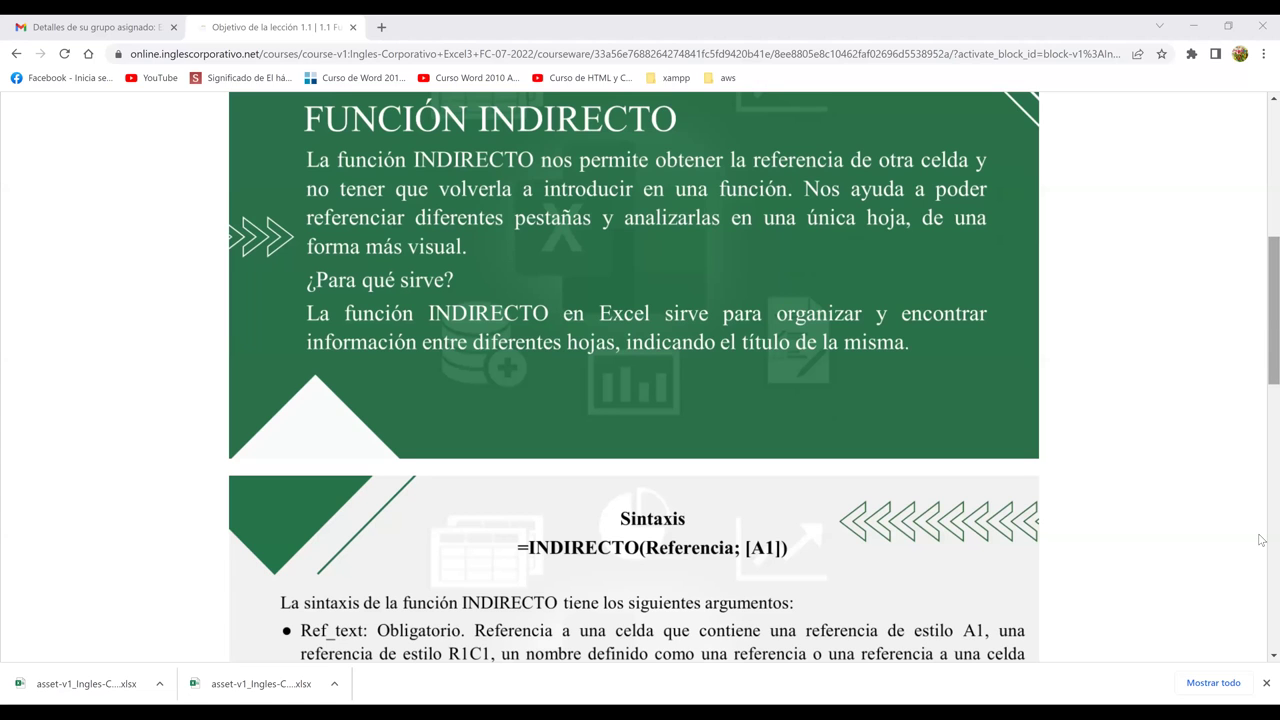
Step: Scroll past the syntax slides until the embedded 'Función Indirecto' YouTube video is visible
scroll(838, 543, down, 8)
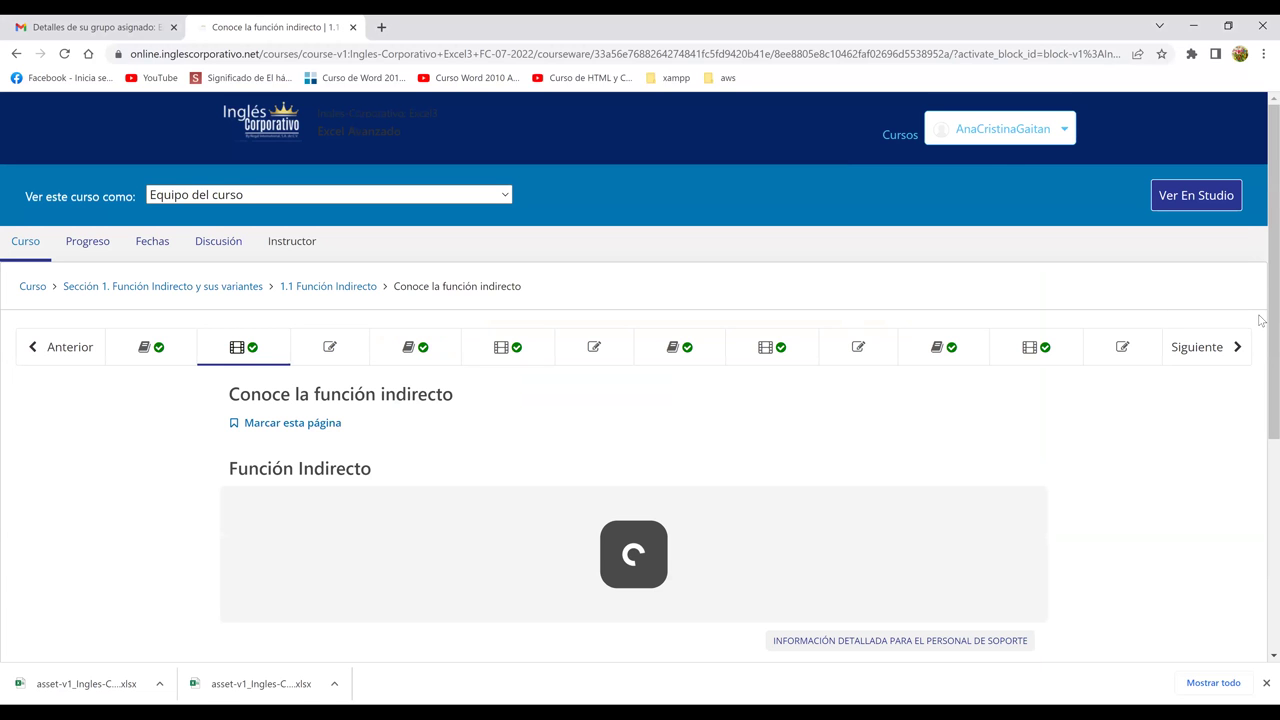
scroll(1260, 340, down, 1)
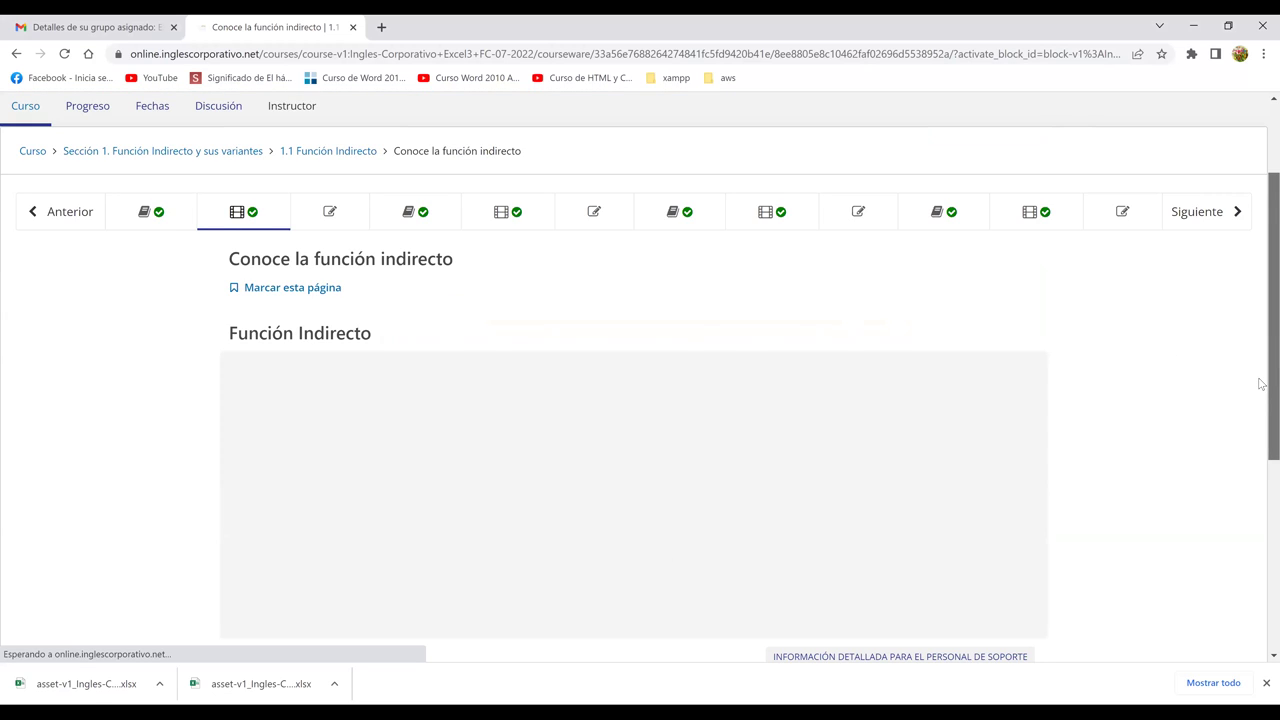
scroll(1261, 392, down, 1)
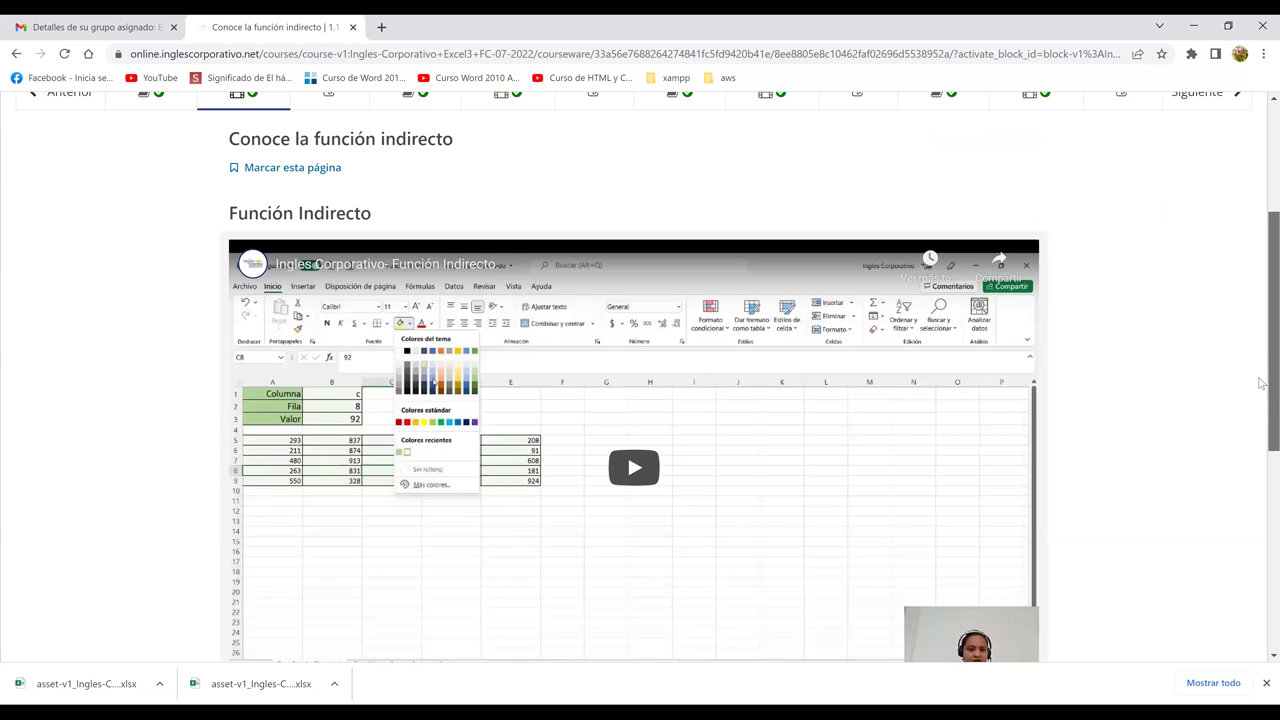
scroll(1261, 410, down, 1)
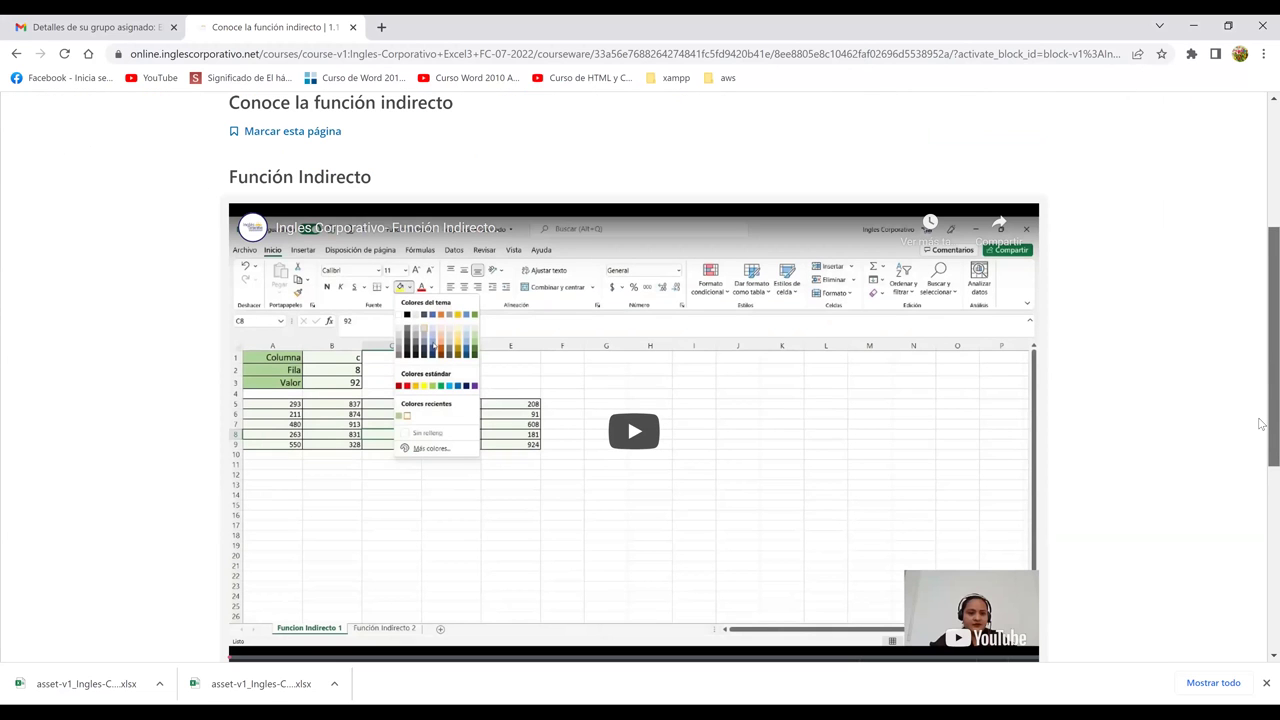
scroll(1261, 424, down, 1)
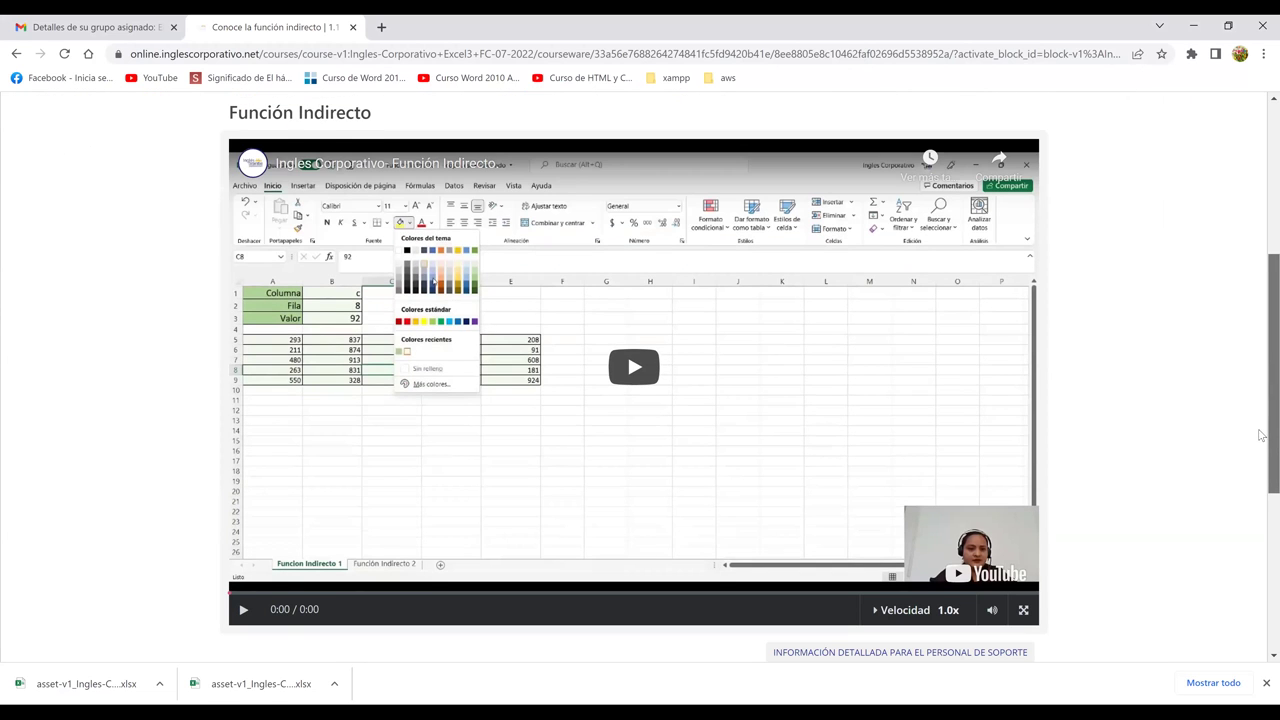
scroll(1261, 430, down, 1)
scroll(1261, 400, up, 1)
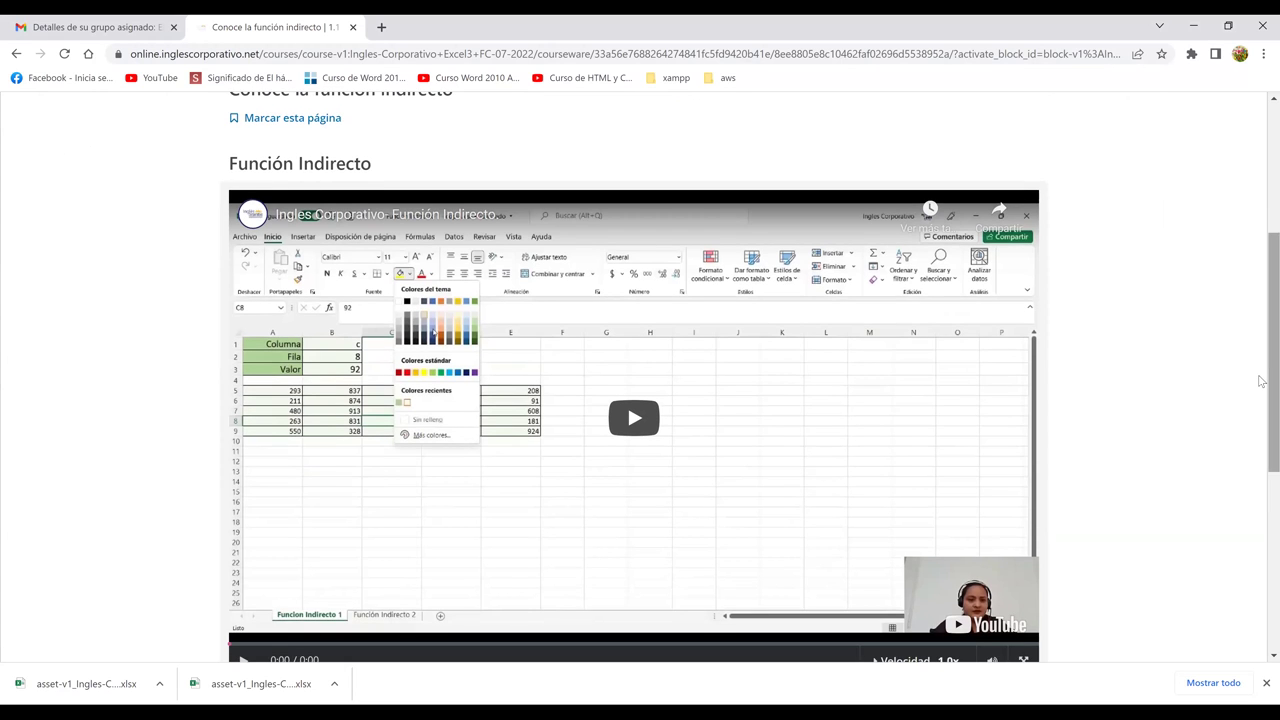
scroll(1261, 381, down, 1)
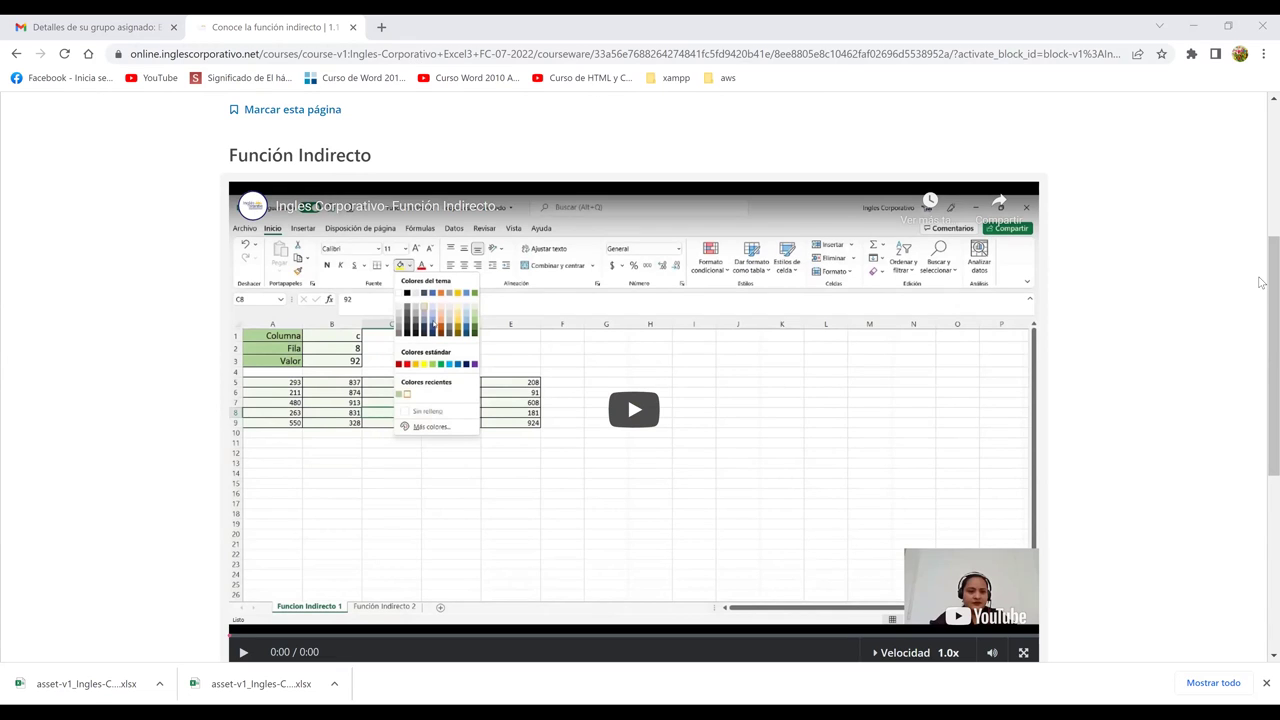
scroll(703, 289, down, 1)
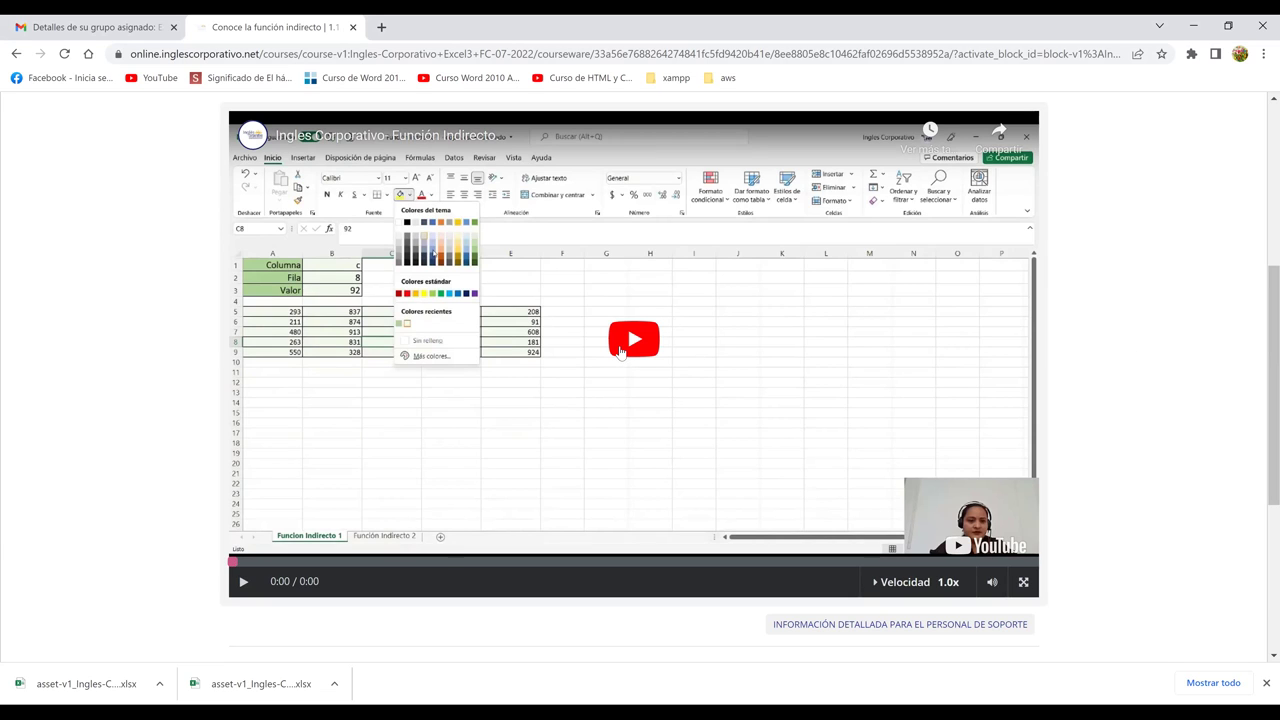
Step: Play the 'Función Indirecto' lesson video and let it run to about 1:54 of 6:33
click(620, 350)
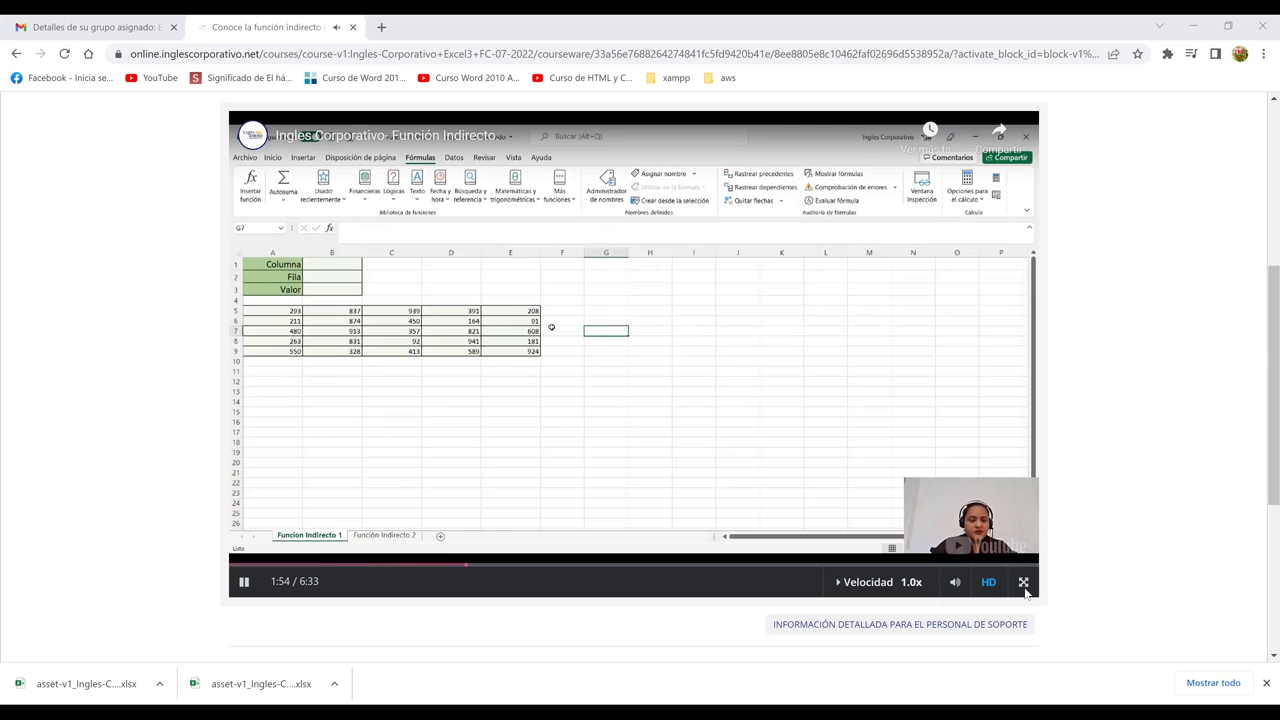
Step: Show the video full screen and enter c as Columna and 8 as Fila
click(1023, 582)
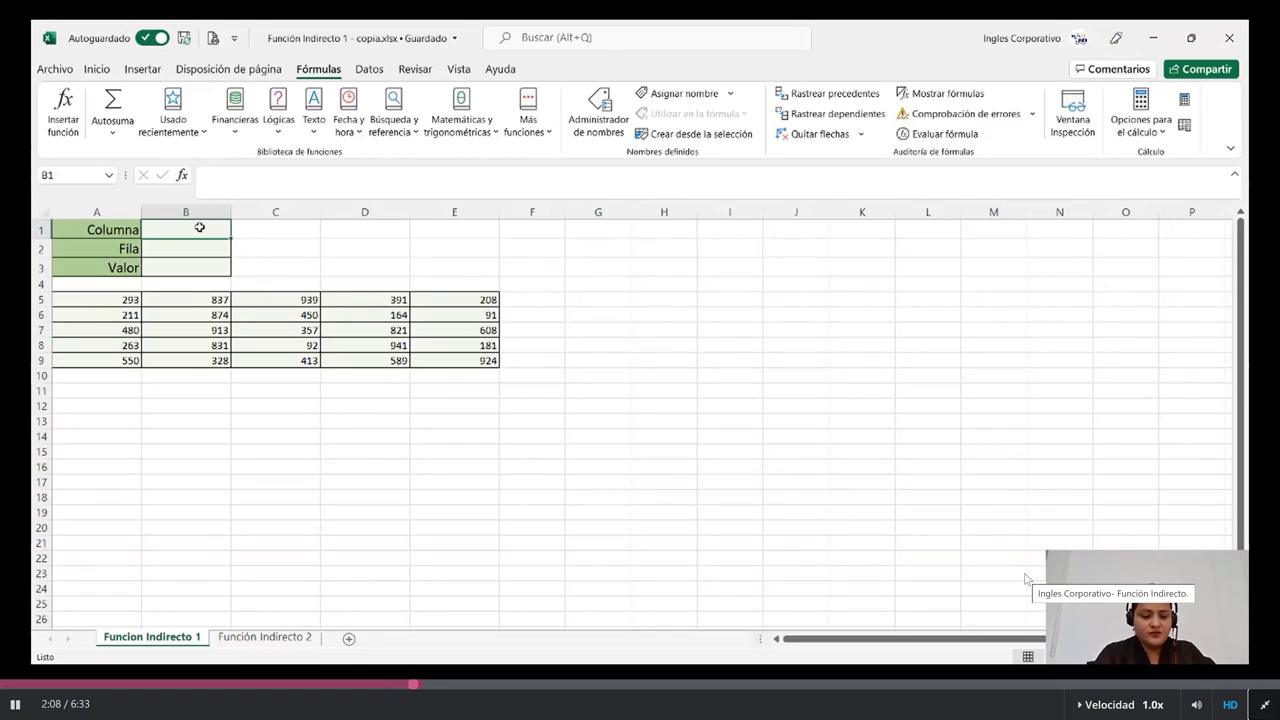
text(c)
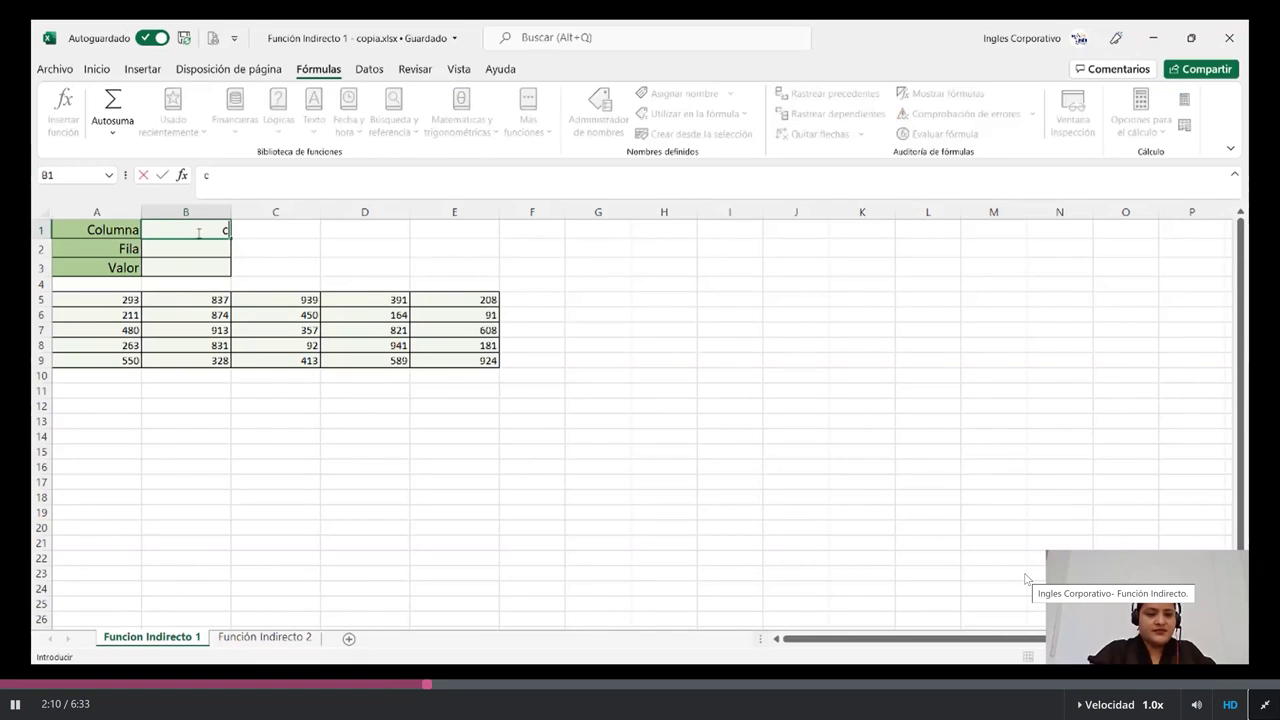
click(194, 249)
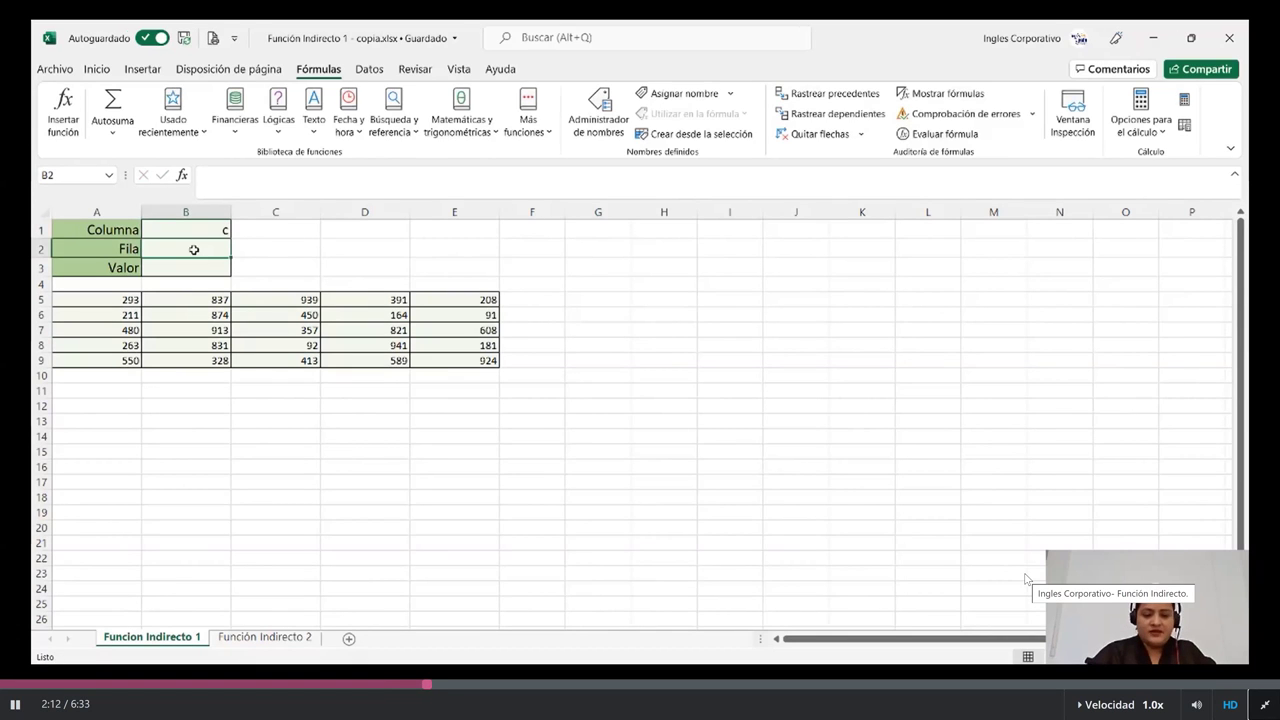
text(8)
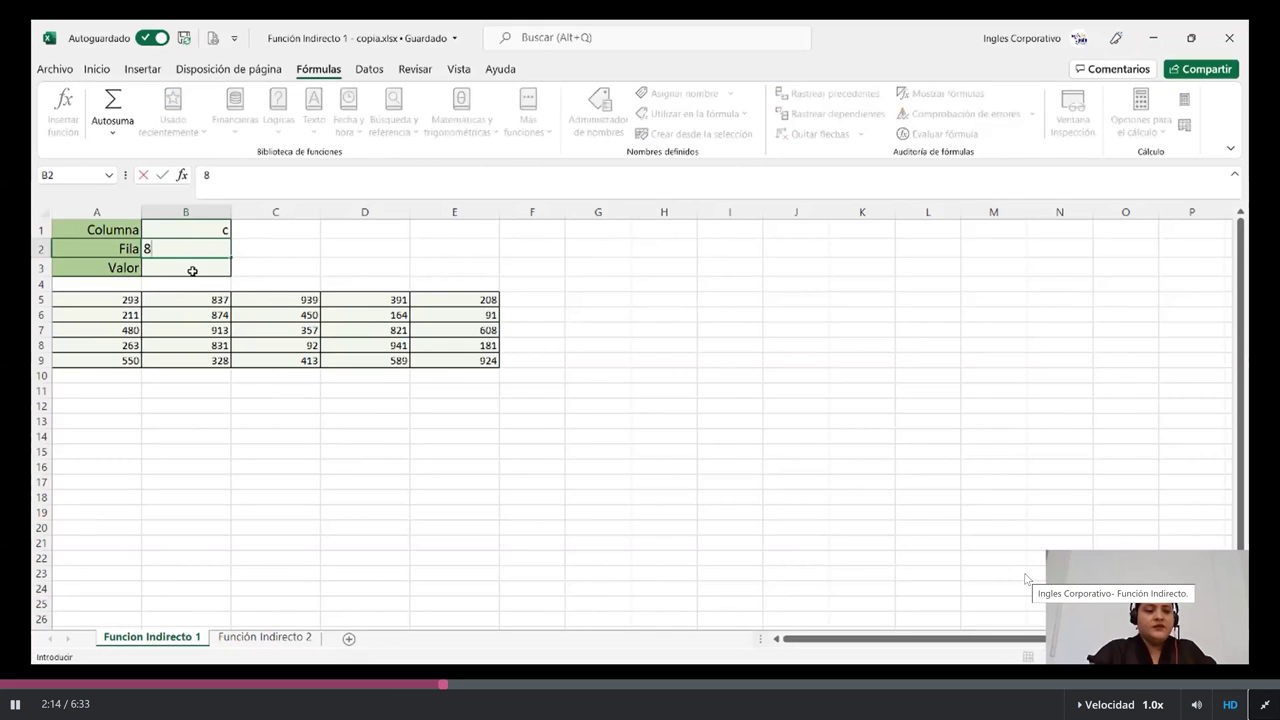
click(192, 271)
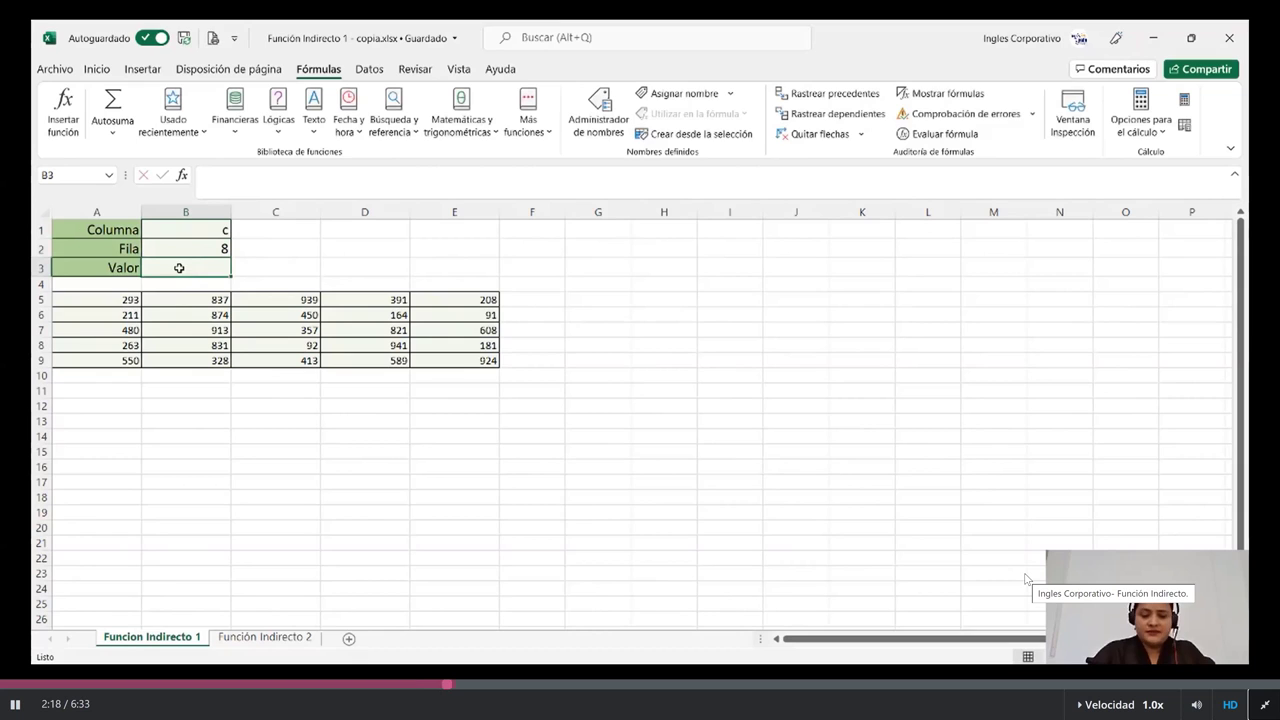
Step: Enter =INDIRECTO(B1&B2) in Valor so it returns 92
text(=i)
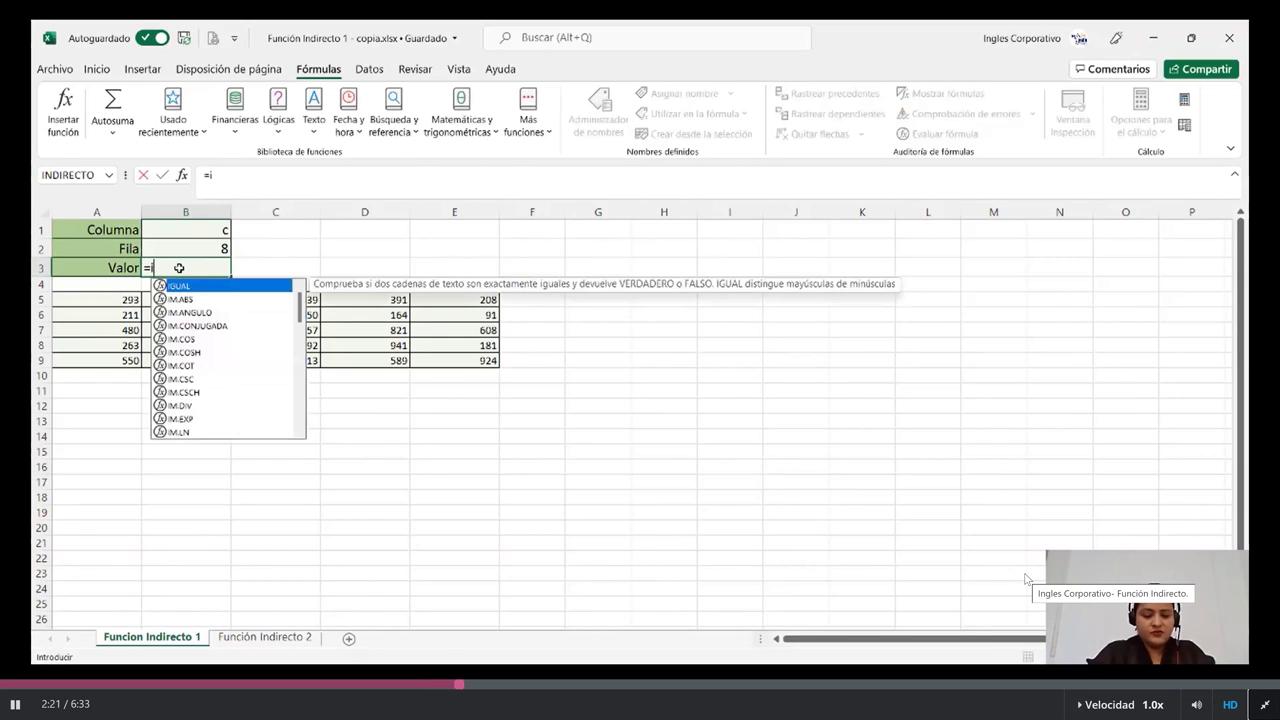
text(ndi)
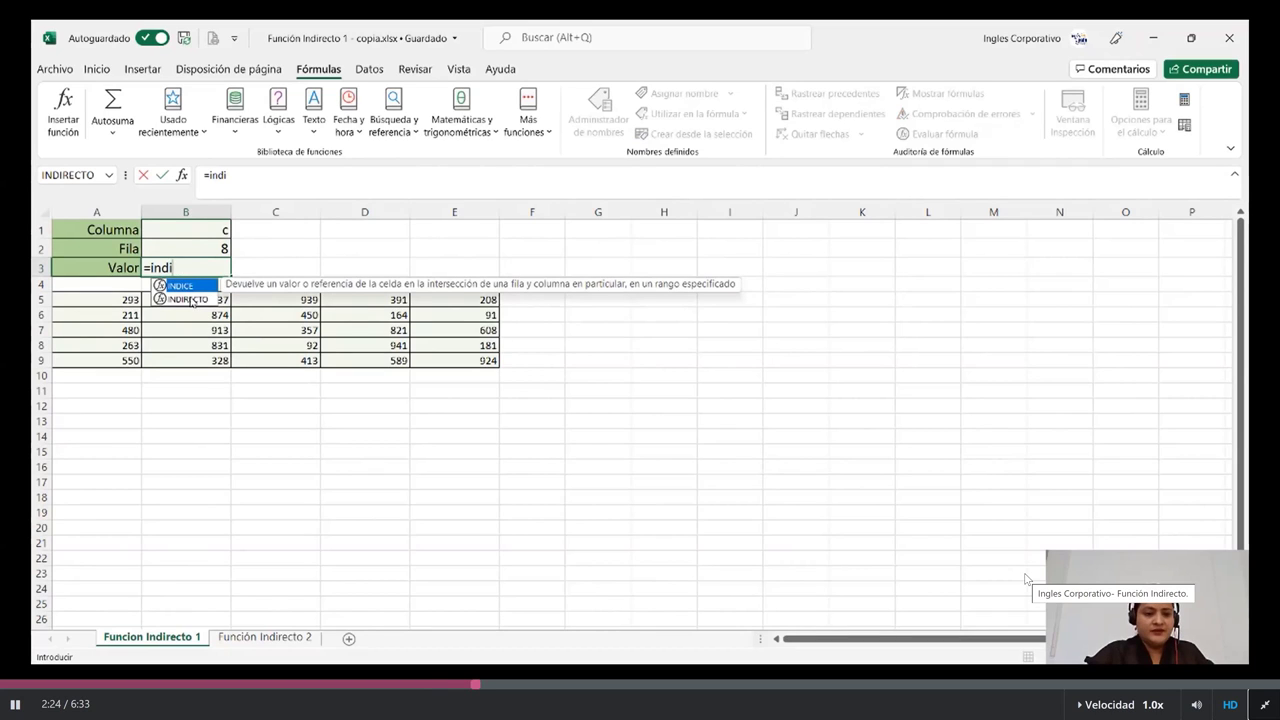
double_click(192, 300)
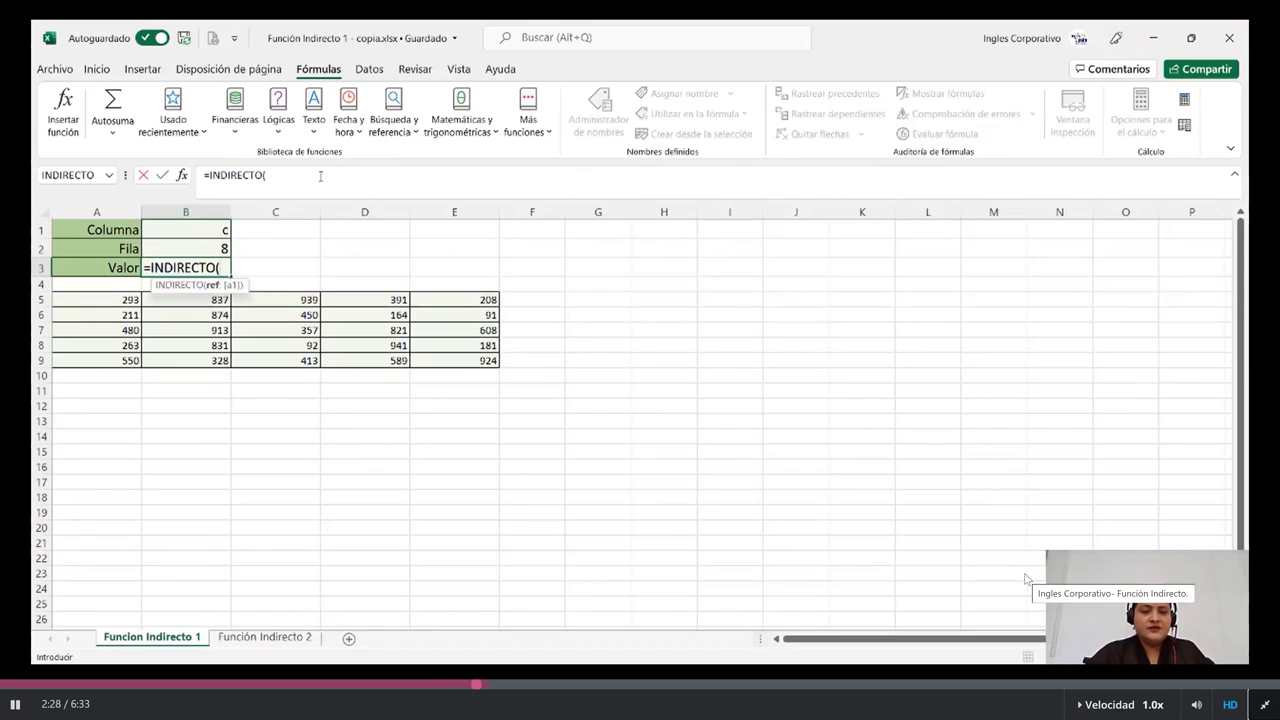
click(318, 175)
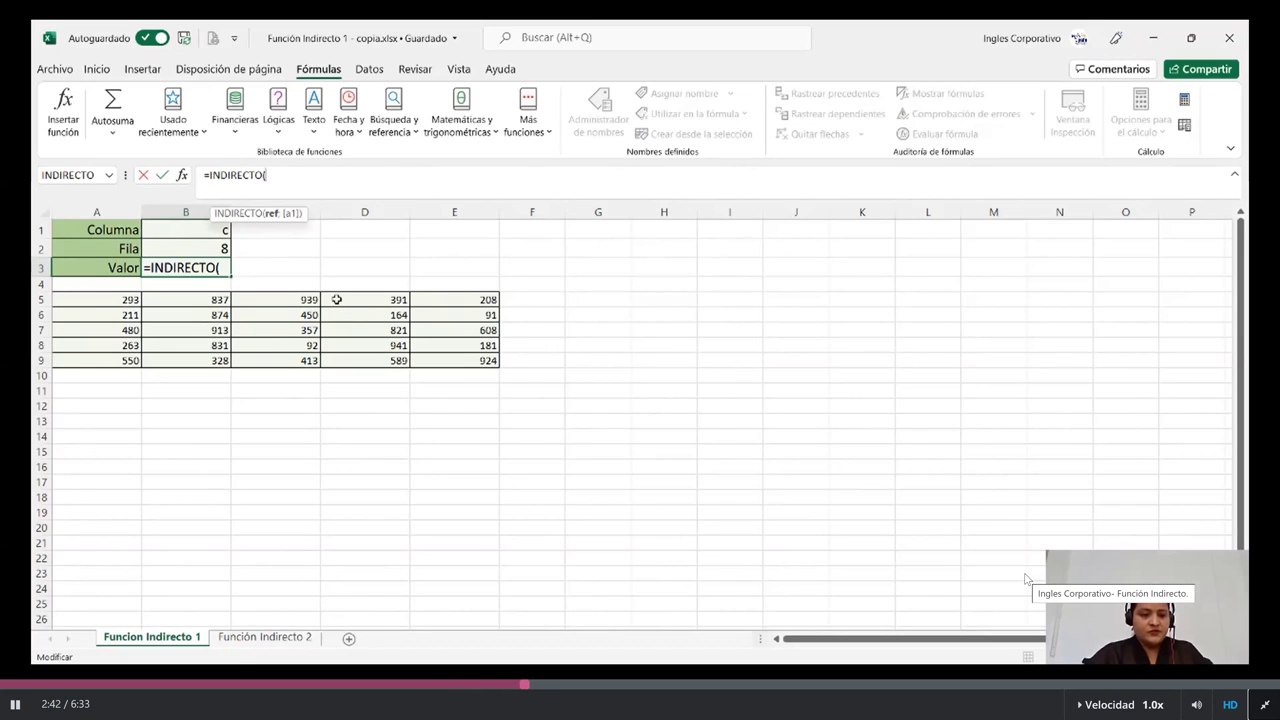
click(190, 230)
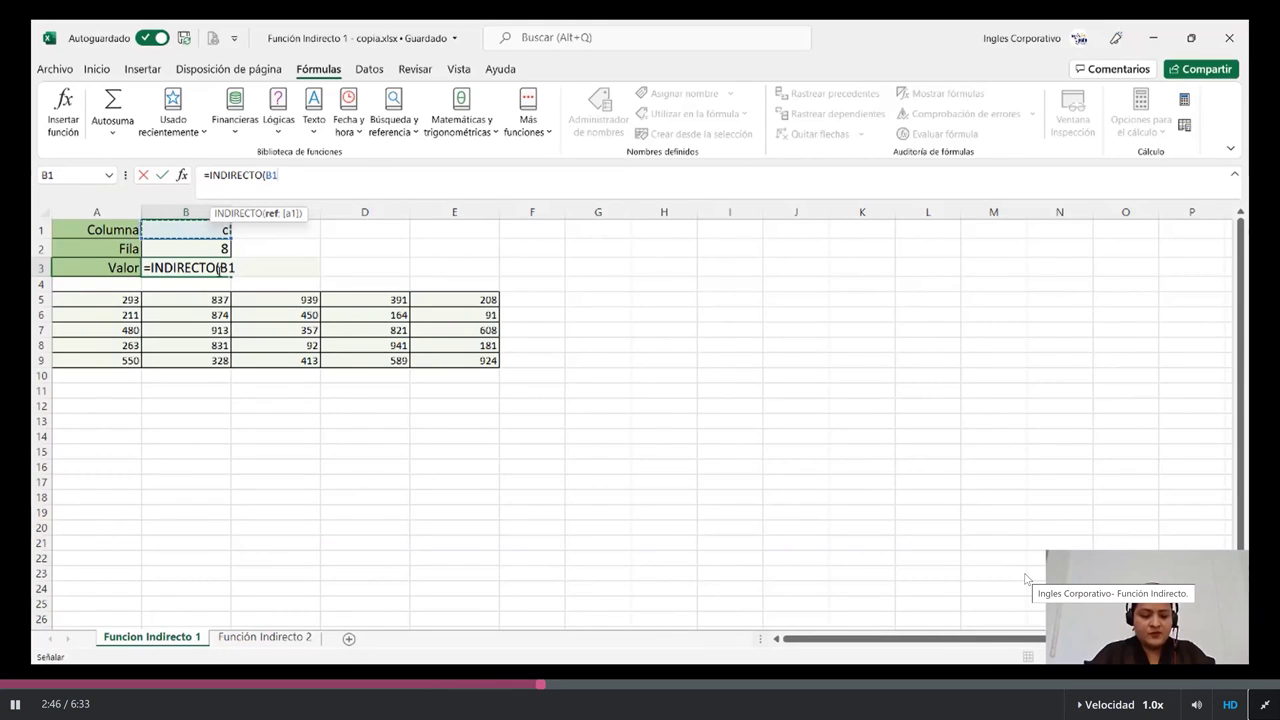
text(&)
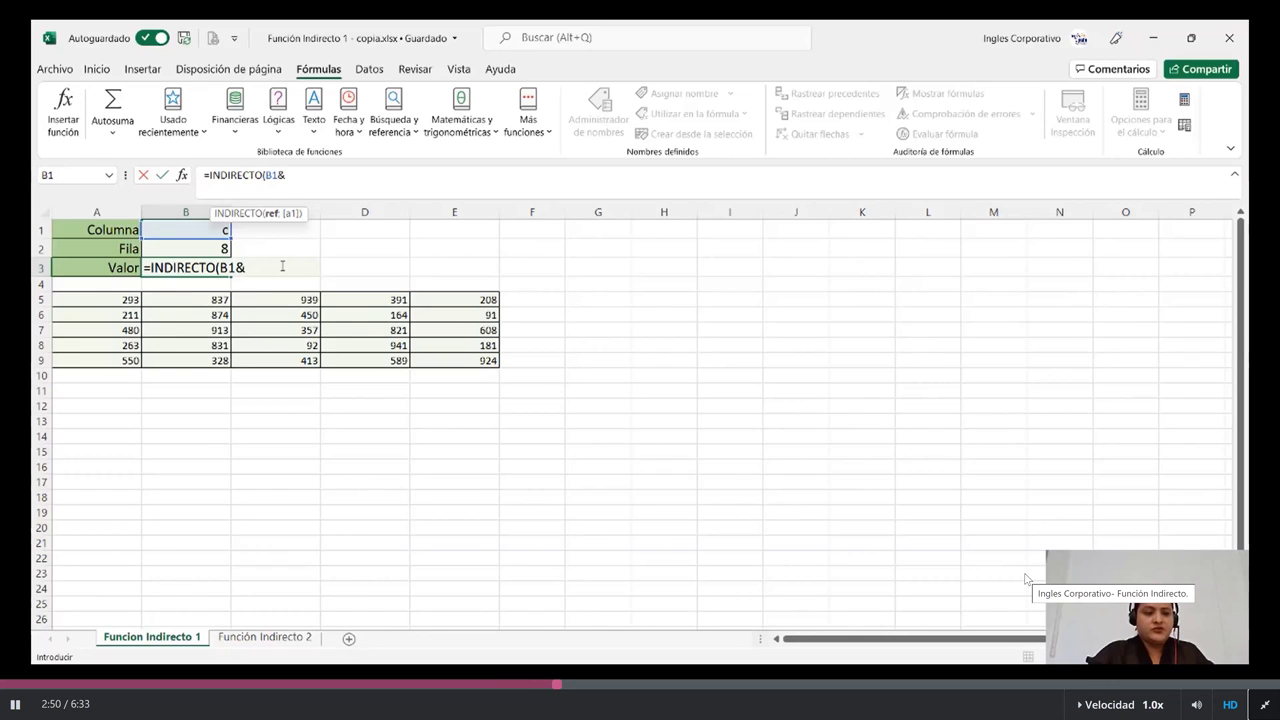
click(183, 244)
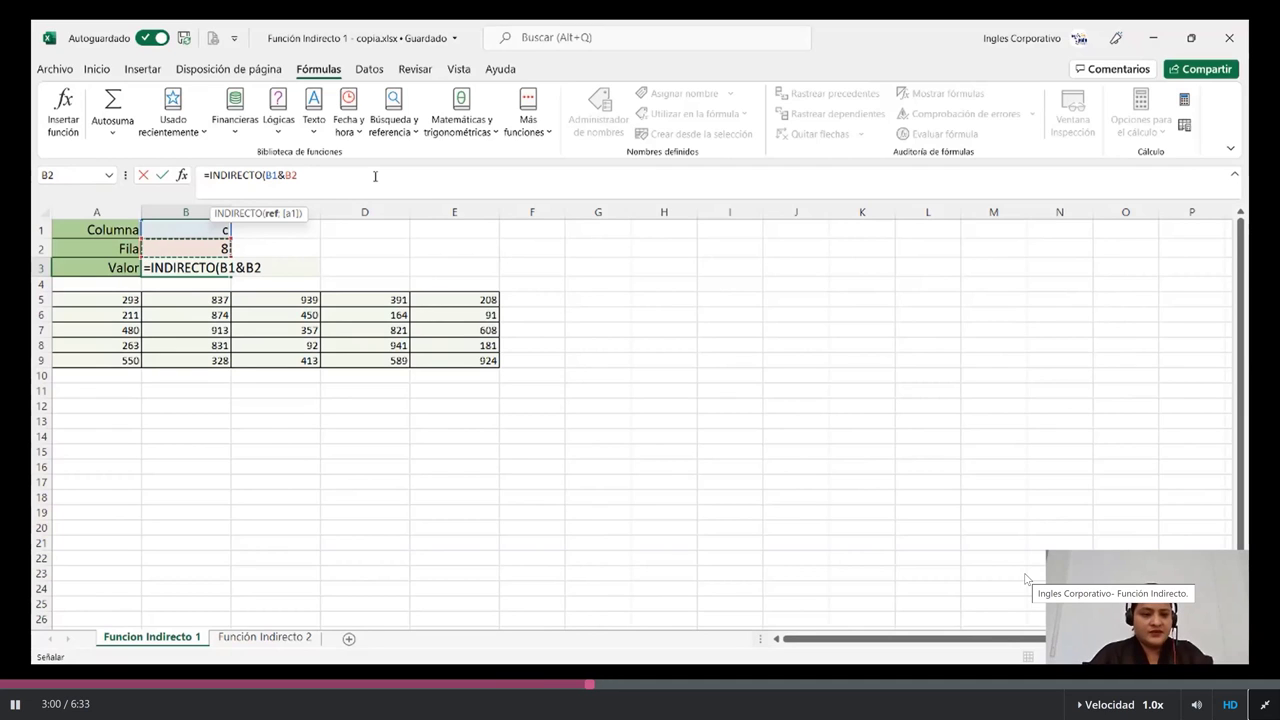
text())
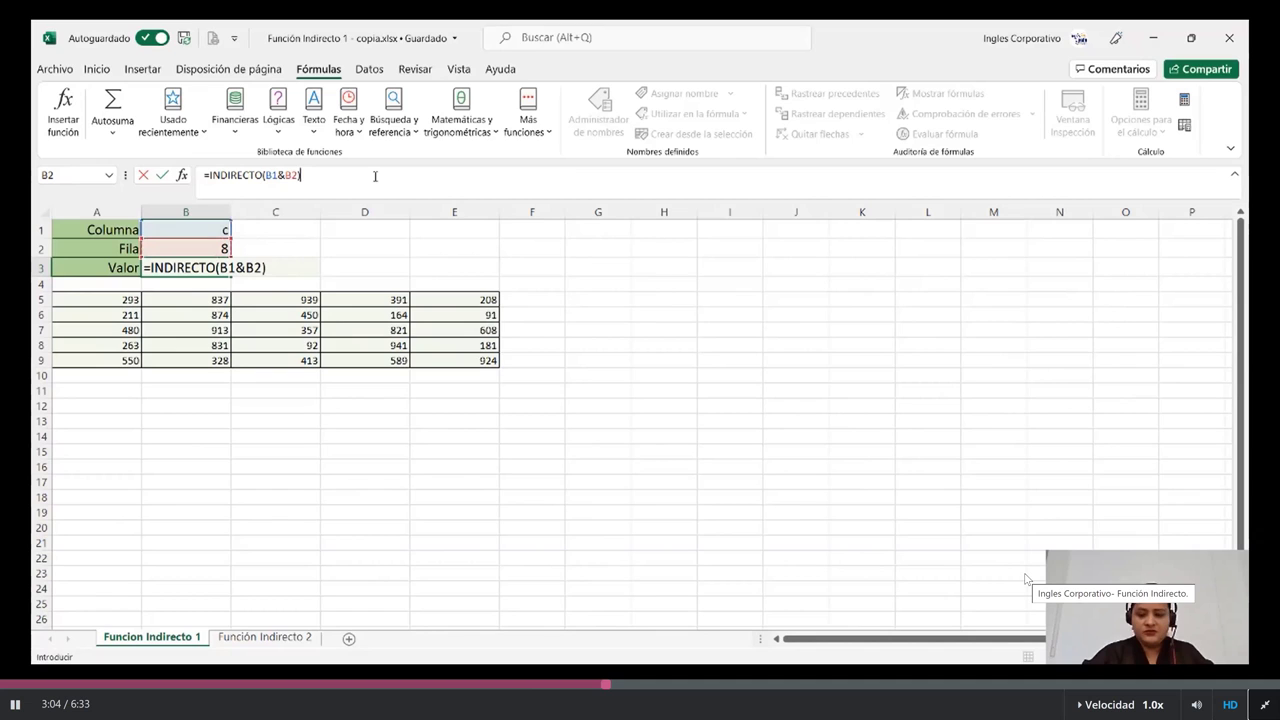
key(Return)
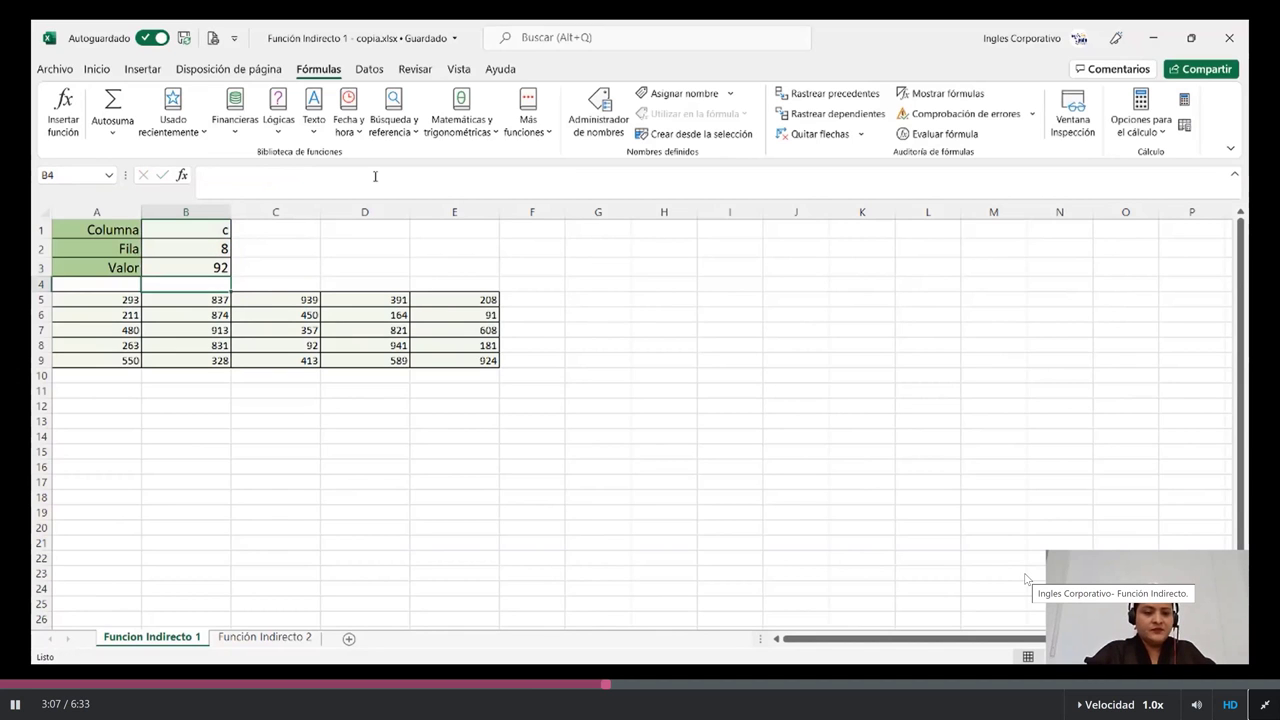
Step: Review the Valor formula and shade the matched cell C8 (92) with a fill colour
click(161, 271)
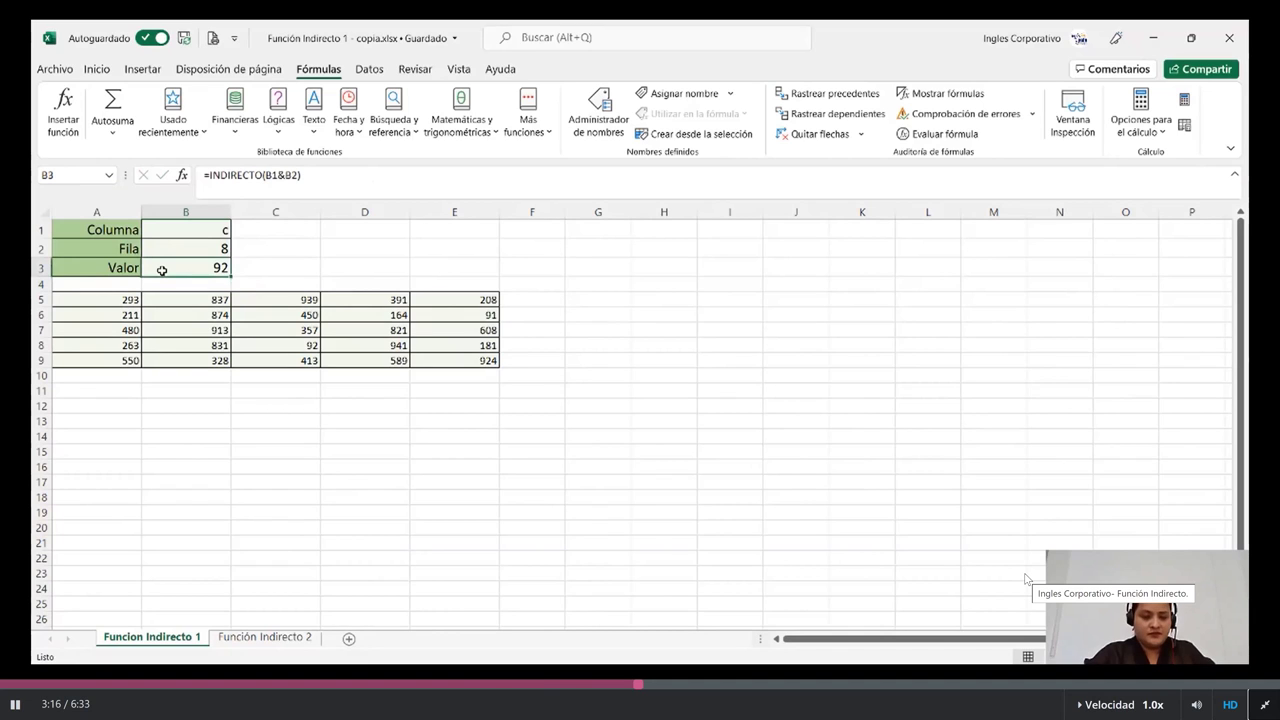
click(300, 343)
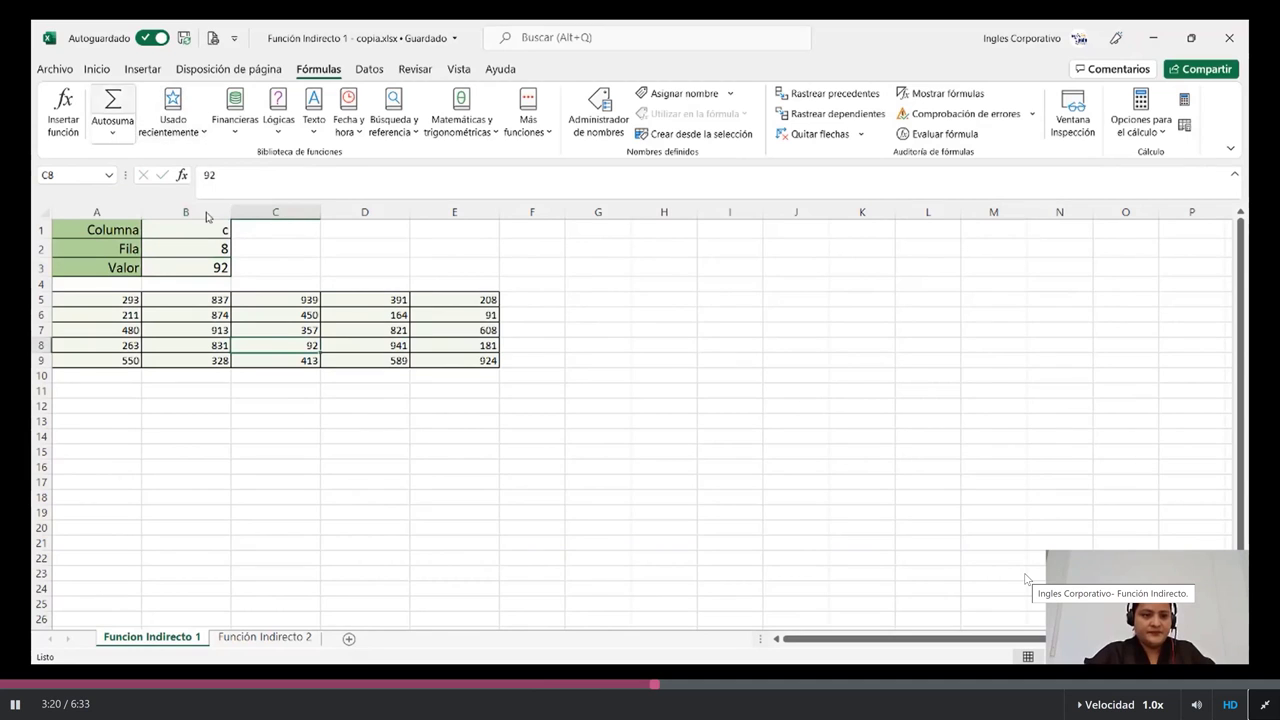
click(97, 70)
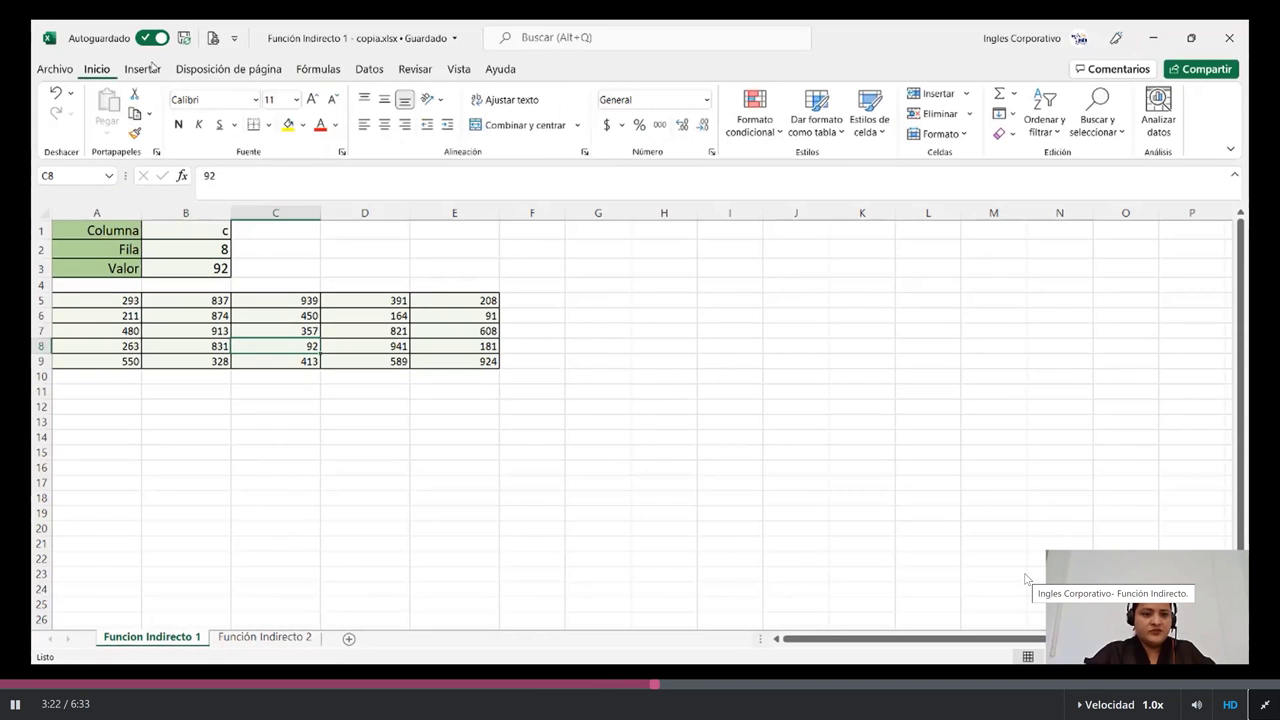
click(303, 125)
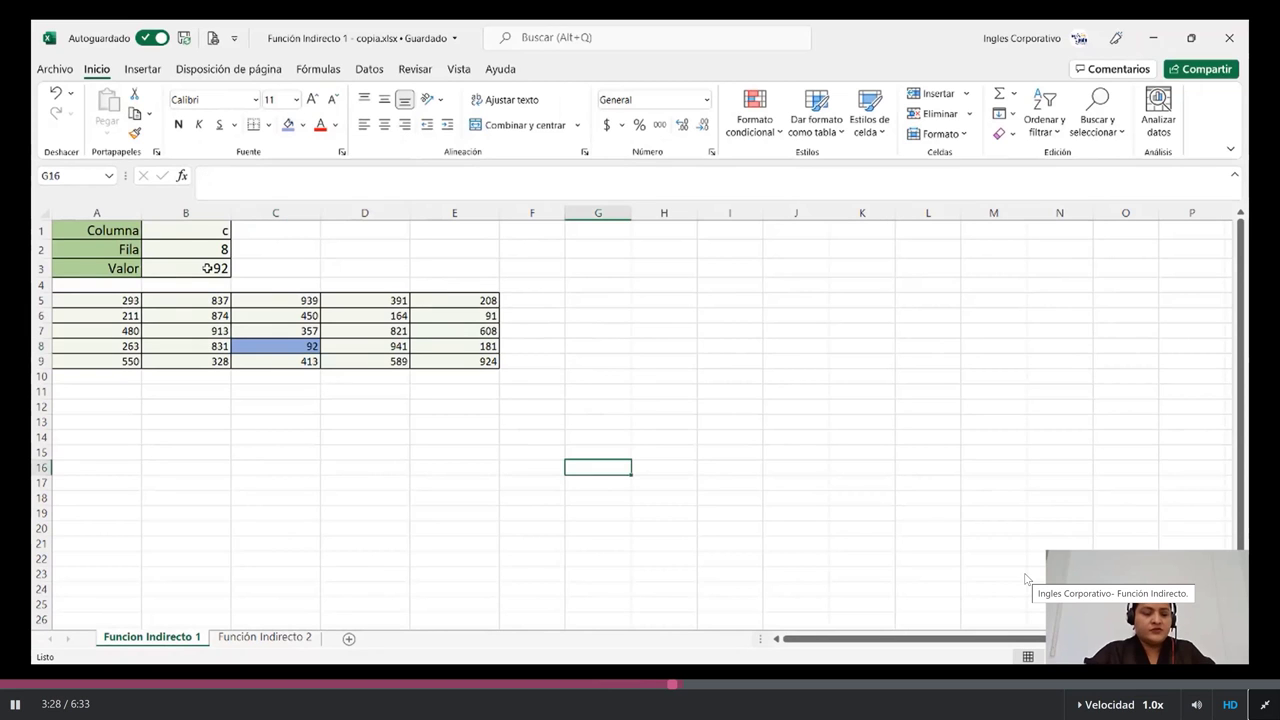
click(207, 268)
Step: Change Columna to b and Fila to 9 so Valor returns 328
click(197, 229)
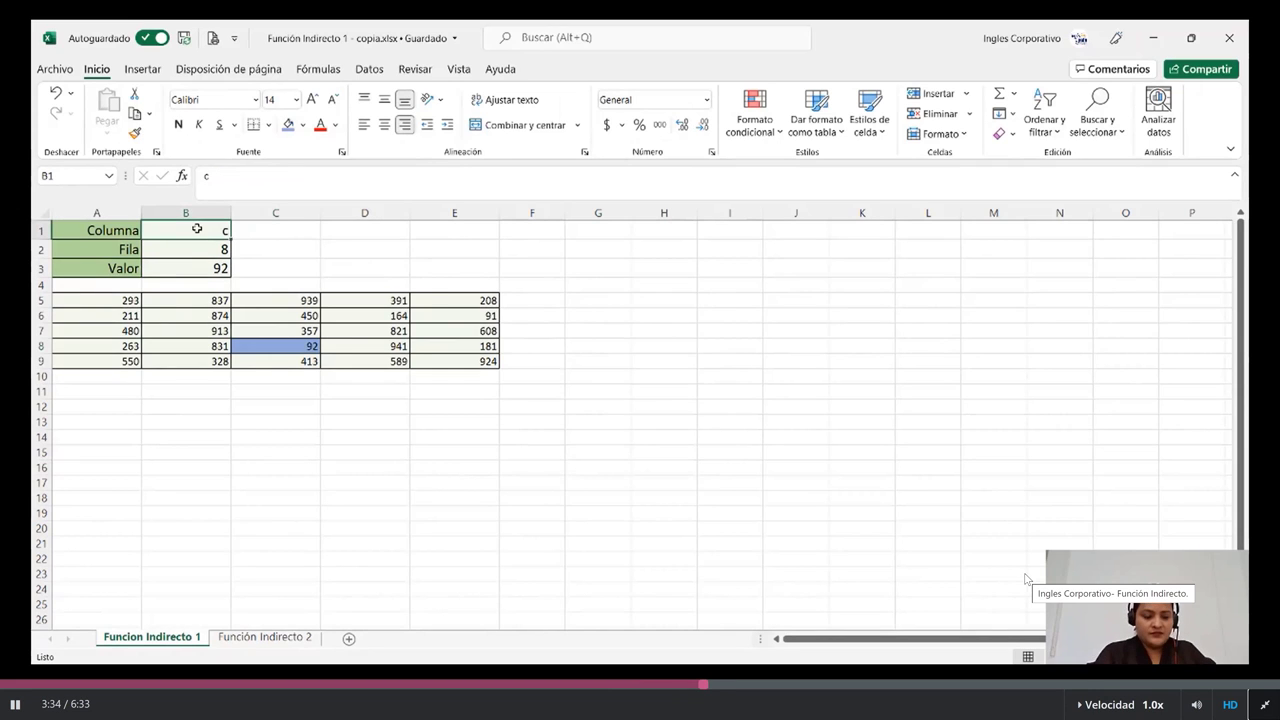
text(b)
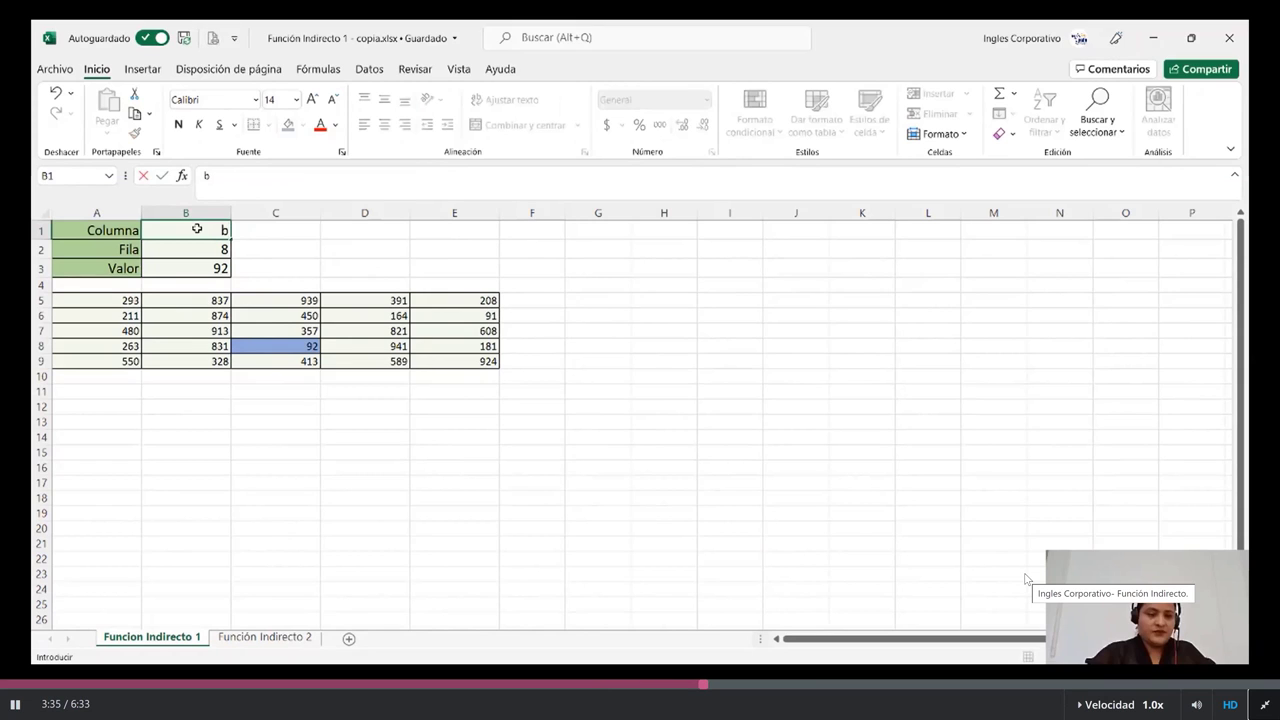
key(Return)
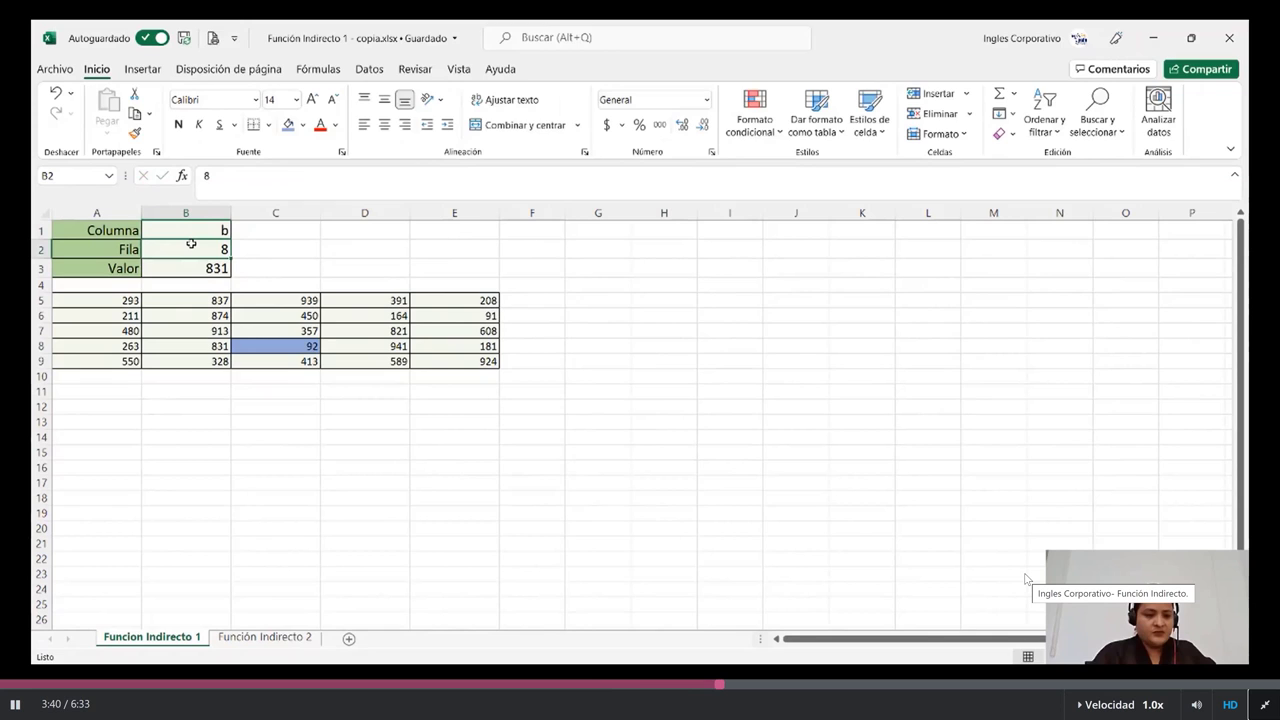
text(9)
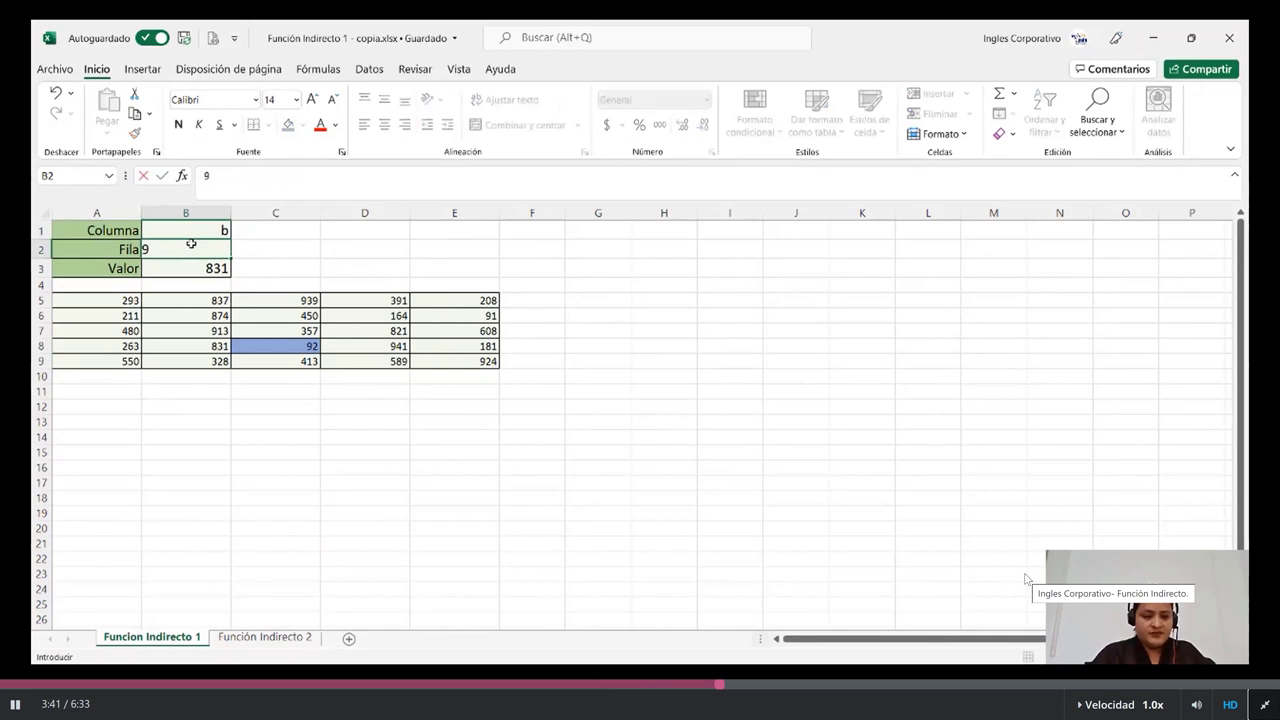
key(Return)
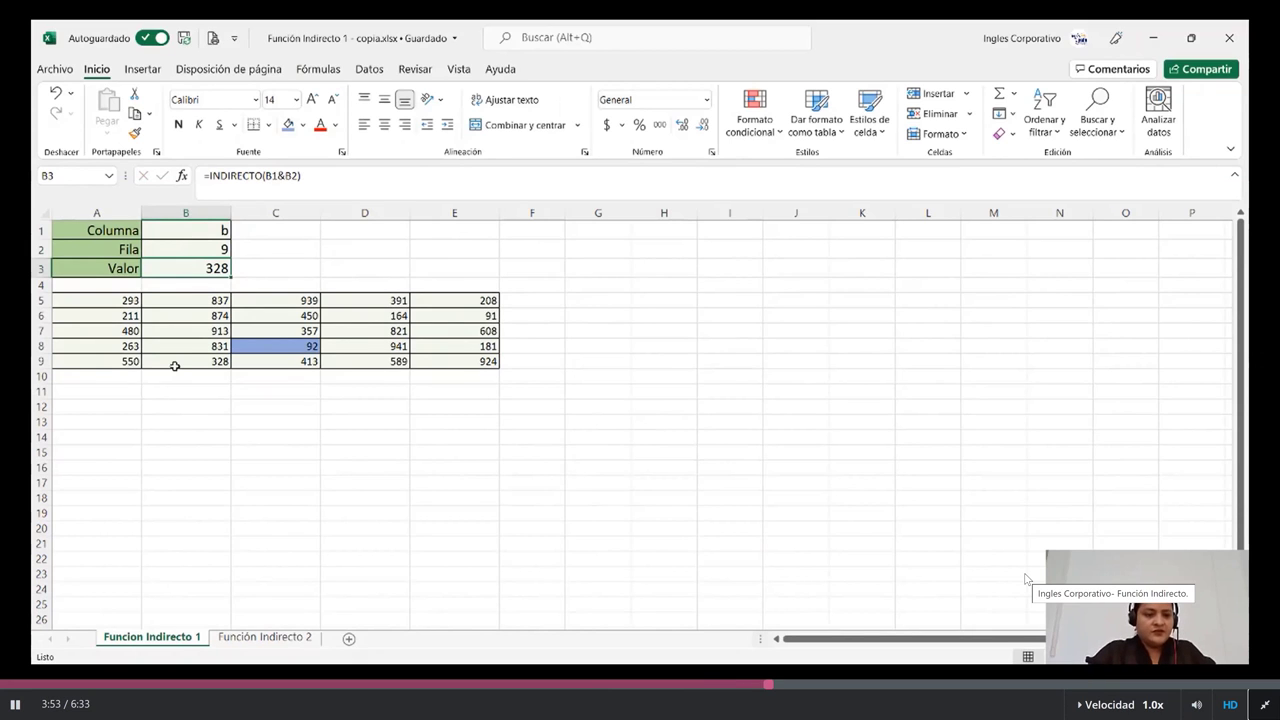
Step: Select B9 holding 328, then switch to the Función Indirecto 2 sheet
click(174, 364)
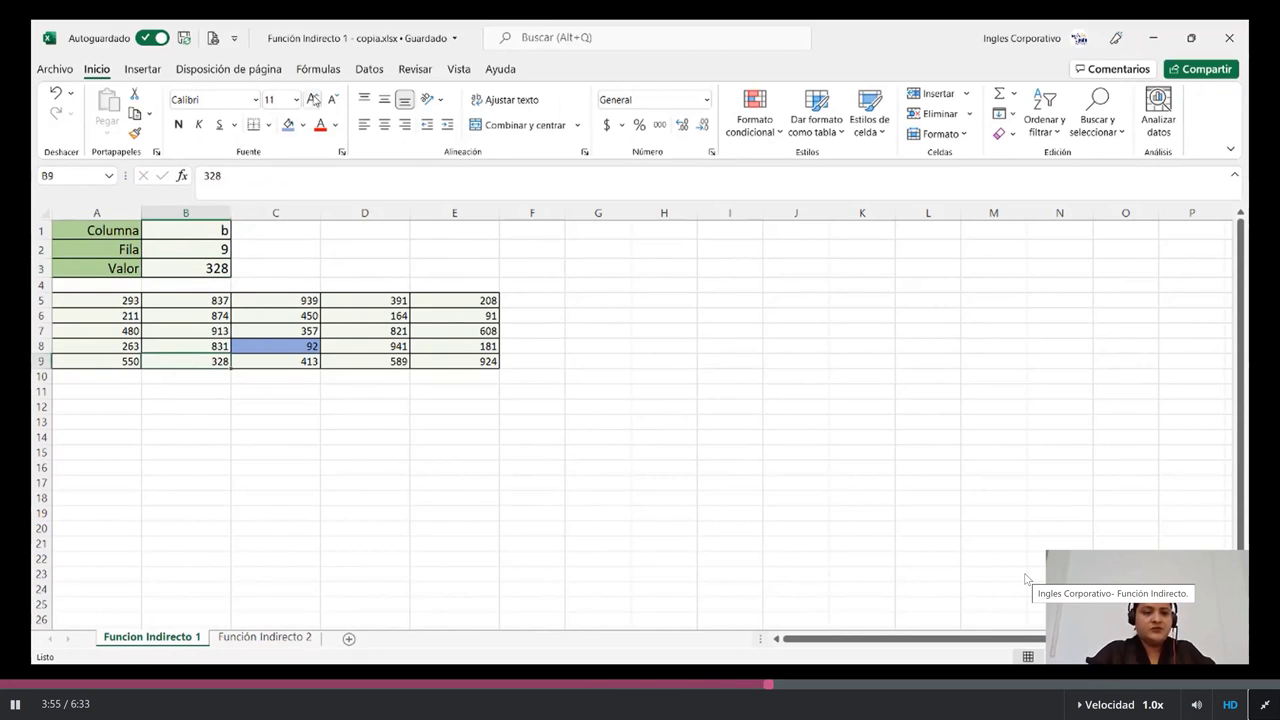
click(239, 439)
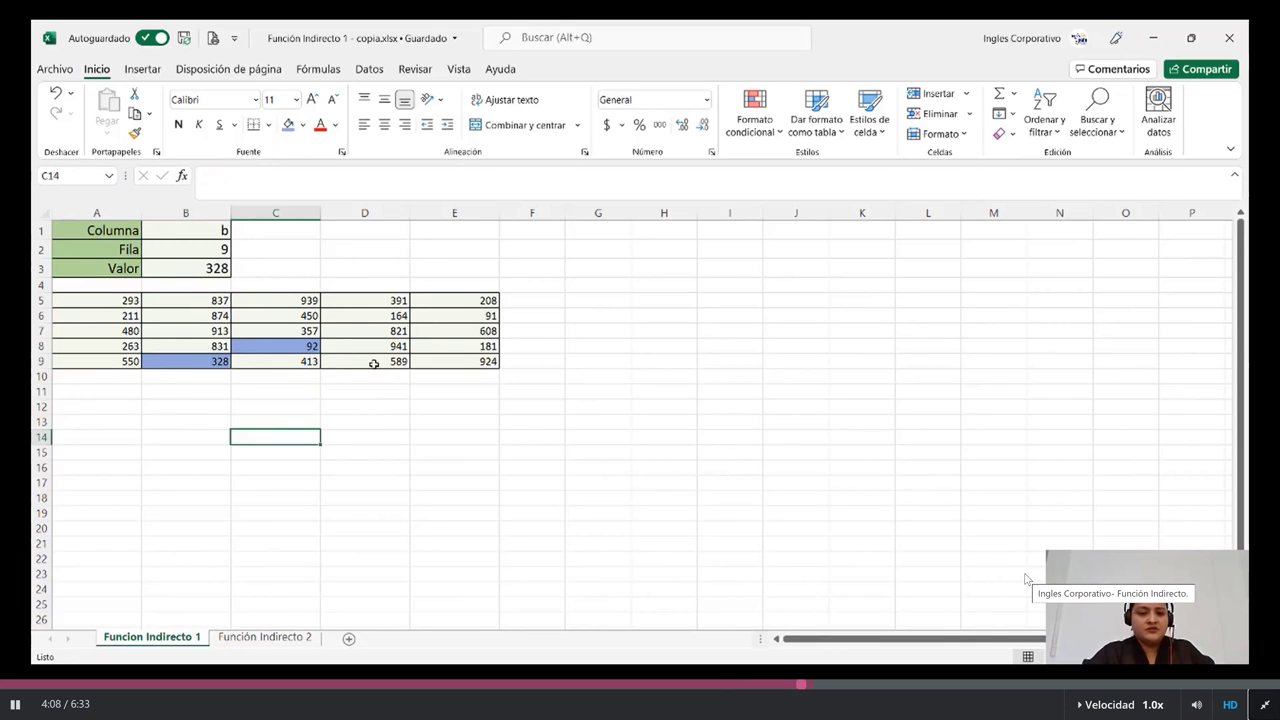
click(280, 640)
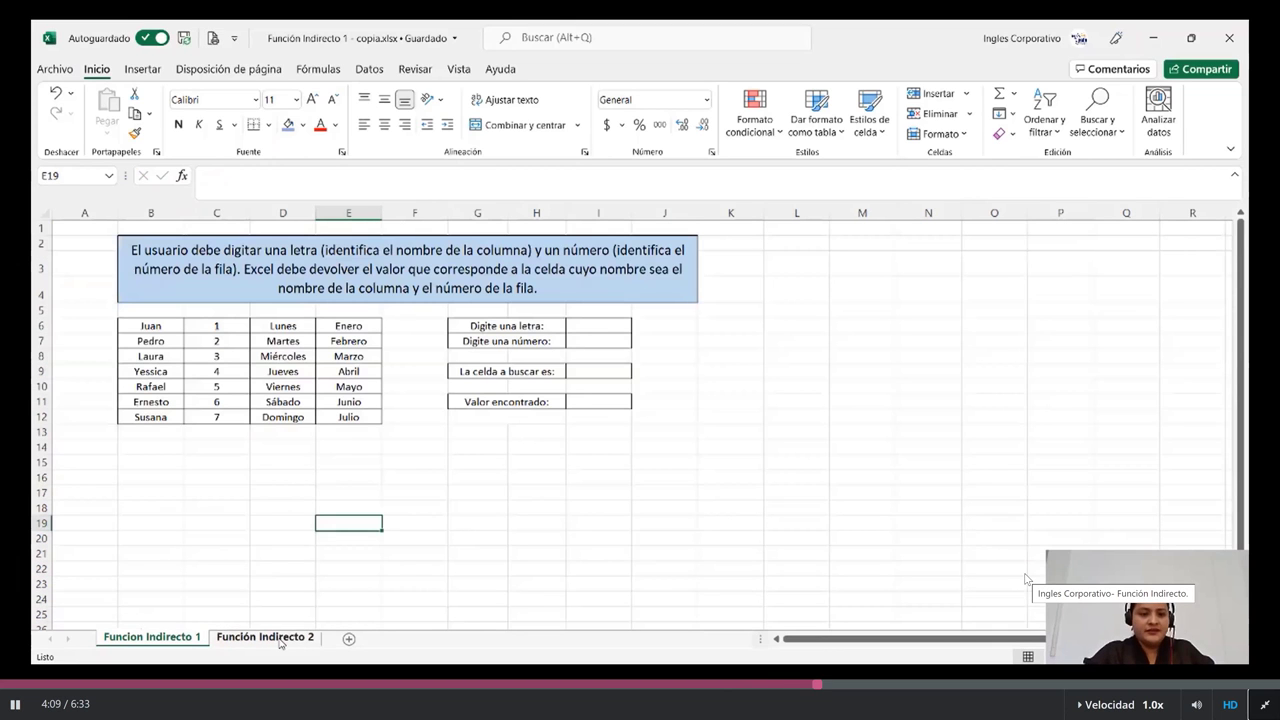
Step: On the Función Indirecto 2 sheet, enter e in I6 and 10 in I7, then begin a formula in I9
click(280, 640)
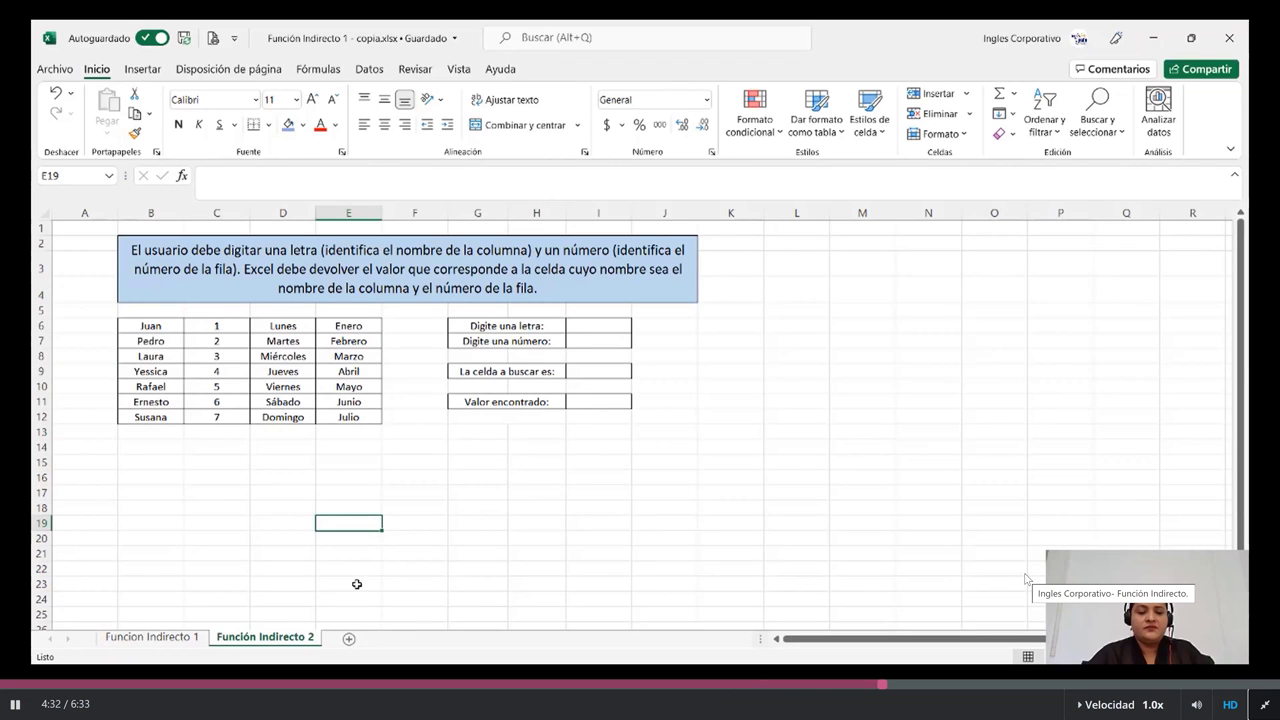
drag(656, 507, 656, 517)
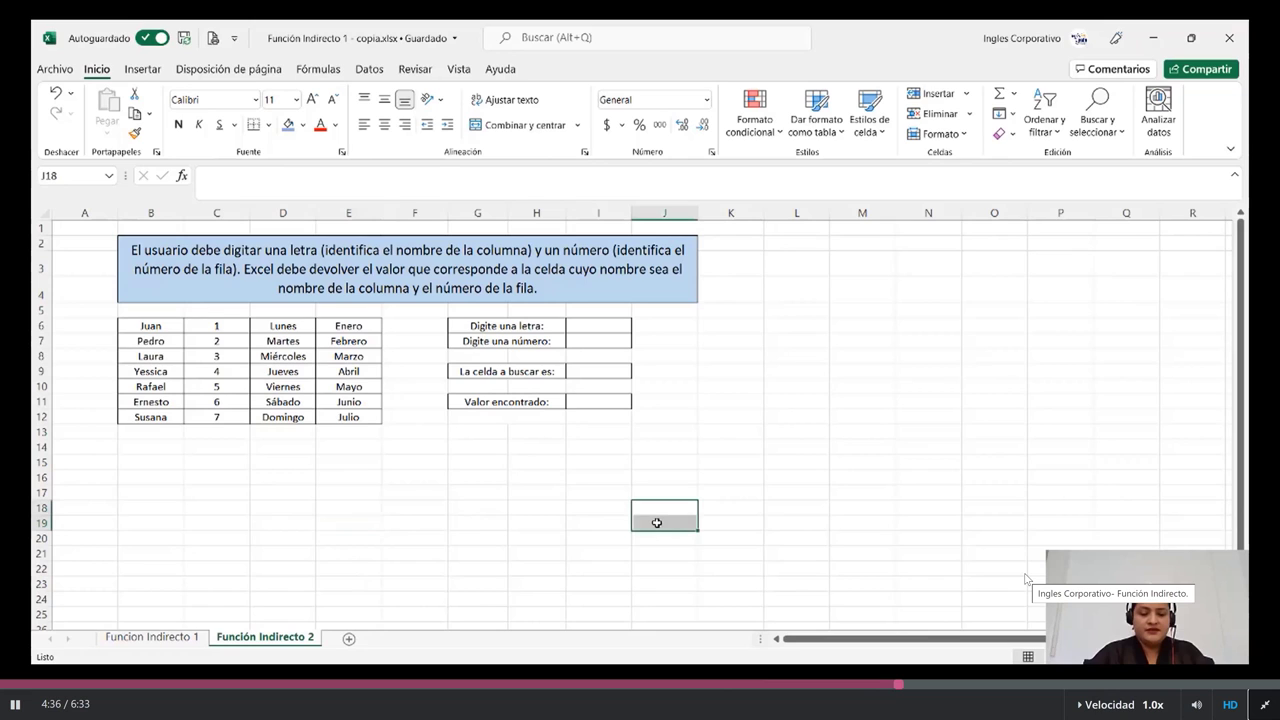
click(607, 329)
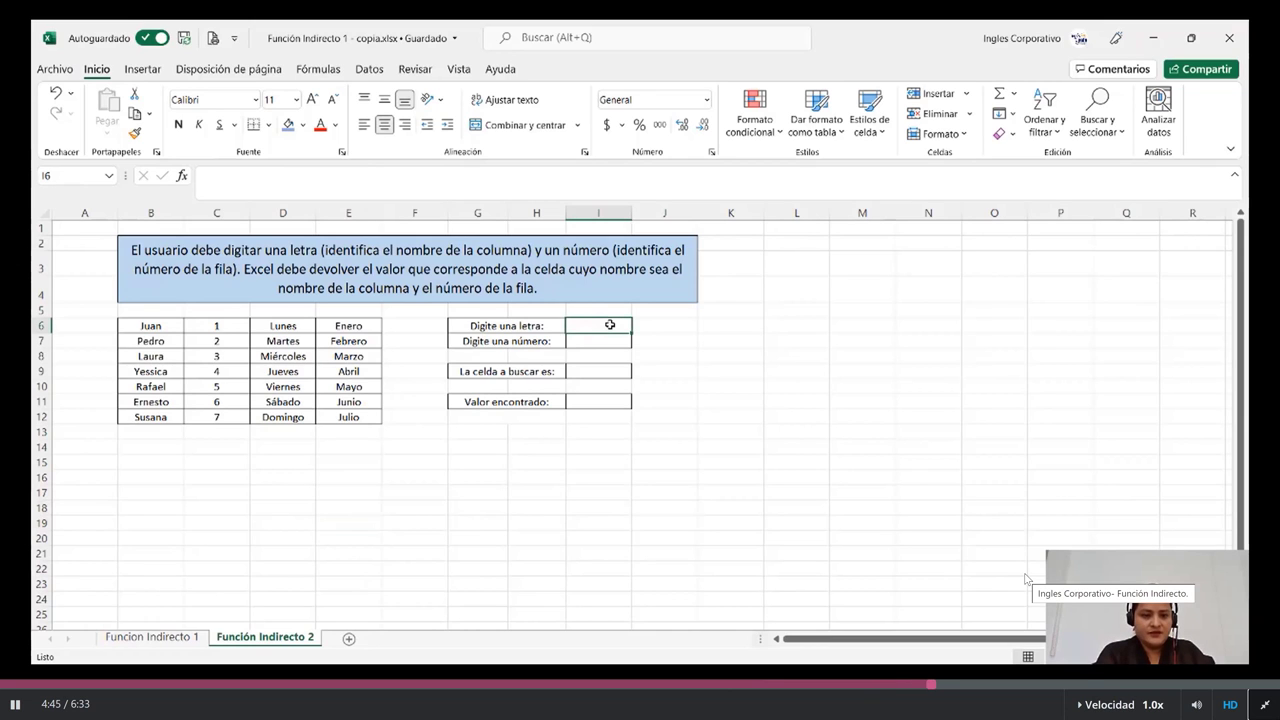
text(e)
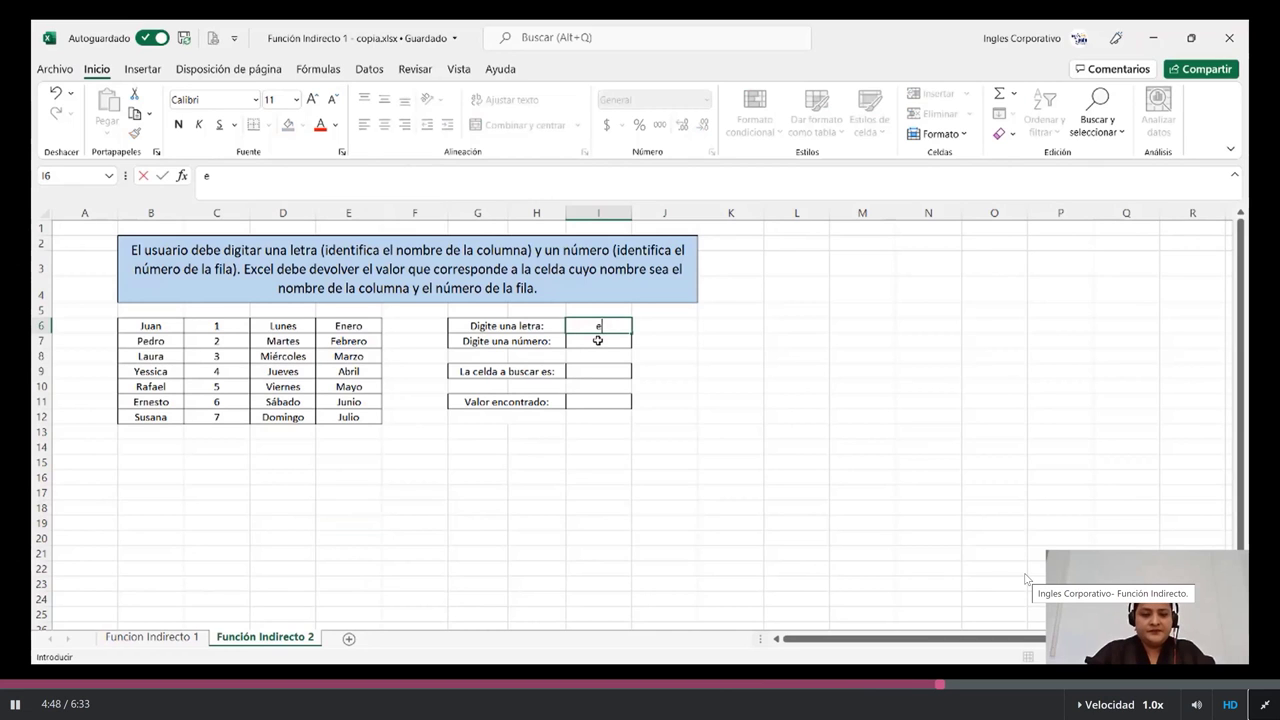
click(598, 340)
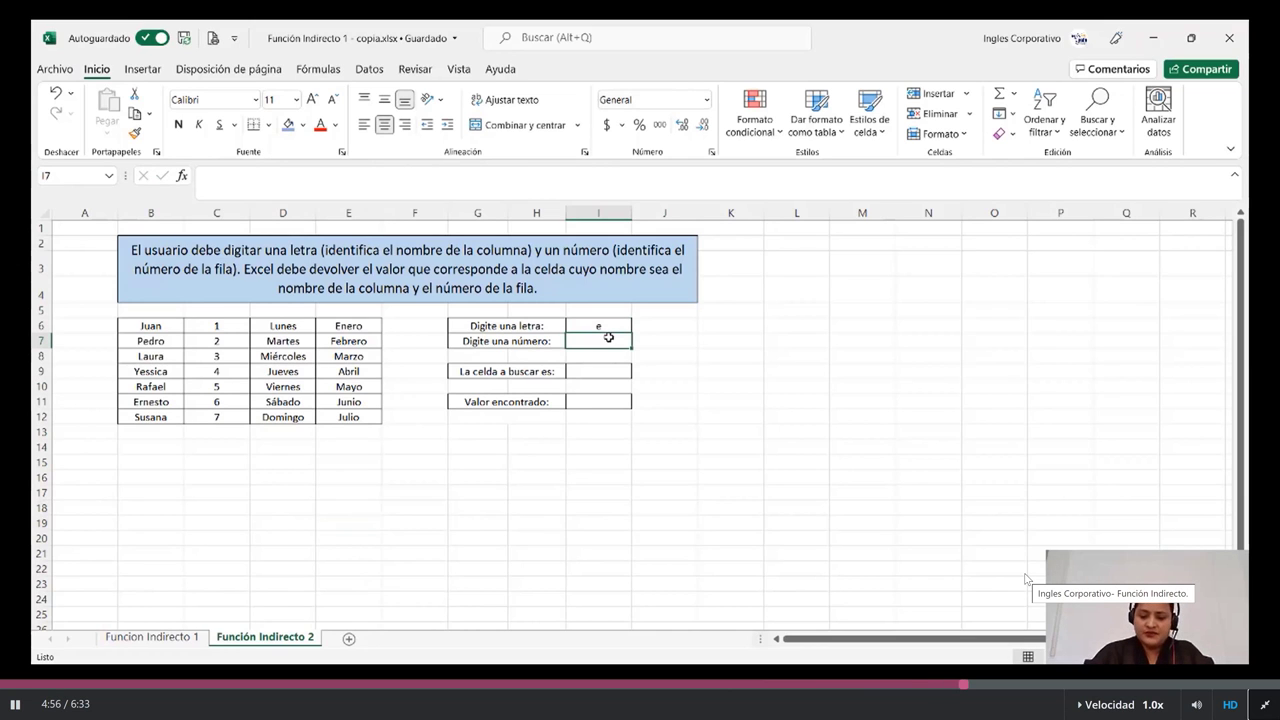
text(10)
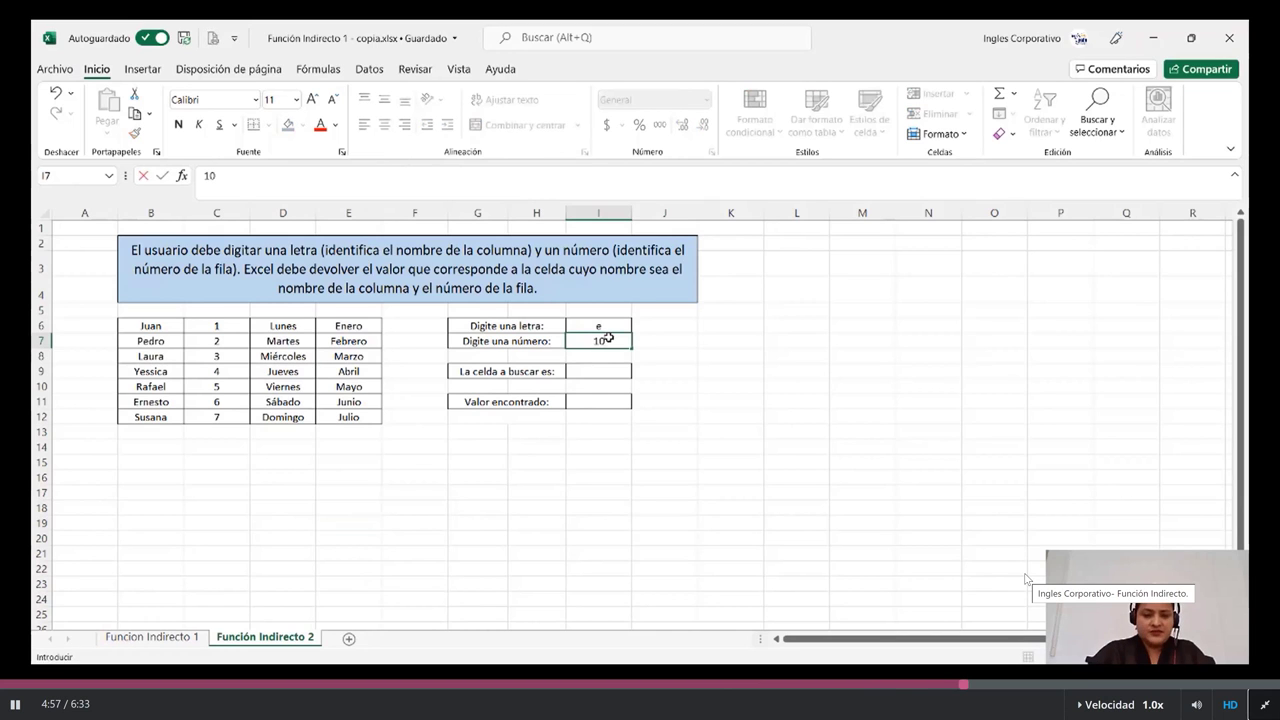
click(593, 372)
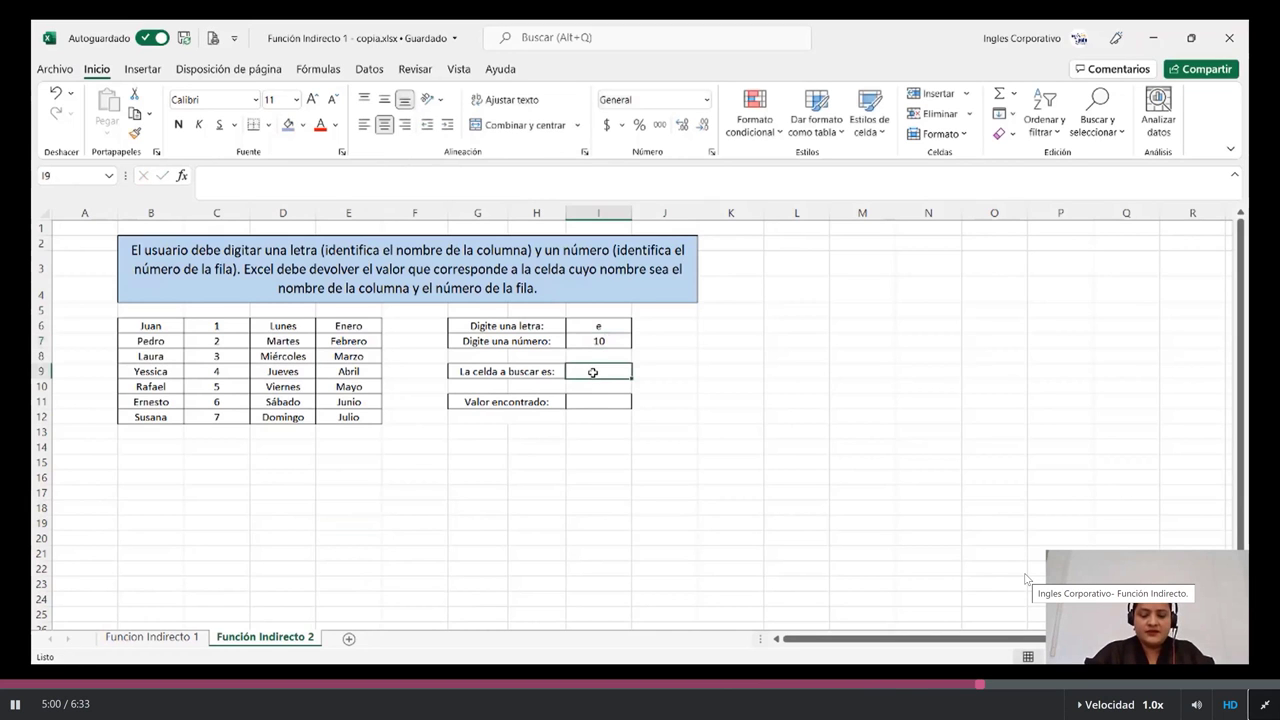
text(=)
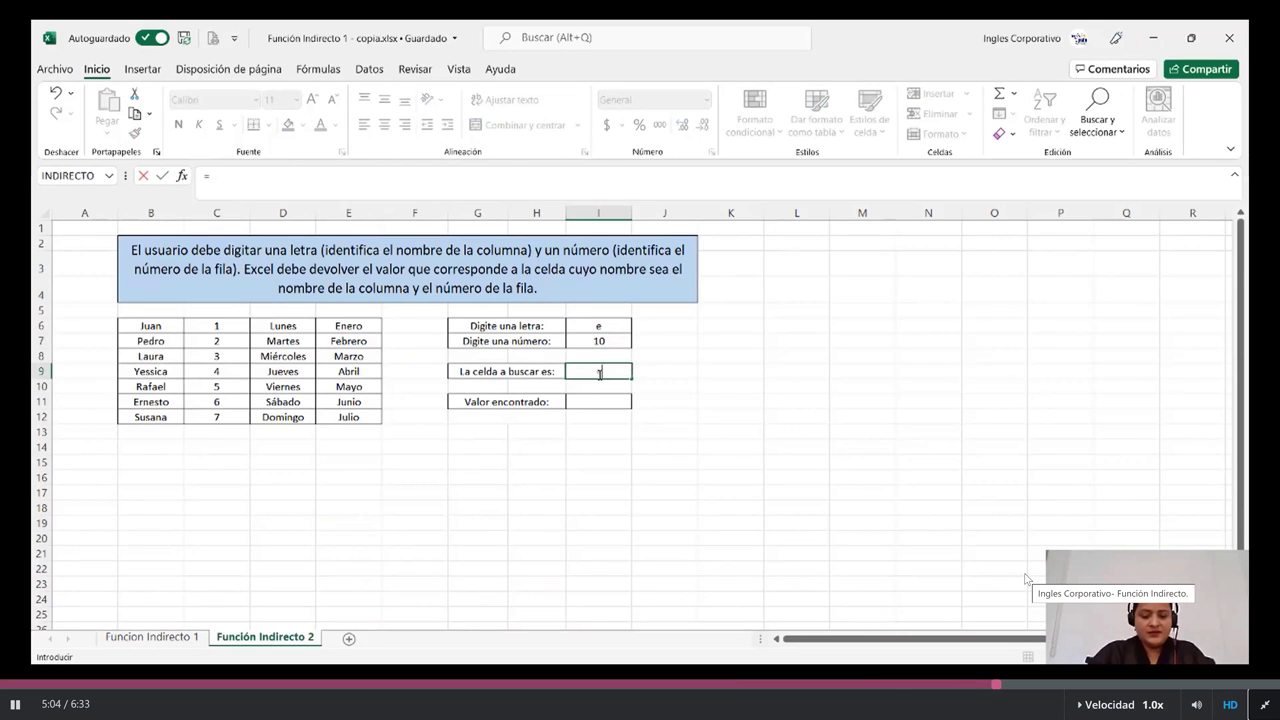
text(()
Step: Reference letter cell I6 in the I9 formula to form e10, then start an entry in I11
click(603, 325)
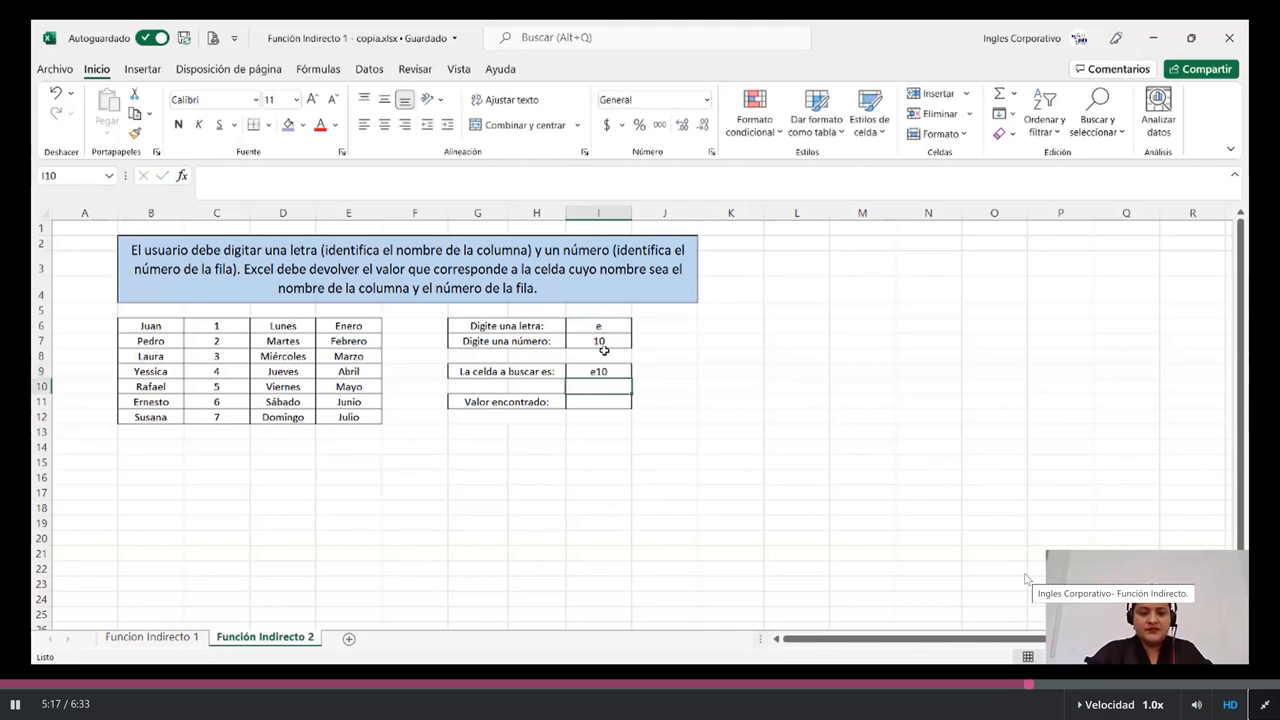
click(595, 403)
text(()
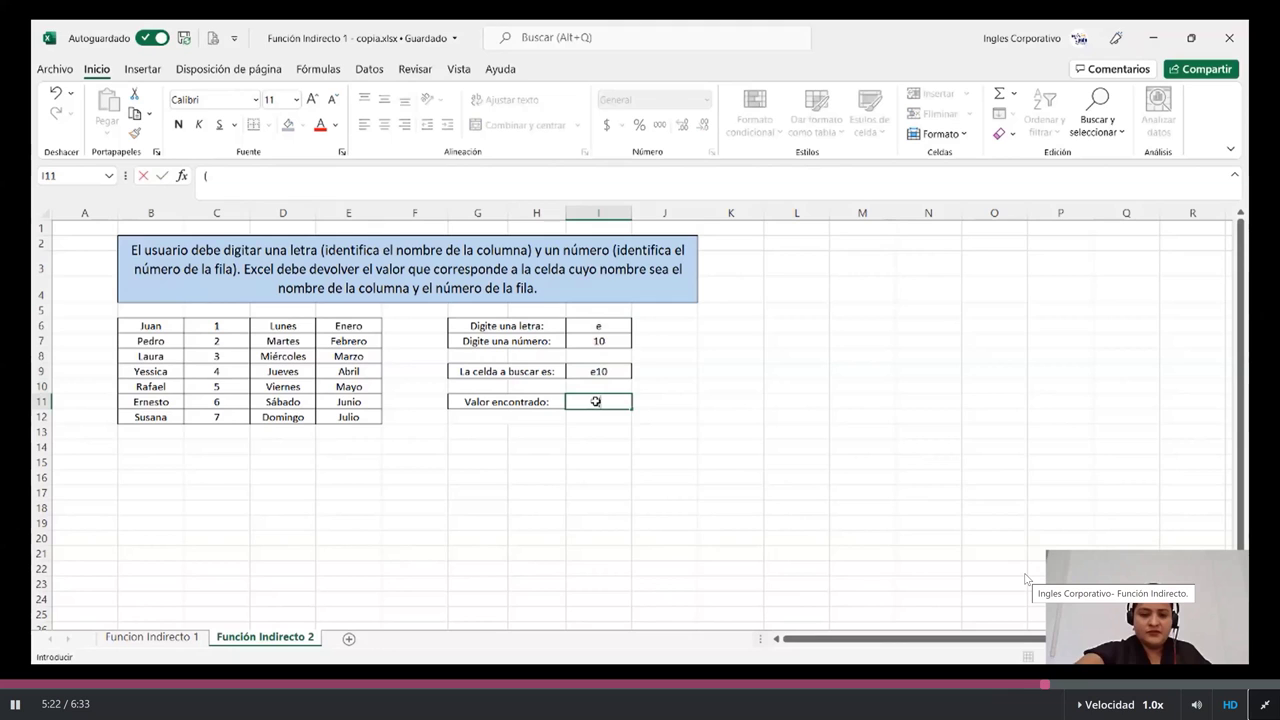
Step: Enter =INDIRECTO(I9) in I11 so Valor encontrado returns Mayo
key(BackSpace)
text(=)
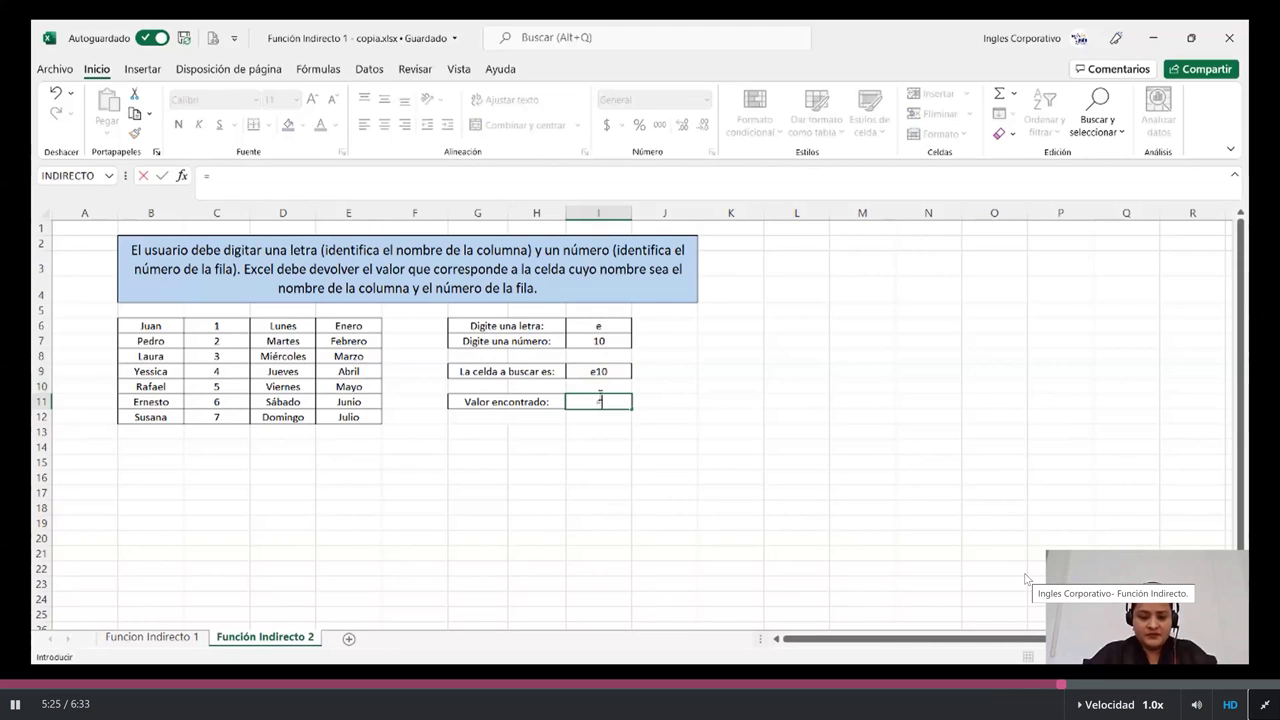
text(indi)
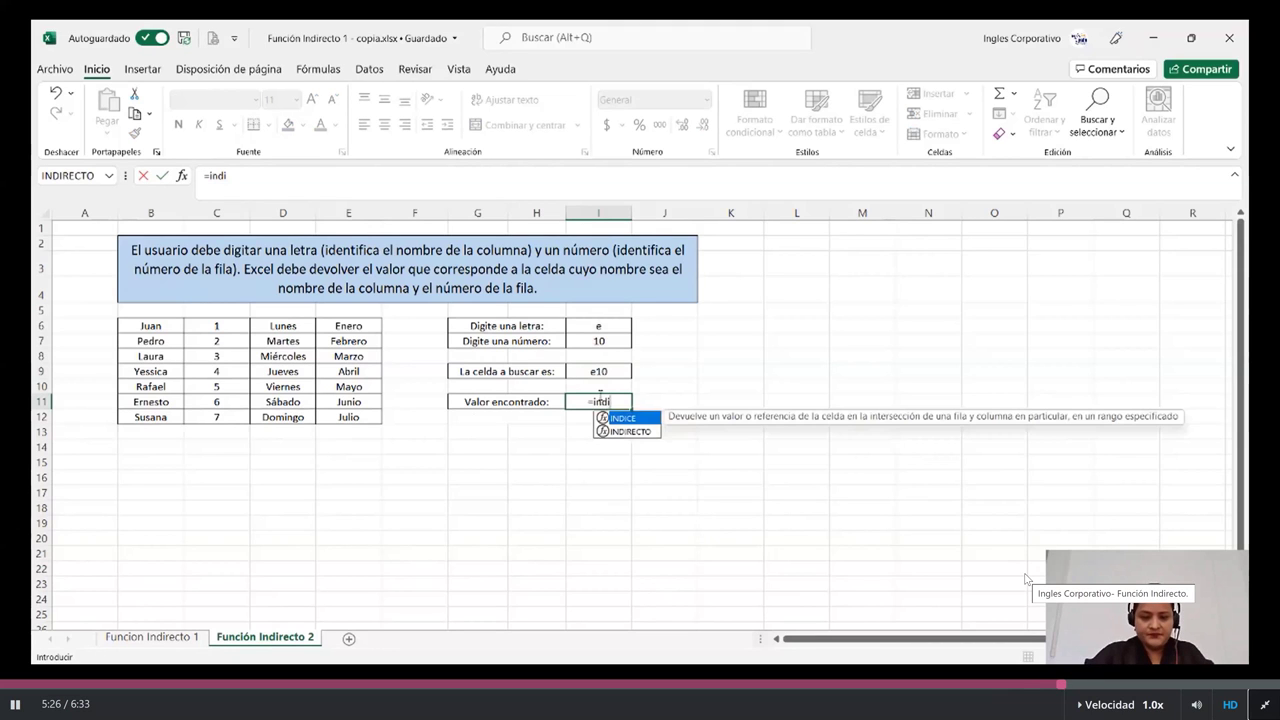
click(631, 433)
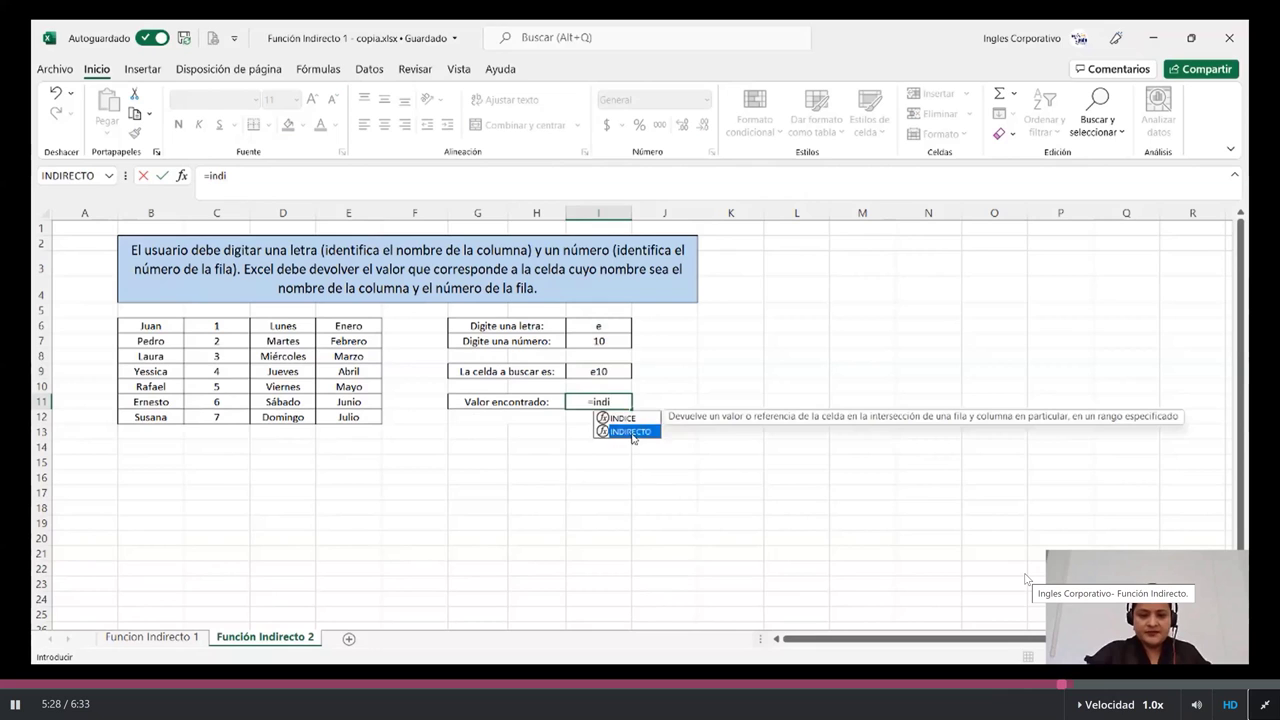
double_click(631, 433)
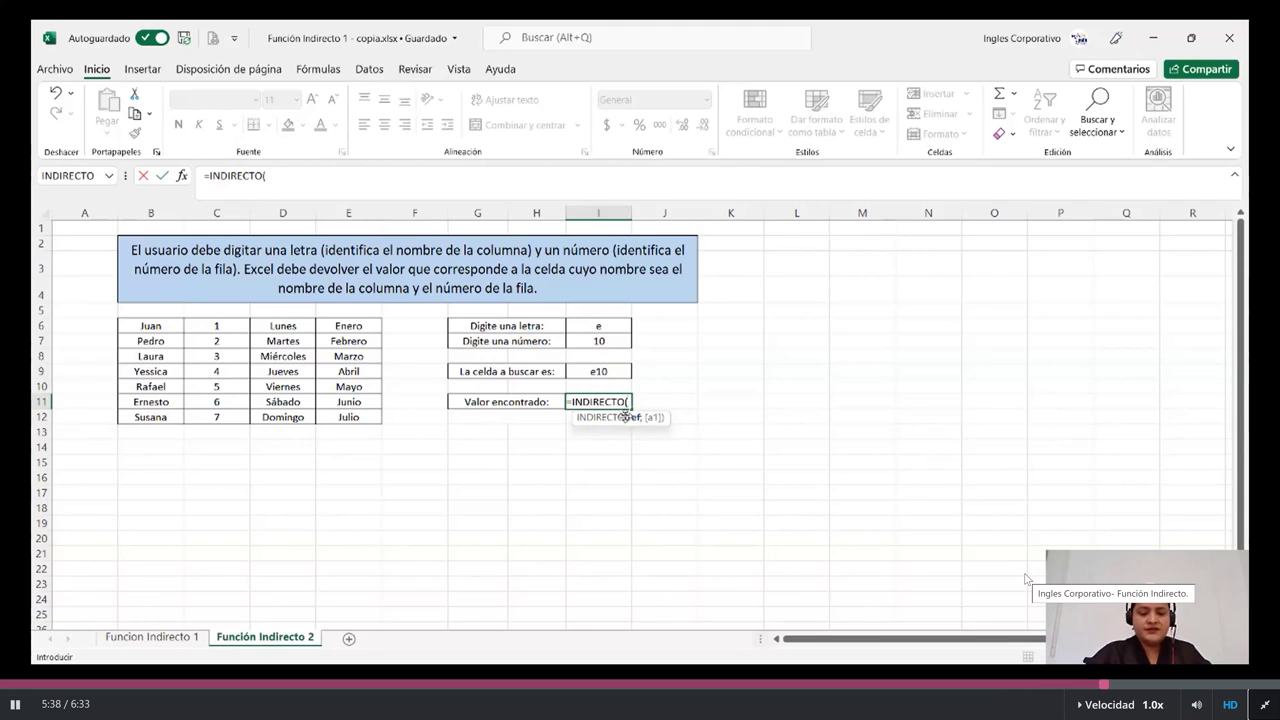
click(589, 371)
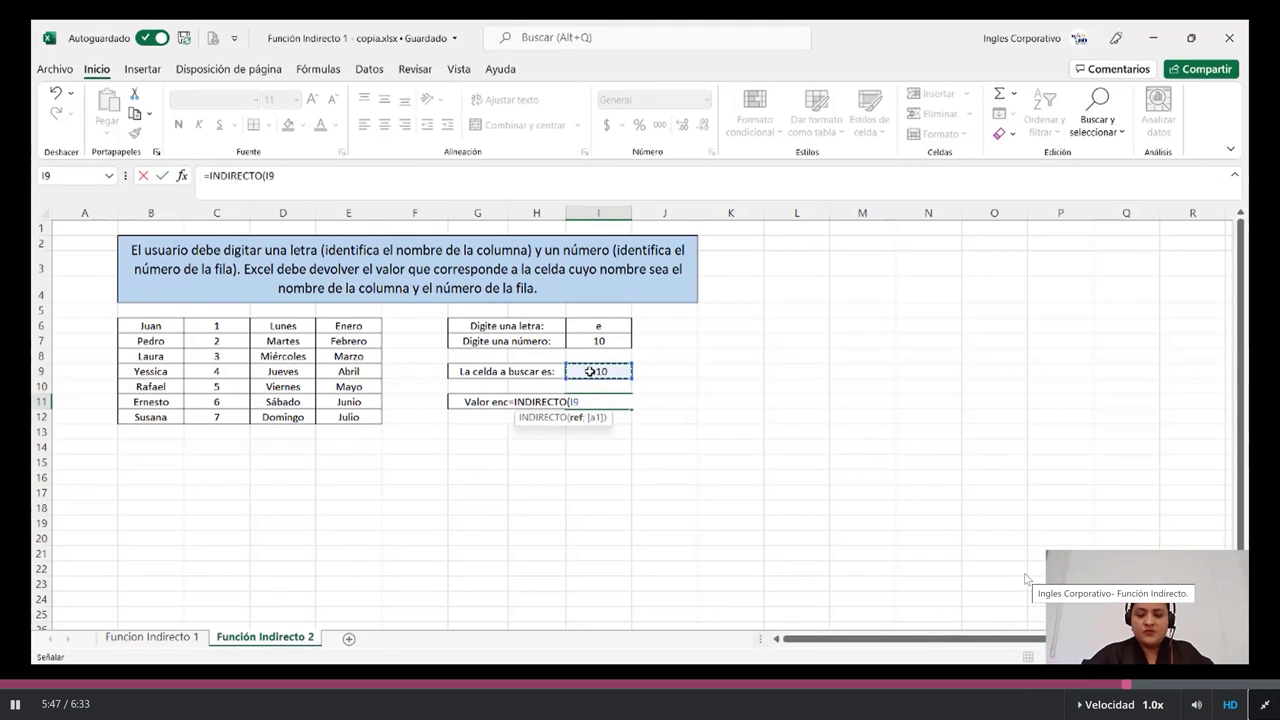
text())
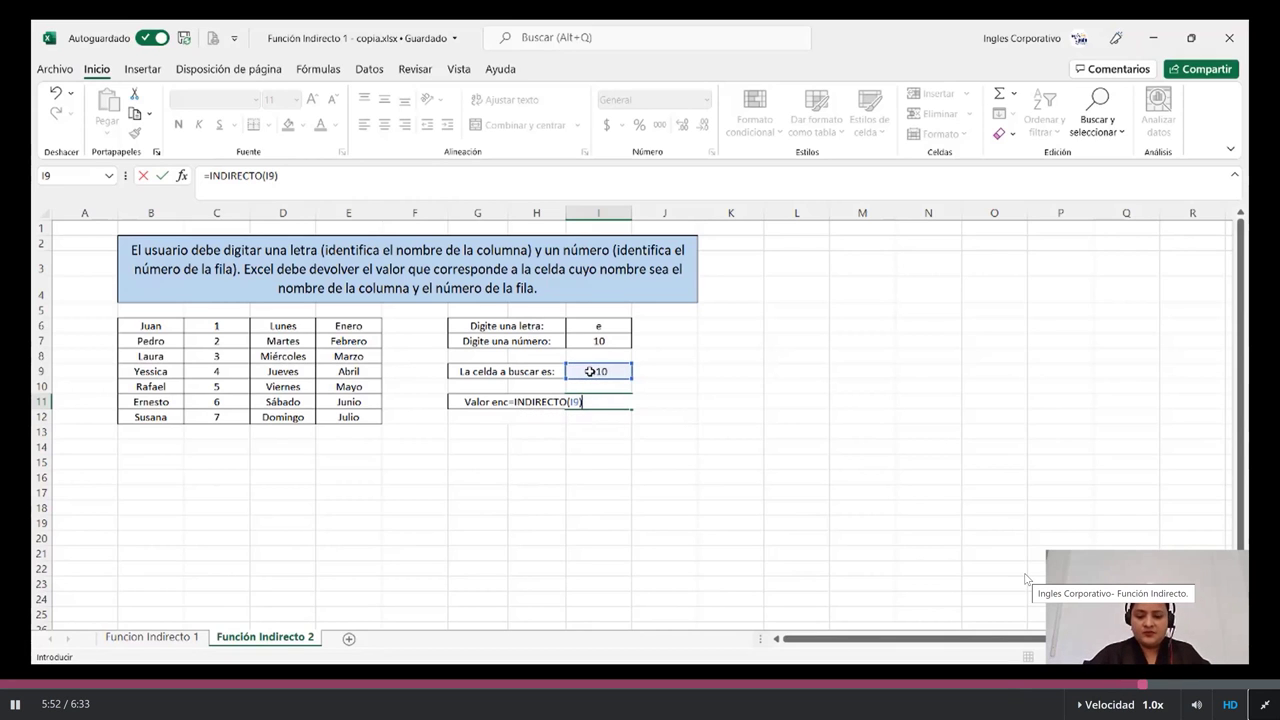
key(Return)
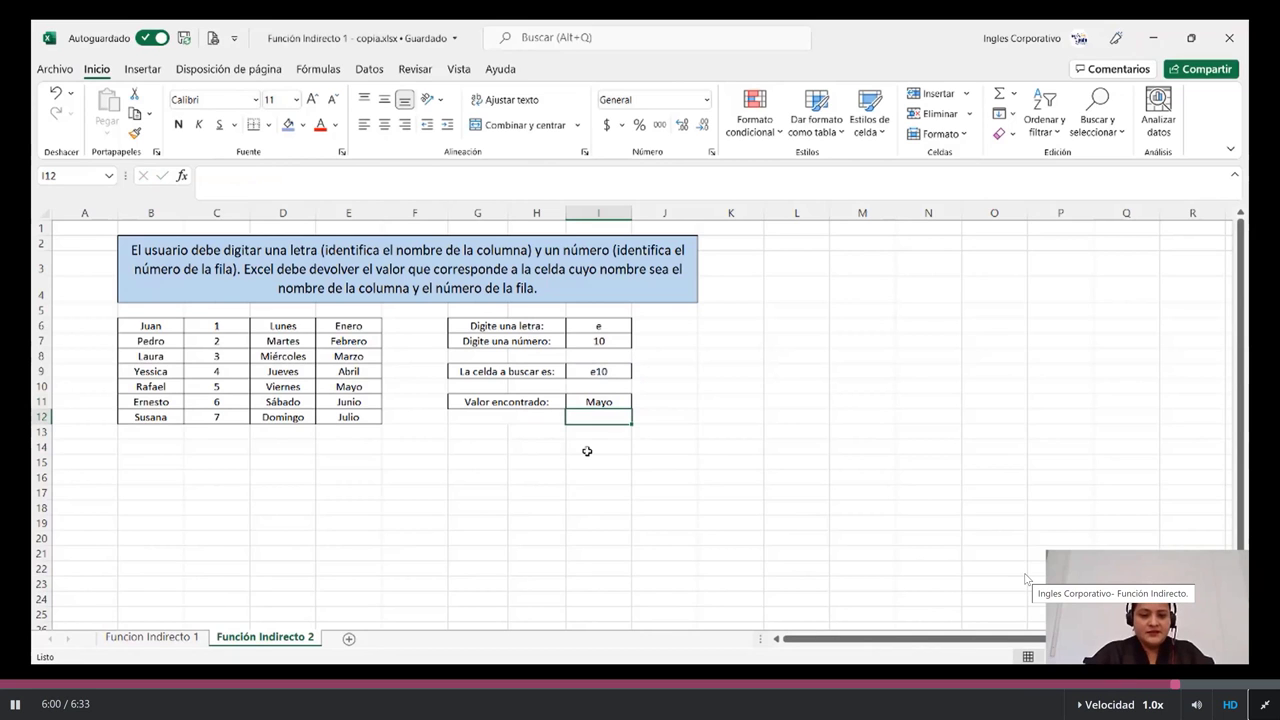
click(588, 400)
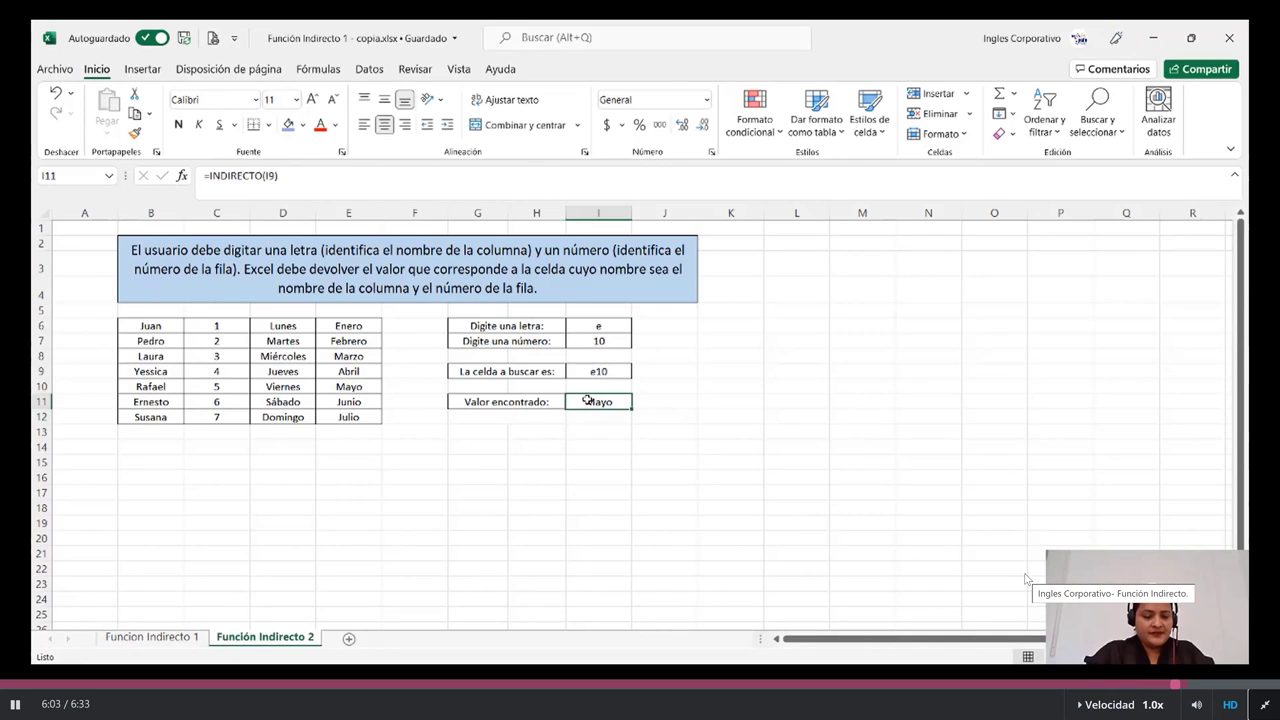
Step: Shade the Mayo source cell E10 blue
double_click(588, 400)
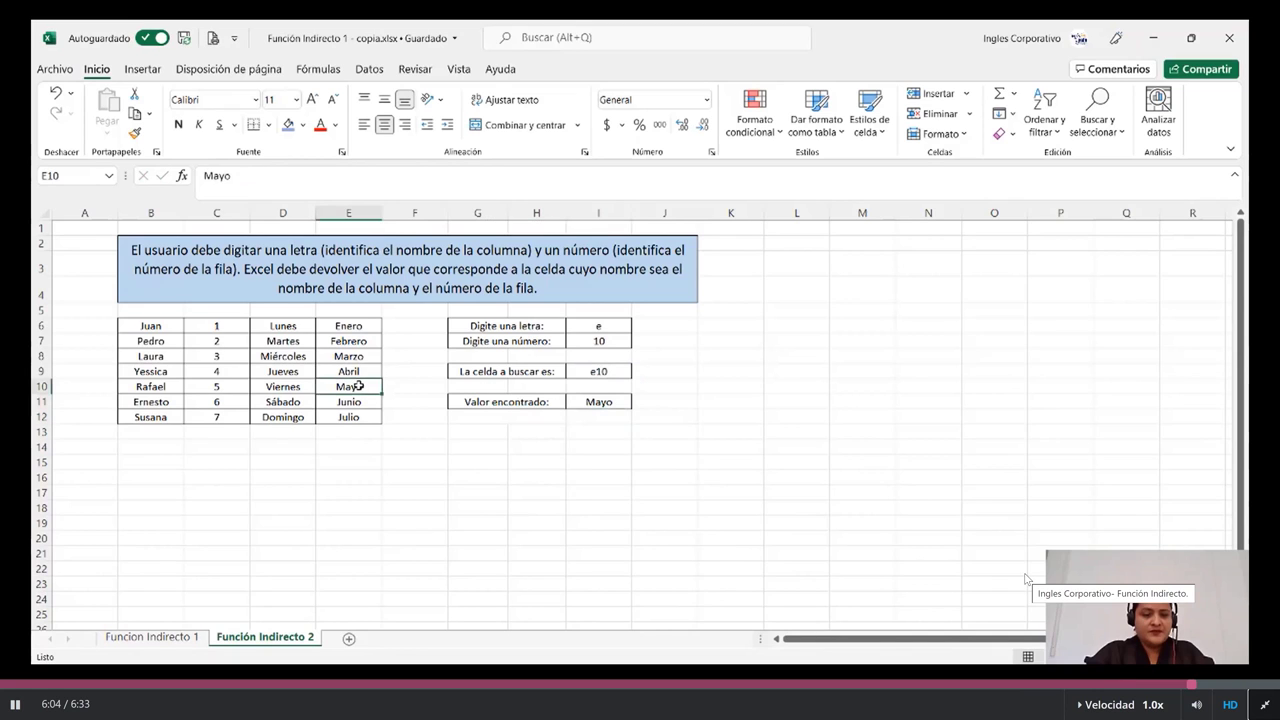
click(287, 125)
click(536, 523)
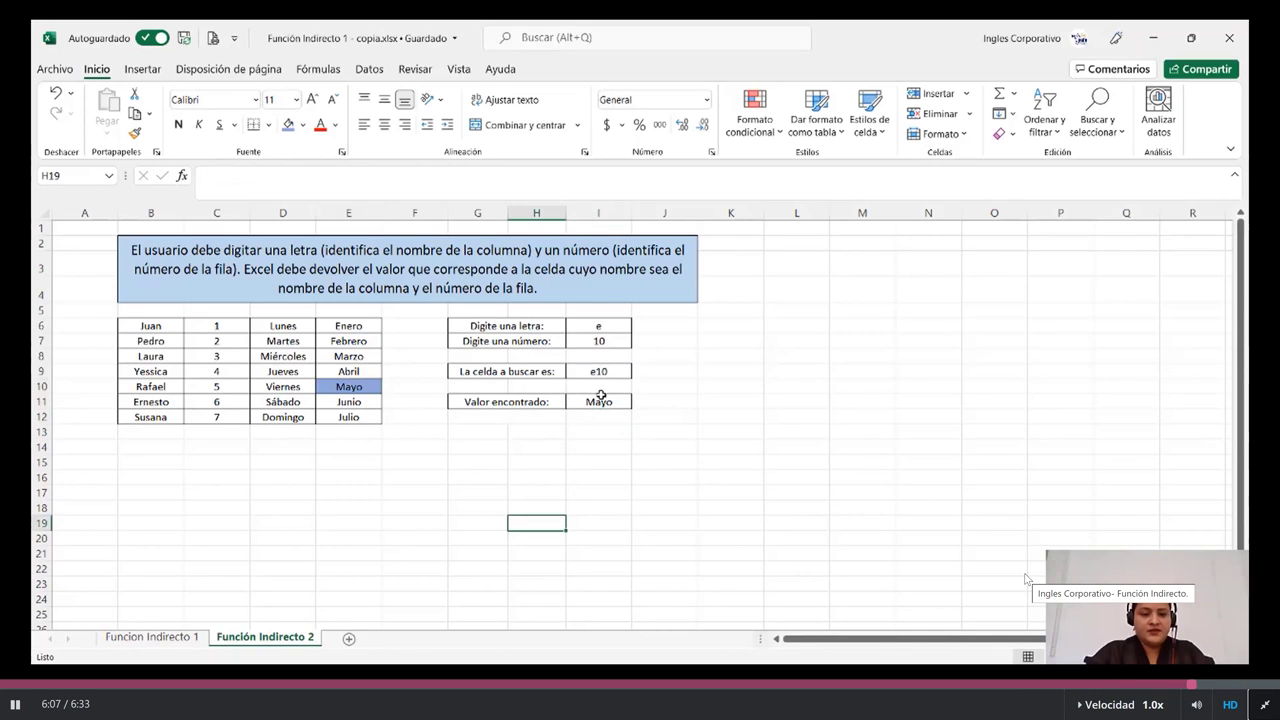
Step: Change the letter in I6 to c so the result becomes 5, and shade C10 blue
click(608, 327)
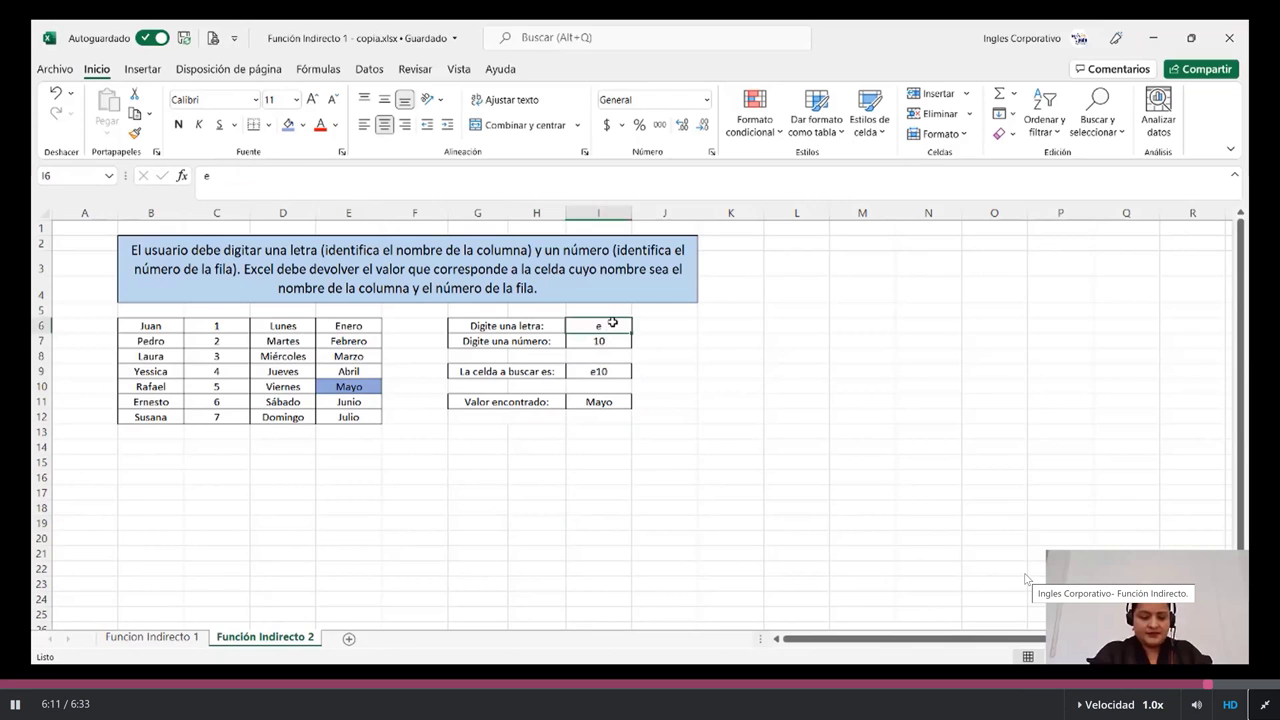
text(c)
key(Return)
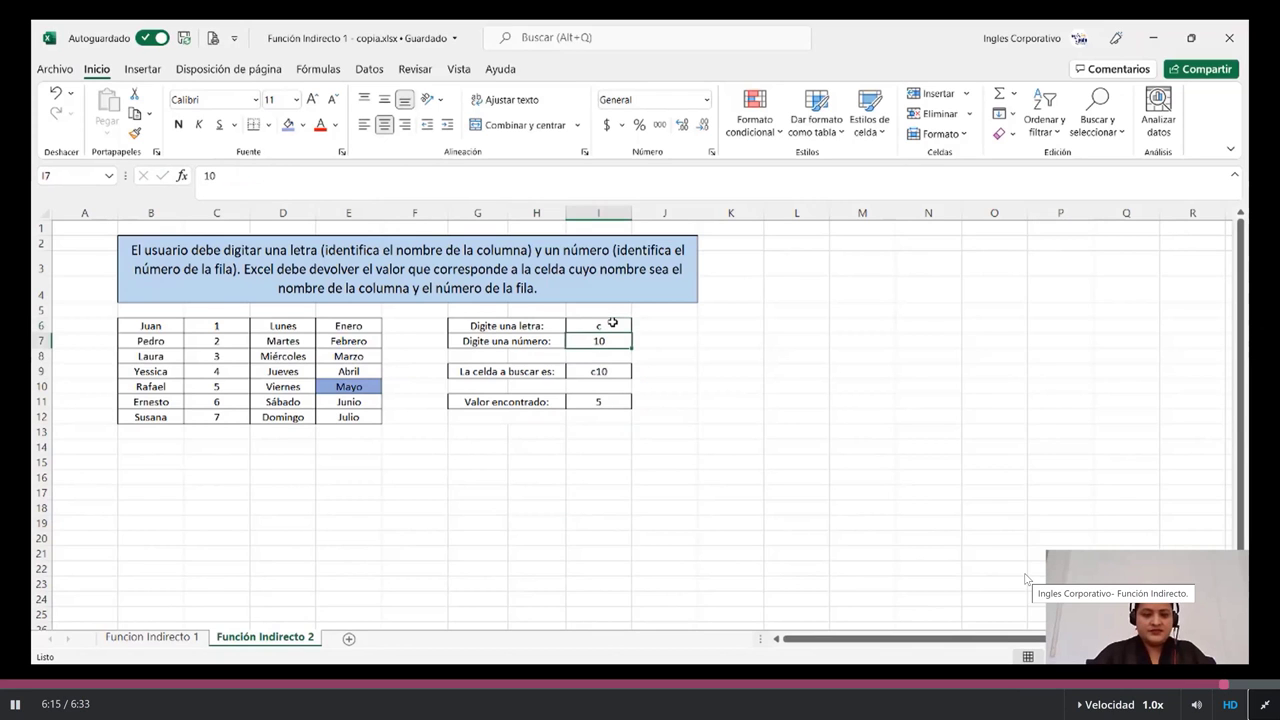
click(588, 401)
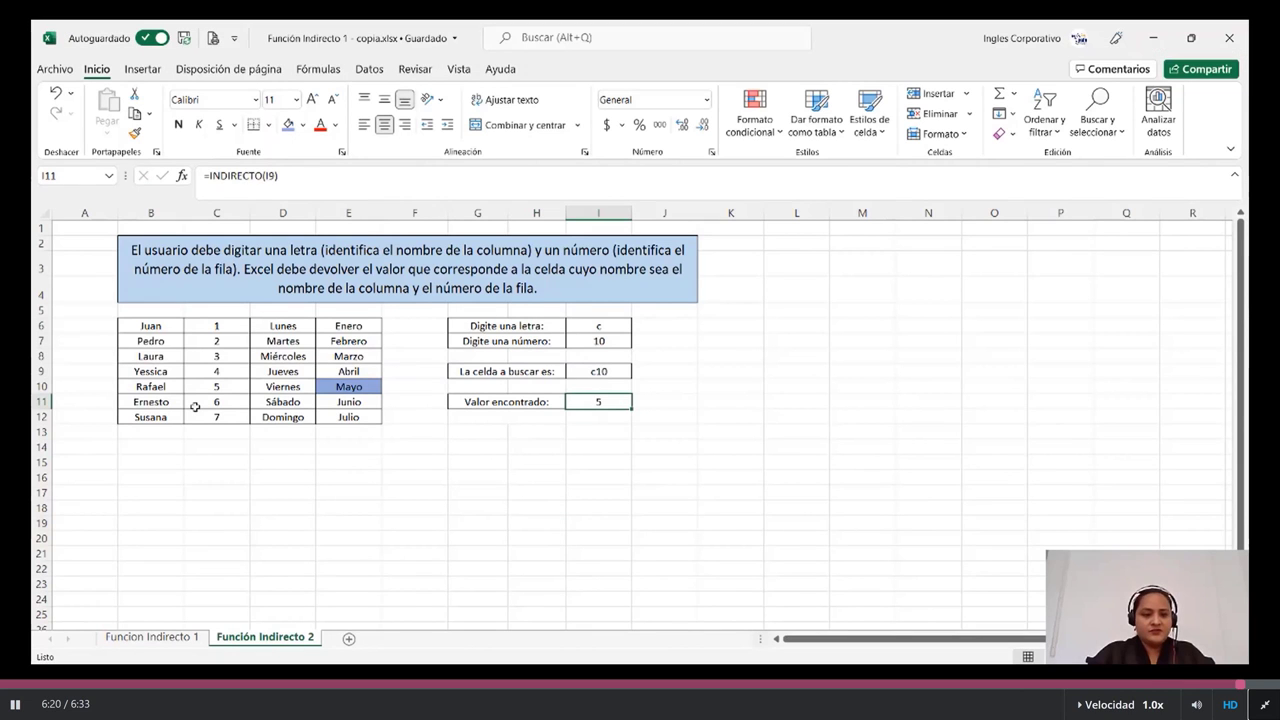
click(214, 388)
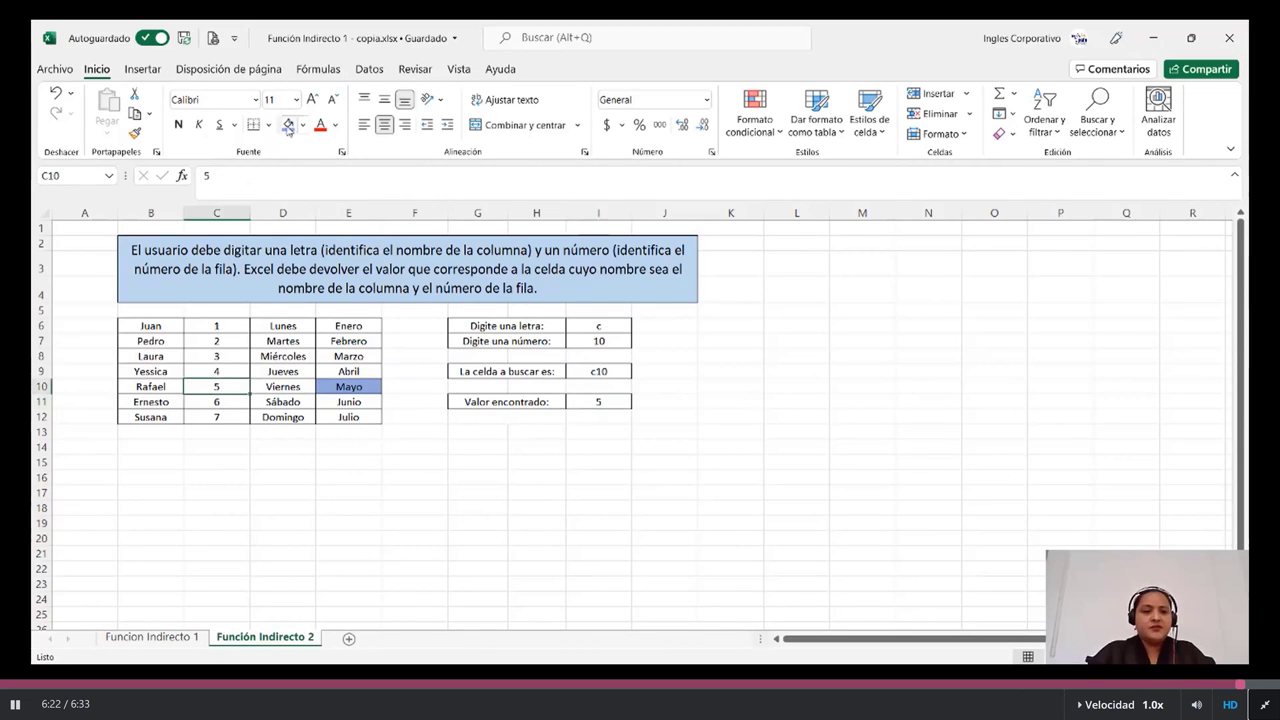
click(288, 125)
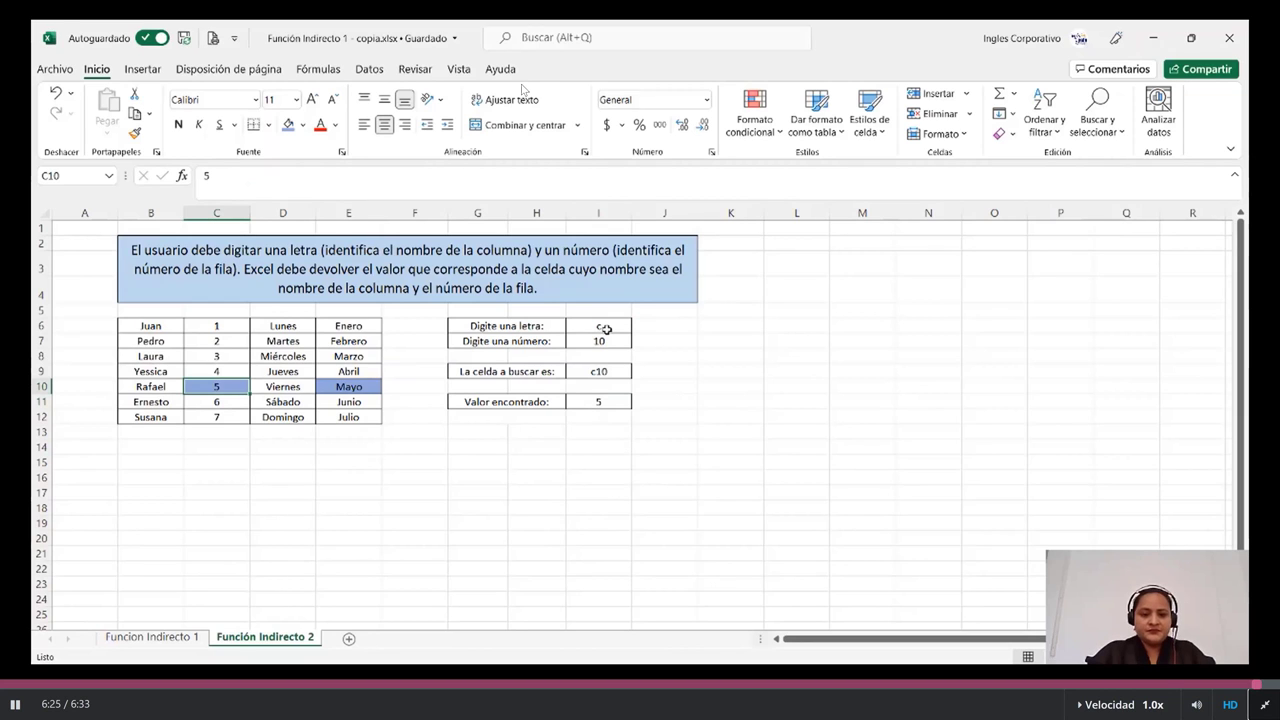
click(606, 329)
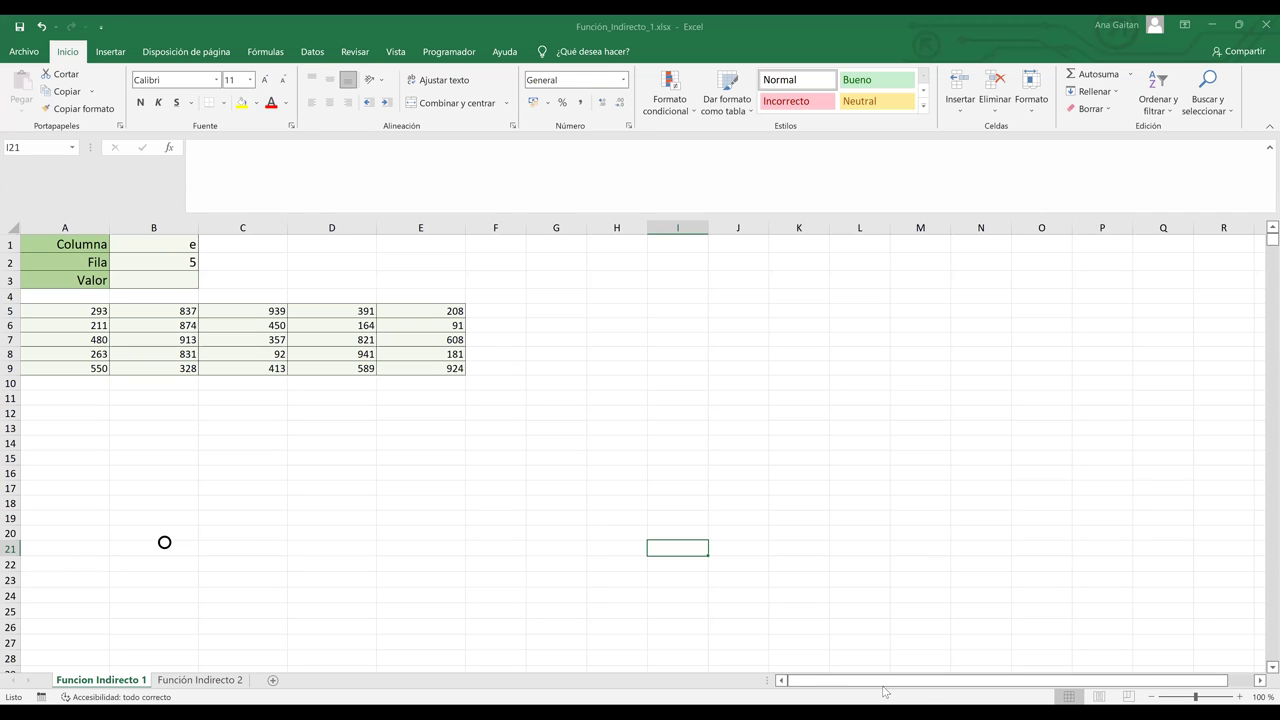
Step: Clear the Fila value 5 in B2 and the Columna value e in B1
key(ctrl+End)
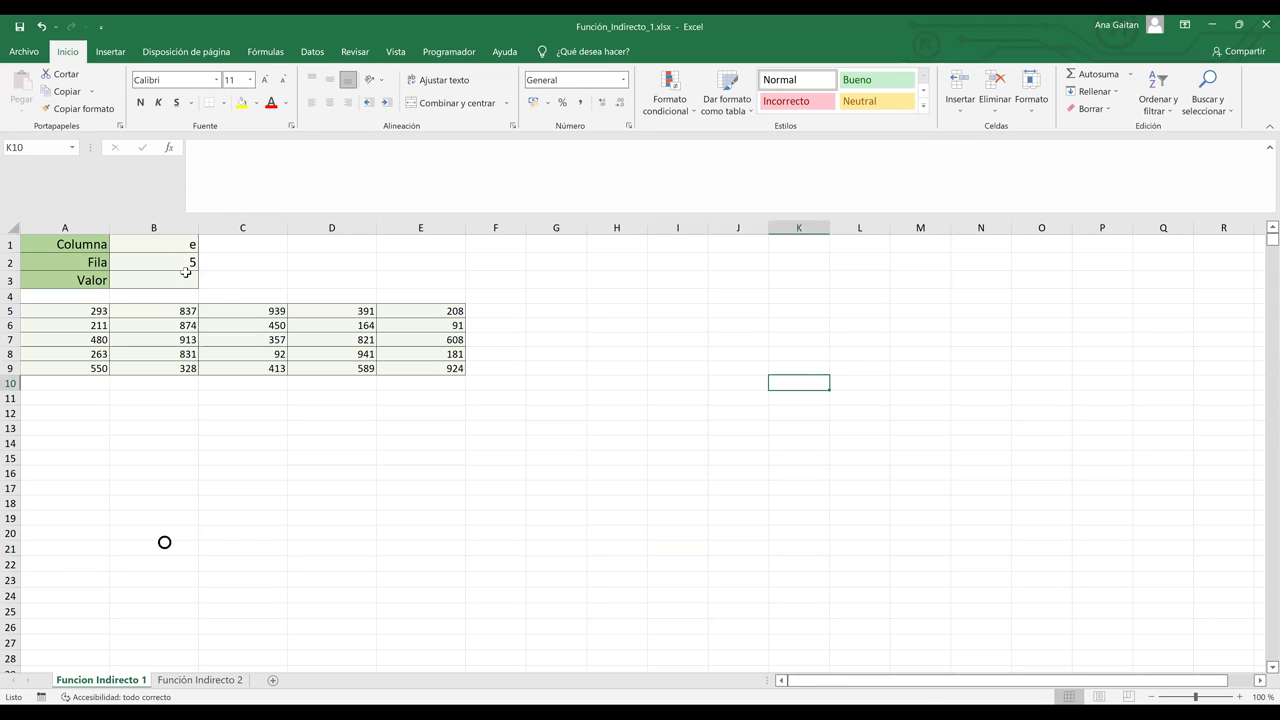
click(177, 260)
key(BackSpace)
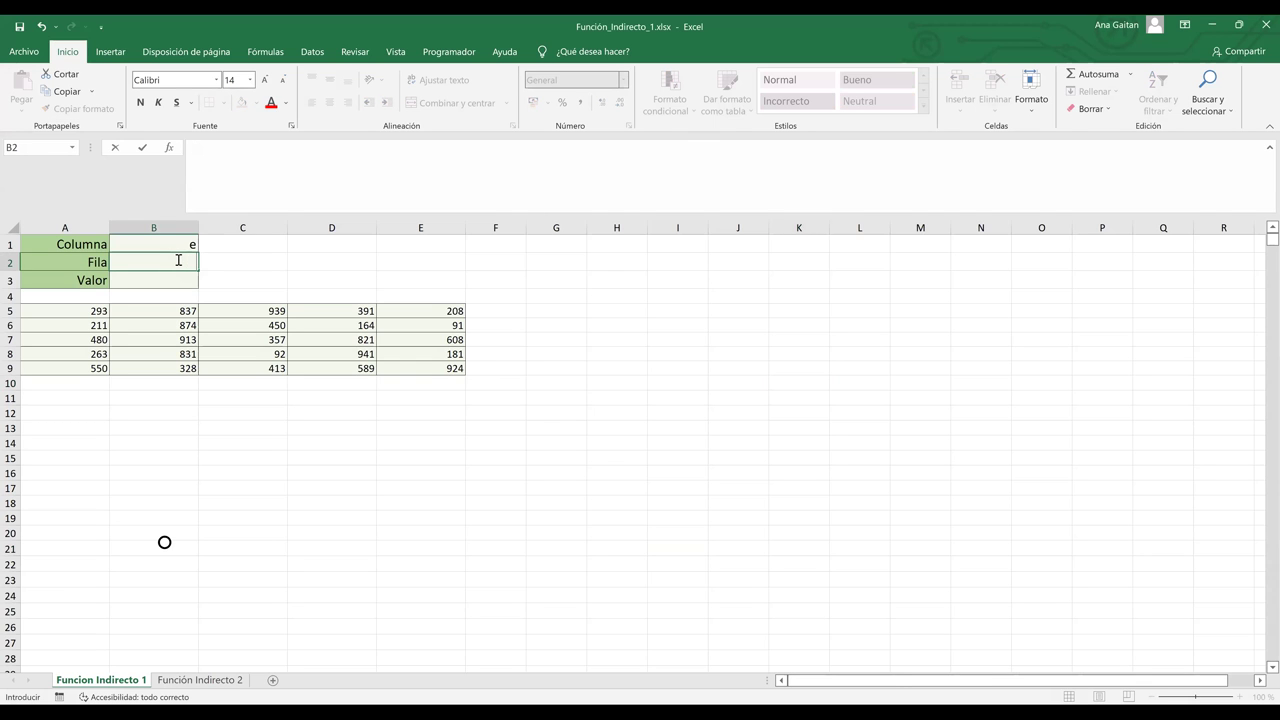
key(Up)
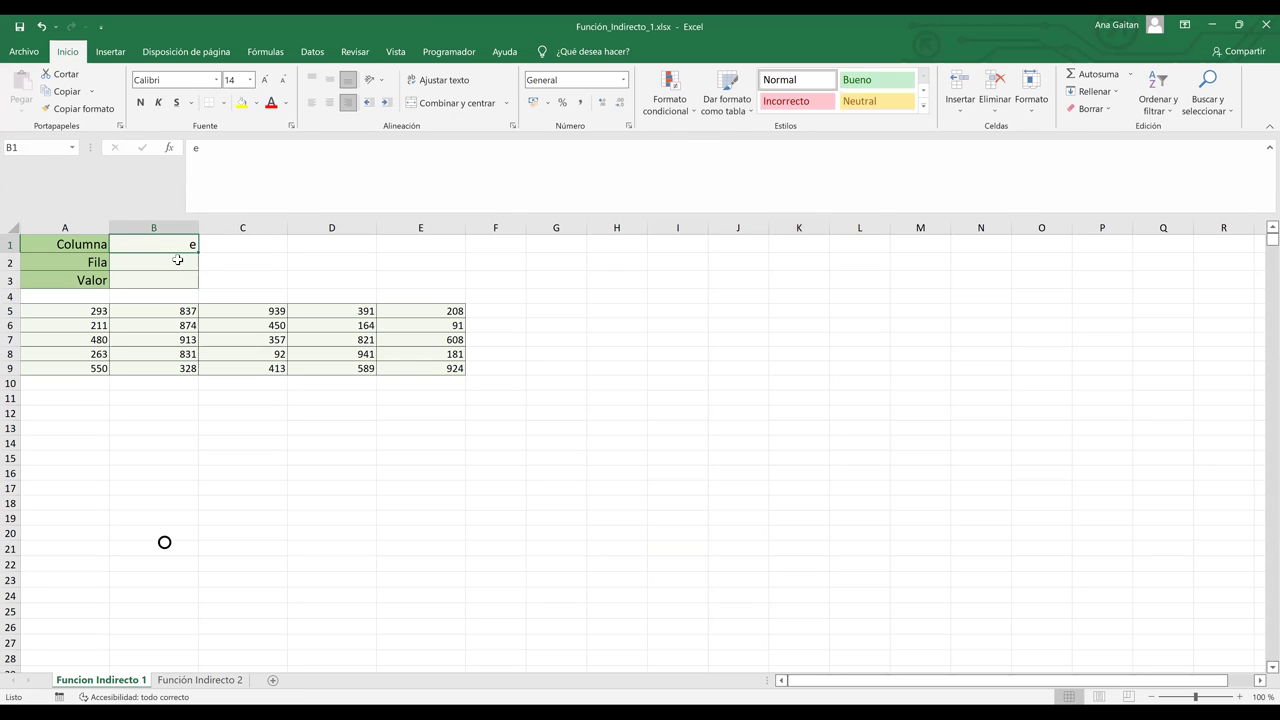
key(BackSpace)
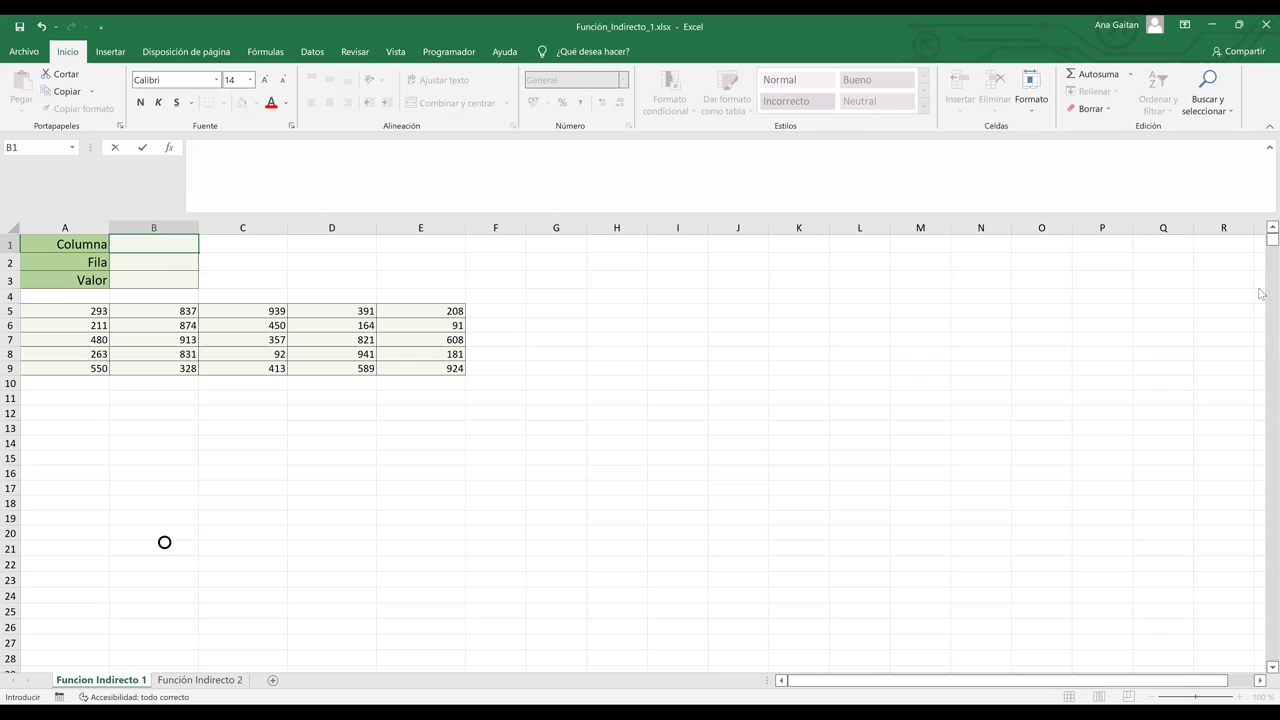
click(495, 443)
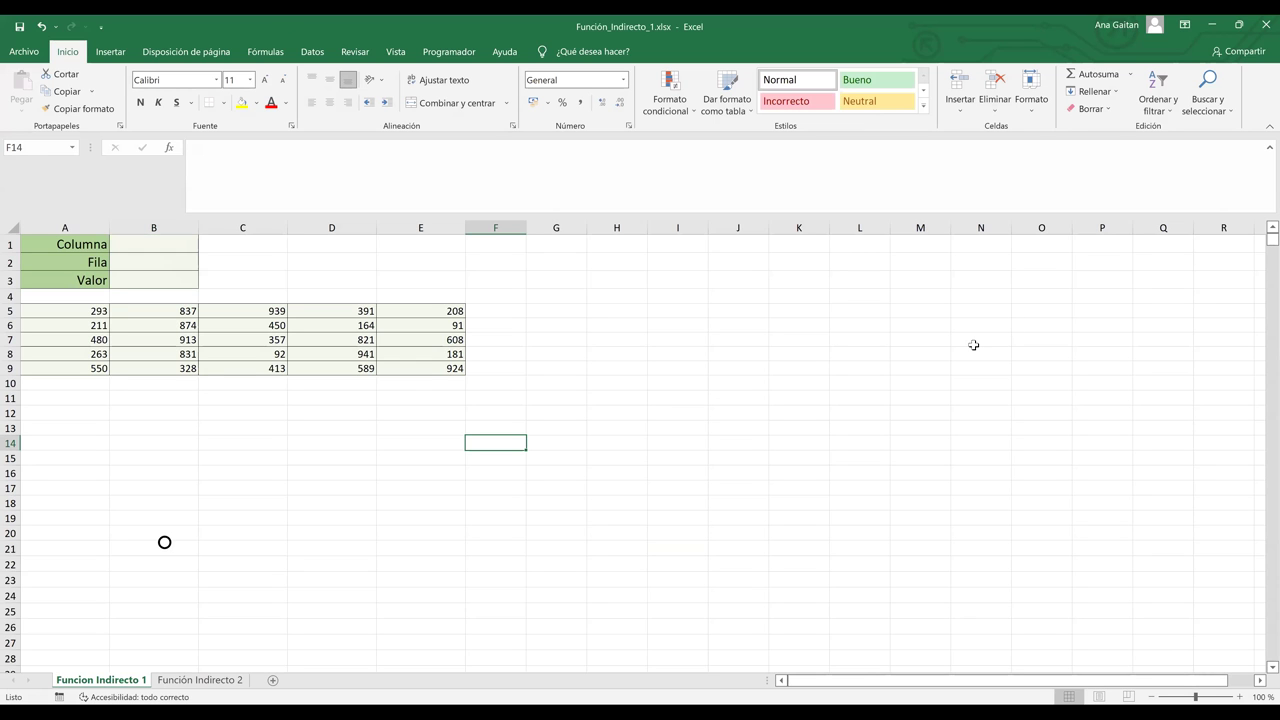
scroll(1263, 493, up, 5)
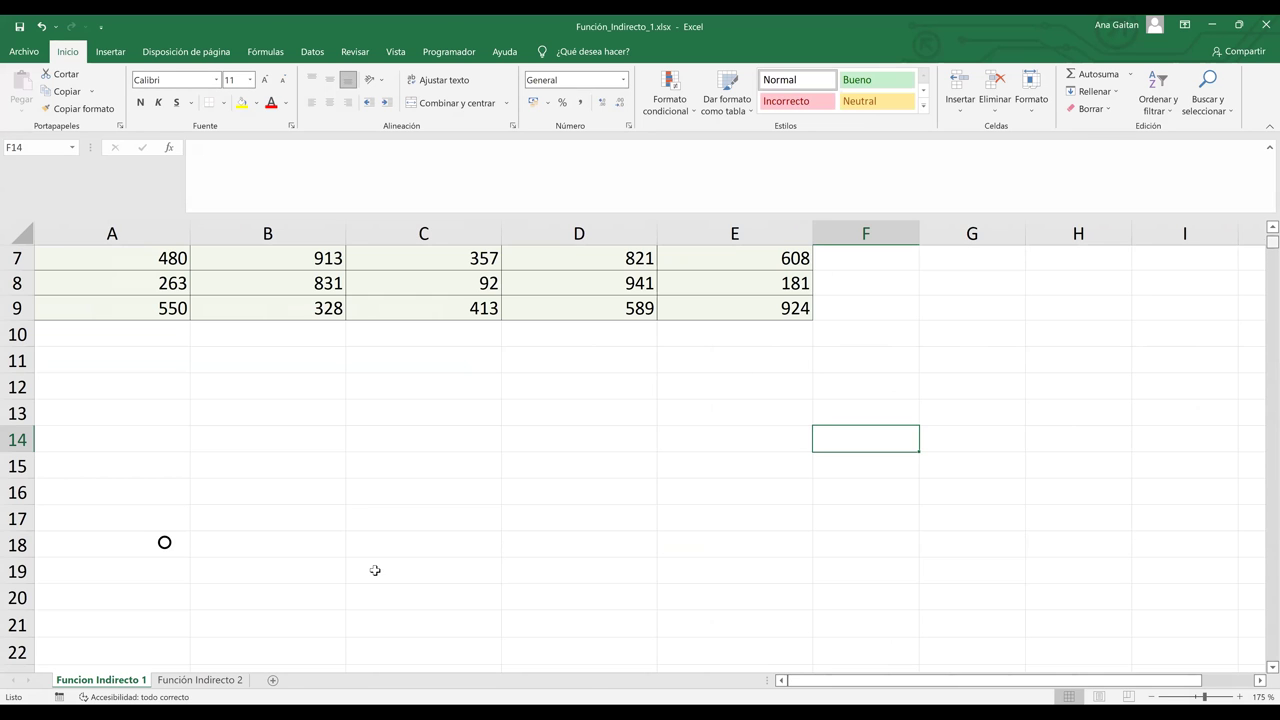
scroll(374, 569, up, 2)
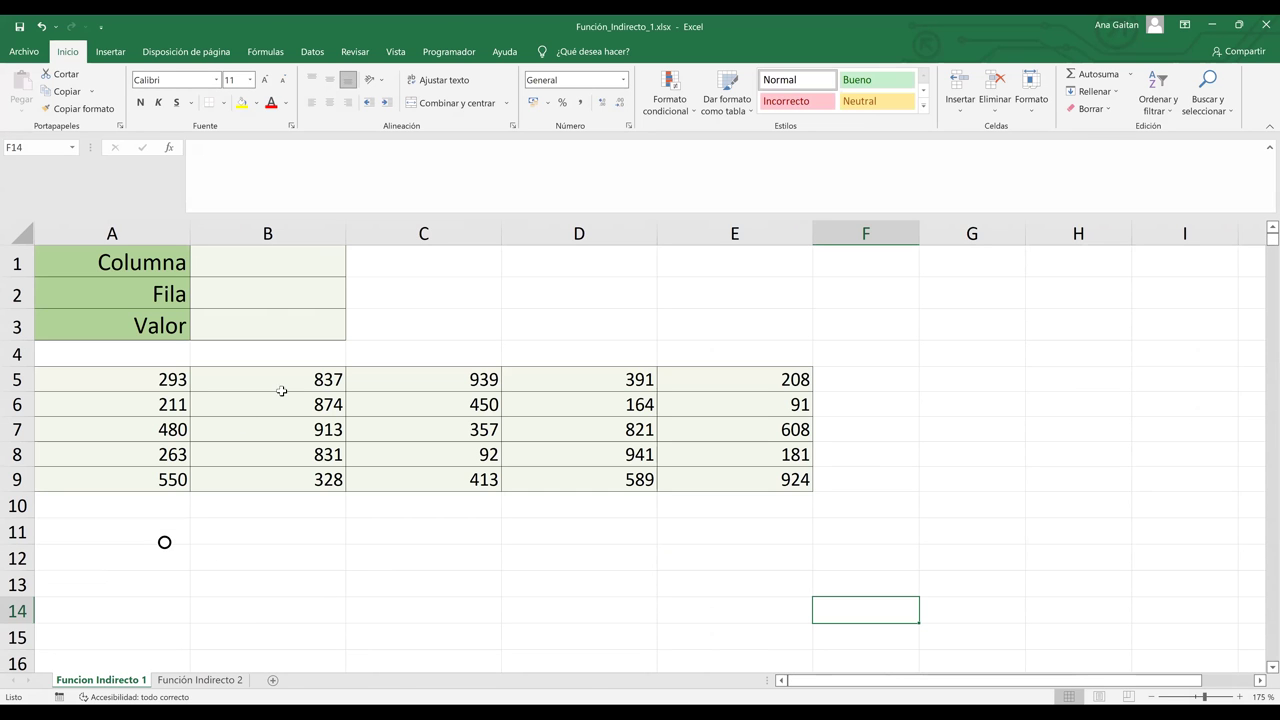
click(467, 550)
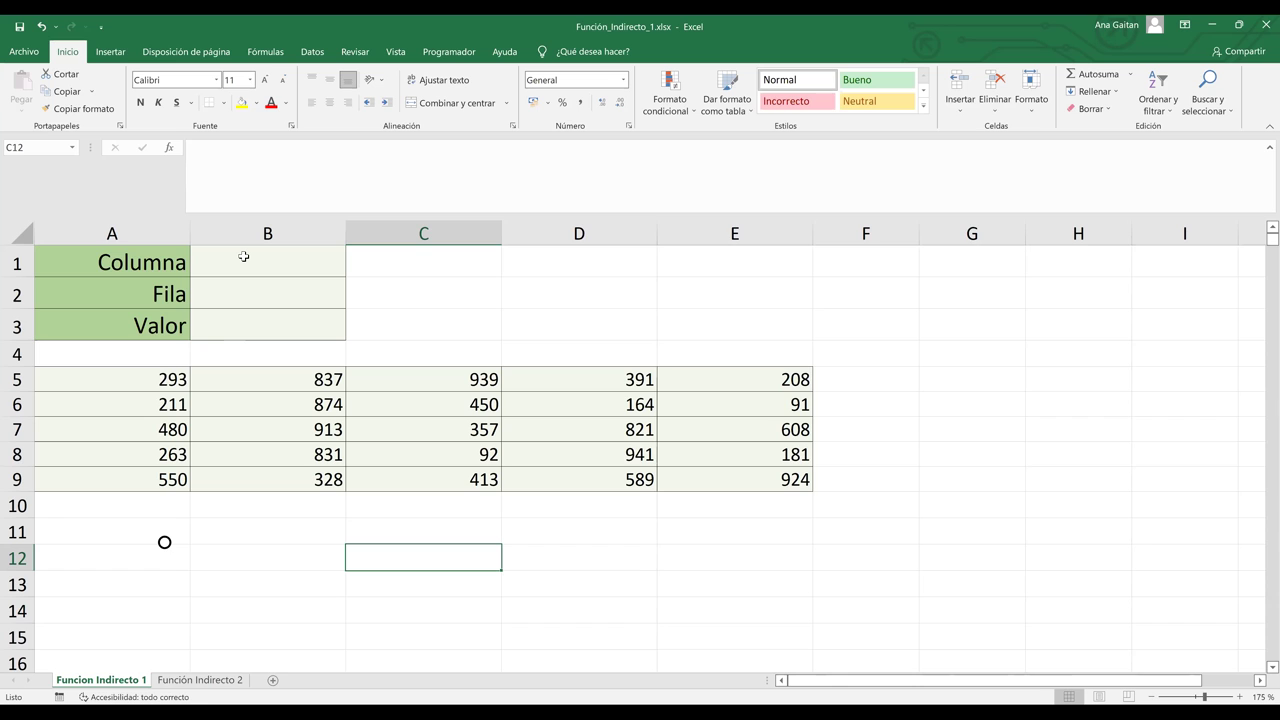
mouse_move(114, 371)
mouse_down()
mouse_move(594, 437)
mouse_move(768, 429)
mouse_move(797, 480)
mouse_up()
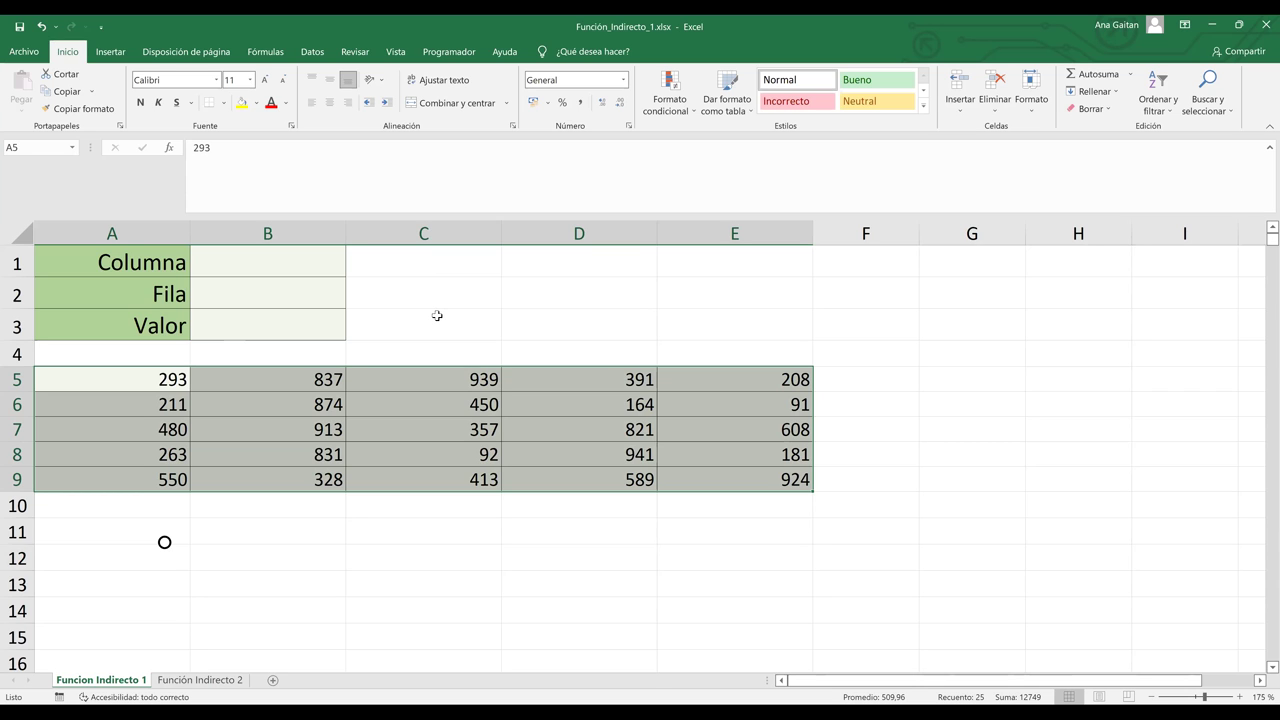
click(278, 258)
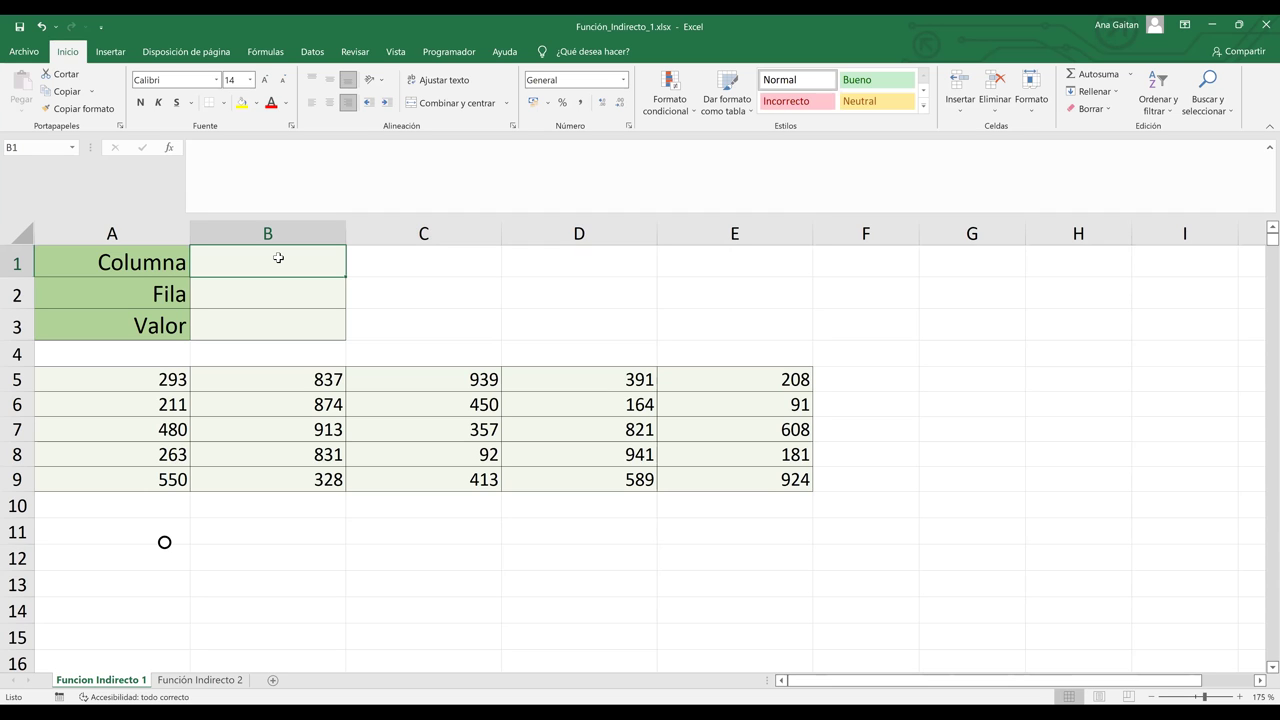
Step: Enter e in Columna B1 and 9 in Fila B2, then start a formula with = in Valor
text(e)
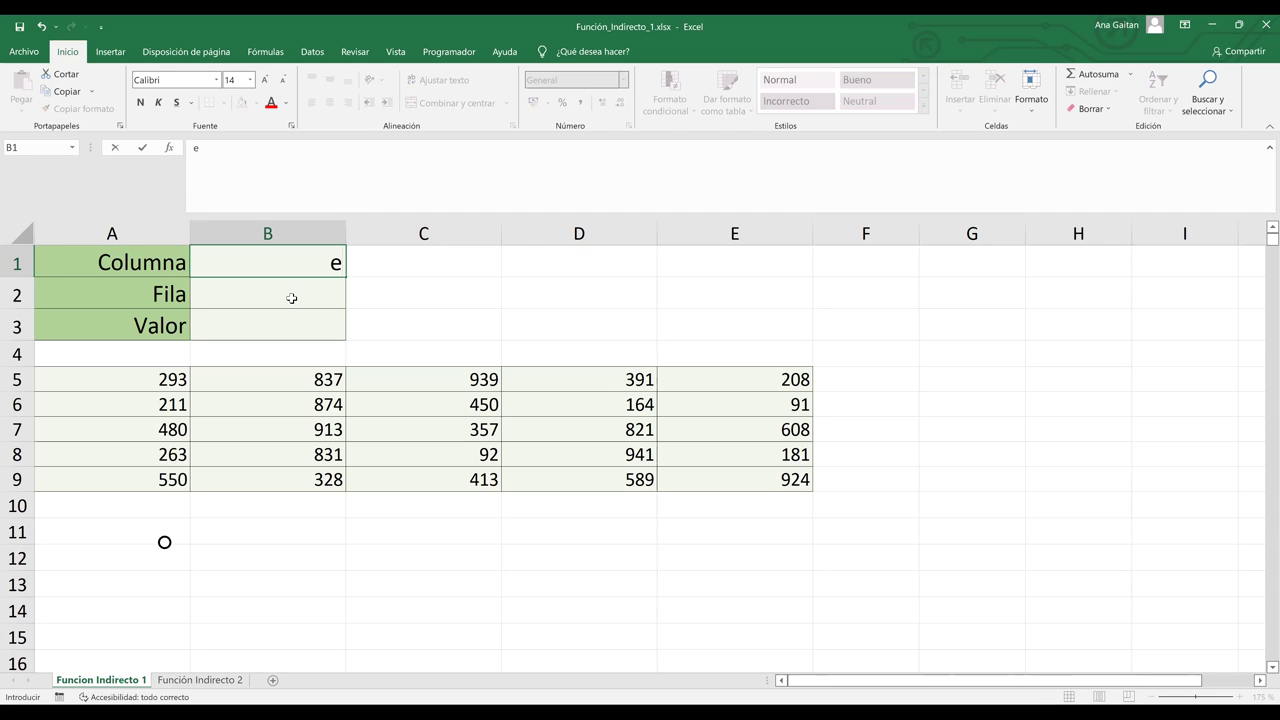
key(Return)
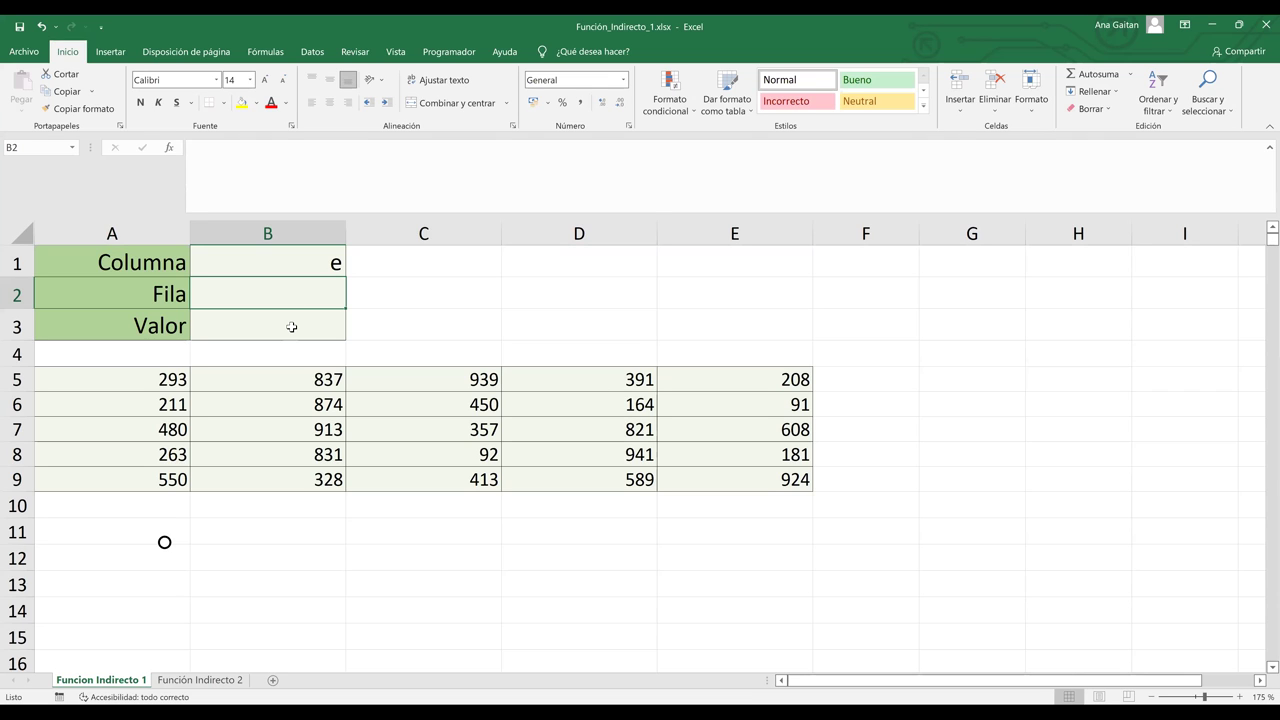
text(9)
key(Return)
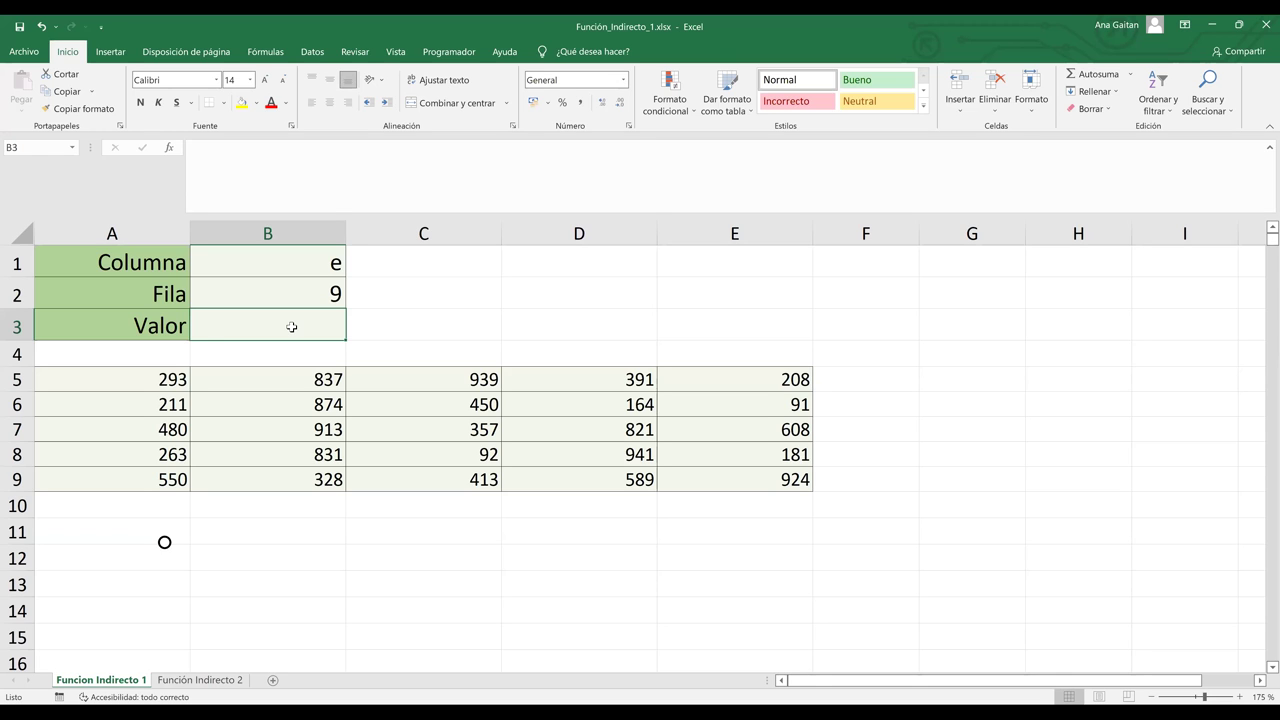
text(=)
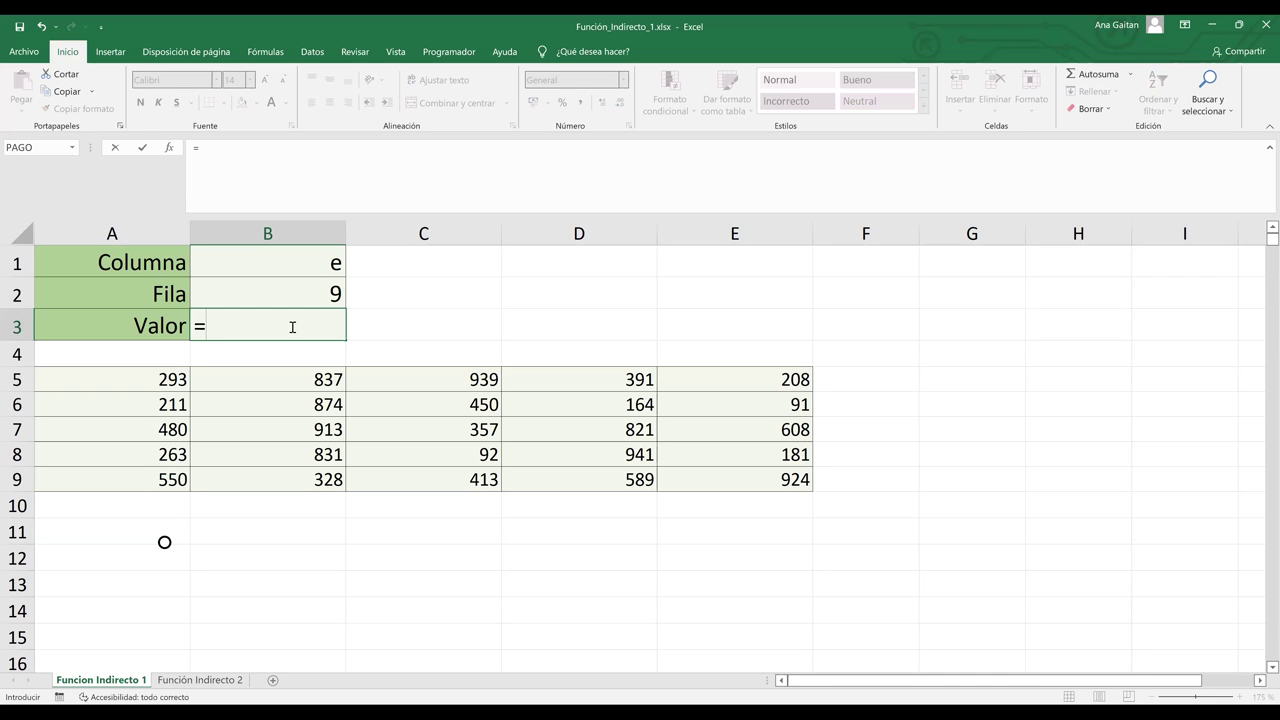
Step: Start the B3 Valor formula as =INDIRECTO(B1, taking the column letter from B1
text(indirecto)
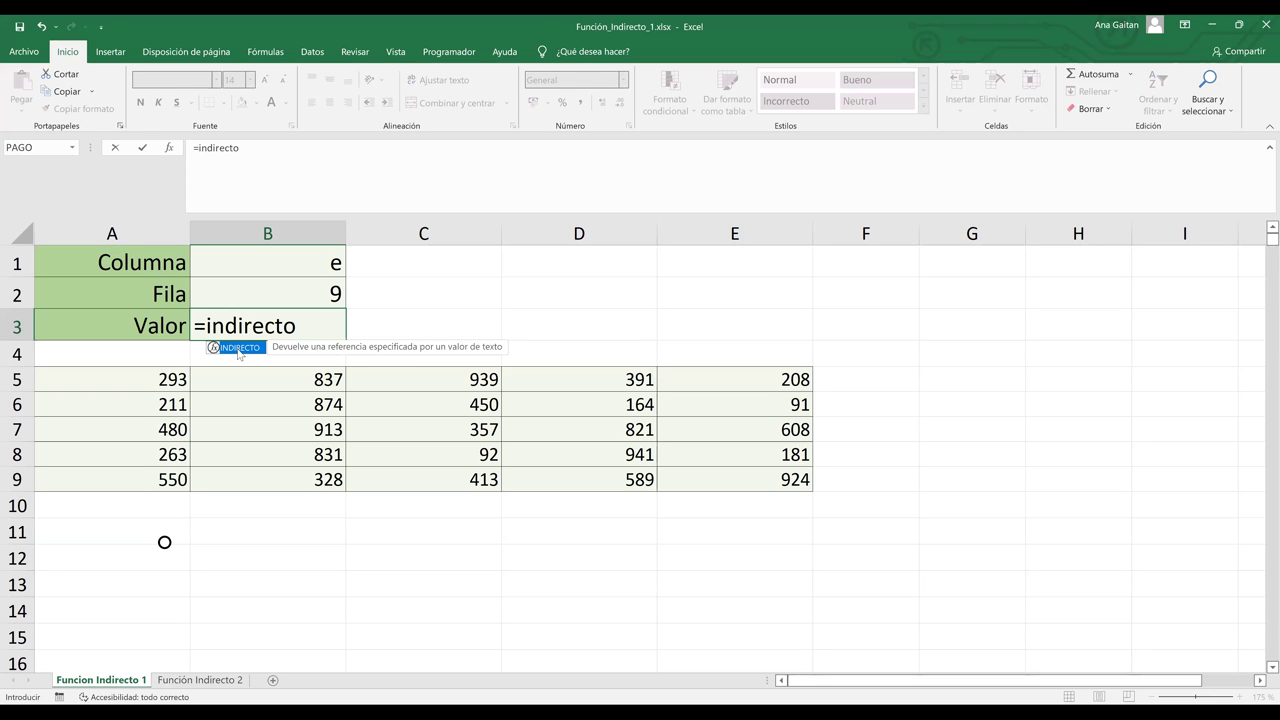
double_click(239, 352)
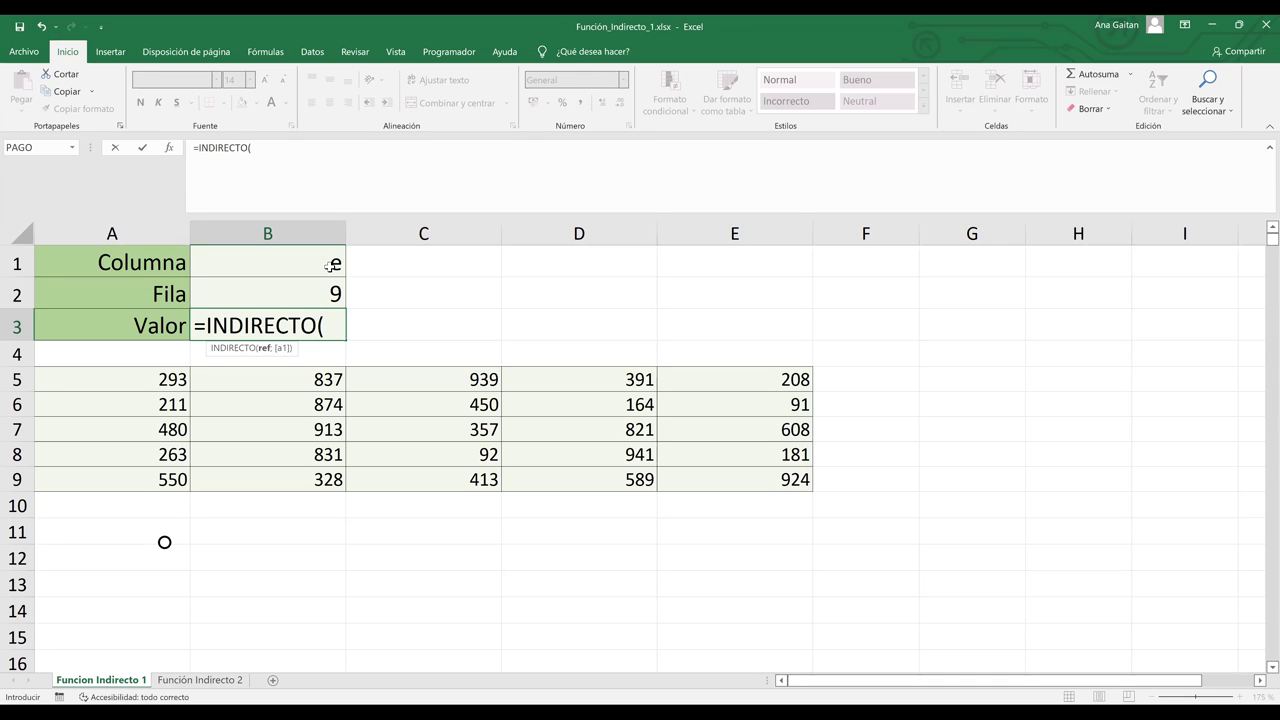
click(331, 266)
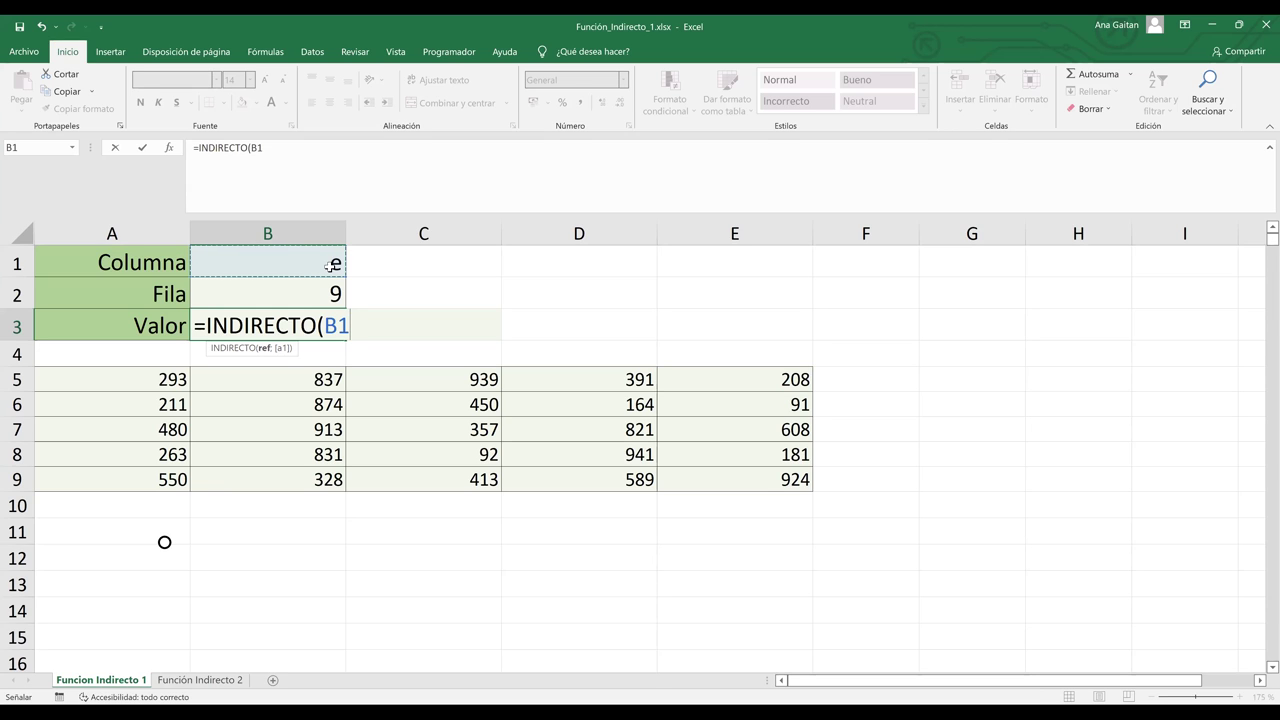
Step: Complete =INDIRECTO(B1&B2) in B3 so Valor returns 924
text(&)
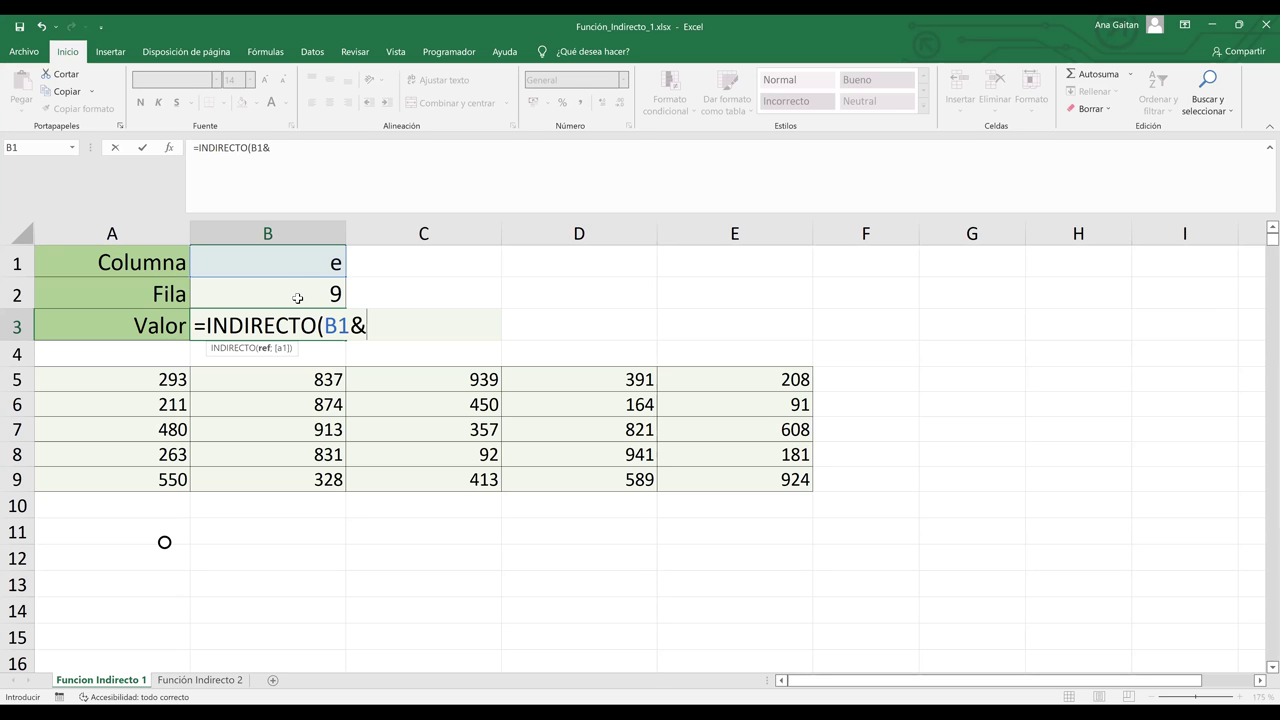
click(297, 298)
key(Return)
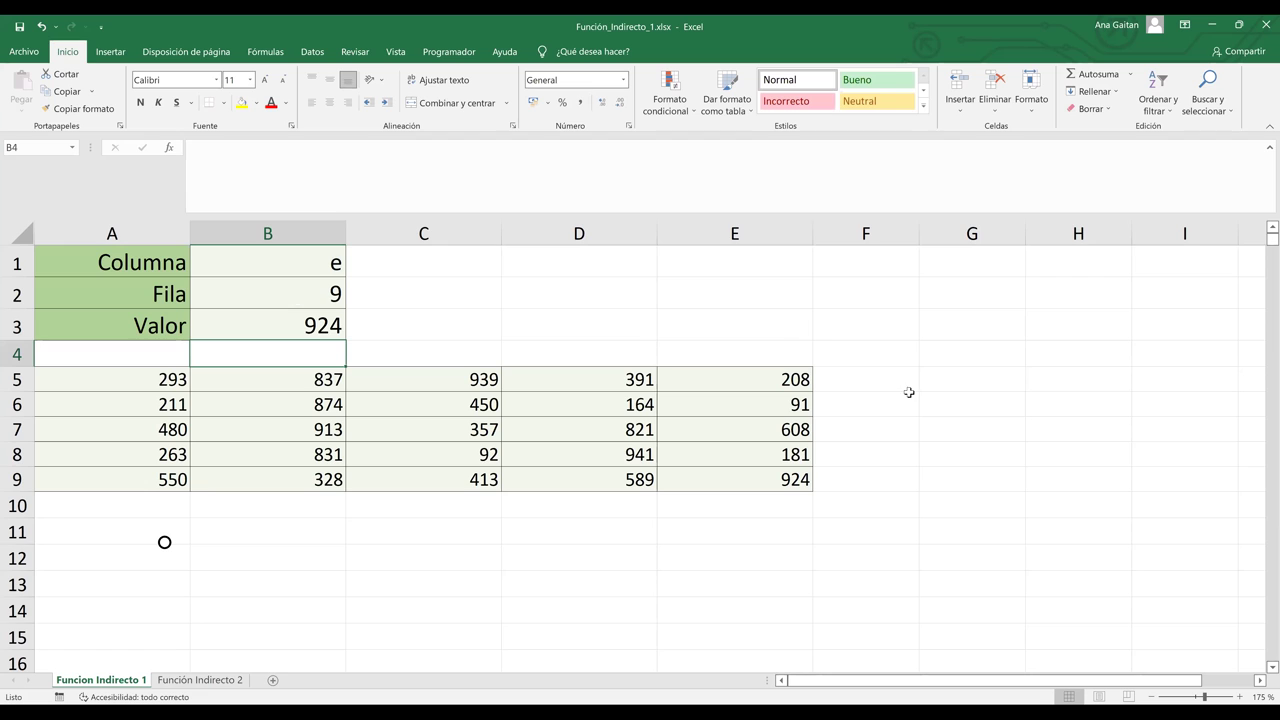
click(789, 479)
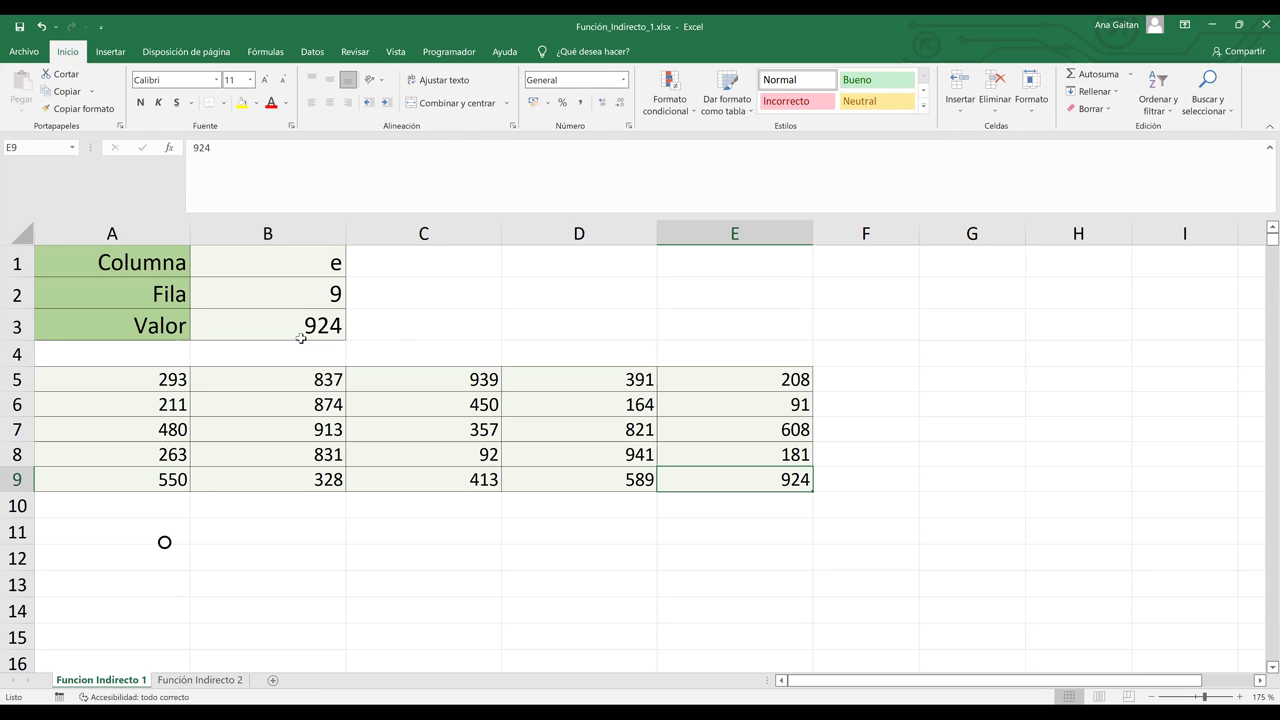
click(431, 326)
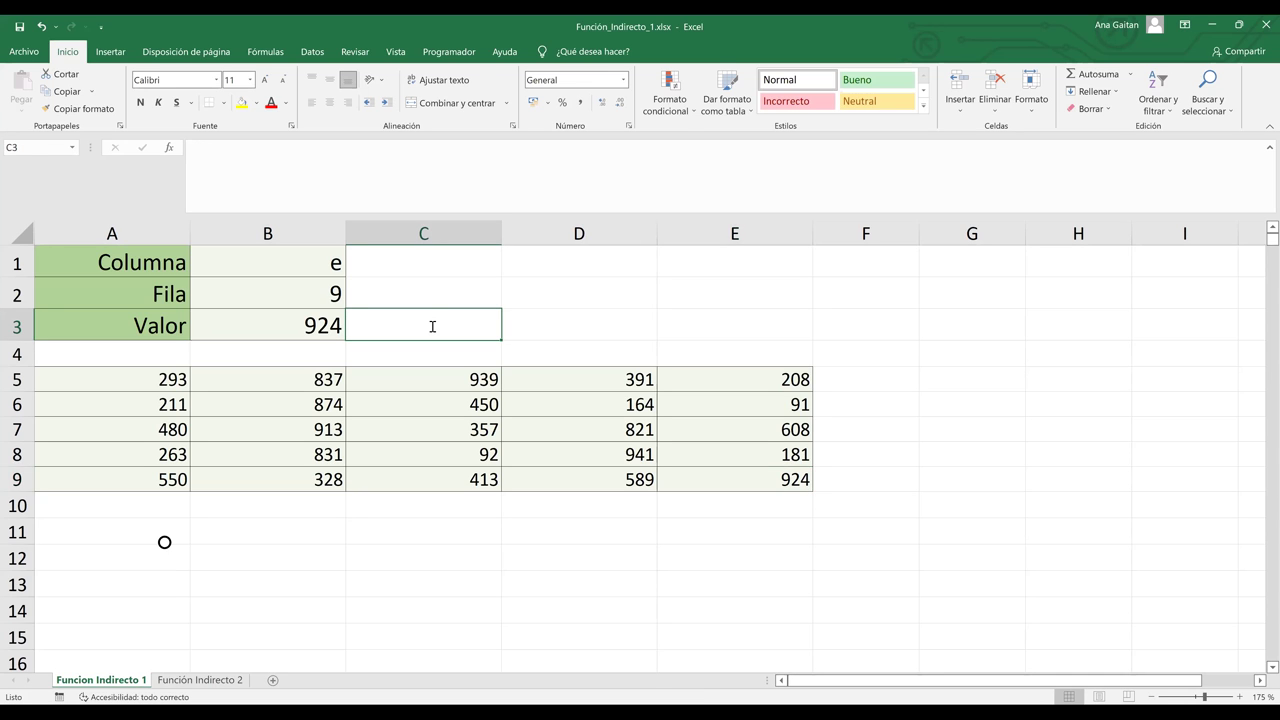
text(=)
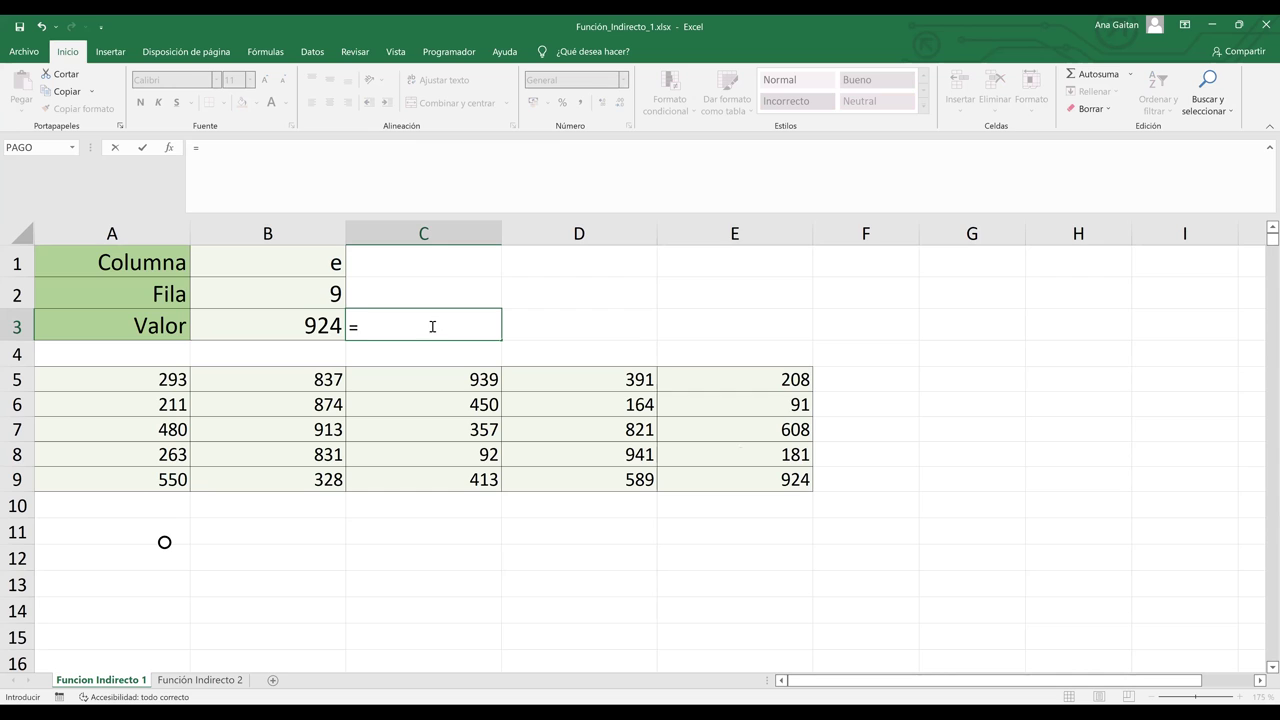
click(788, 484)
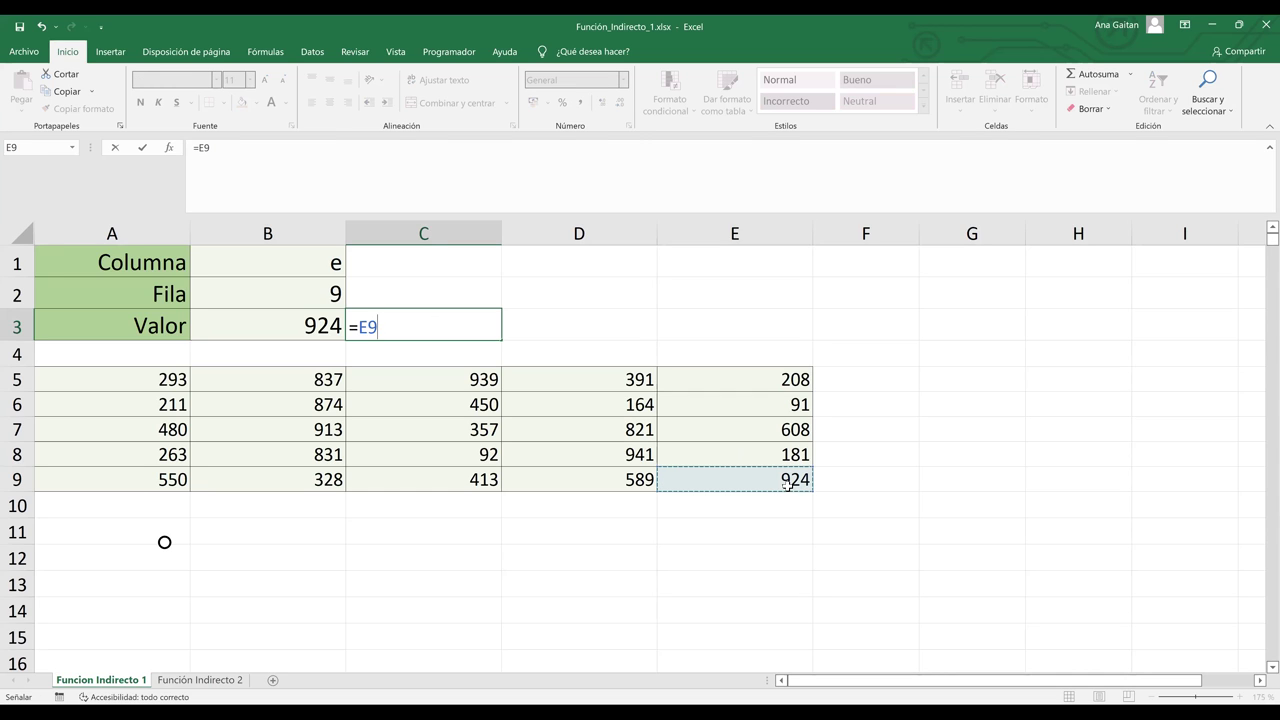
key(Return)
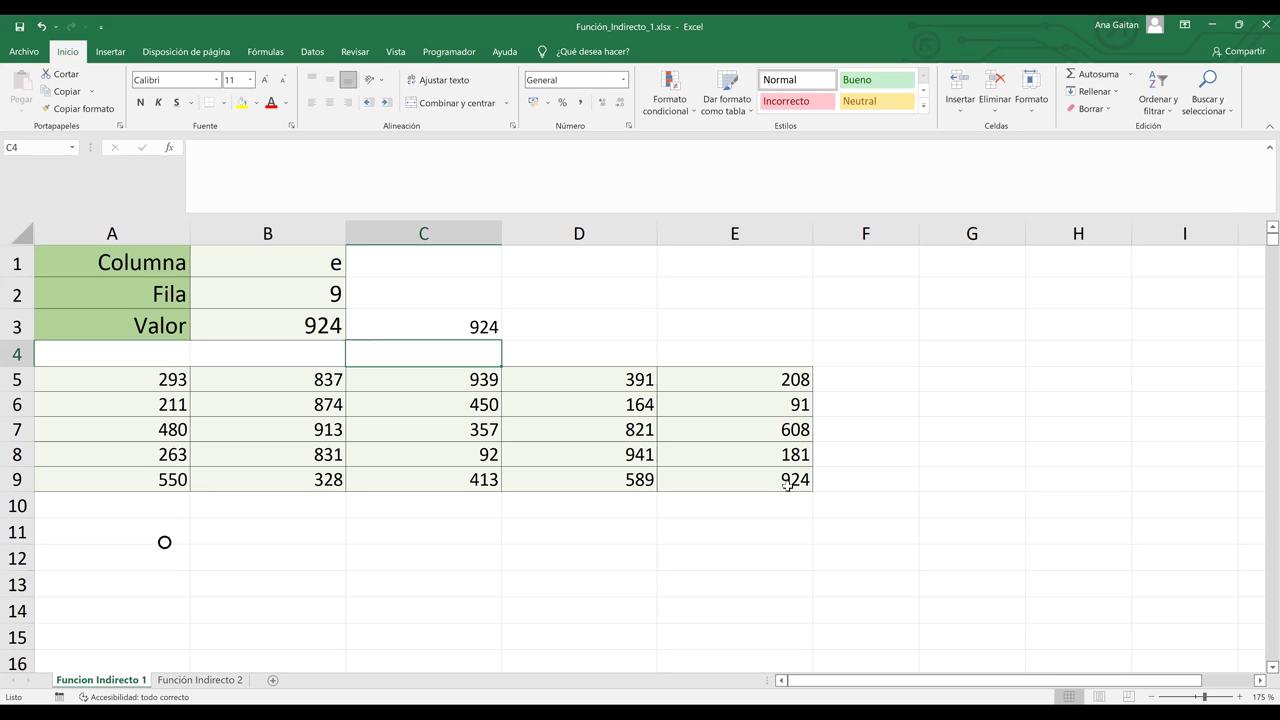
key(Up)
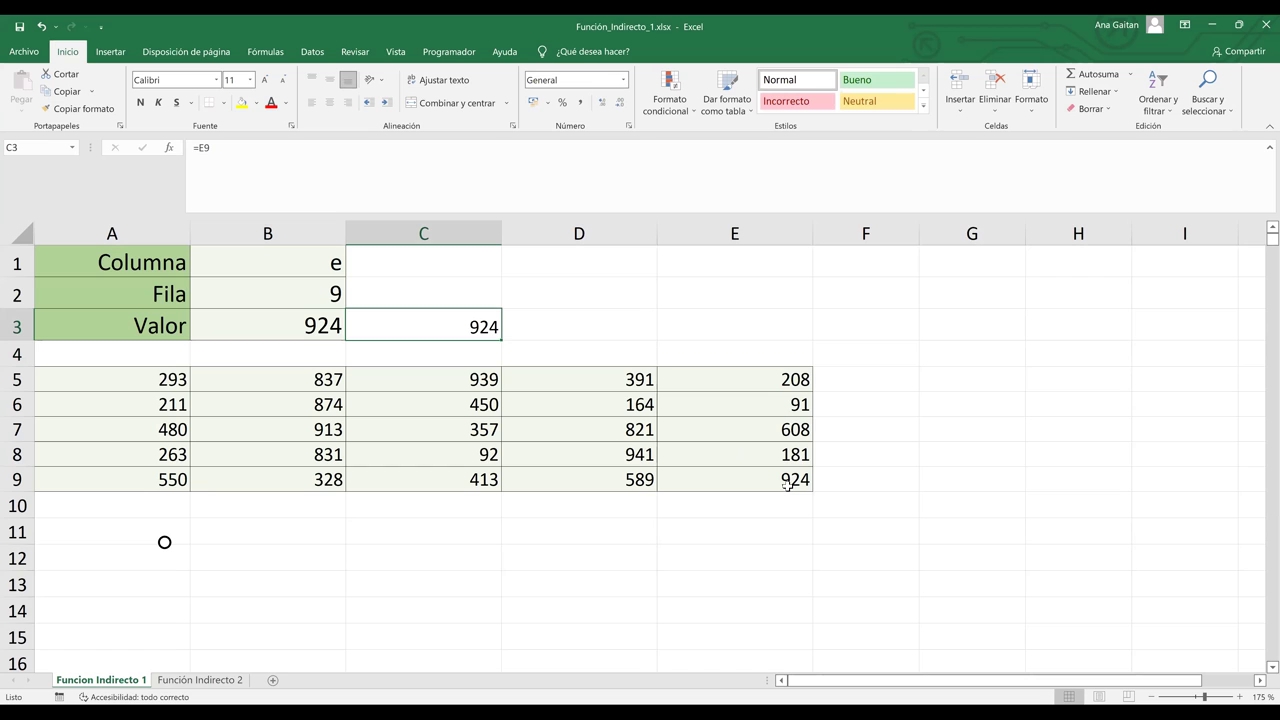
key(Delete)
key(Left)
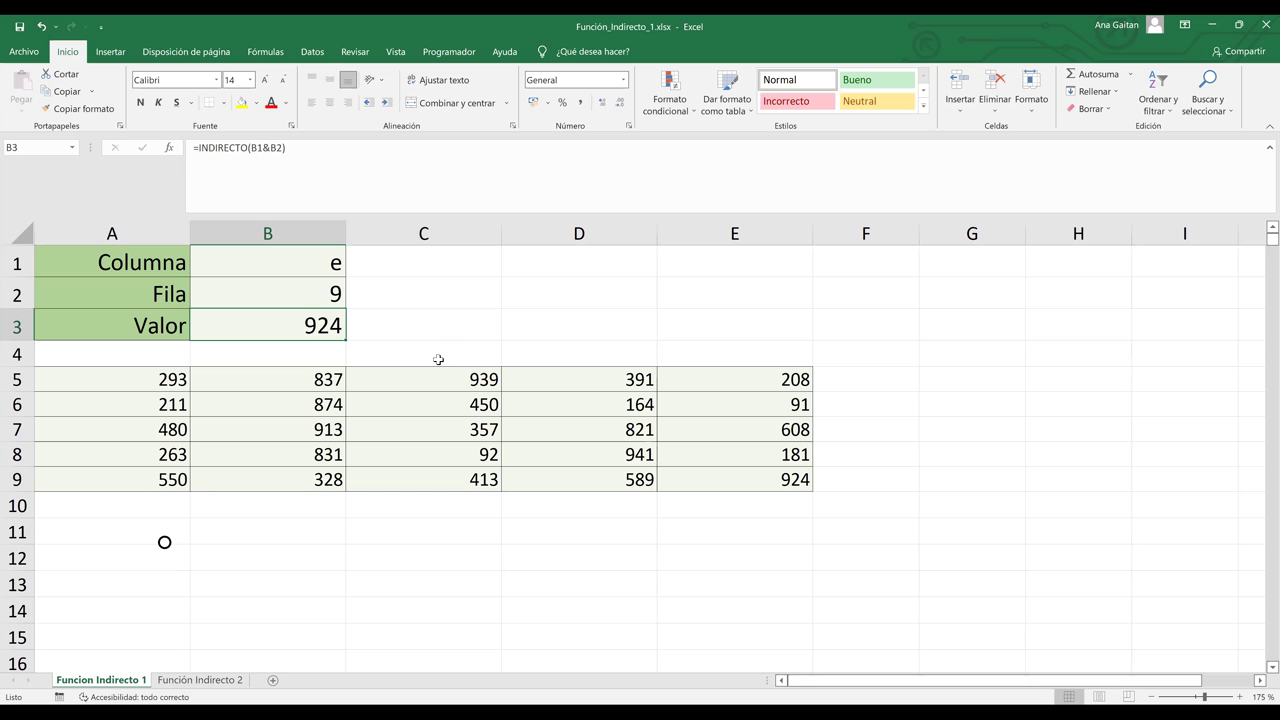
Step: Set Columna to a and Fila to 7 so Valor shows 480
click(294, 259)
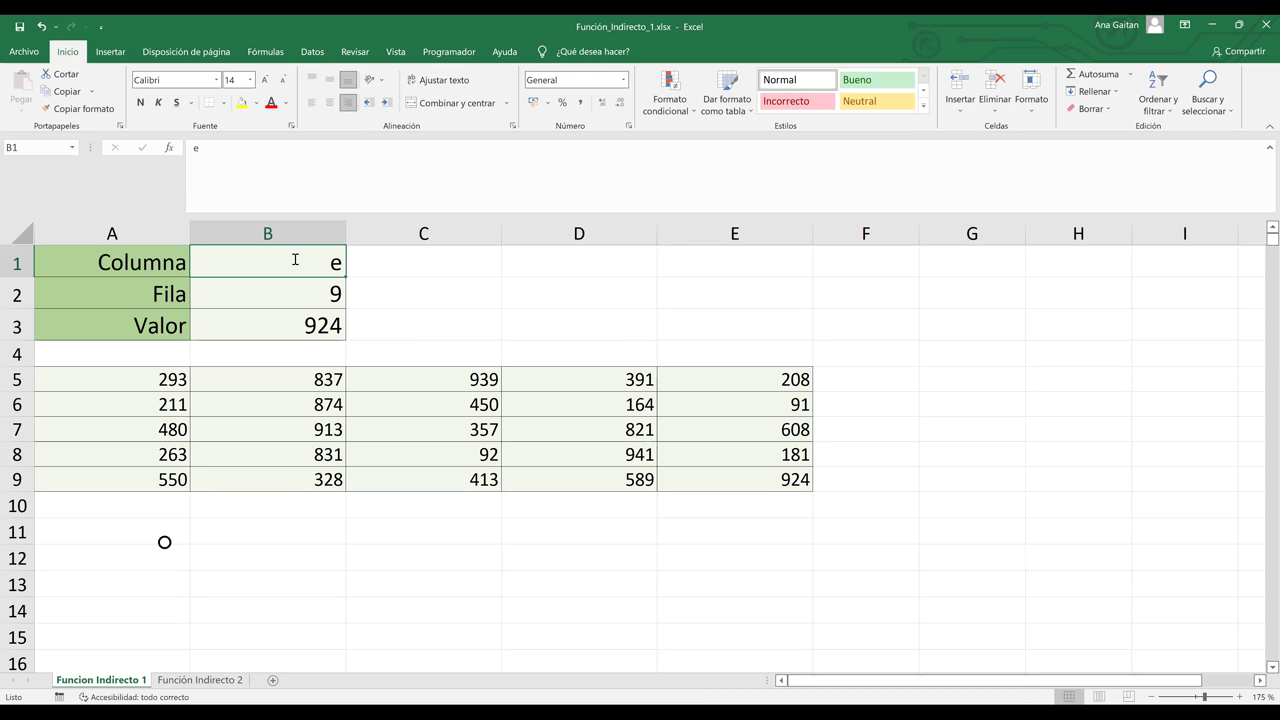
text(a)
key(Tab)
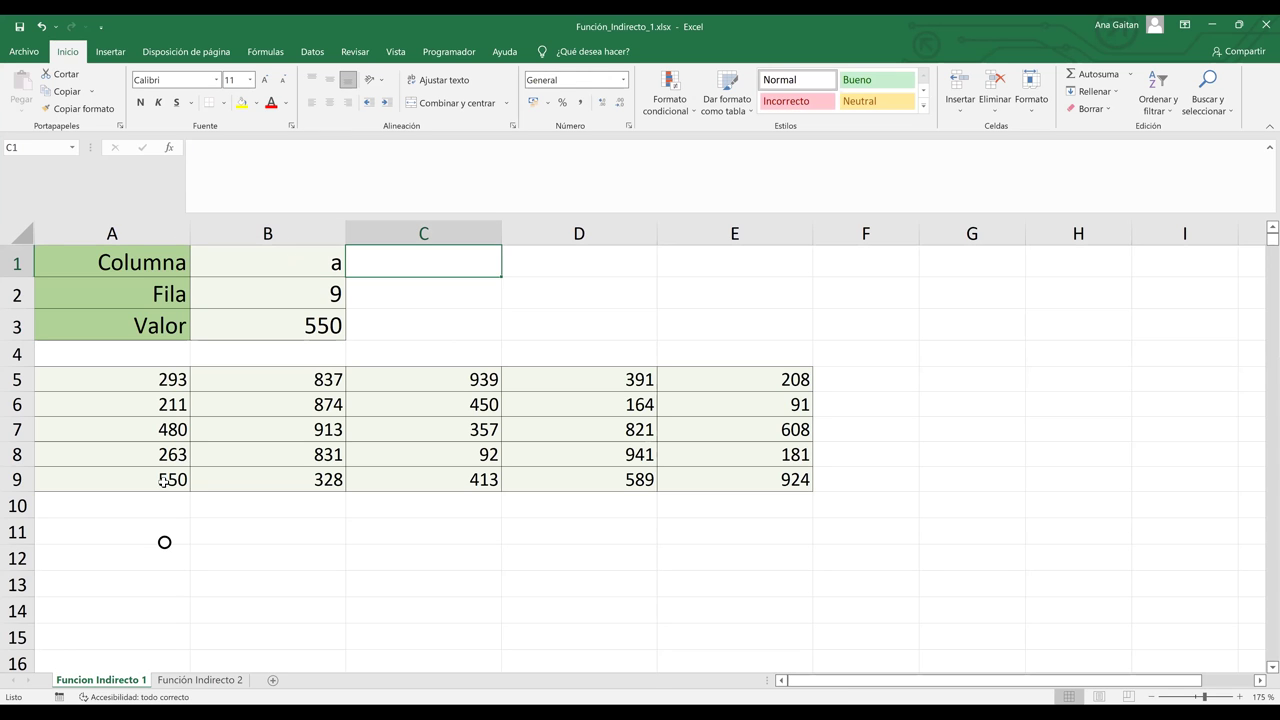
click(317, 291)
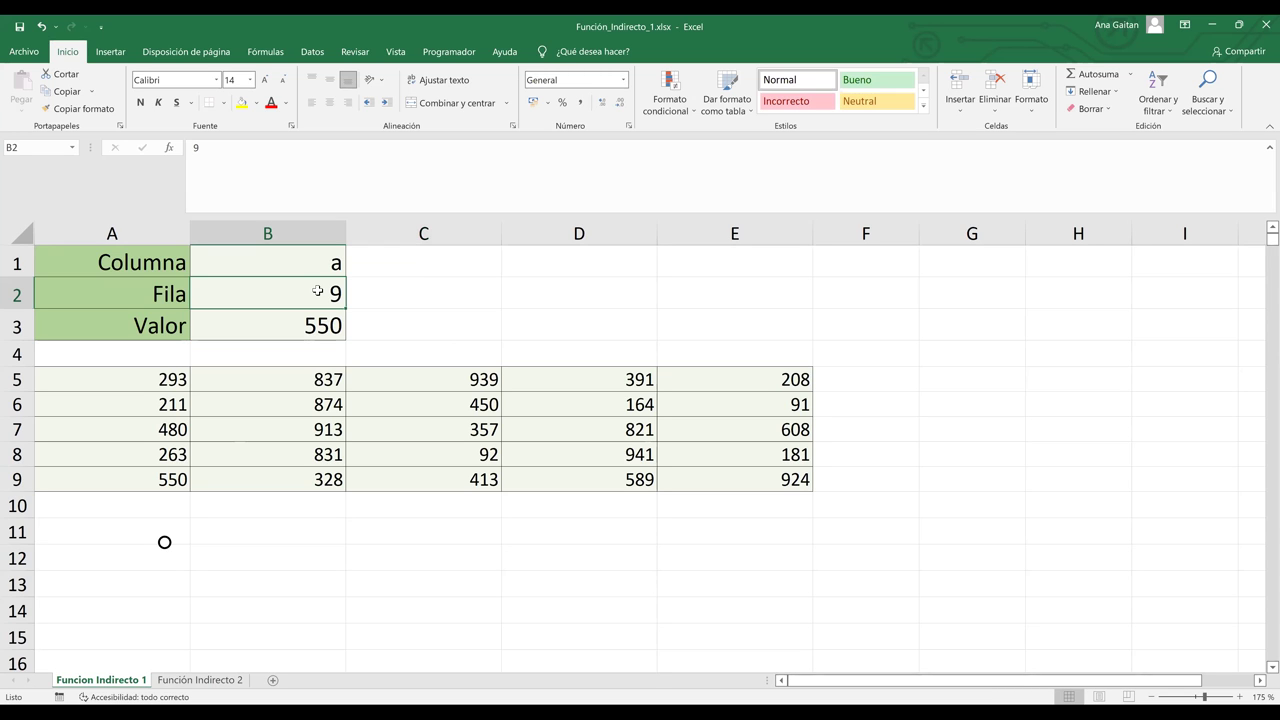
text(7)
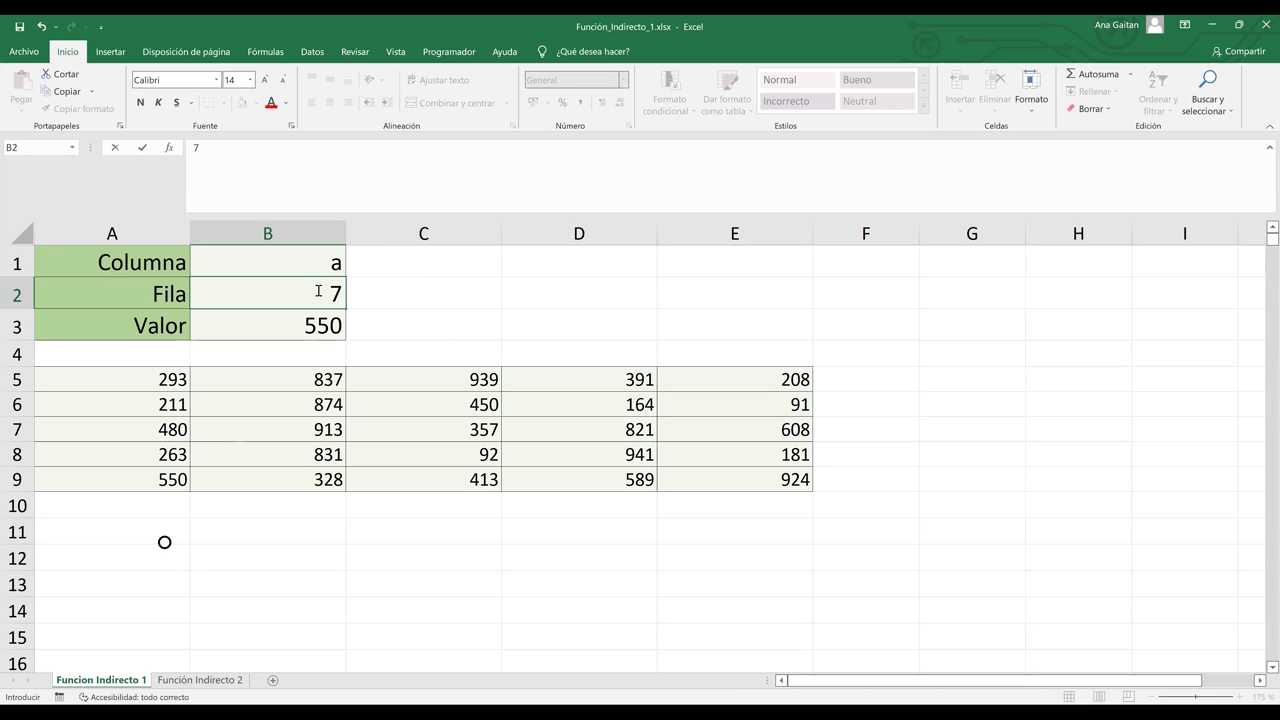
key(Tab)
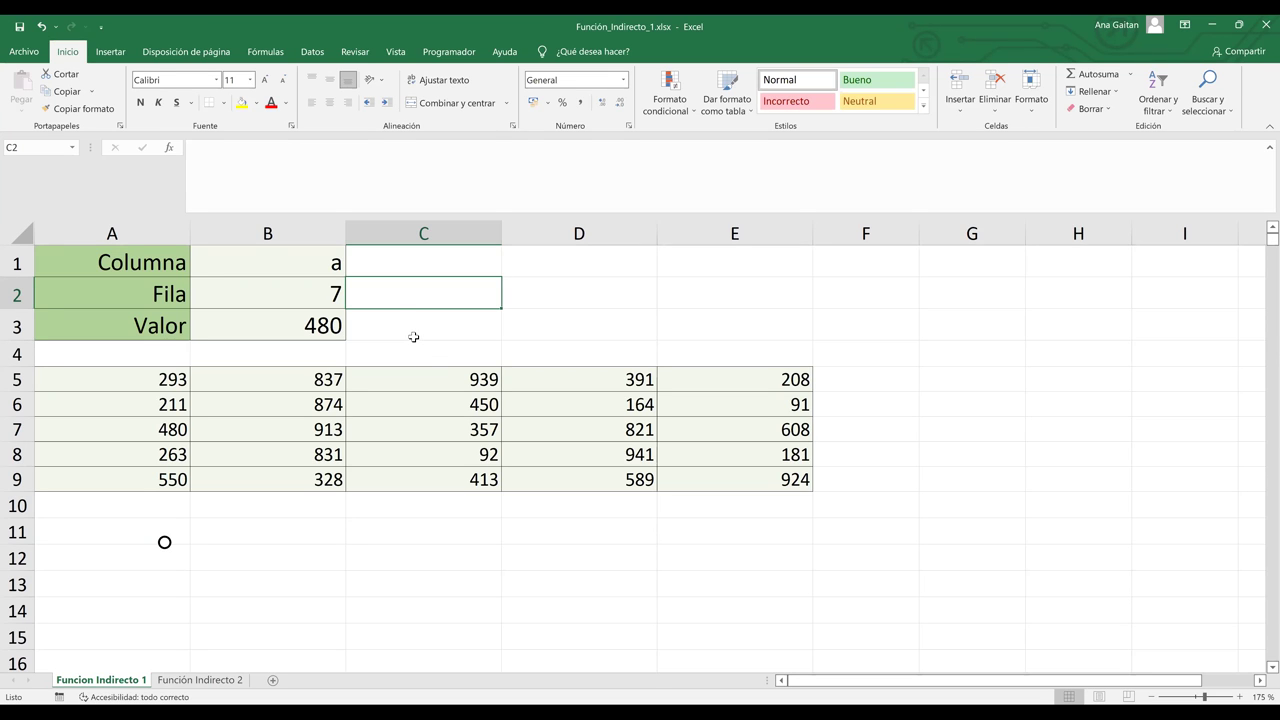
click(413, 337)
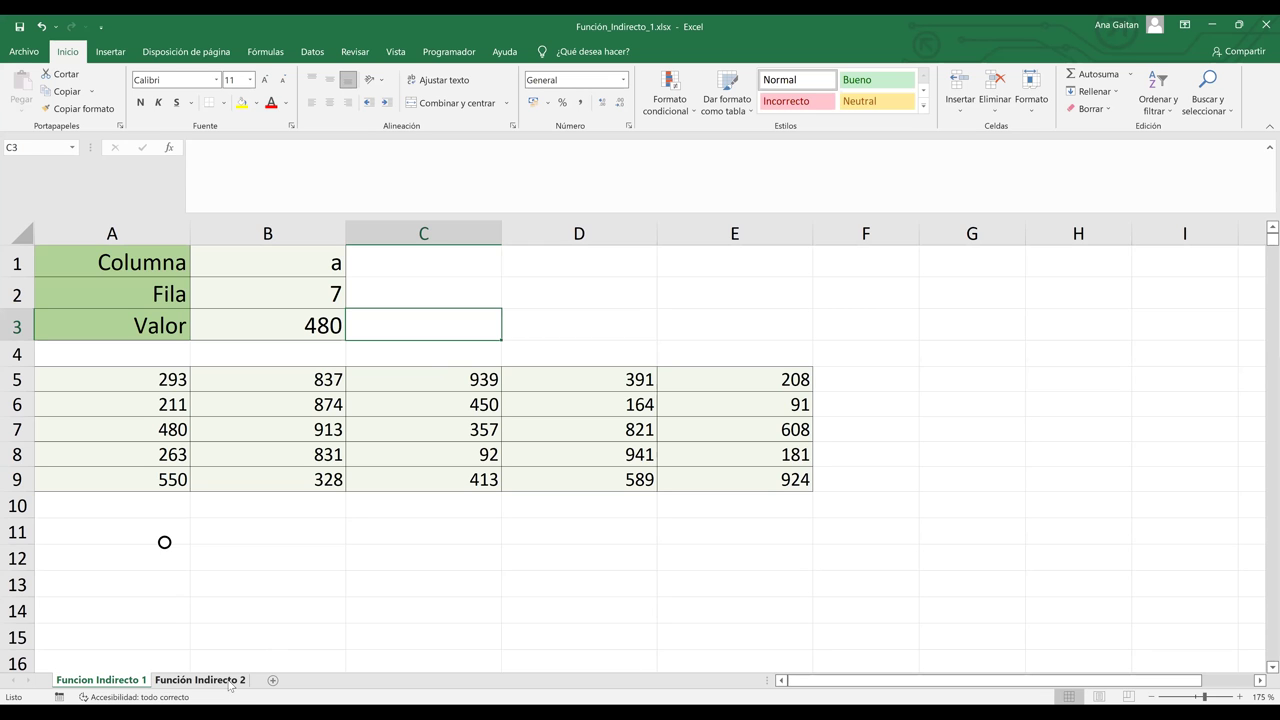
Step: Switch to the Función Indirecto 2 sheet and bring the B6:E12 table and letter cell I6 into view
click(205, 680)
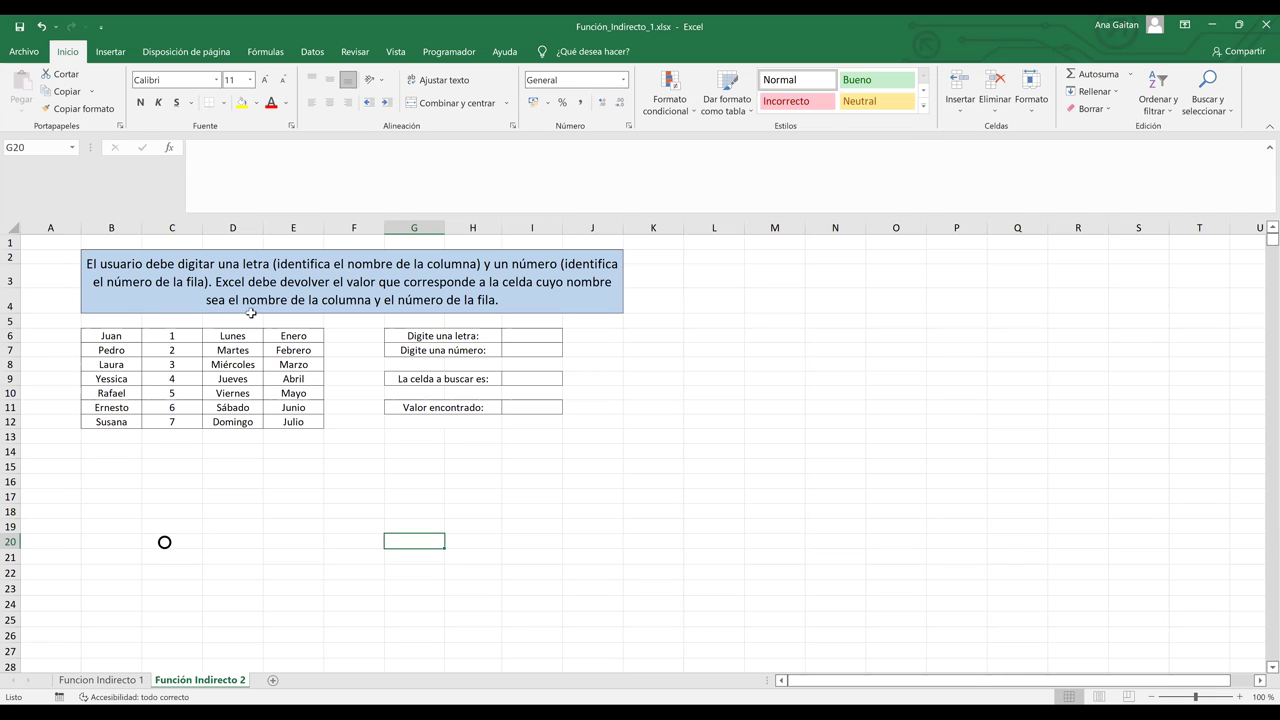
click(538, 339)
drag(112, 337, 316, 424)
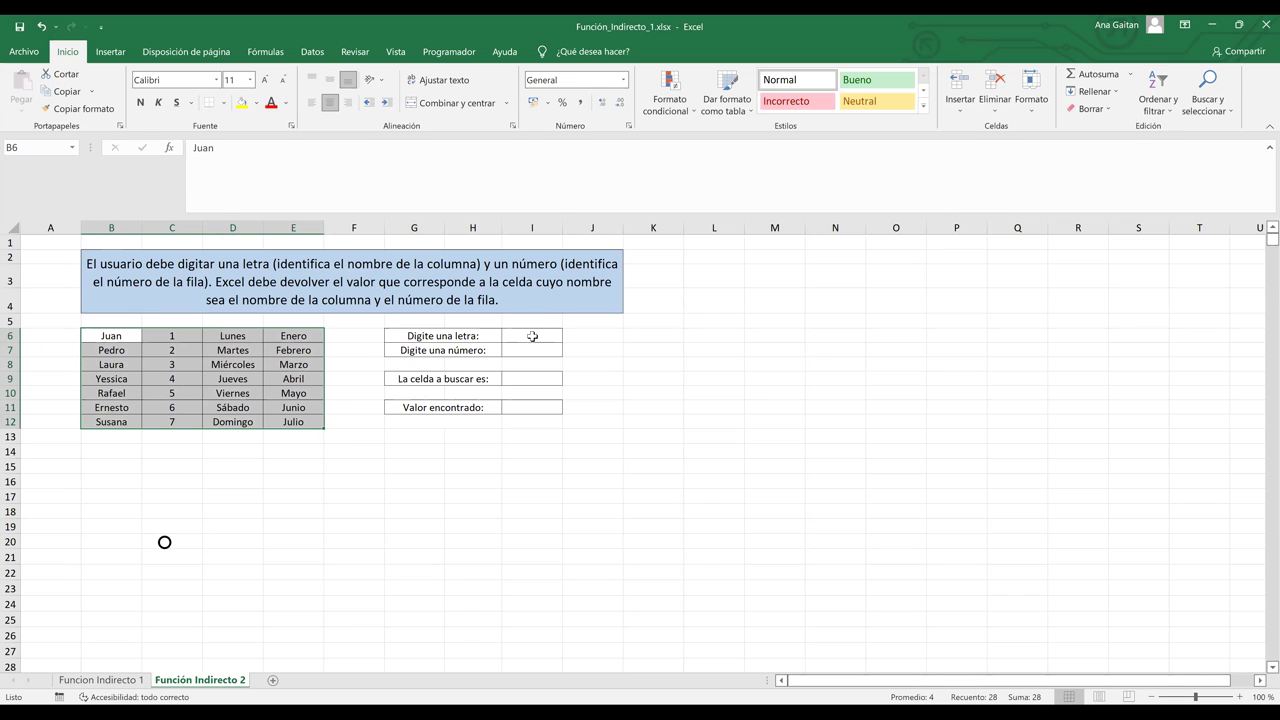
click(532, 336)
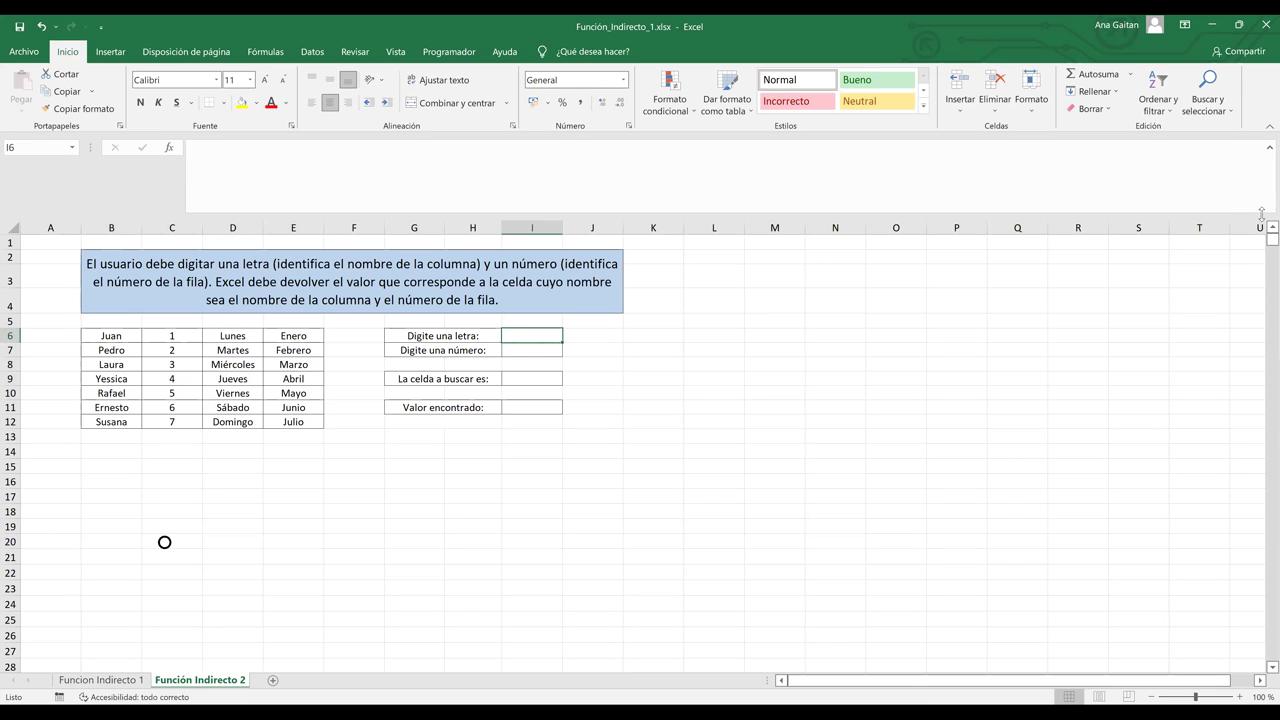
scroll(1262, 233, up, 7)
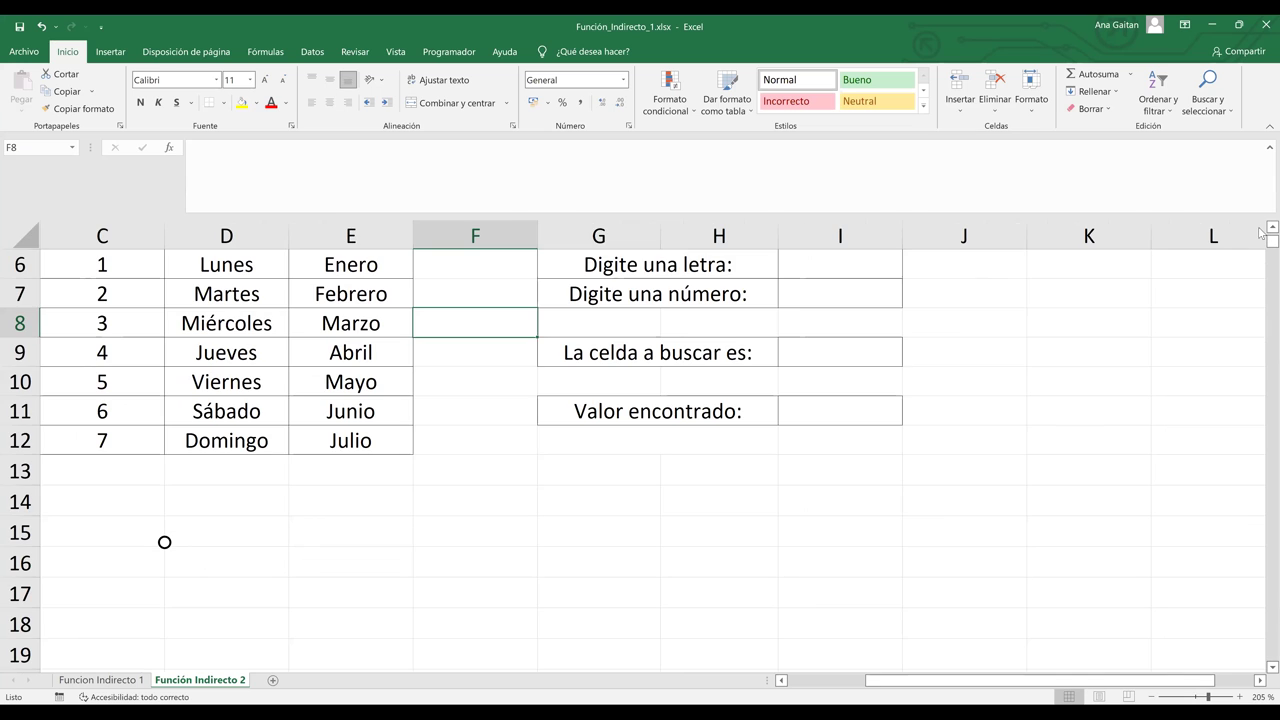
scroll(1078, 684, up, 1)
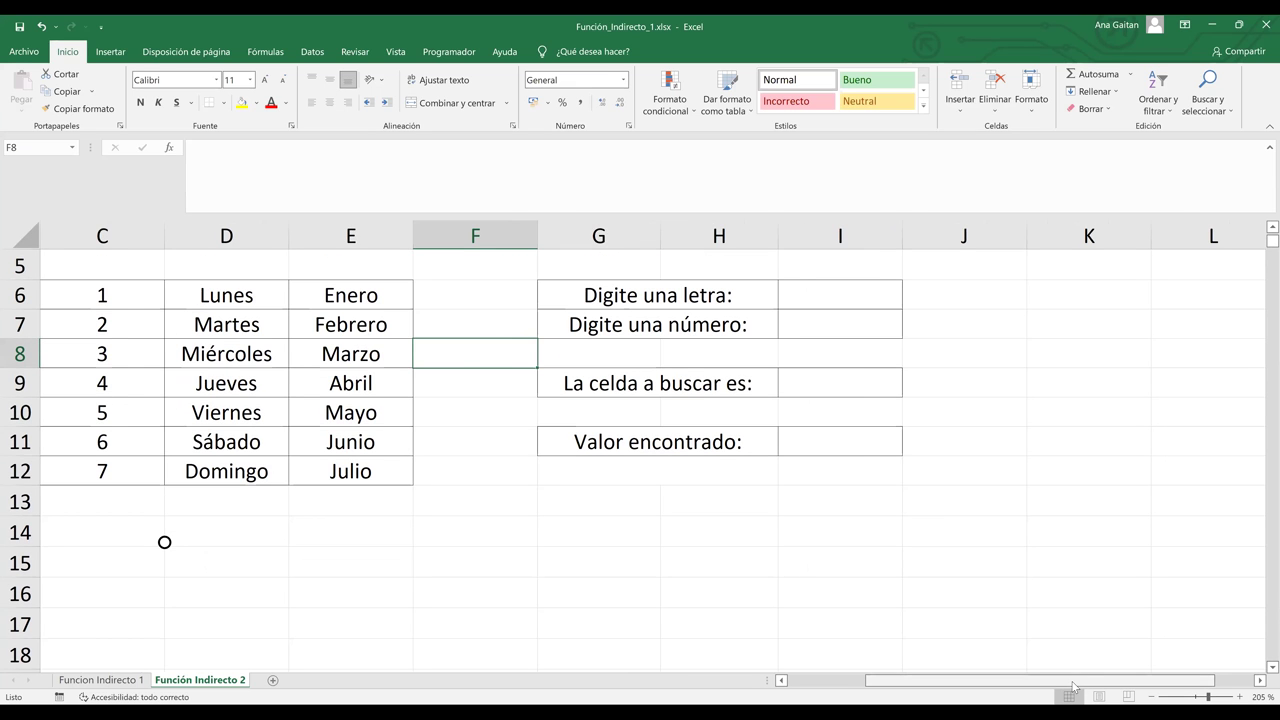
scroll(1020, 692, left, 1)
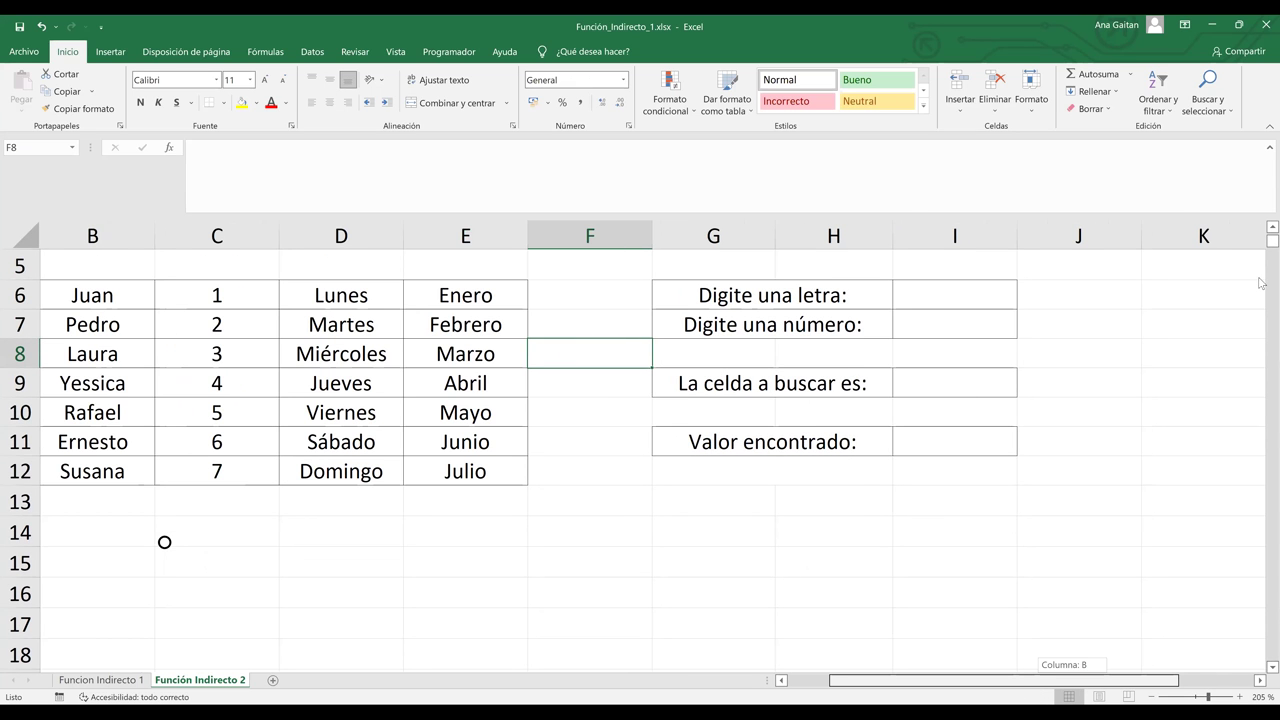
scroll(1261, 283, left, 1)
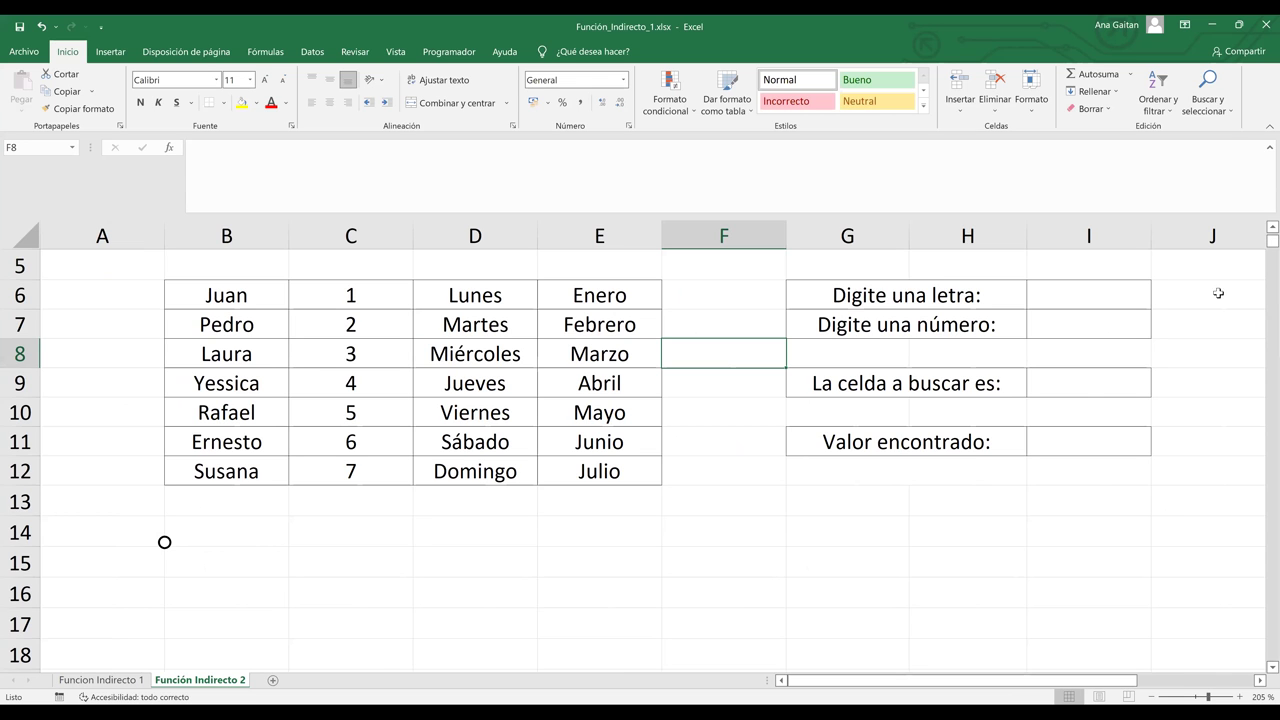
scroll(1075, 398, up, 1)
click(1075, 398)
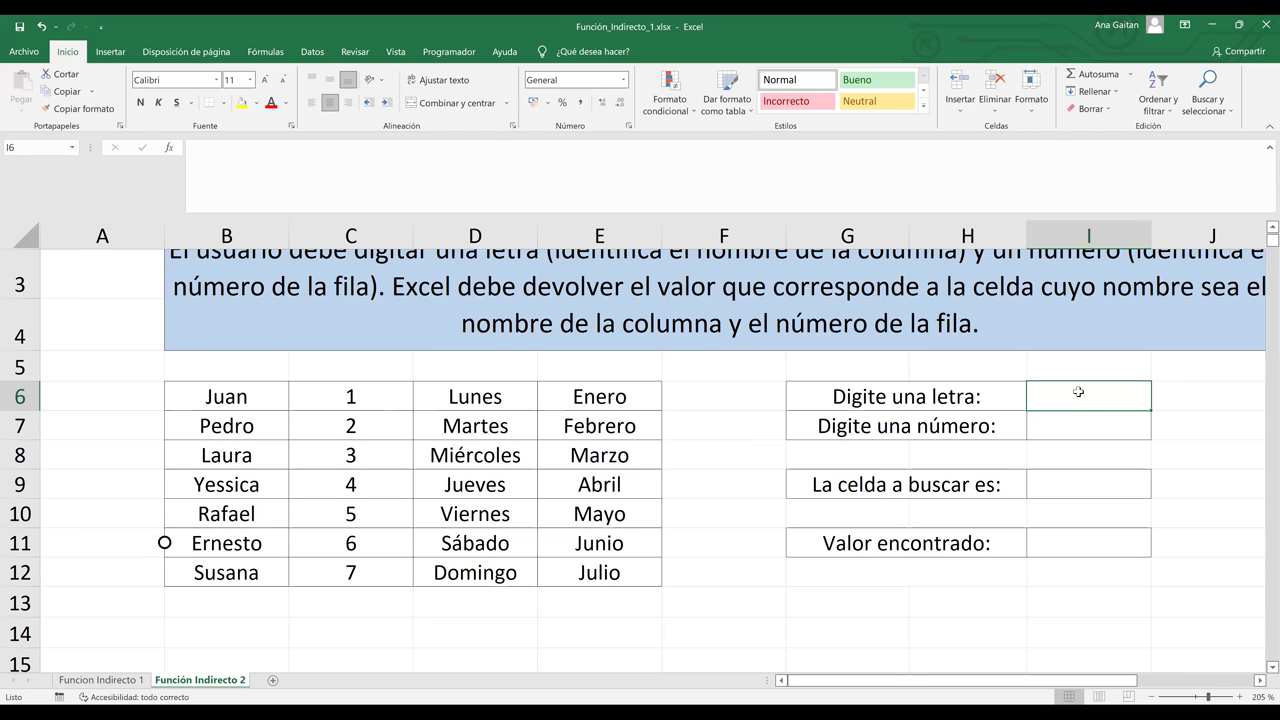
Step: Enter the letter d in I6 and the number 8 in I7
text(d)
key(Return)
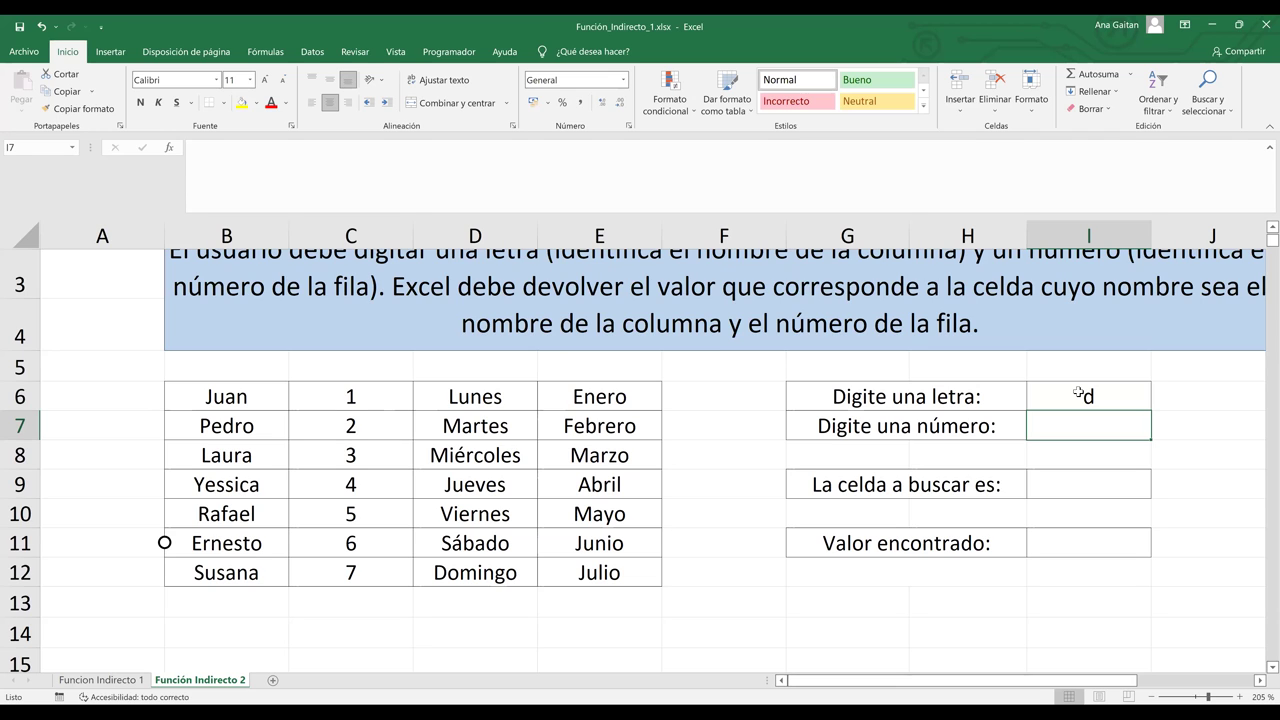
text(8)
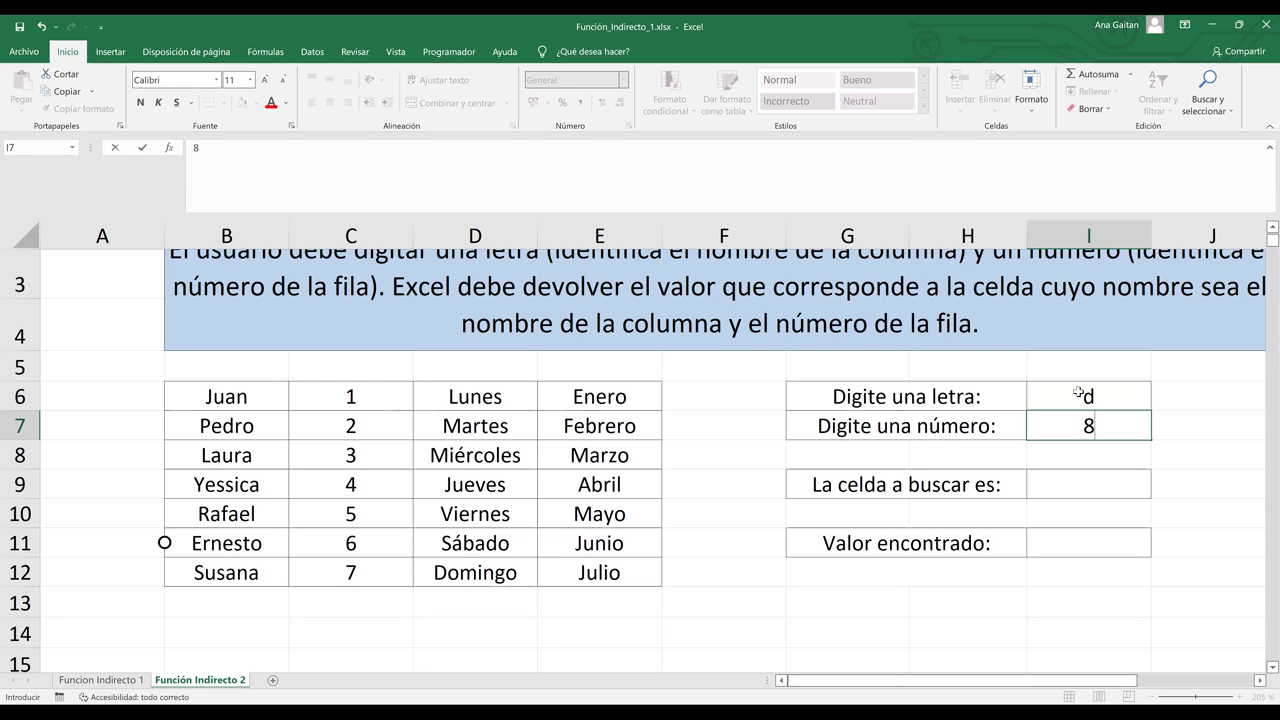
key(Return)
key(Return)
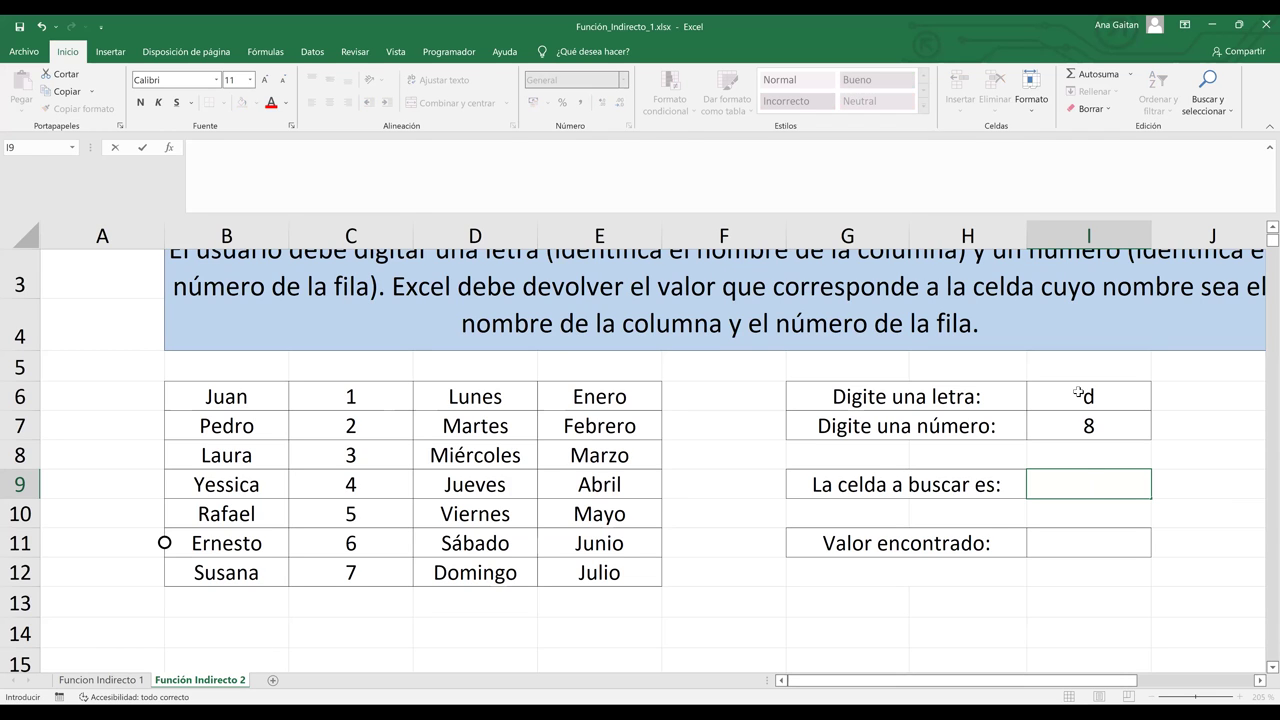
Step: Enter =(I6&I7) in I9 so the cell-to-search shows d8
text(=)
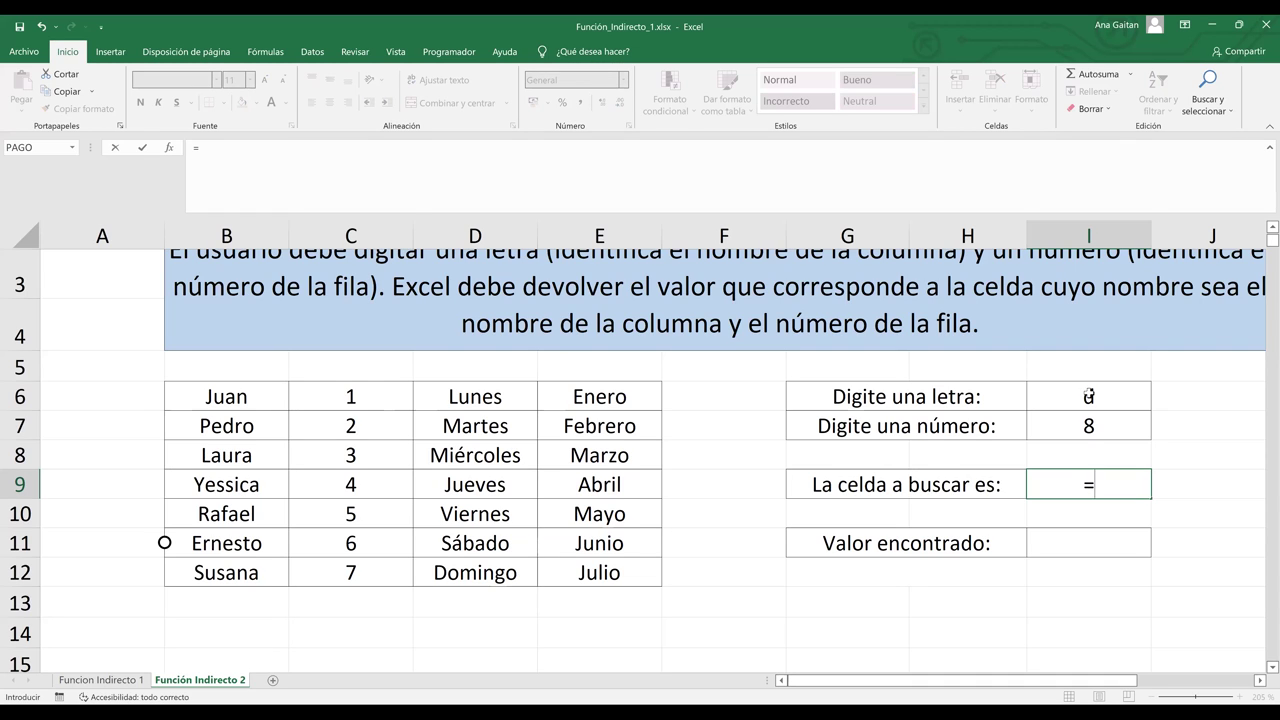
text(()
click(1089, 396)
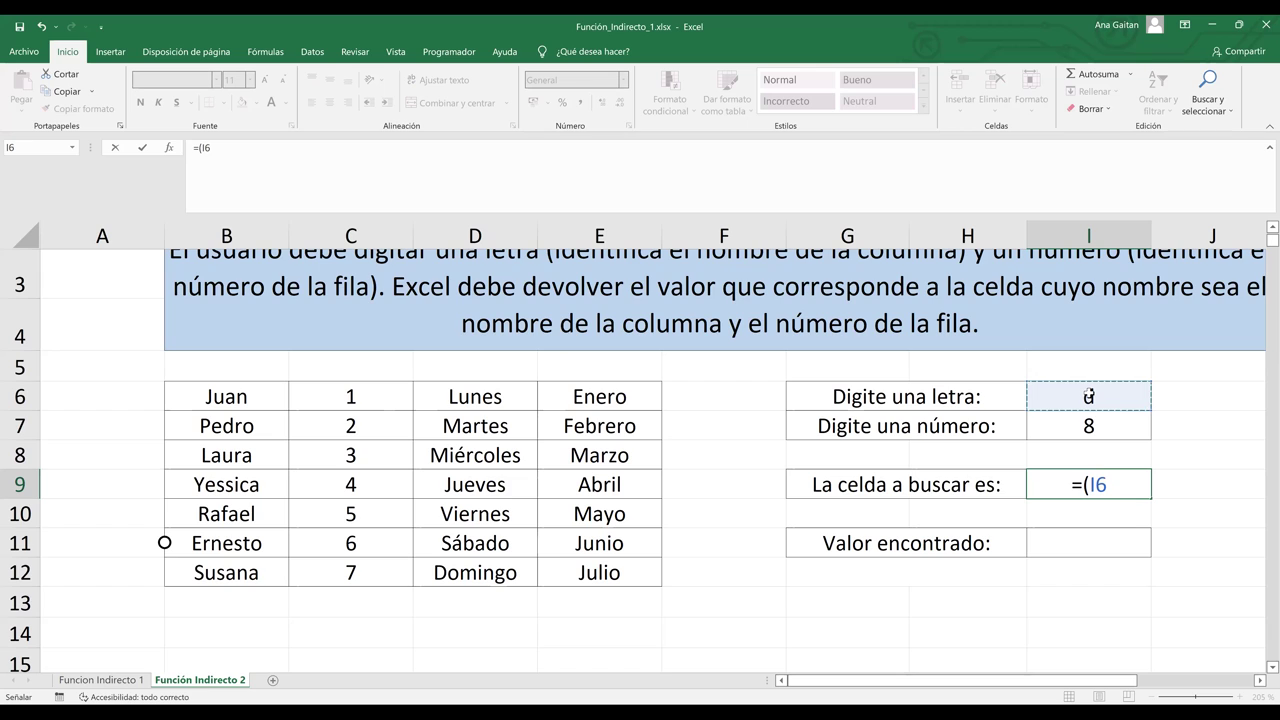
text(&)
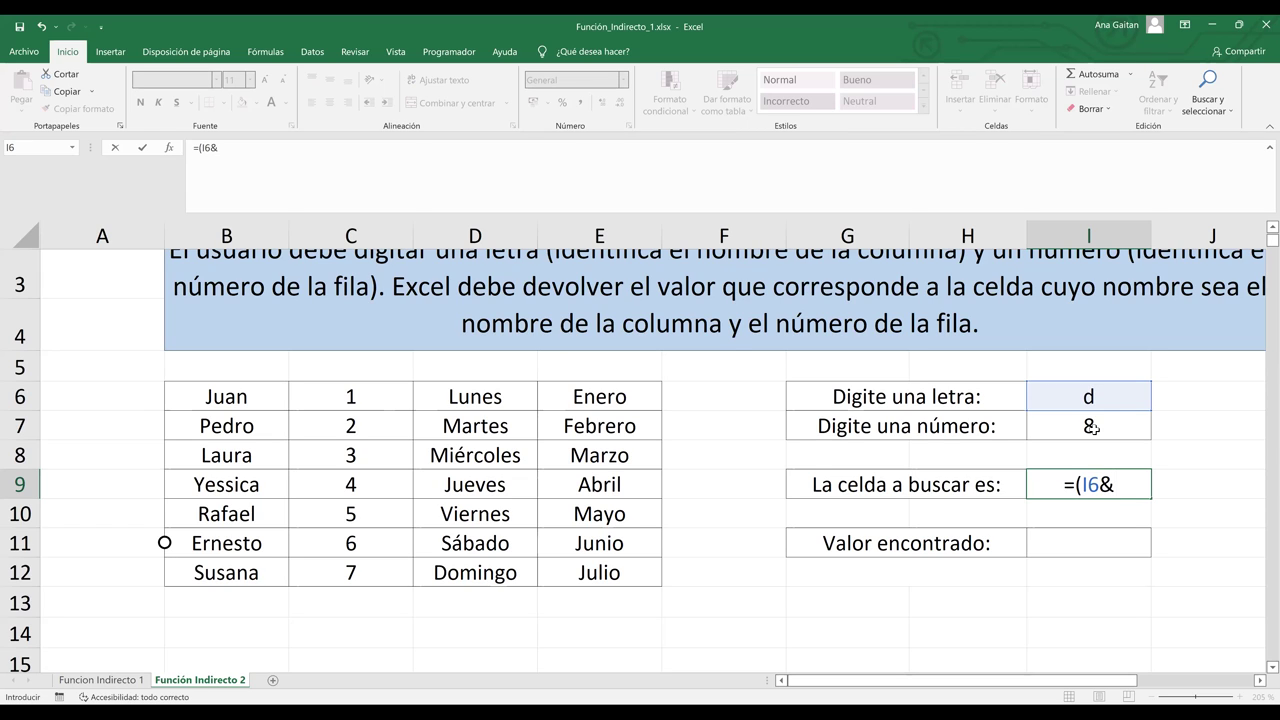
click(1094, 428)
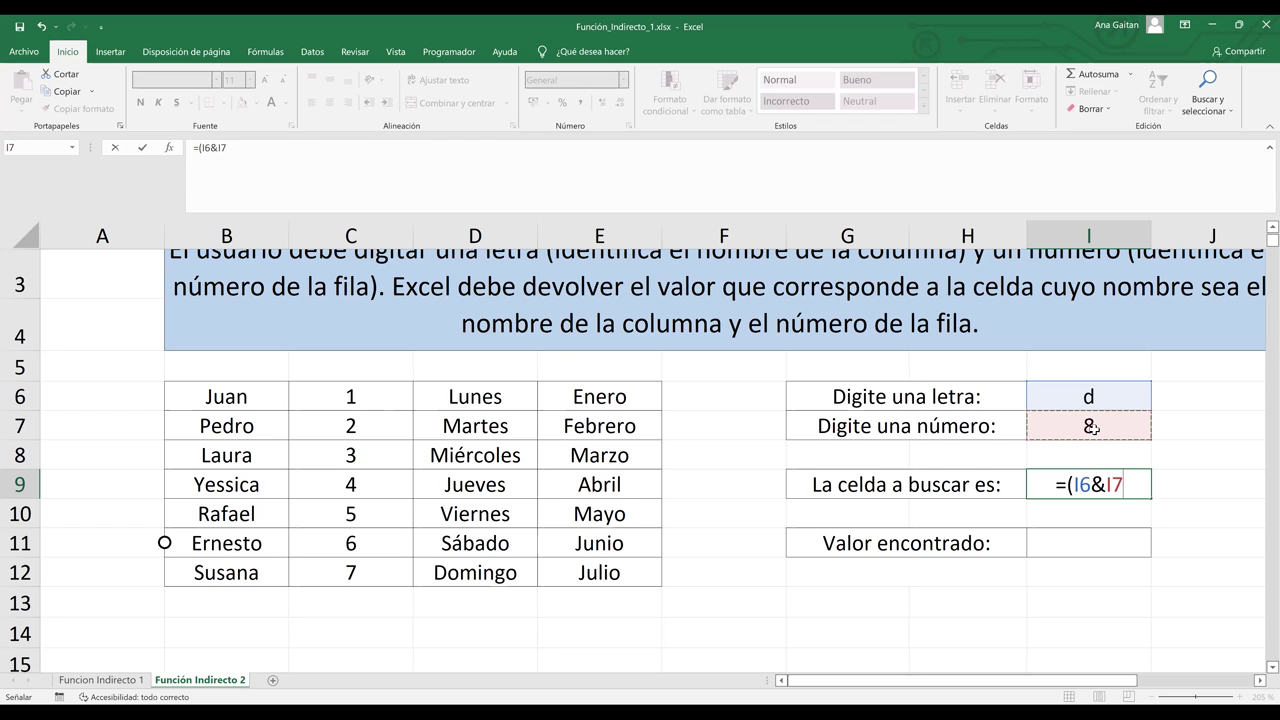
text())
key(Return)
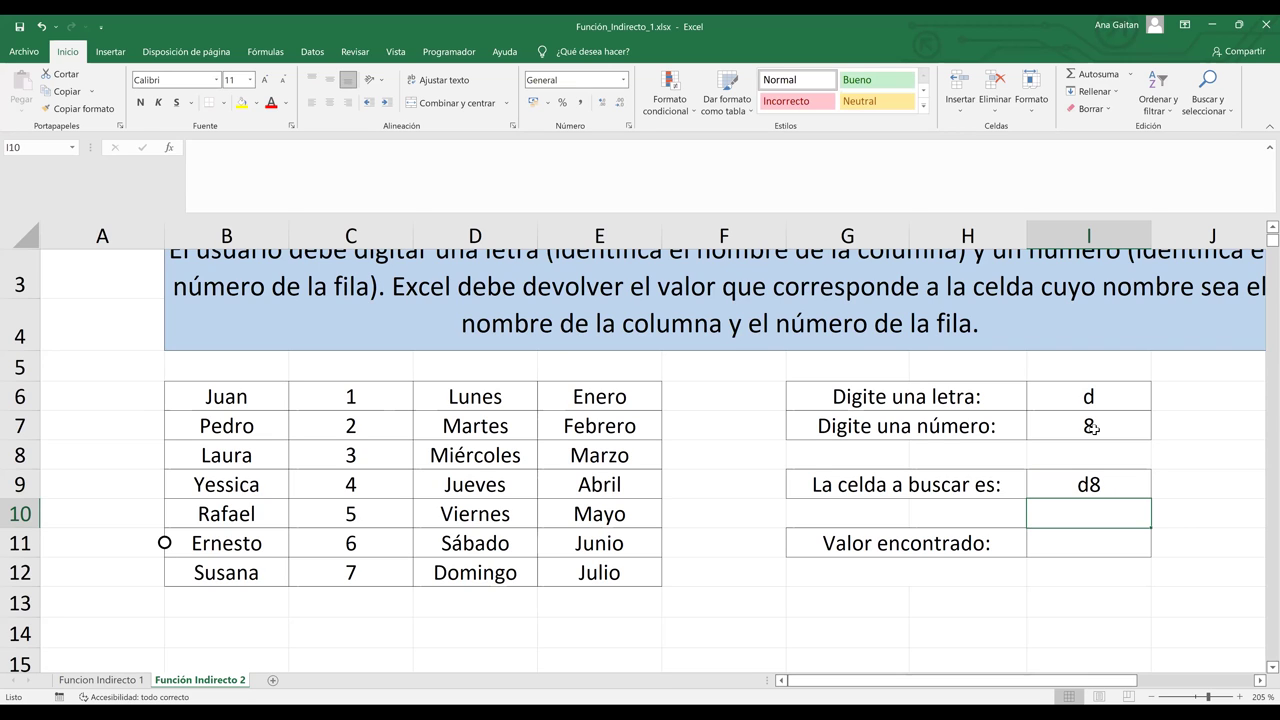
click(1094, 428)
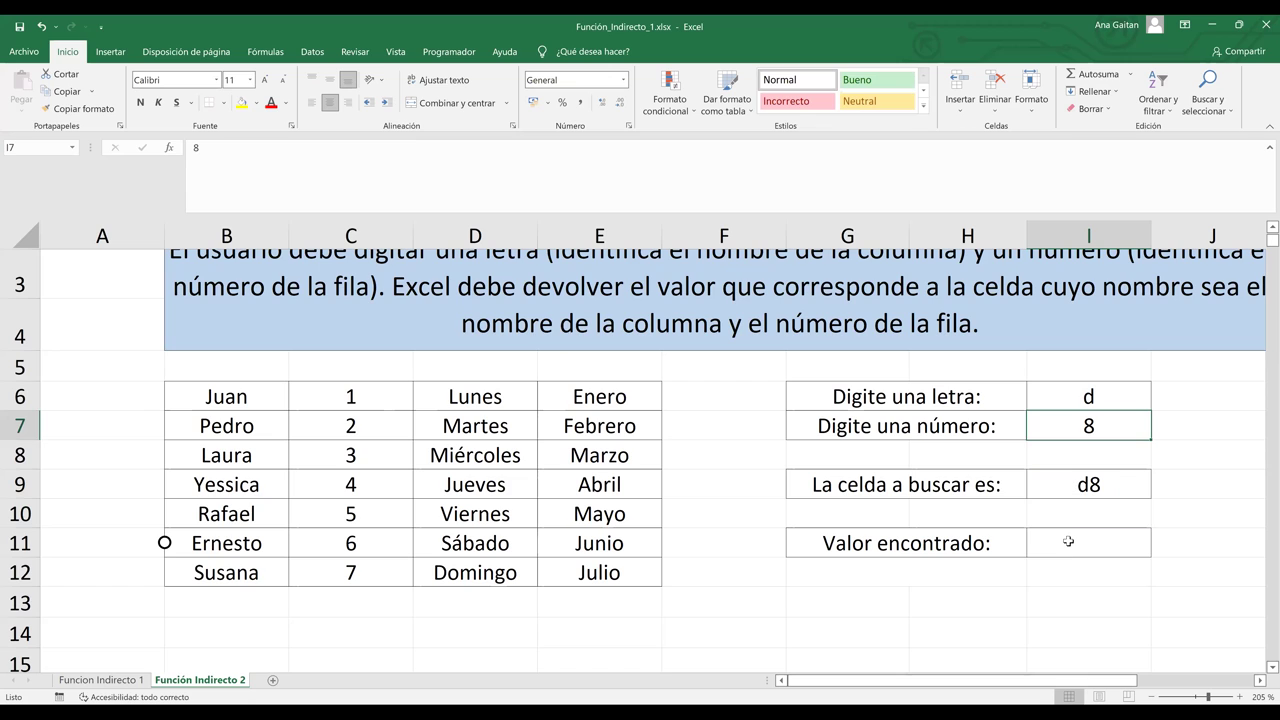
click(1068, 541)
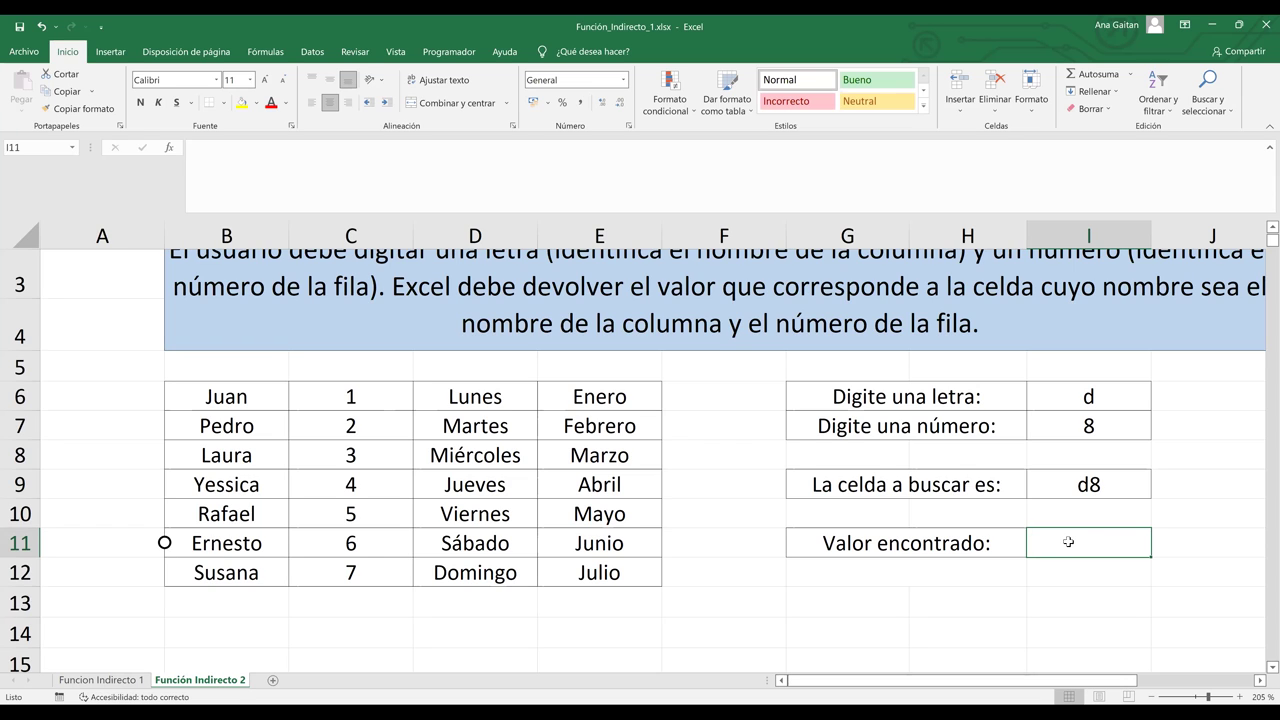
Step: Enter =INDIRECTO(I9) in I11 so Valor encontrado returns Miércoles
text(=)
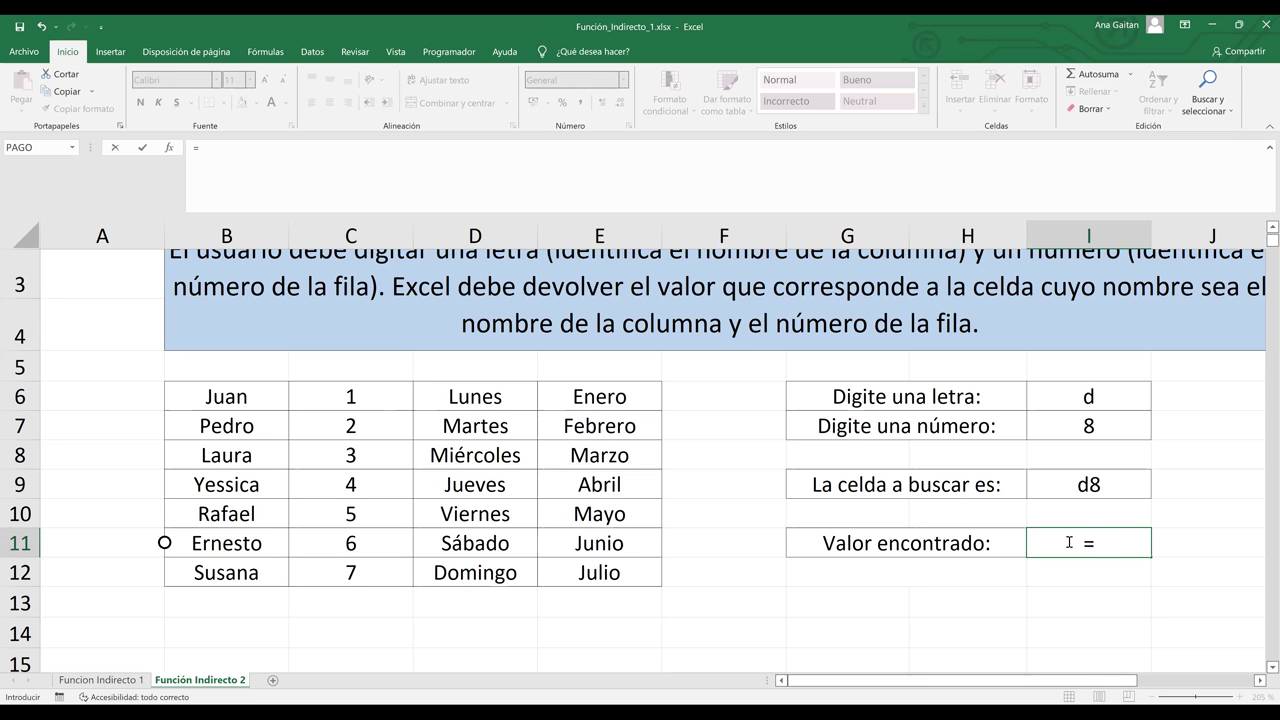
text(indirec)
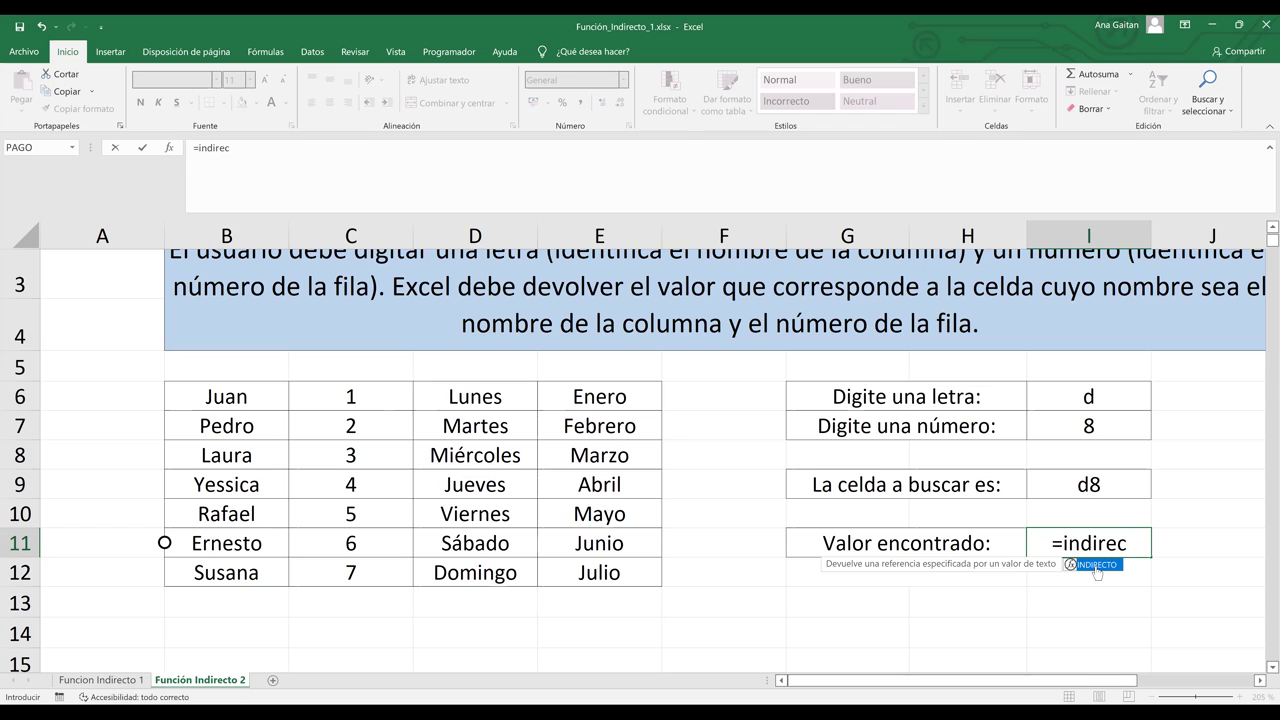
double_click(1097, 566)
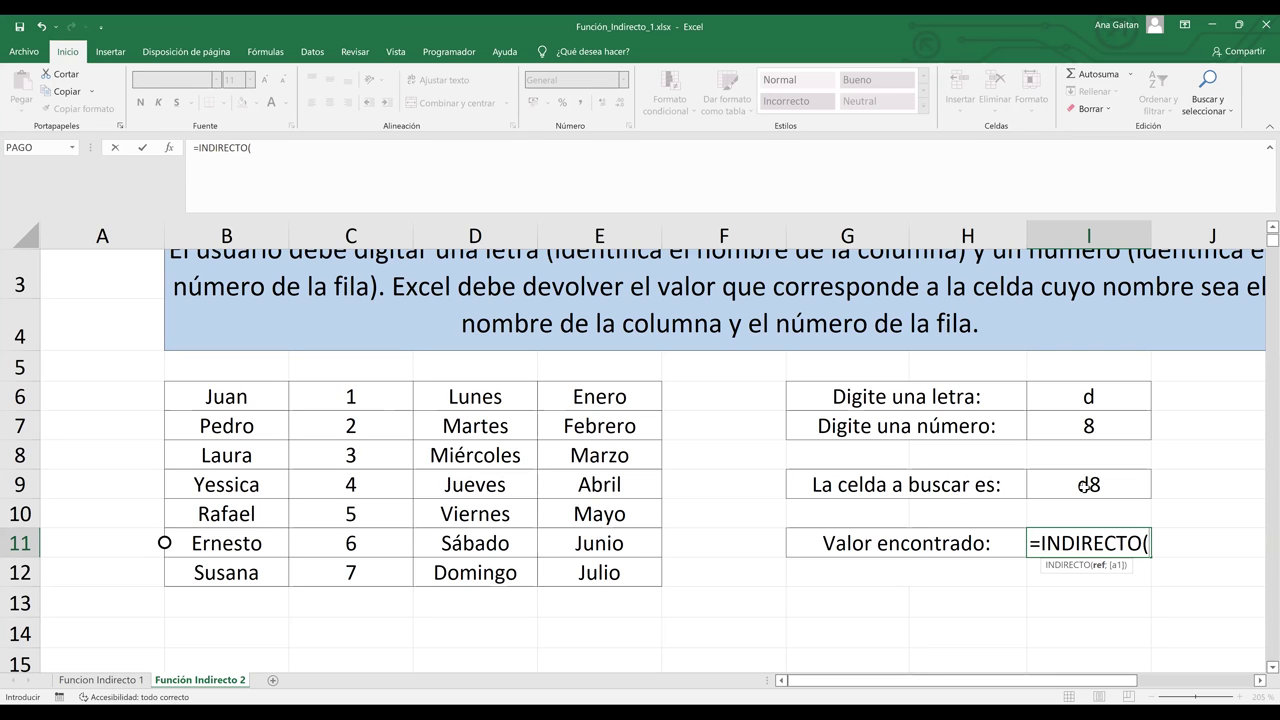
click(1087, 485)
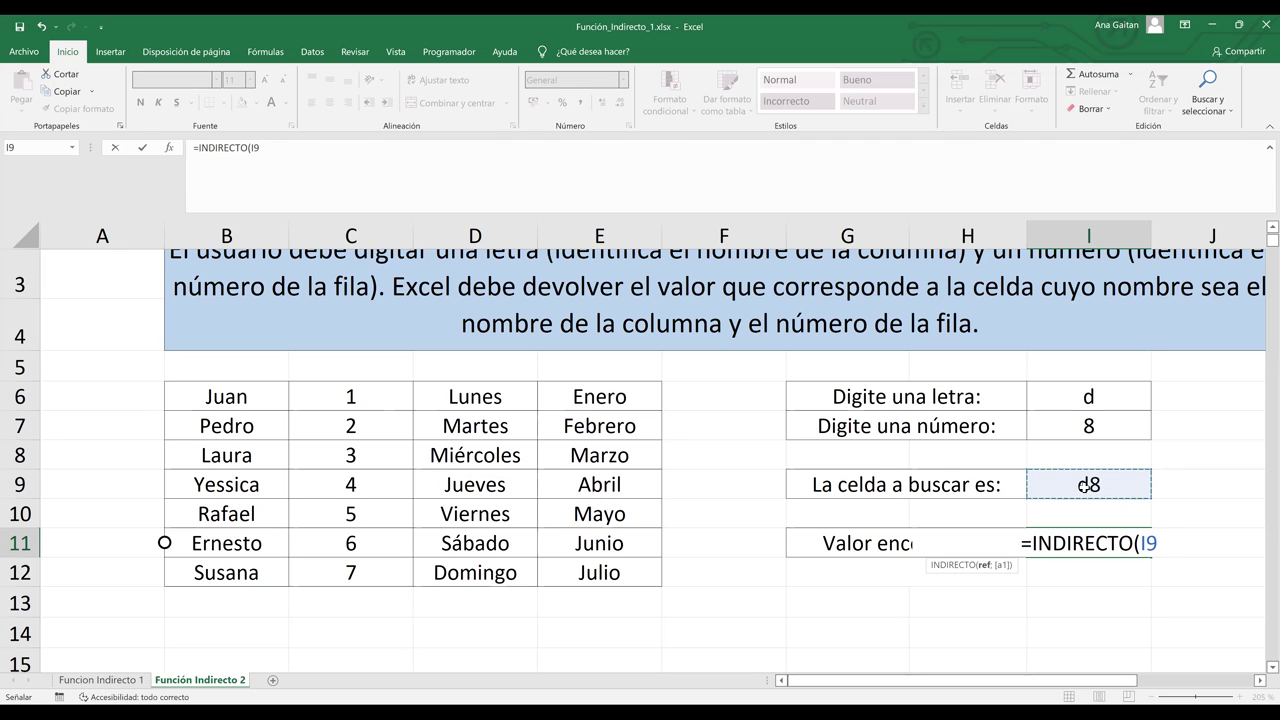
text())
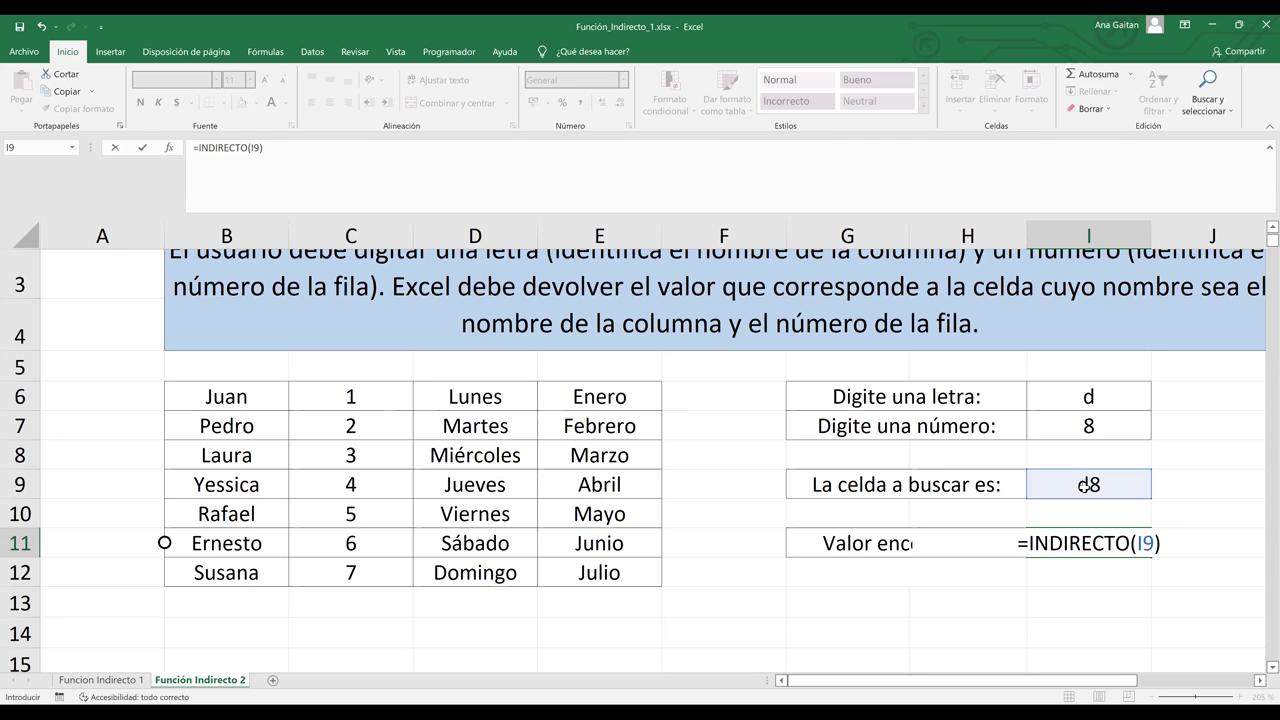
key(Return)
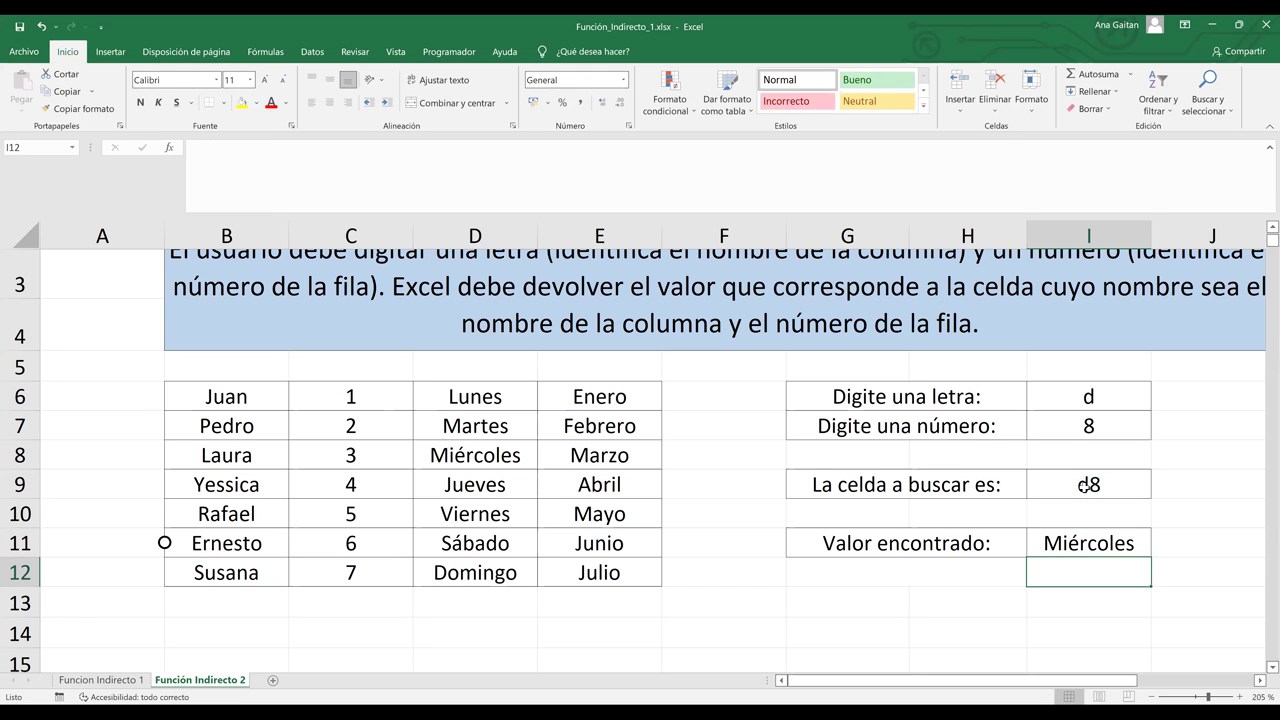
click(1090, 541)
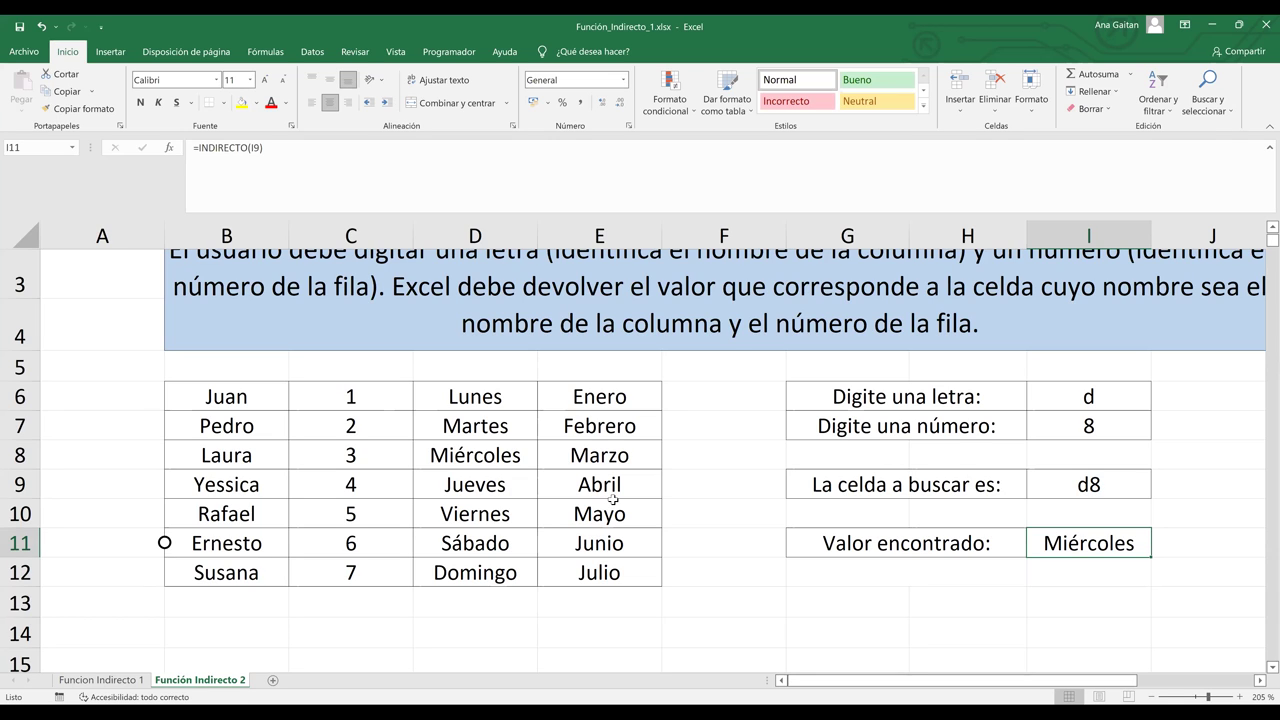
Step: Point out cell D8, then change the inputs to letter b and number 10 to find Rafael
click(474, 236)
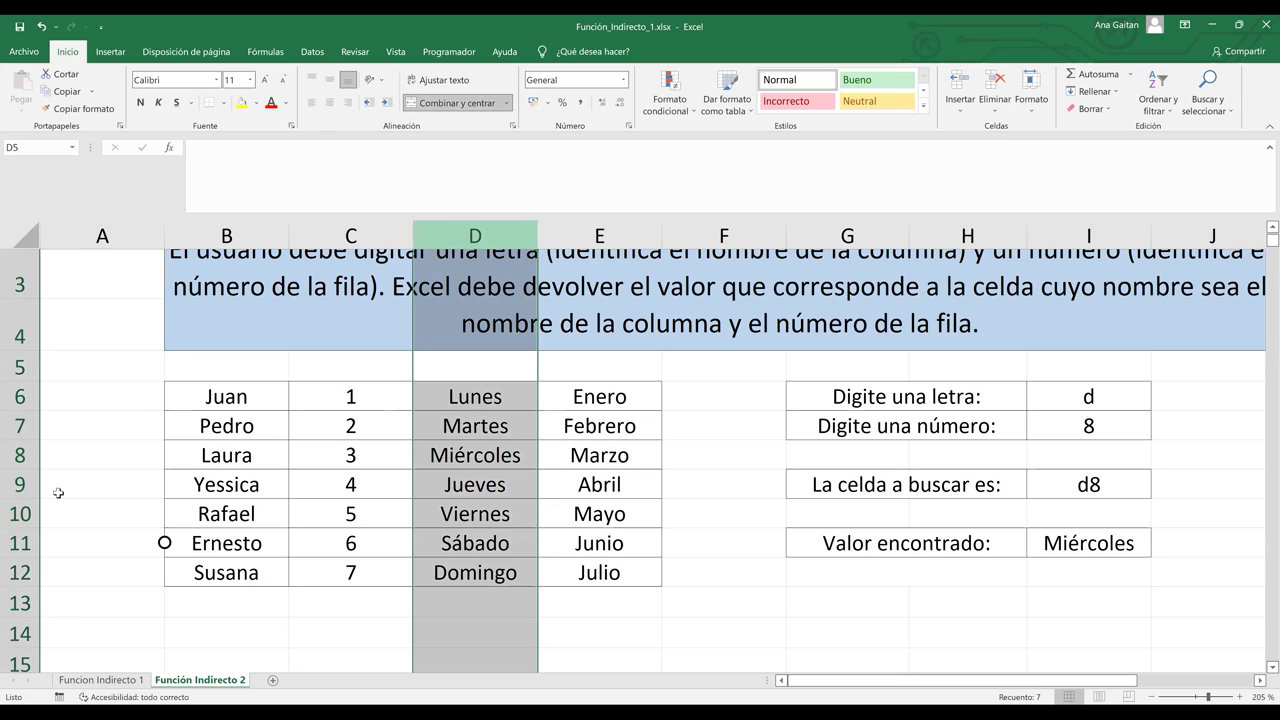
ctrl+click(12, 455)
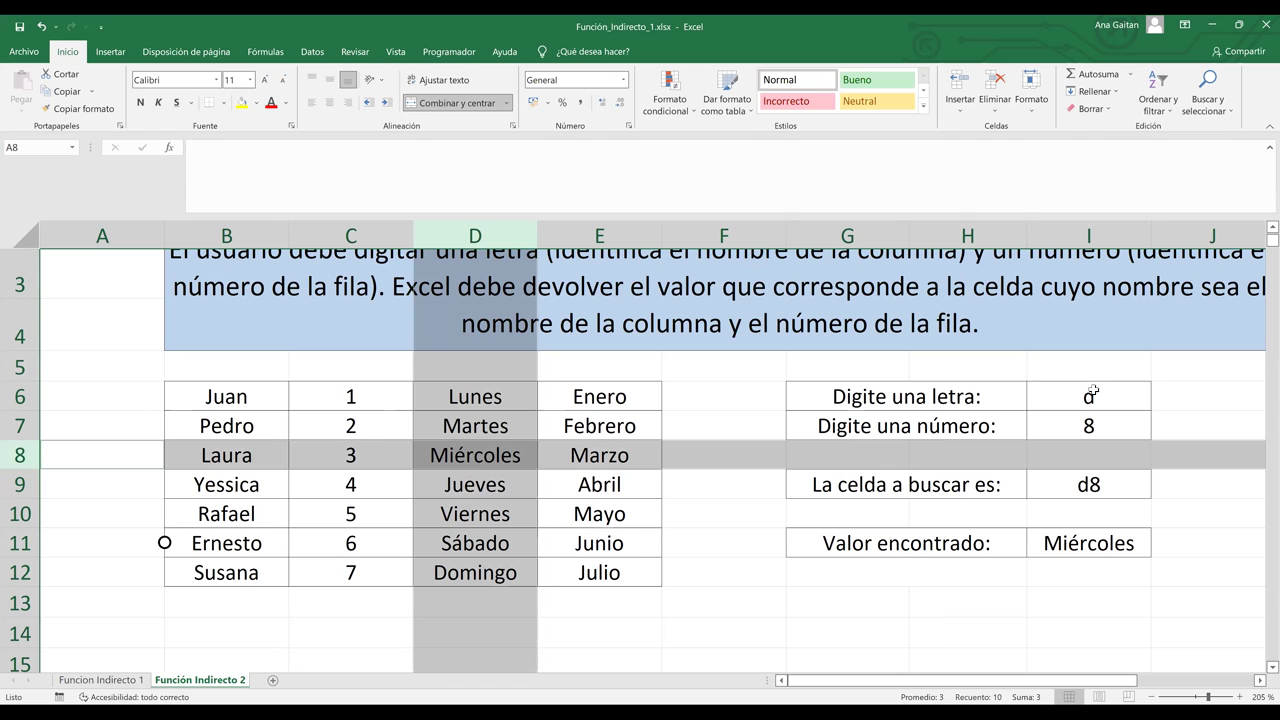
click(1093, 393)
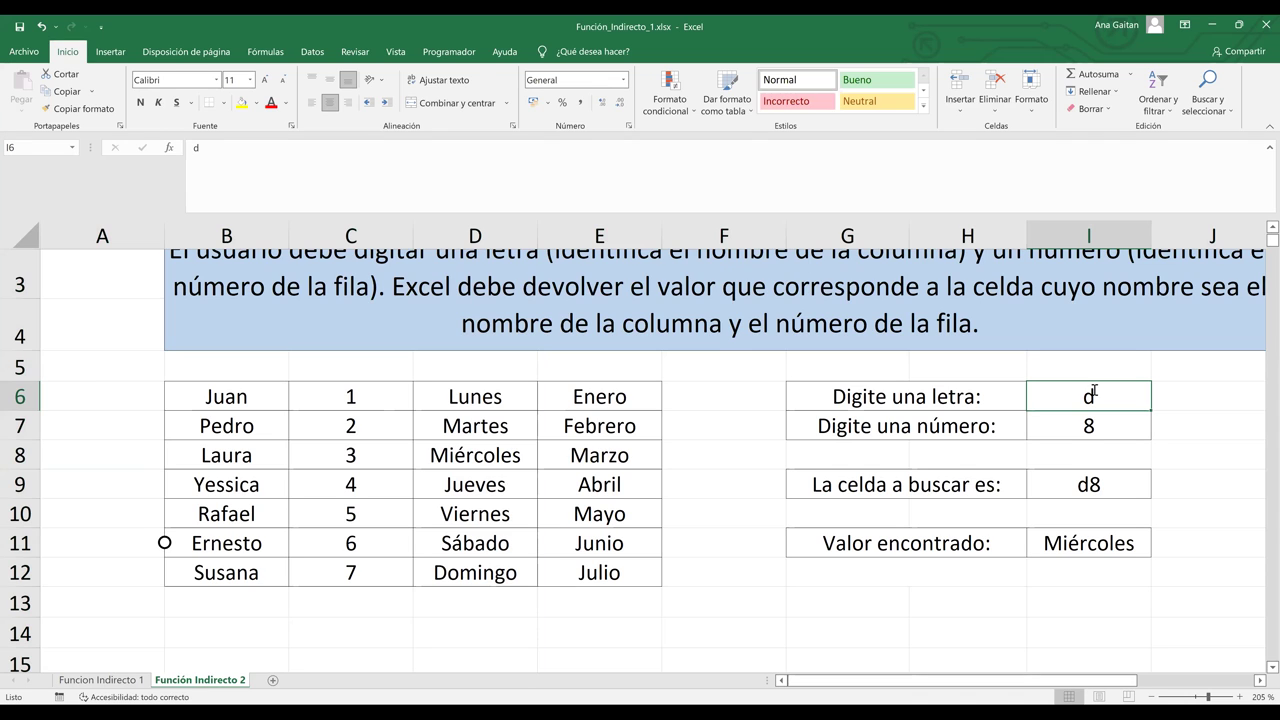
text(b)
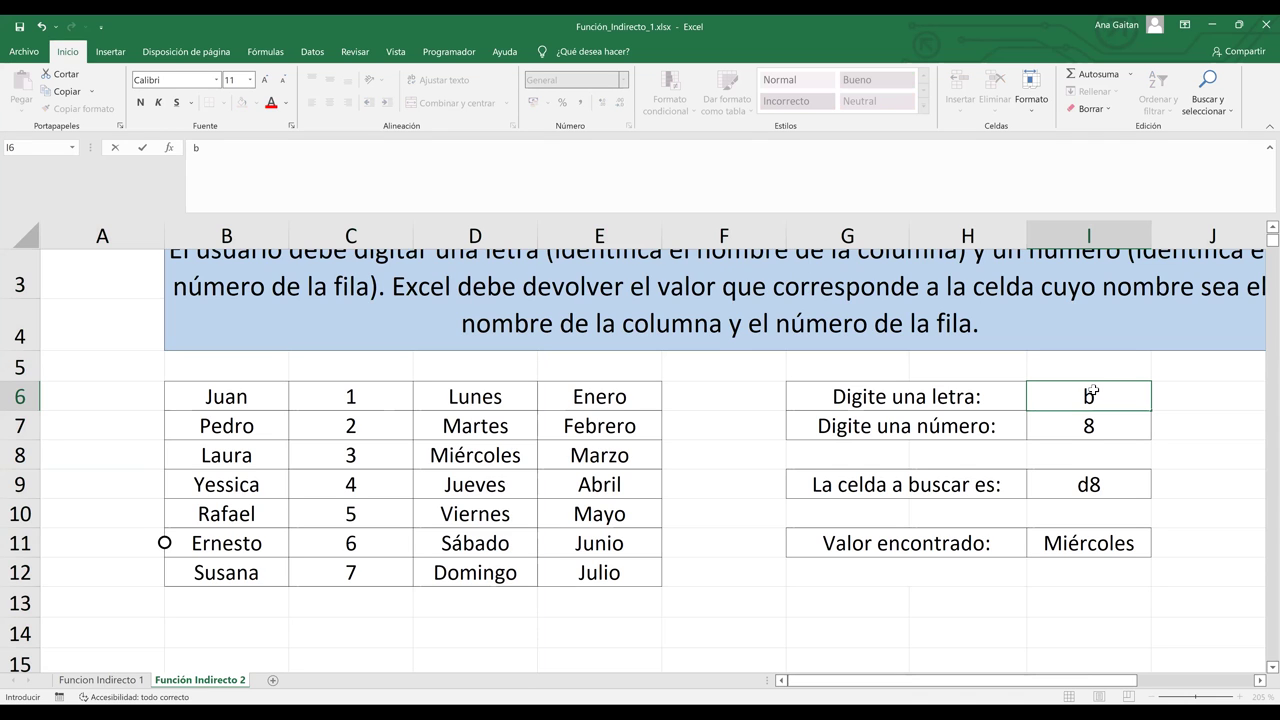
key(Return)
key(Return)
key(Up)
text(10)
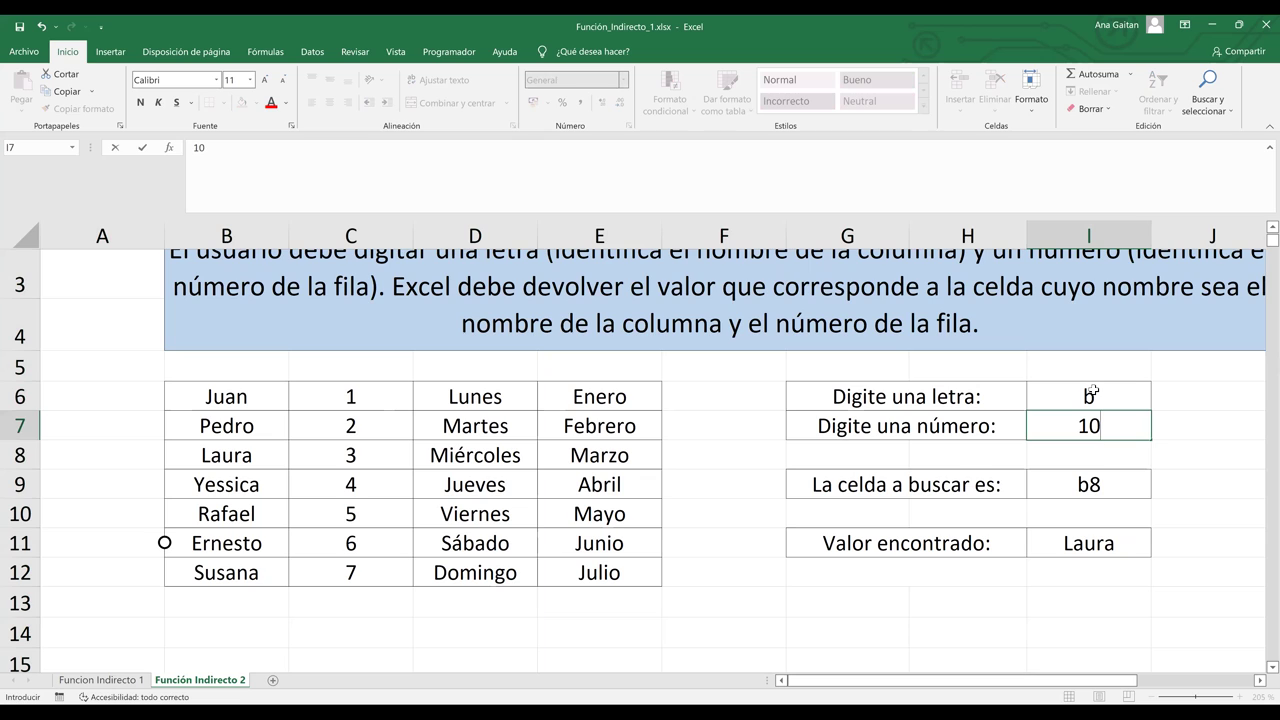
key(Return)
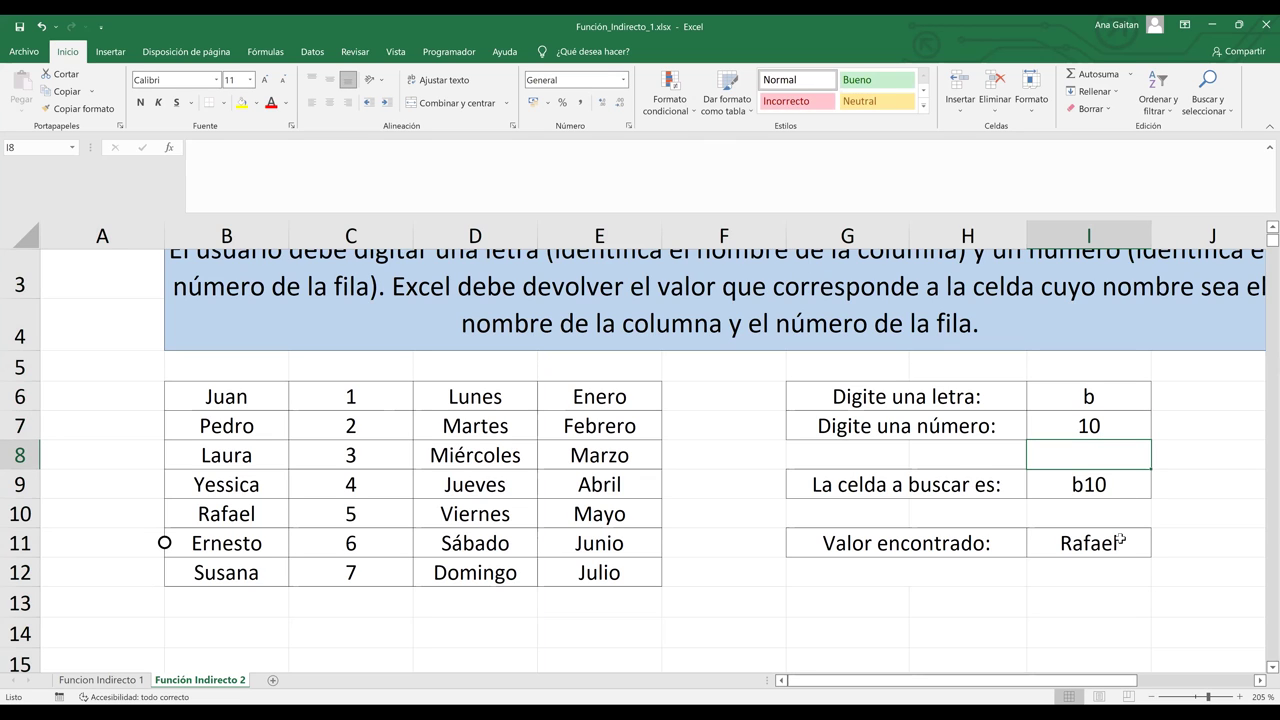
Step: Review the formulas in I11, I9, I6 and I7, then clear I9's formula
click(1120, 540)
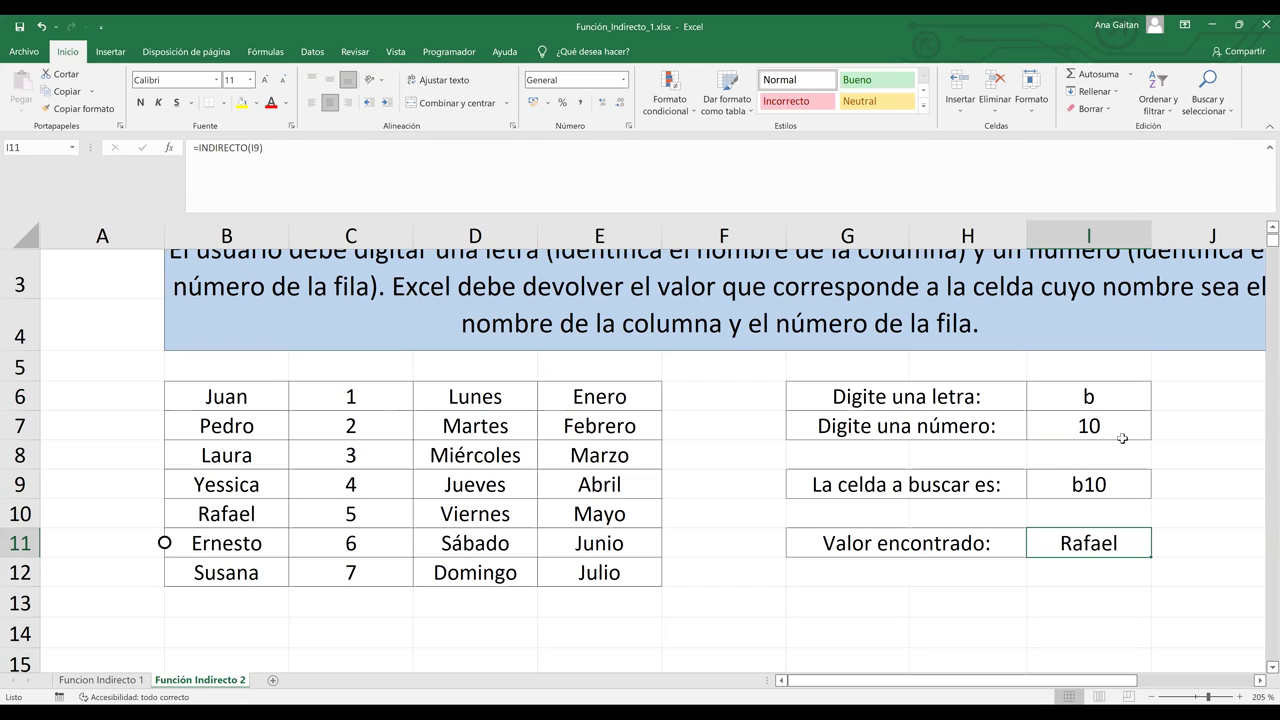
click(1112, 492)
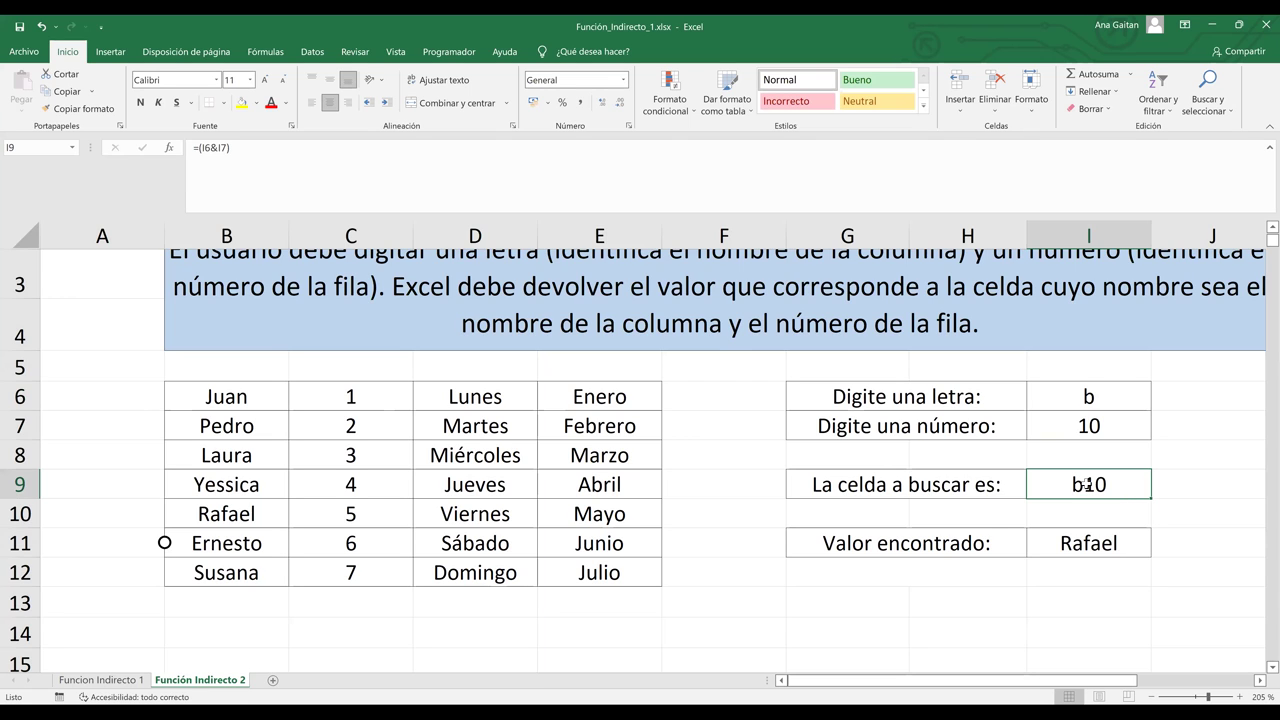
click(1074, 396)
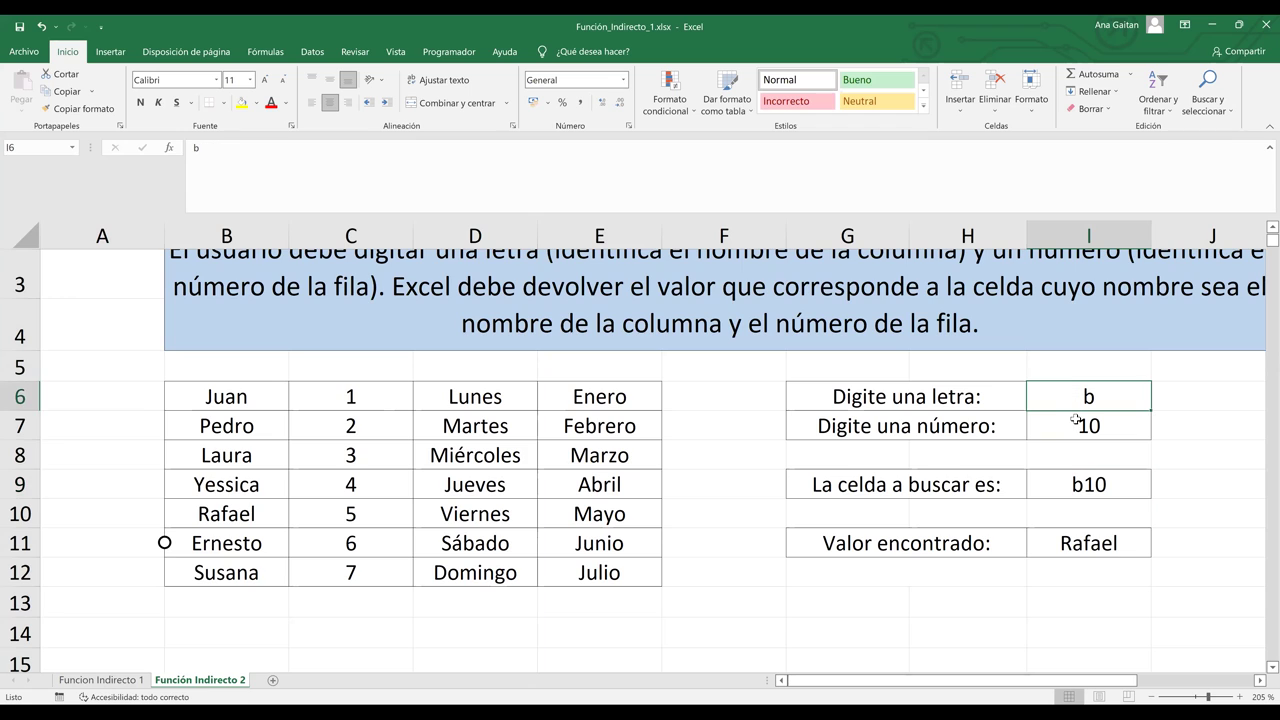
click(1075, 423)
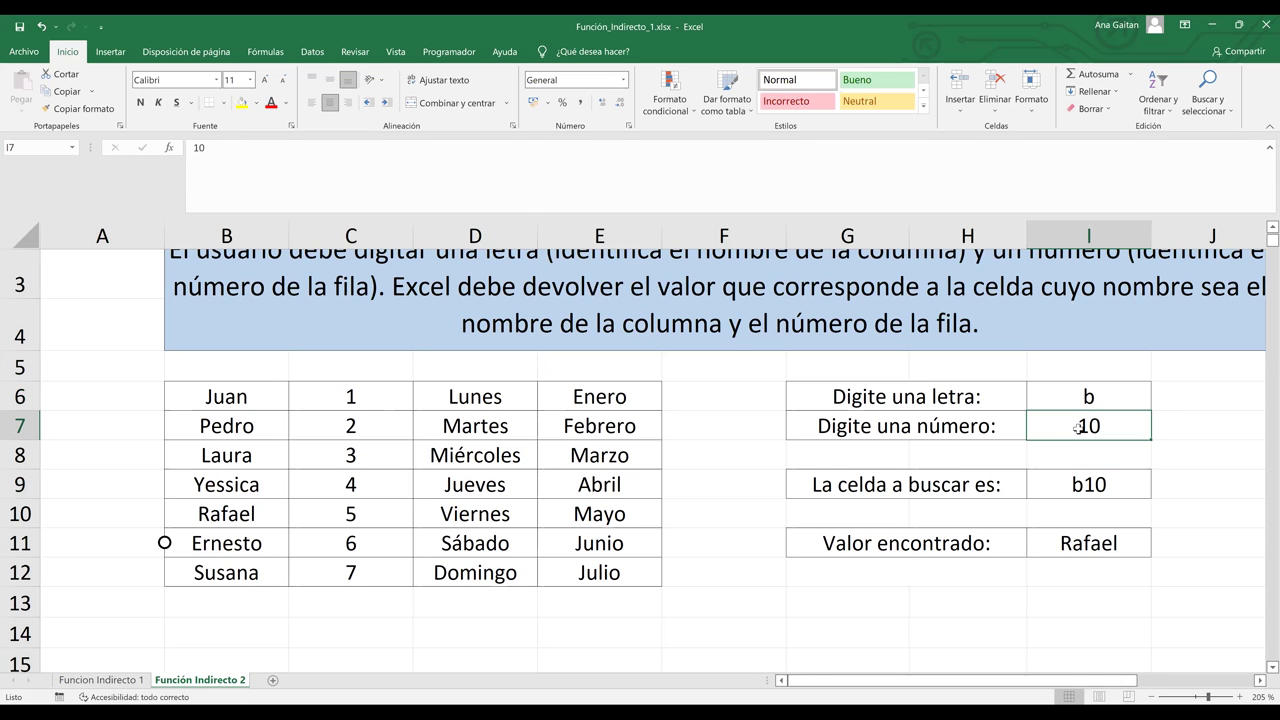
click(1080, 486)
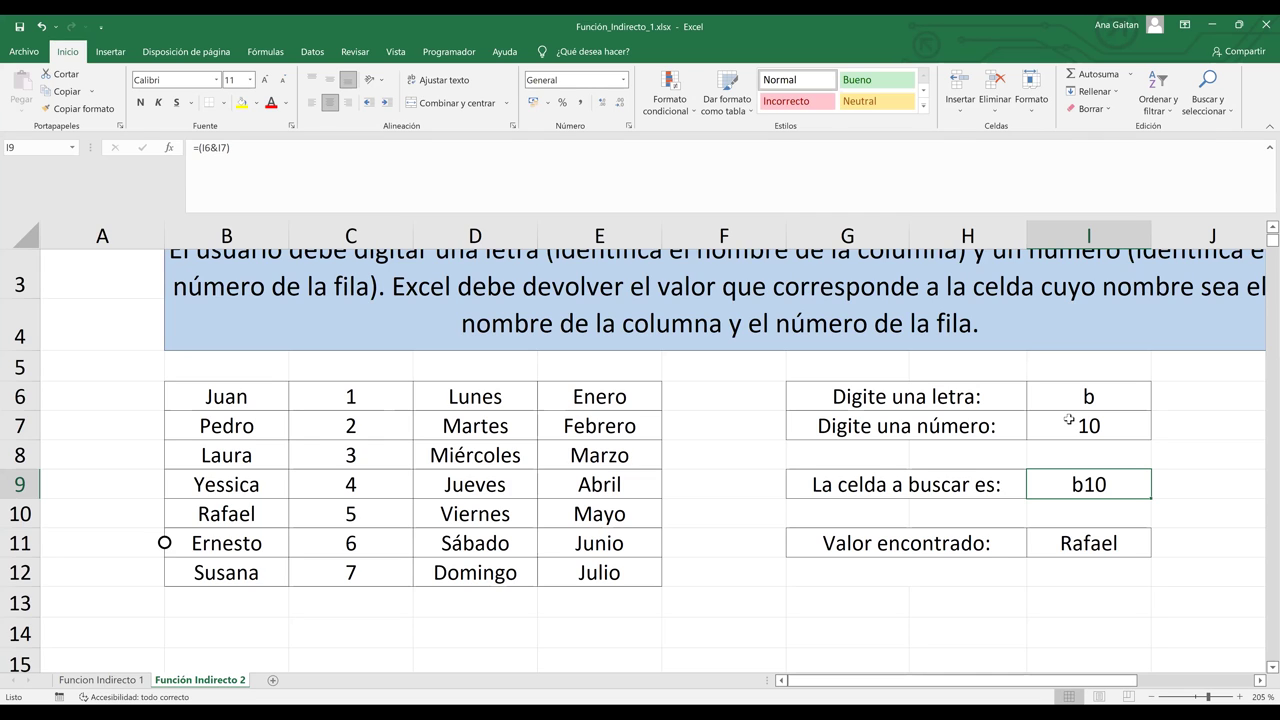
key(BackSpace)
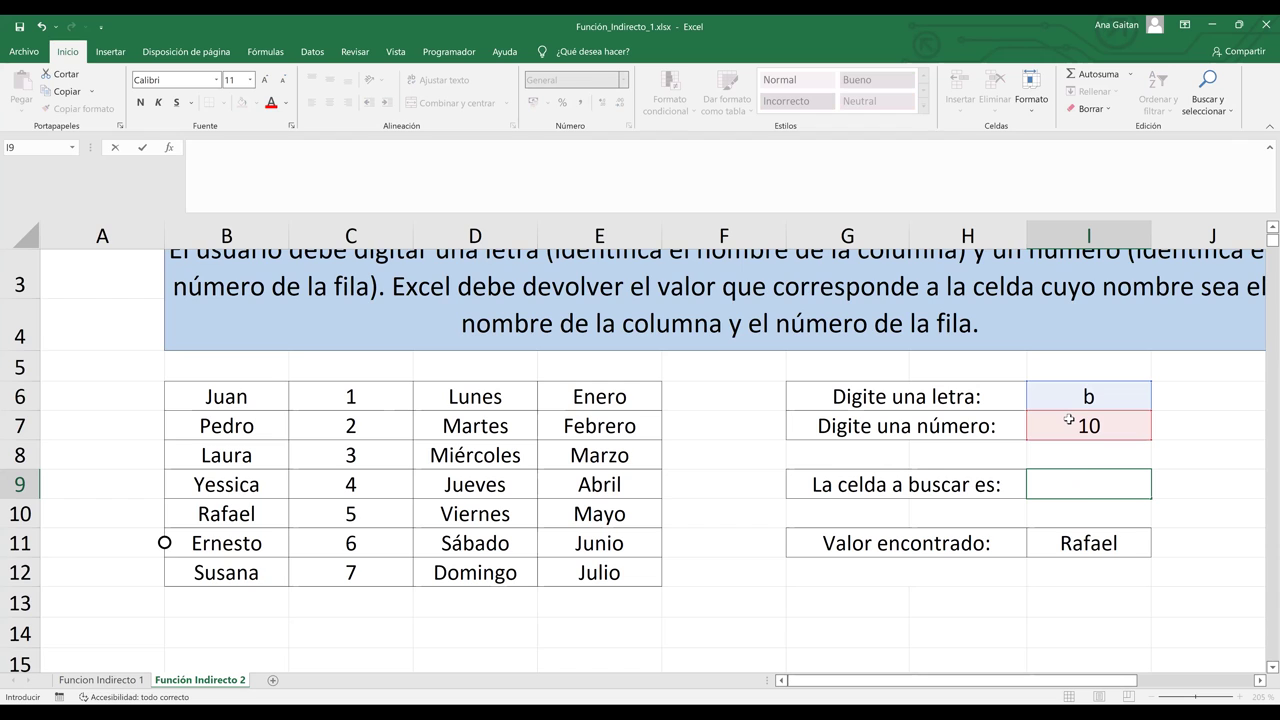
Step: Type b10 and then c11 directly into I9 as a plain reference
text(b10)
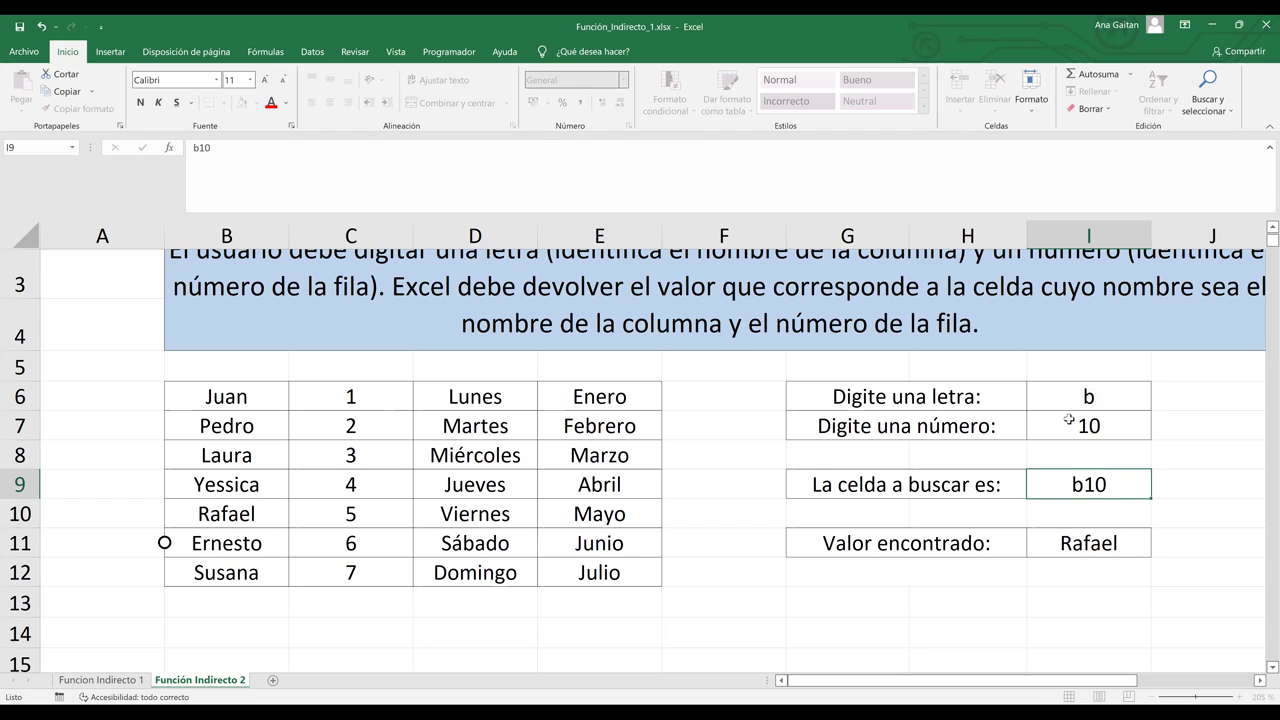
key(Return)
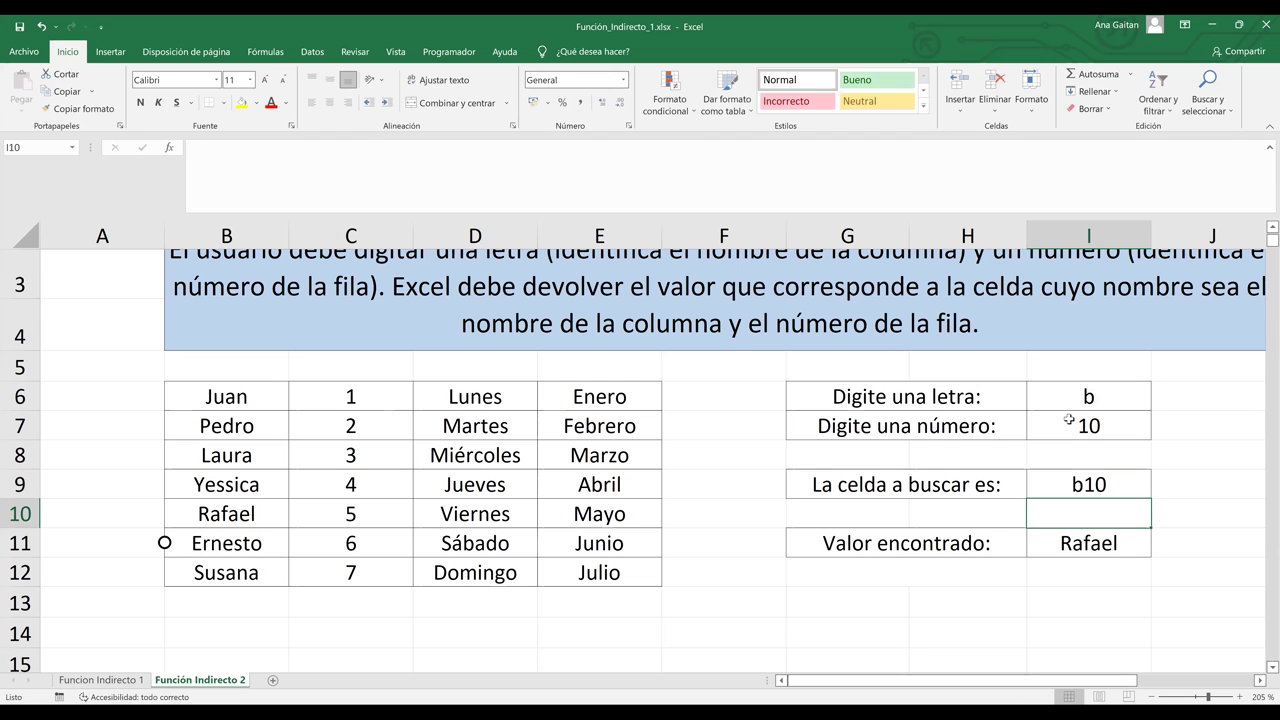
key(Up)
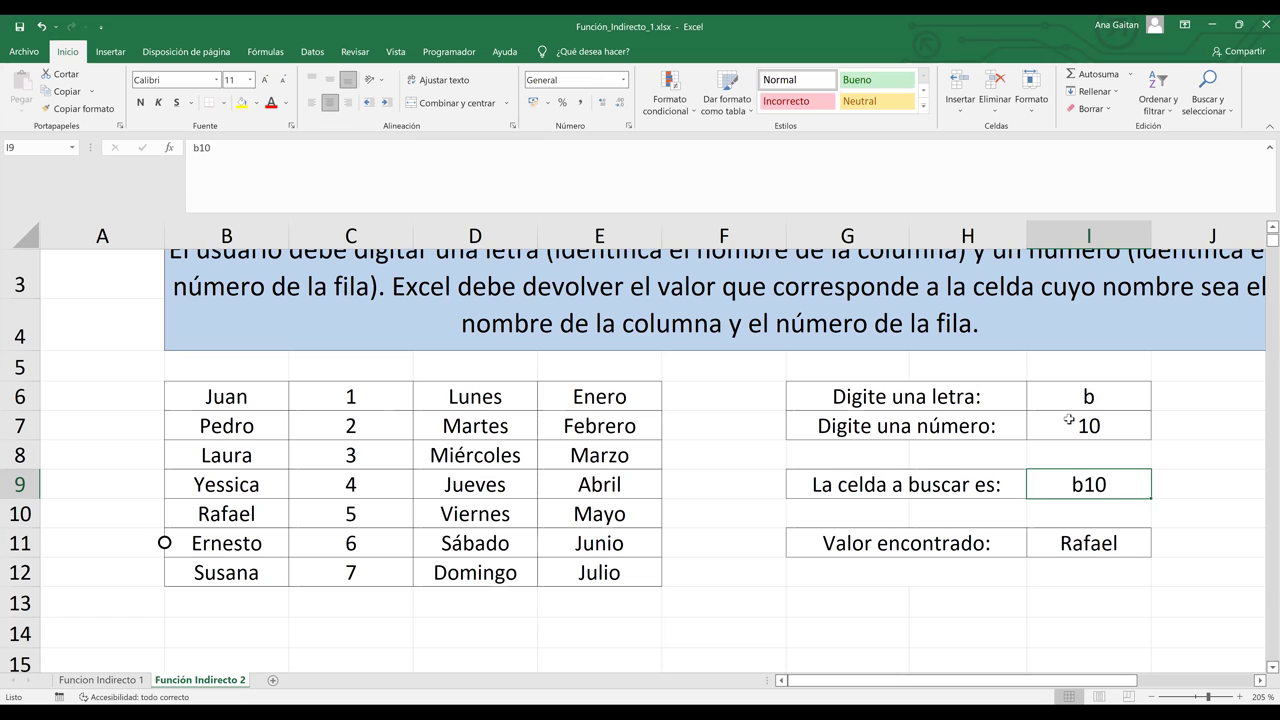
text(c11)
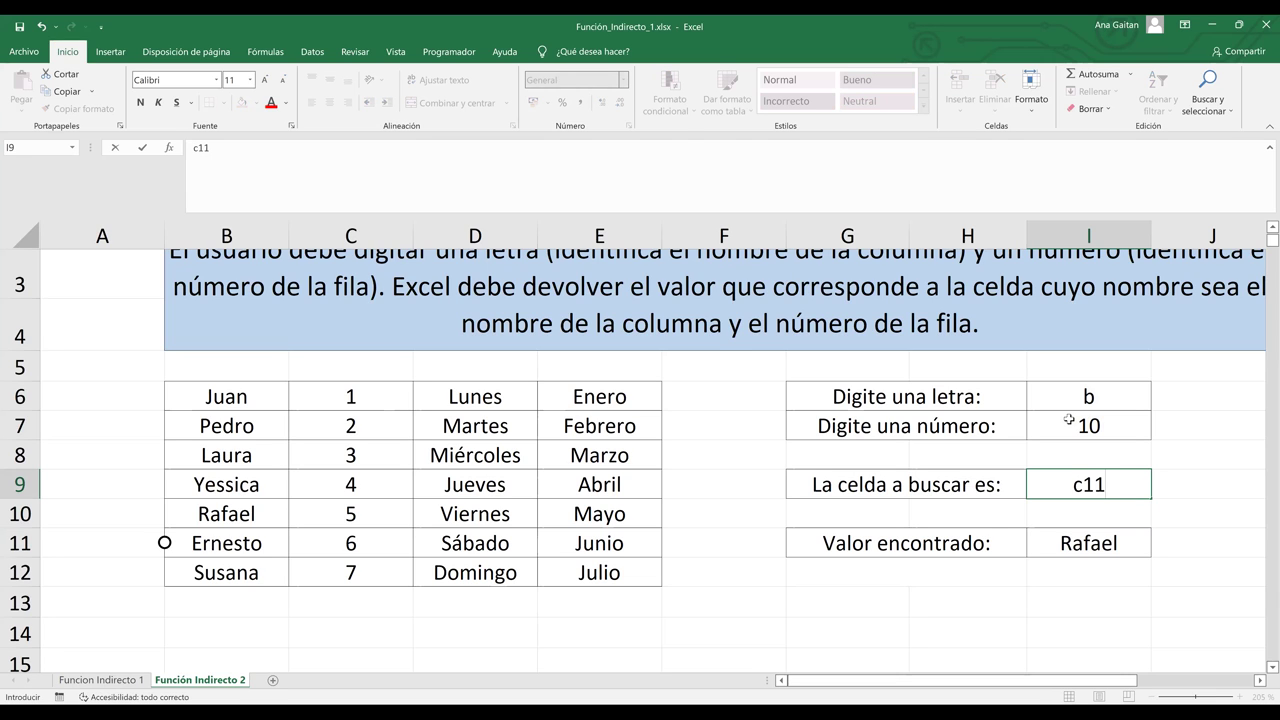
key(Return)
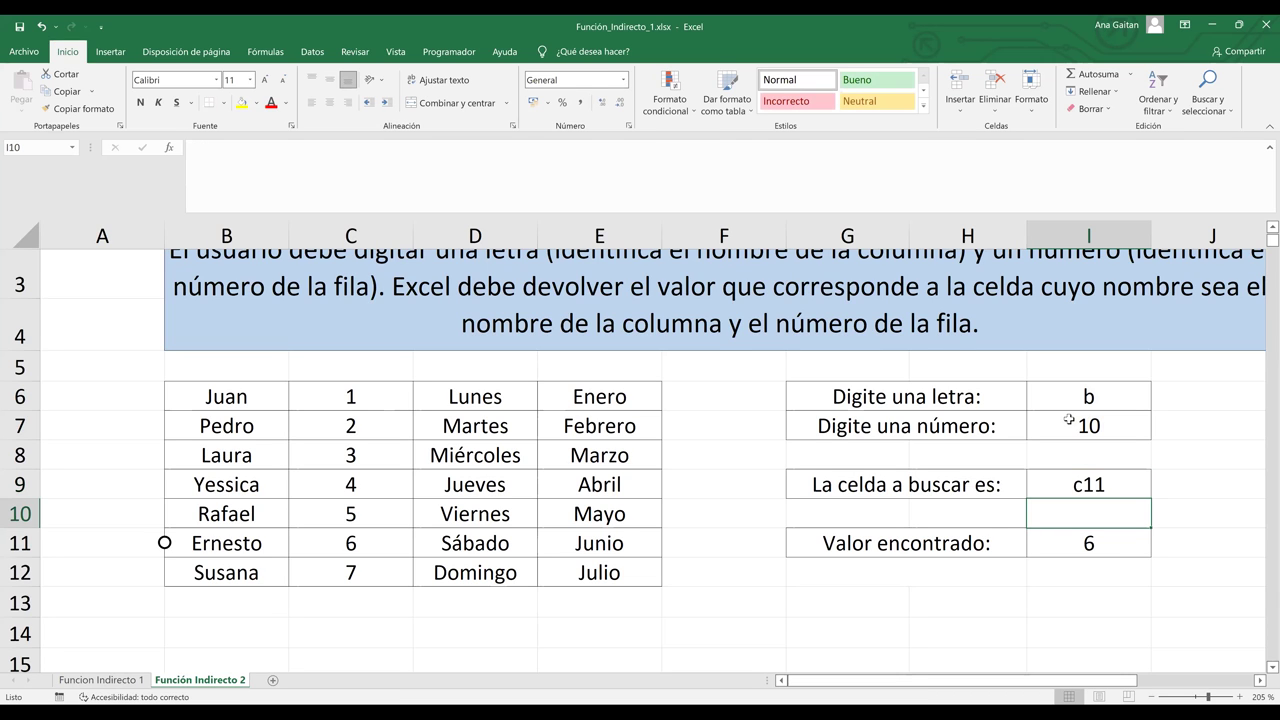
Step: Verify the found value 6 by highlighting column C, row 11 and cell C11
click(1123, 543)
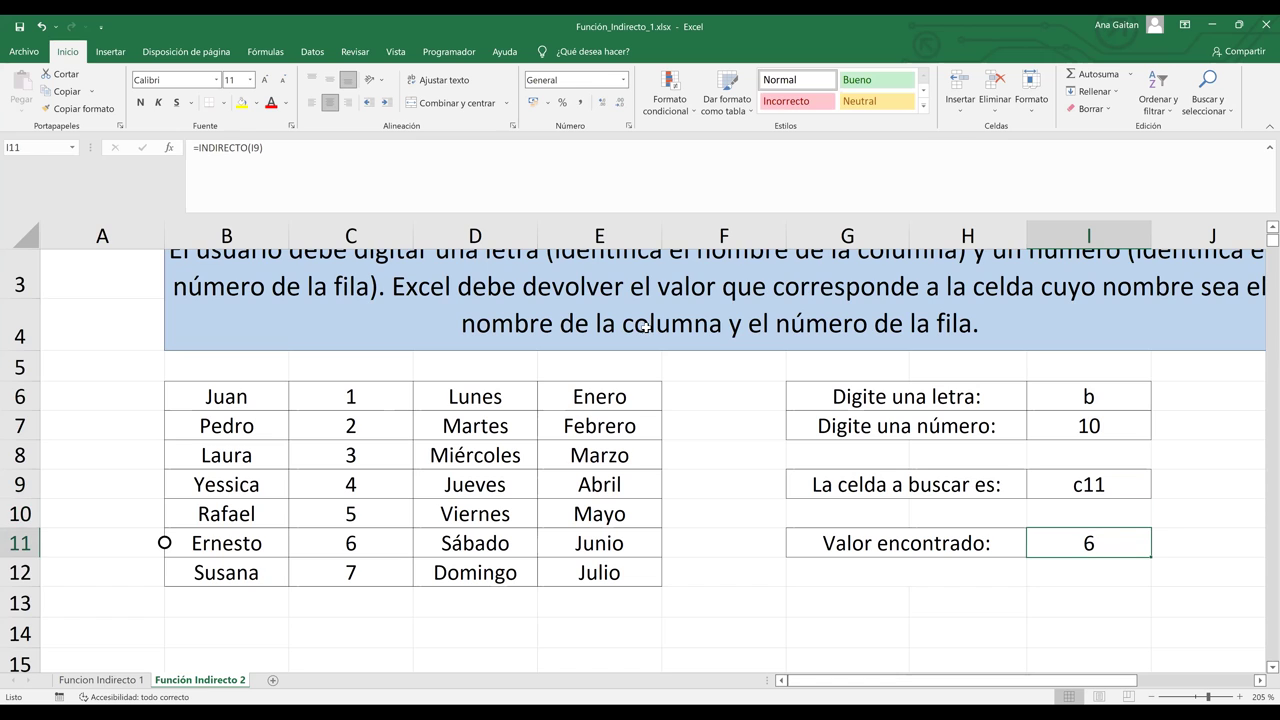
click(338, 232)
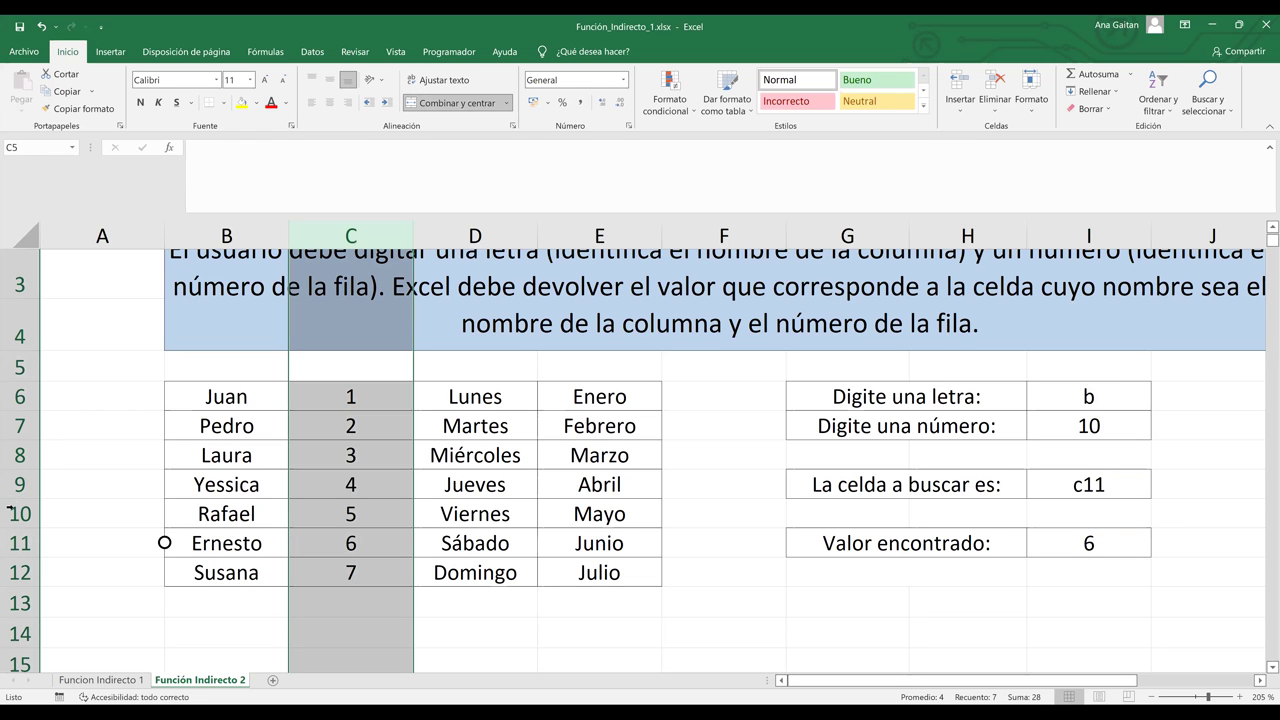
ctrl+click(10, 545)
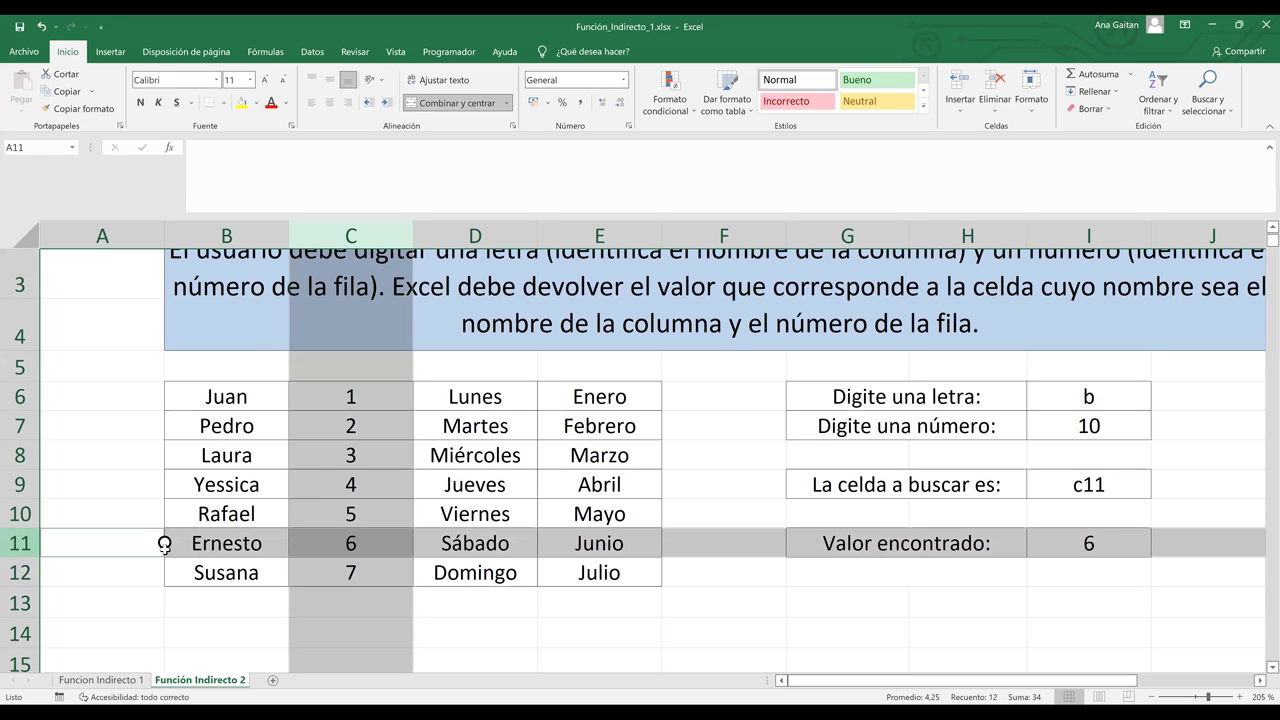
click(310, 552)
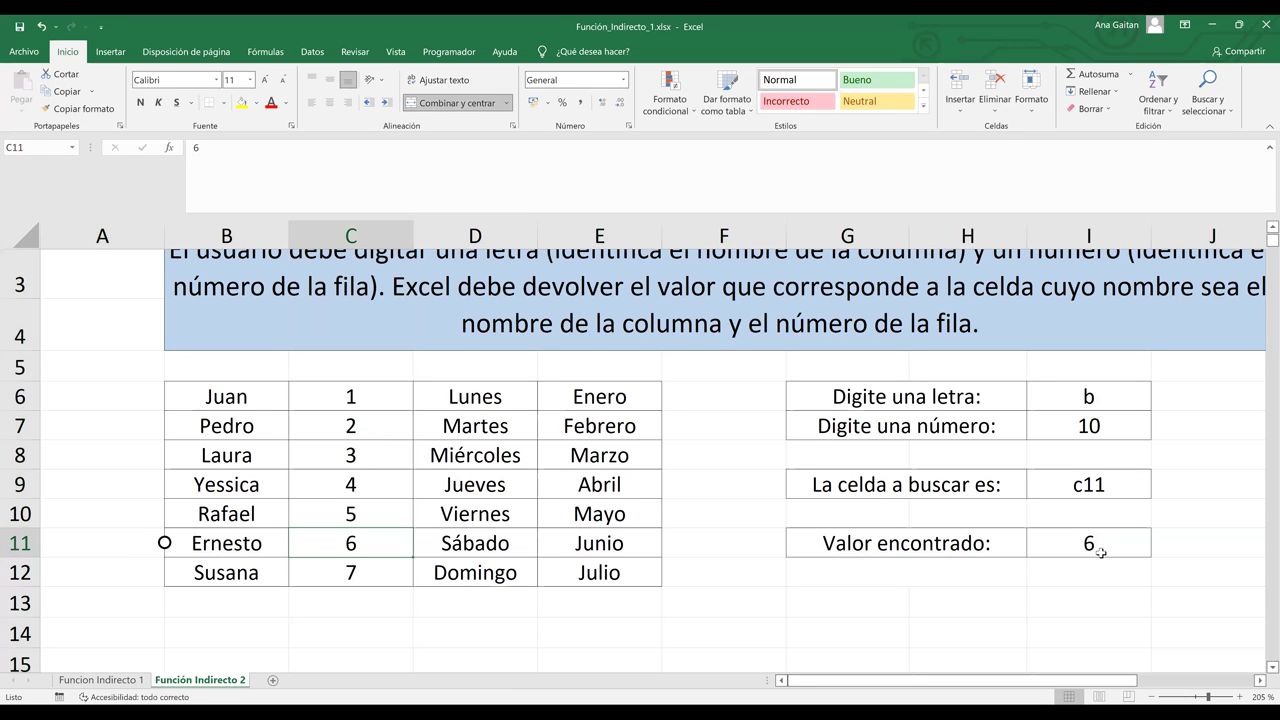
click(1098, 550)
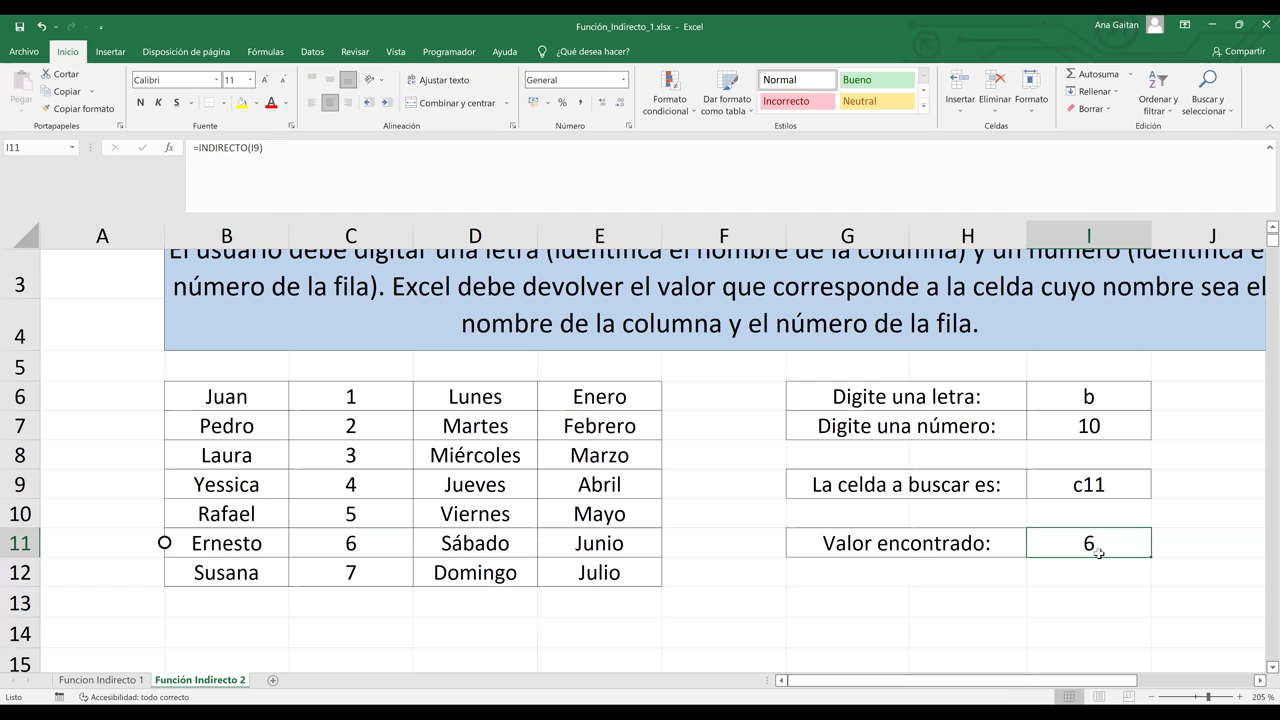
click(938, 668)
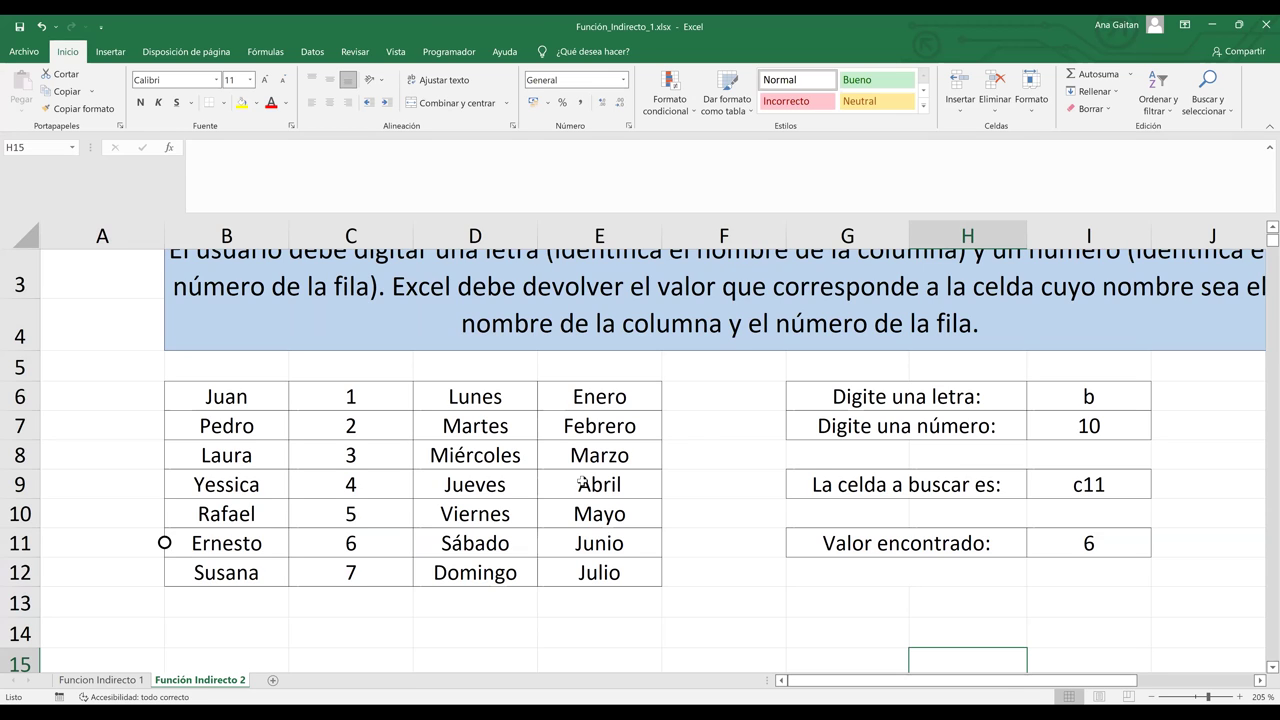
click(686, 579)
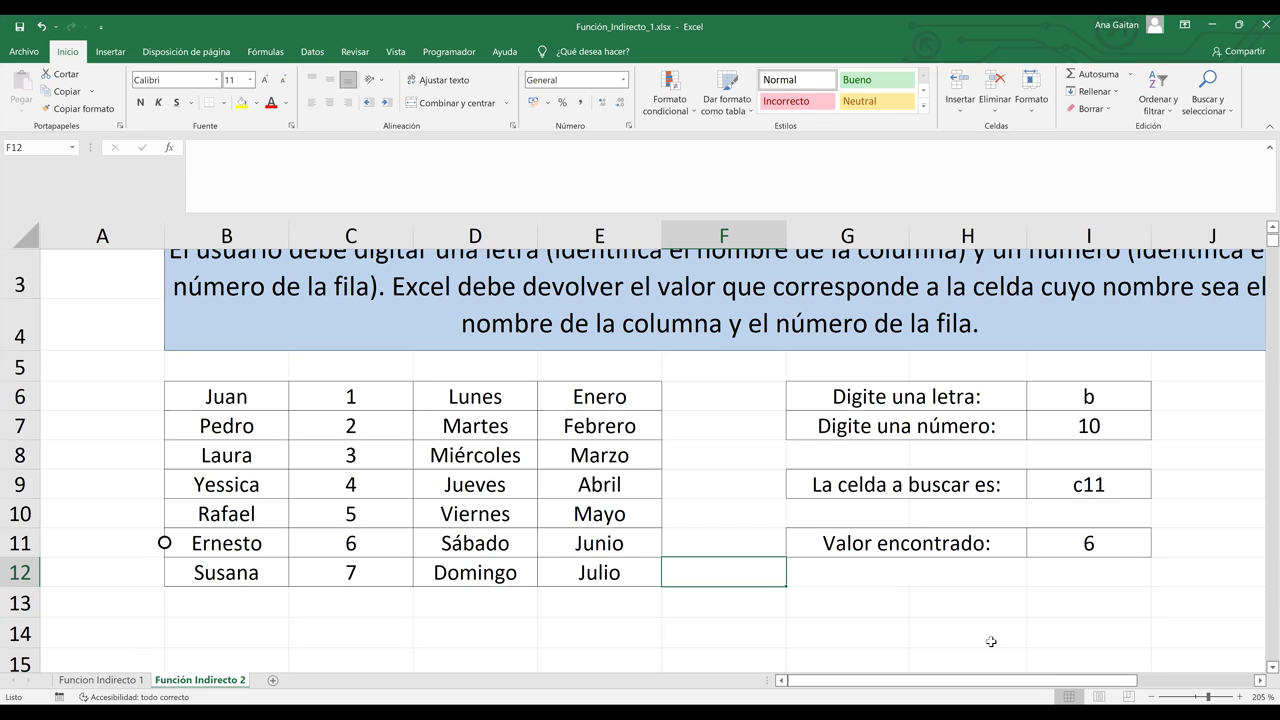
Step: Add a new blank worksheet, Hoja5
click(272, 681)
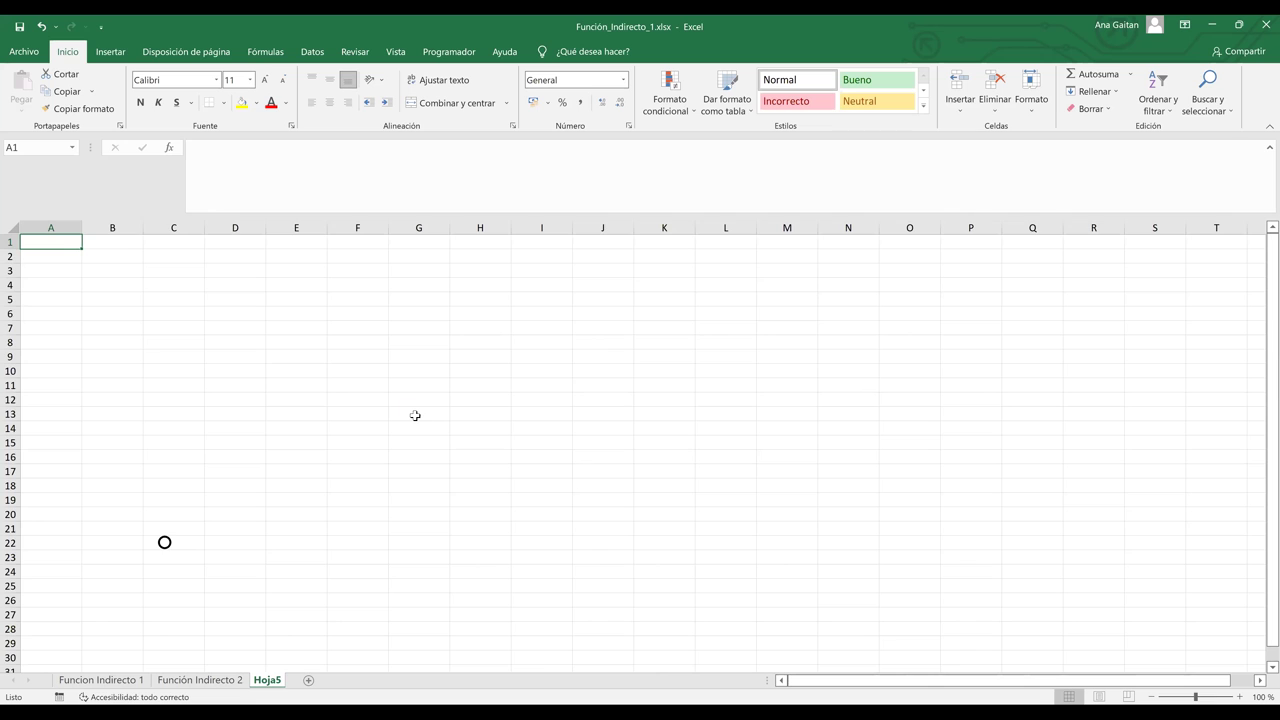
ctrl+scroll(415, 415, up, 10)
click(152, 311)
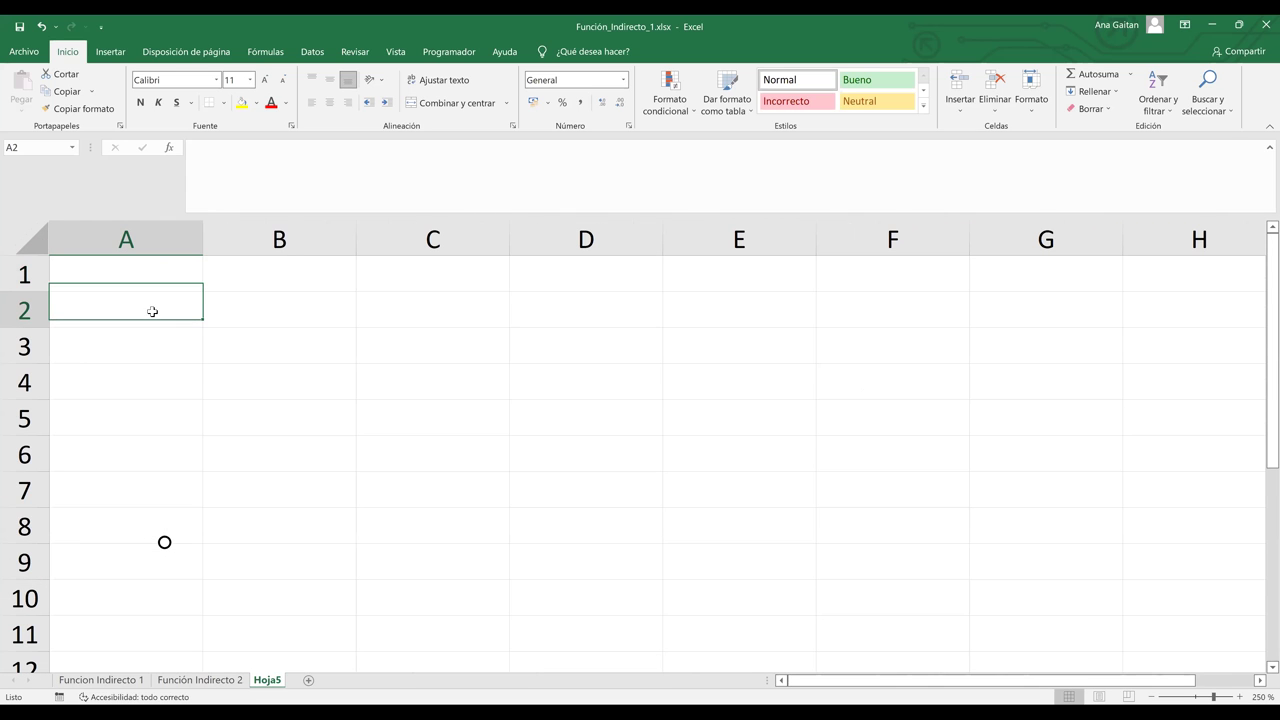
click(276, 318)
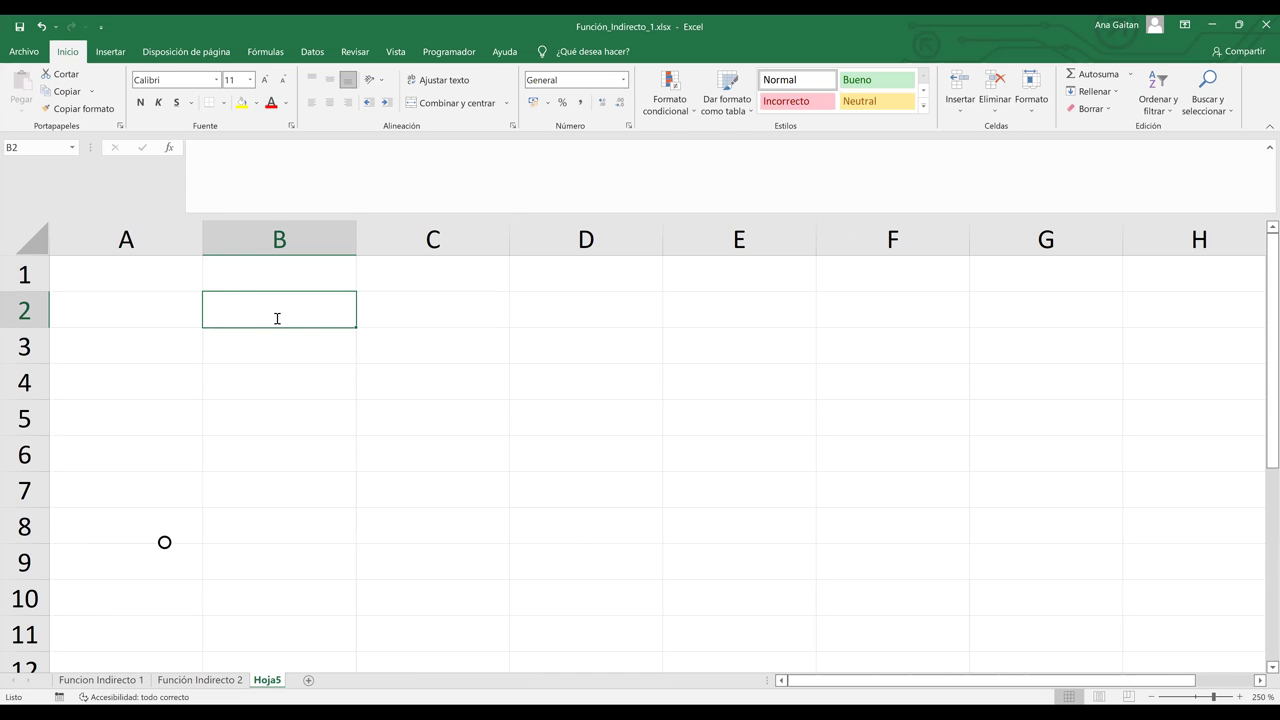
Step: Enter the headers NOMBRE, APELLIDO, CURSO, NIVEL and GRUPO across B2:F2
text(NOMBRE)
key(Tab)
text(APELL)
text(IDO)
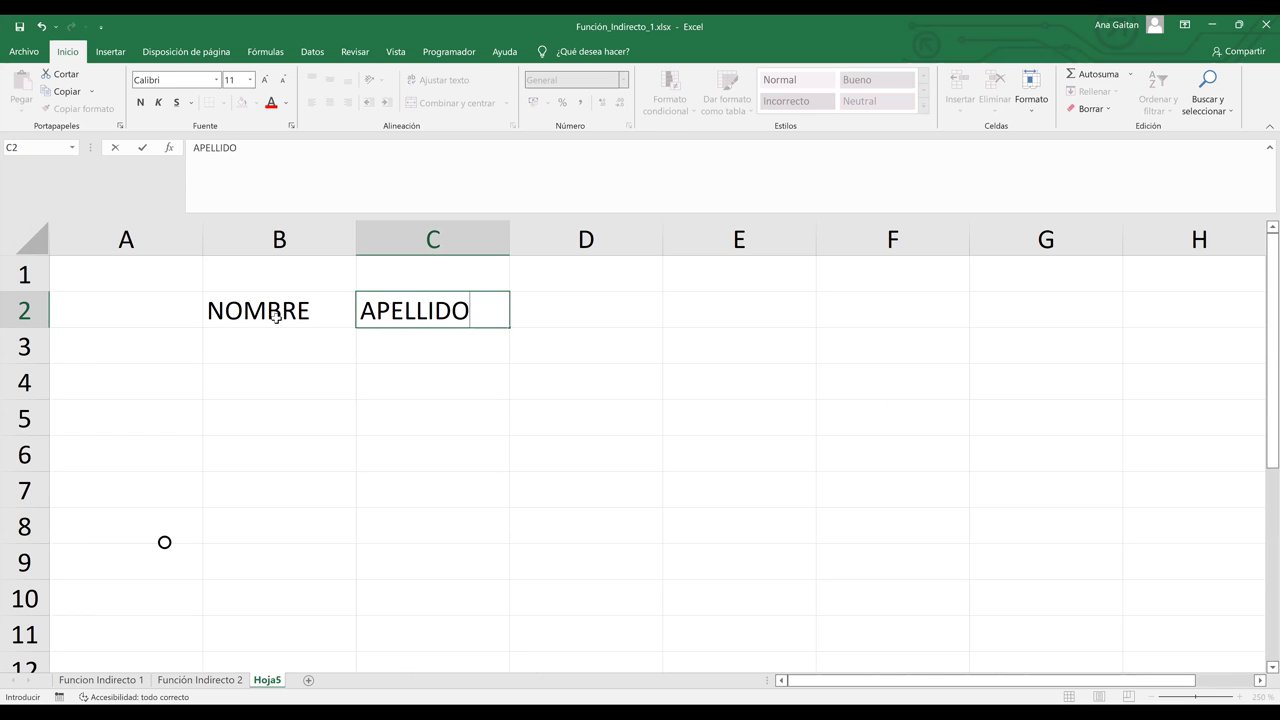
key(Tab)
text(CURSO)
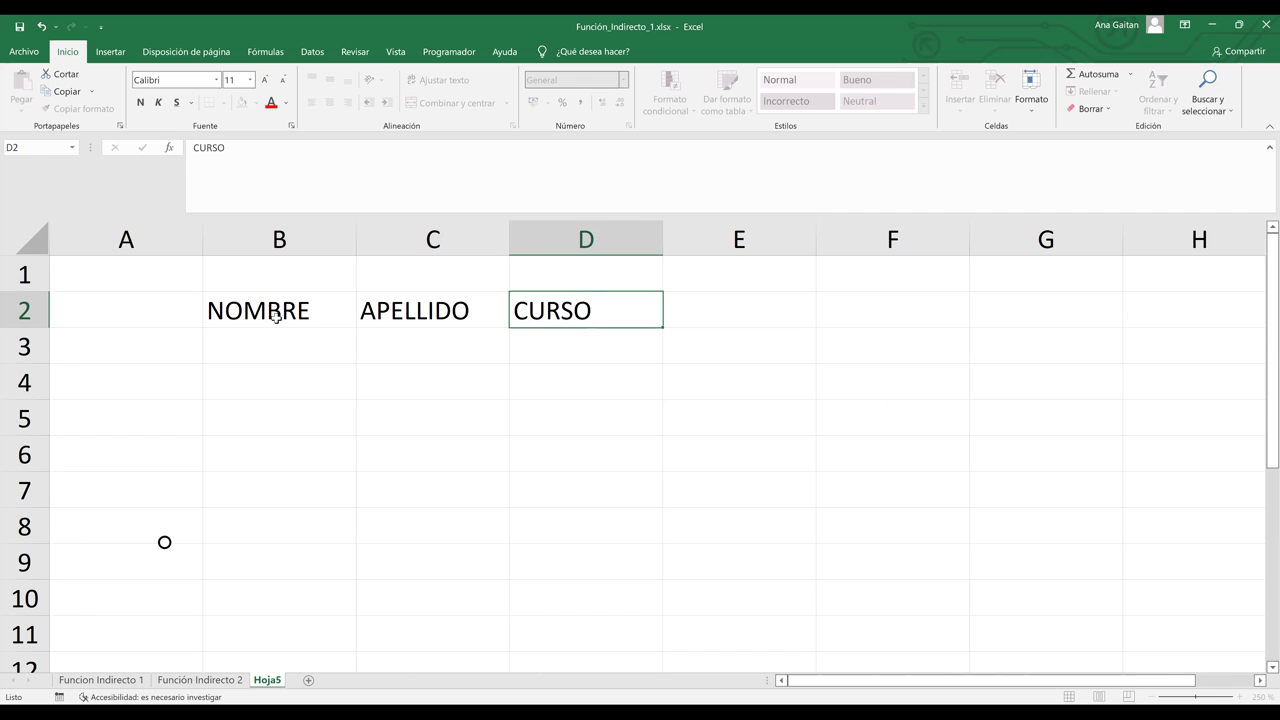
key(Tab)
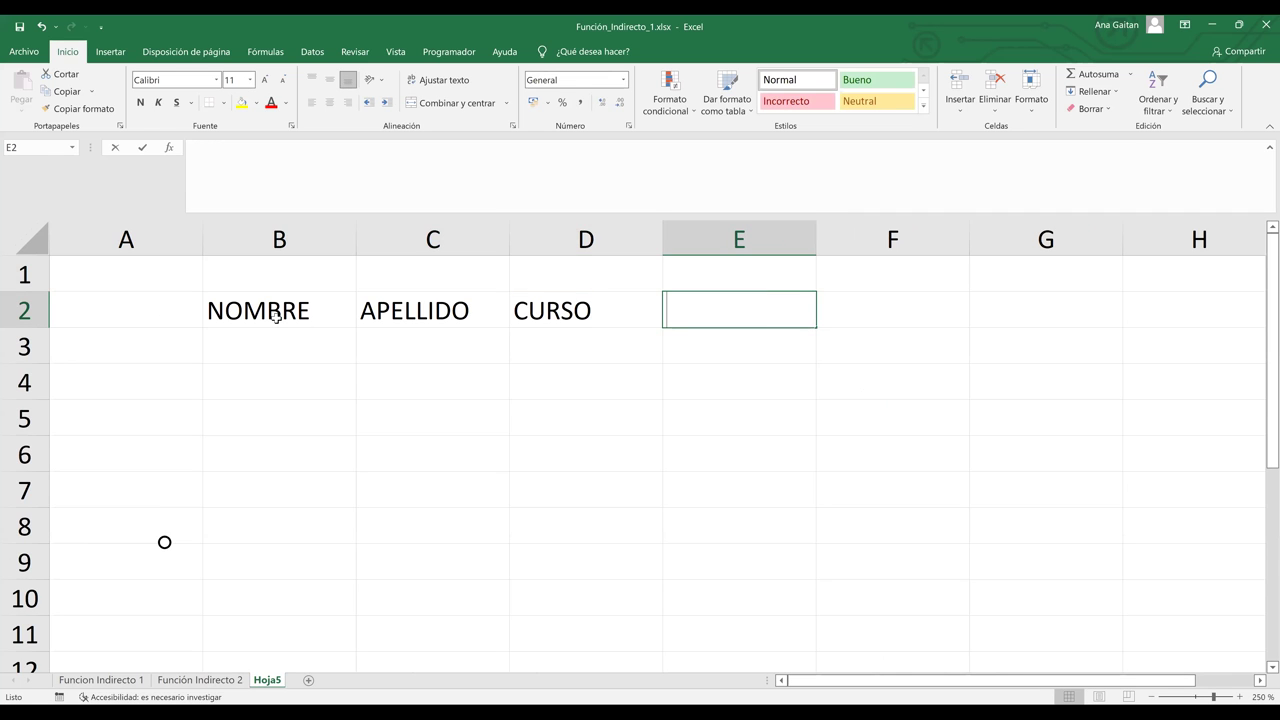
text(NIVEL)
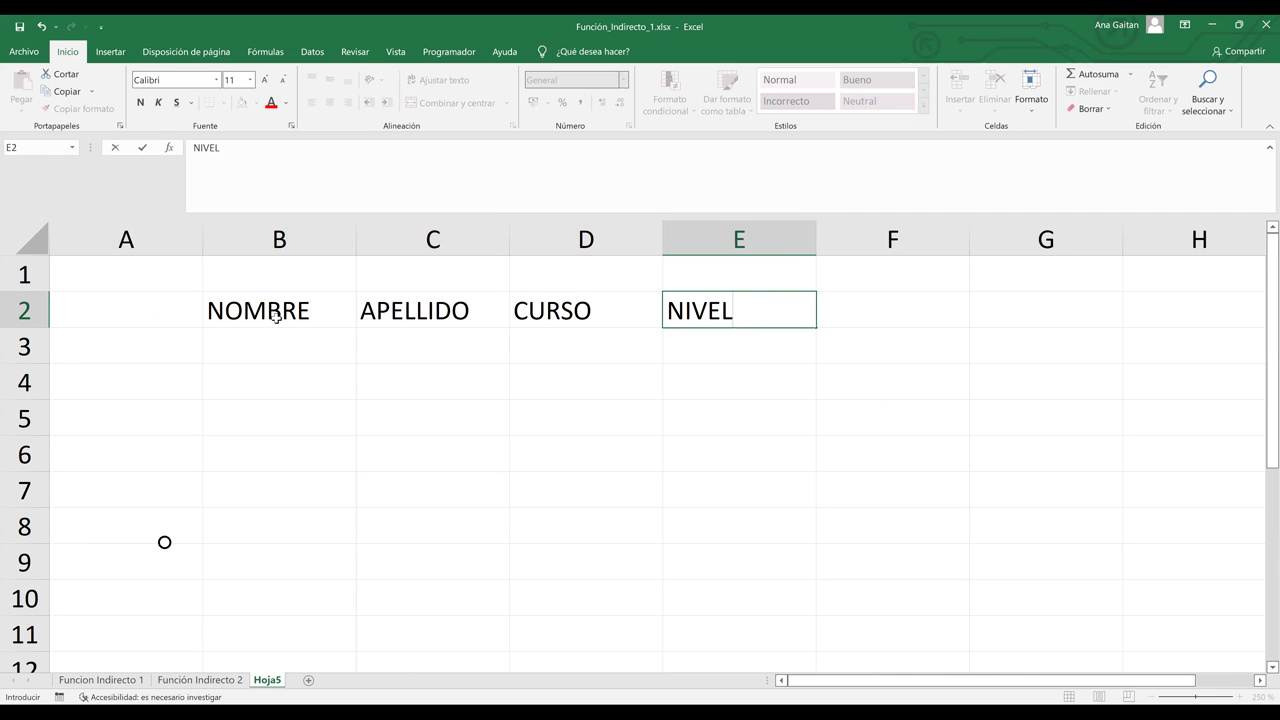
key(Tab)
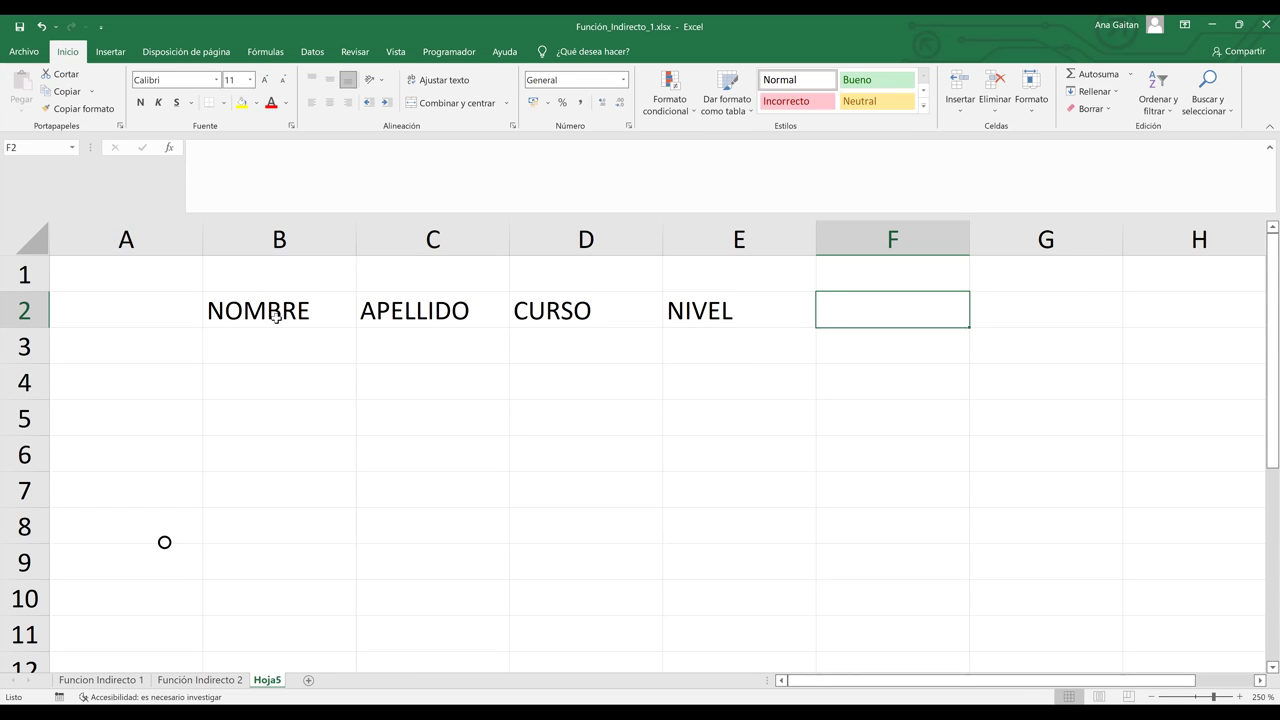
text(GRUPO)
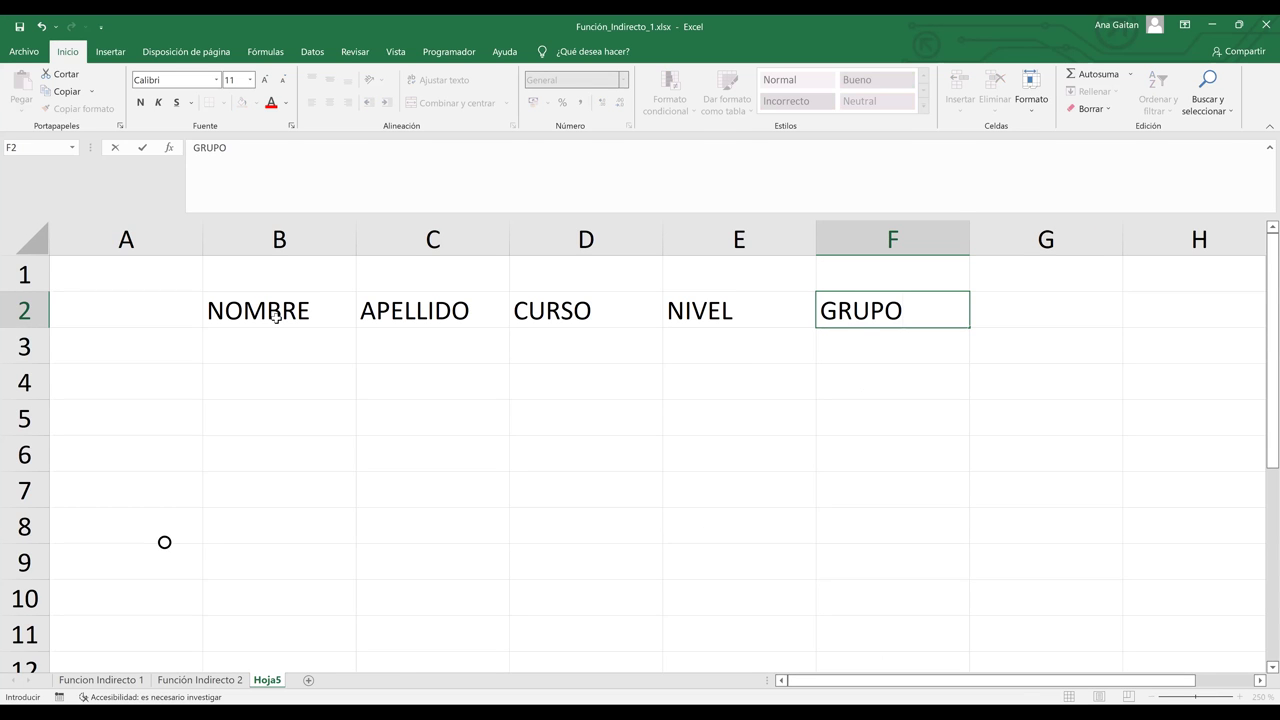
key(Return)
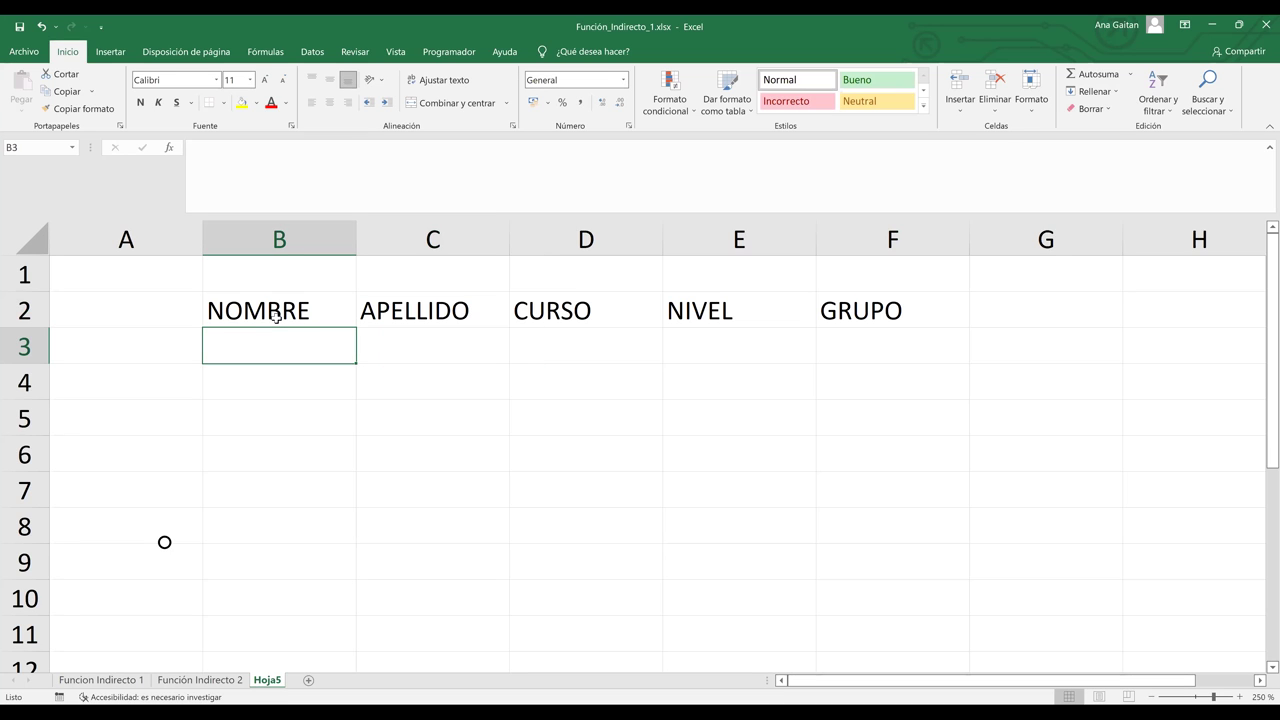
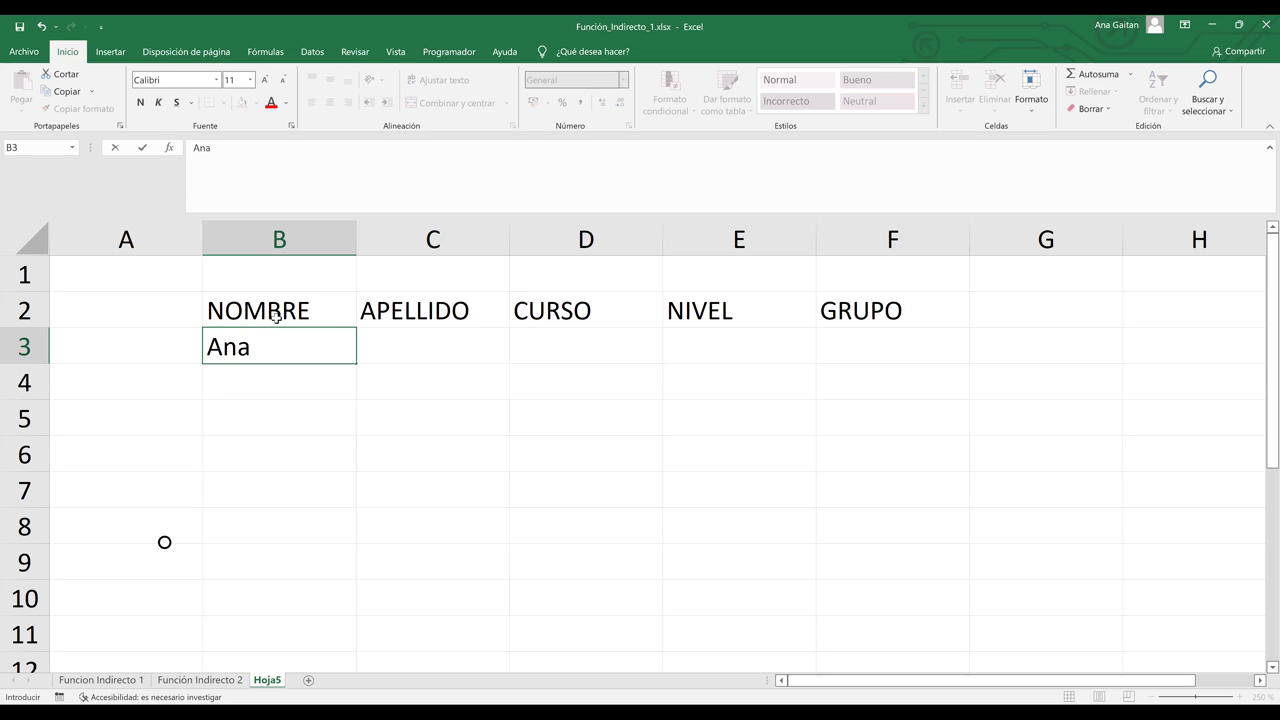
Step: Fill row 3 with the first student's name and surname, course Excel, level 1, group 5
key(ctrl+Return)
key(Tab)
key(Tab)
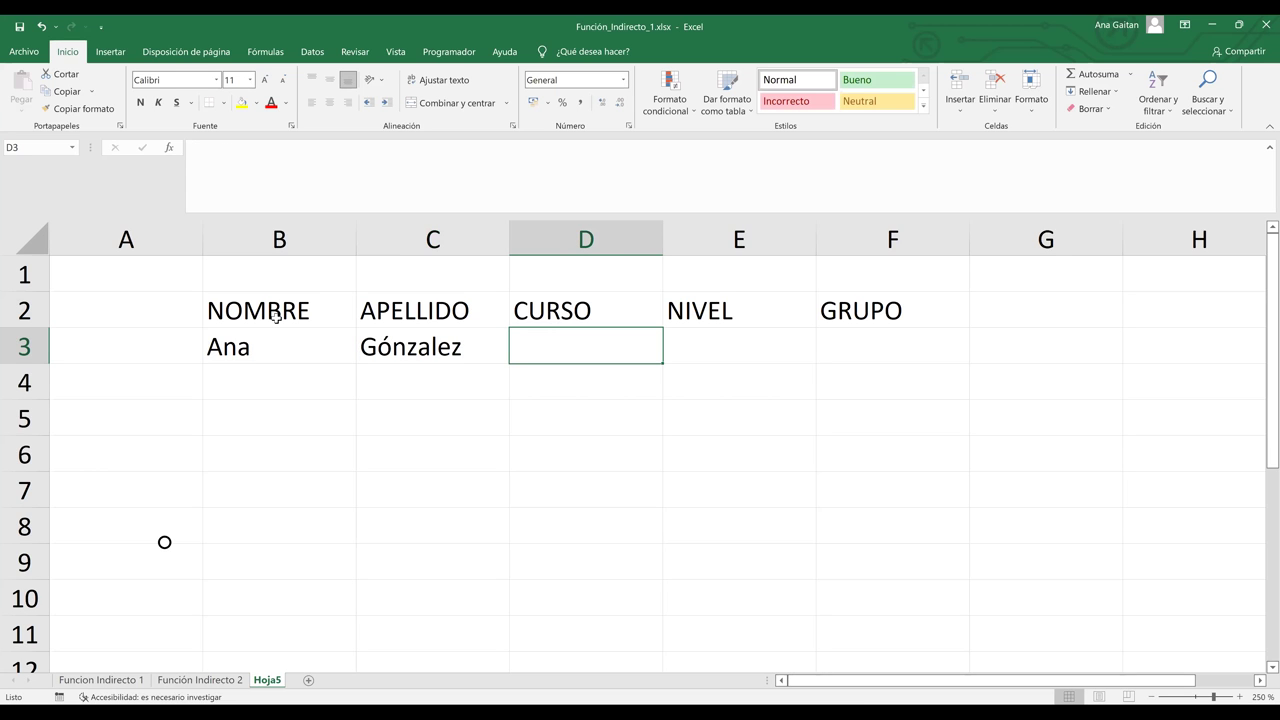
text(E)
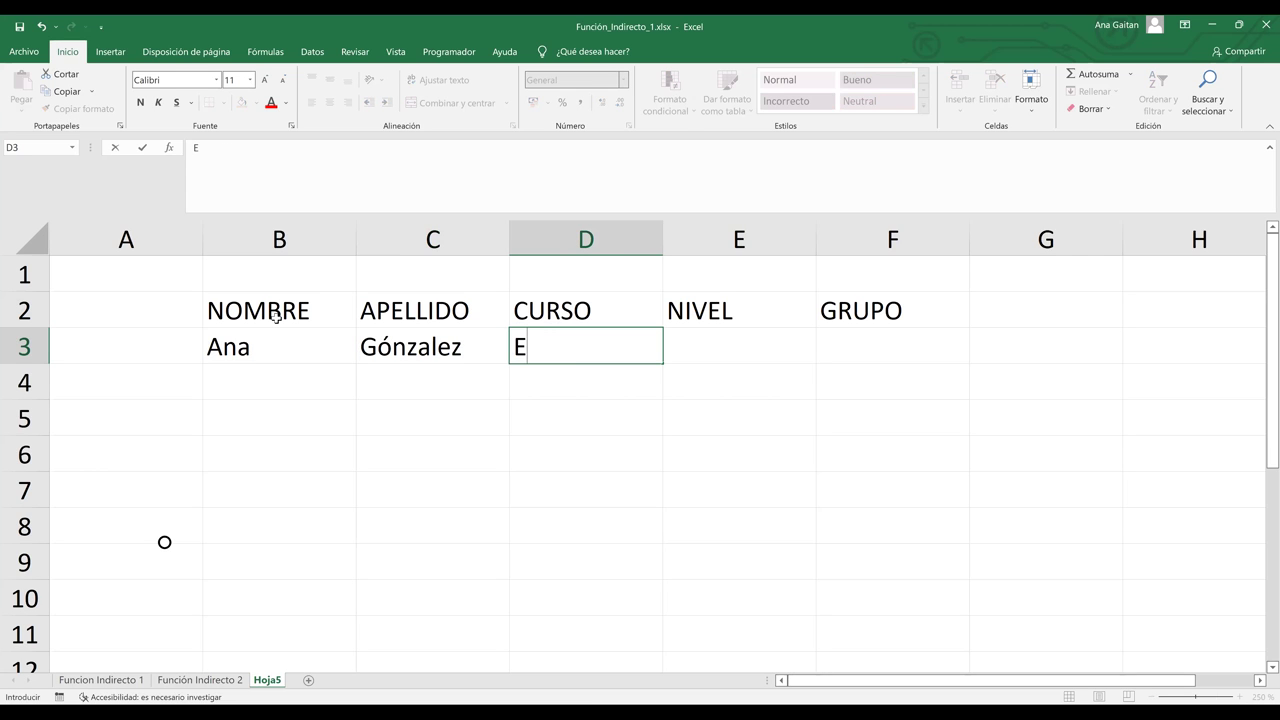
text(xcel)
key(Tab)
text(1)
key(Tab)
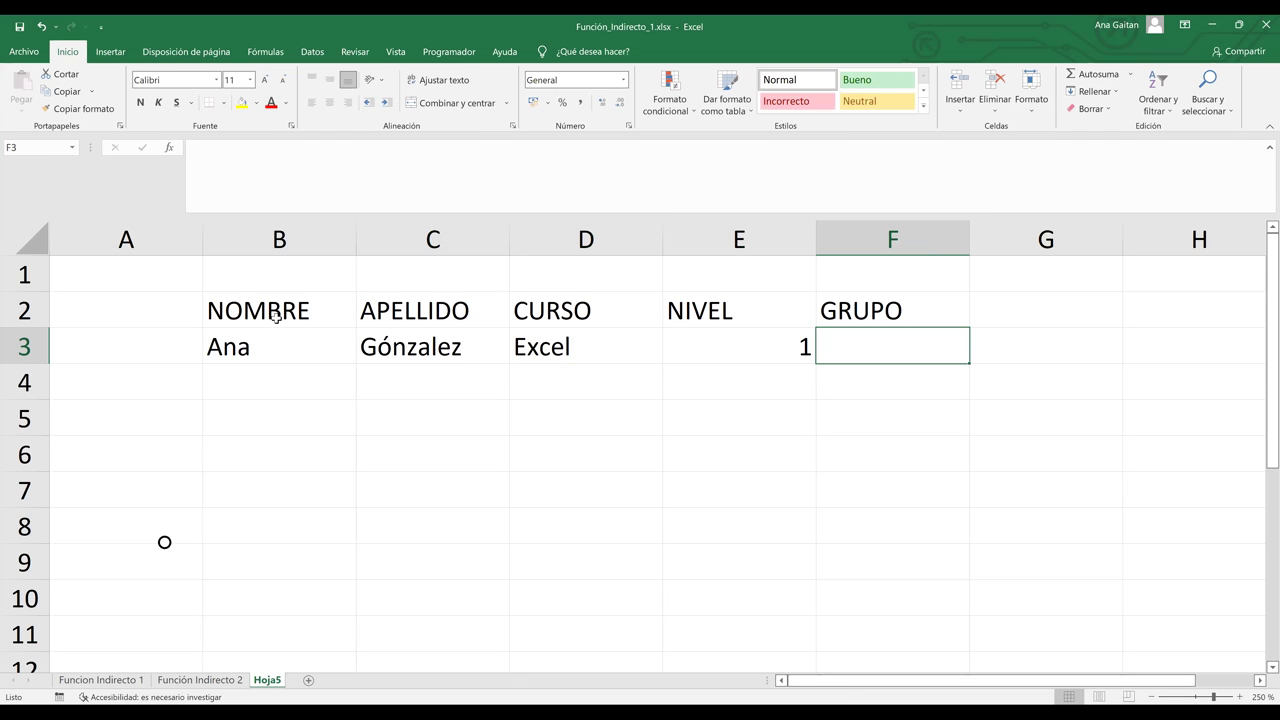
text(5)
key(Down)
Step: Fill row 4 with the second student's name and surname, course Word, level 2, group 10
key(Left)
key(Left)
key(Left)
key(Left)
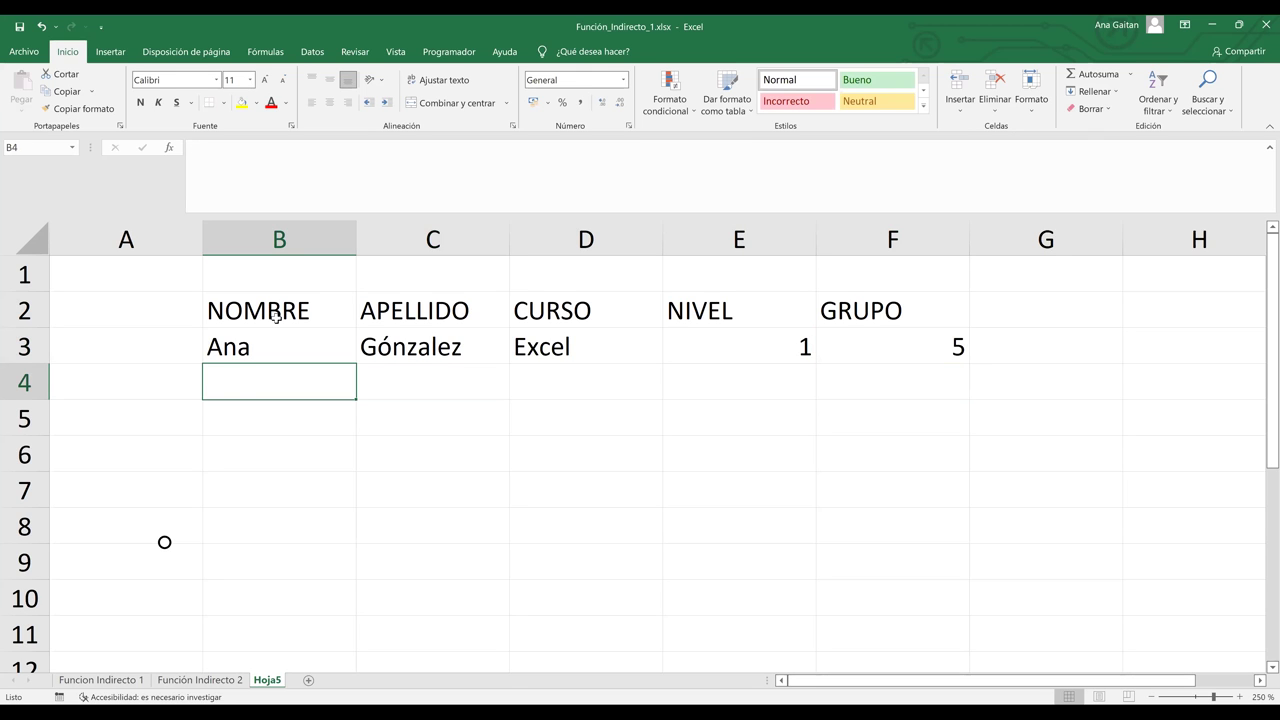
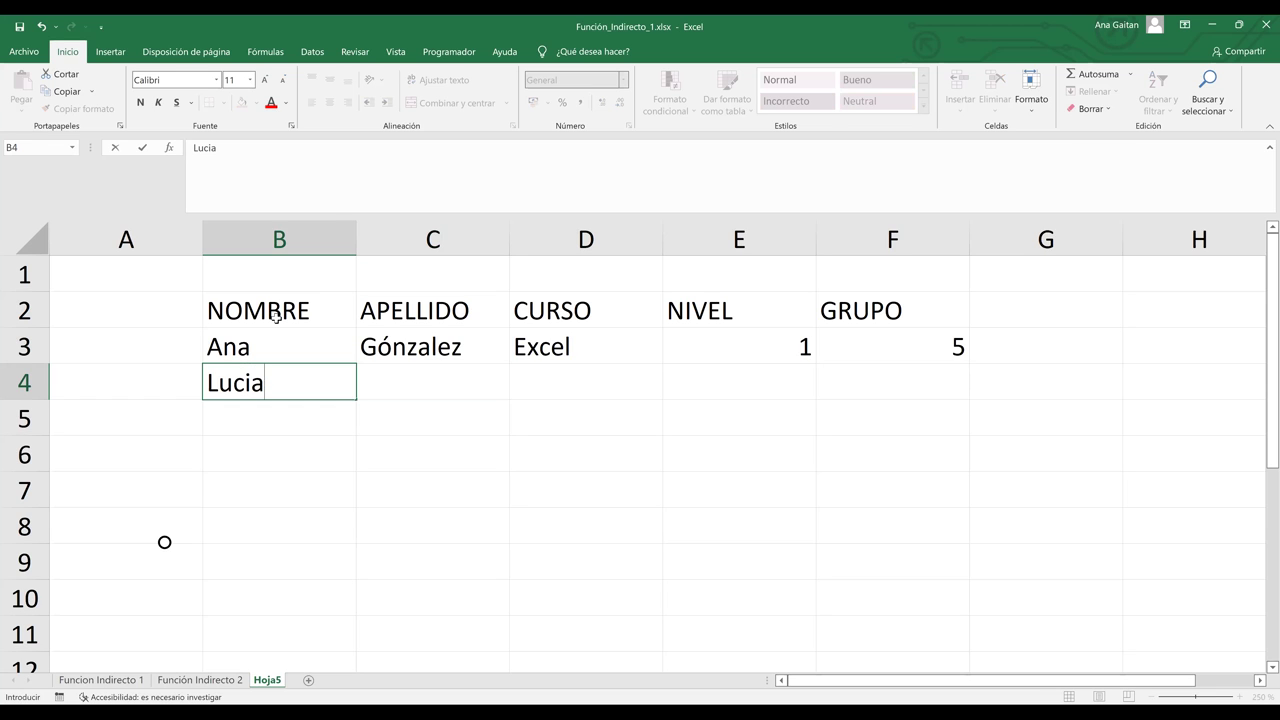
key(Tab)
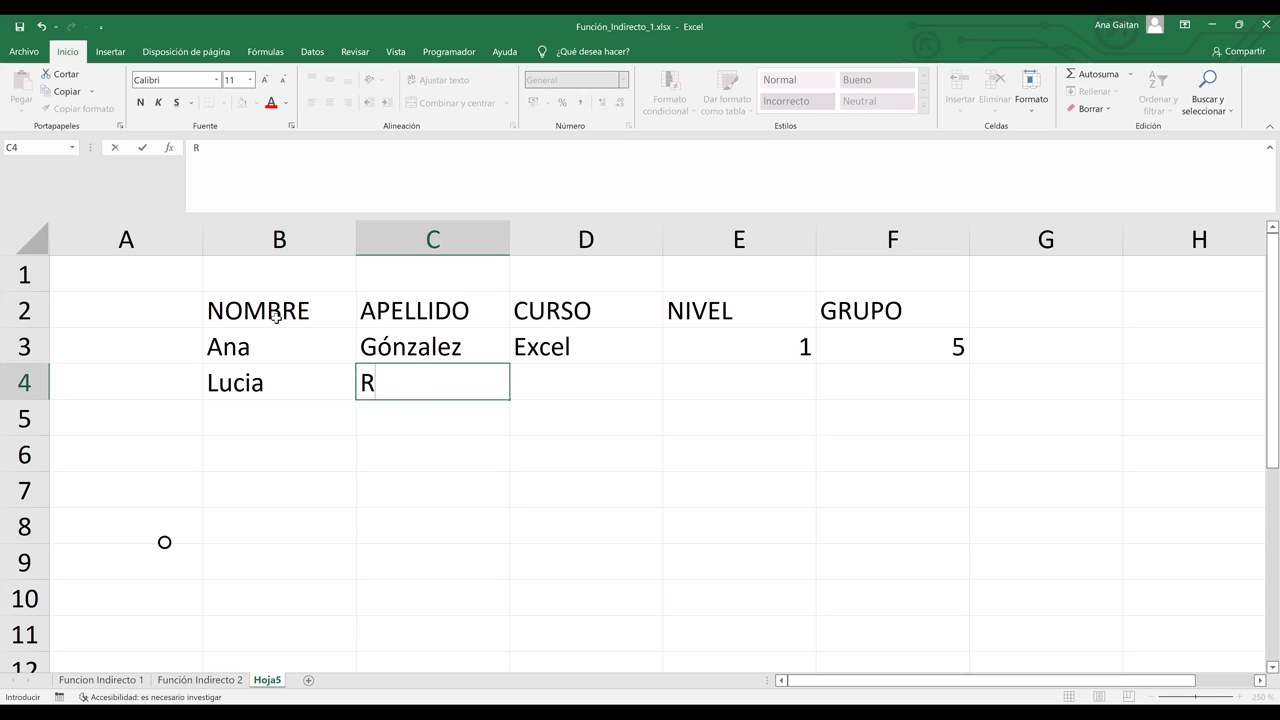
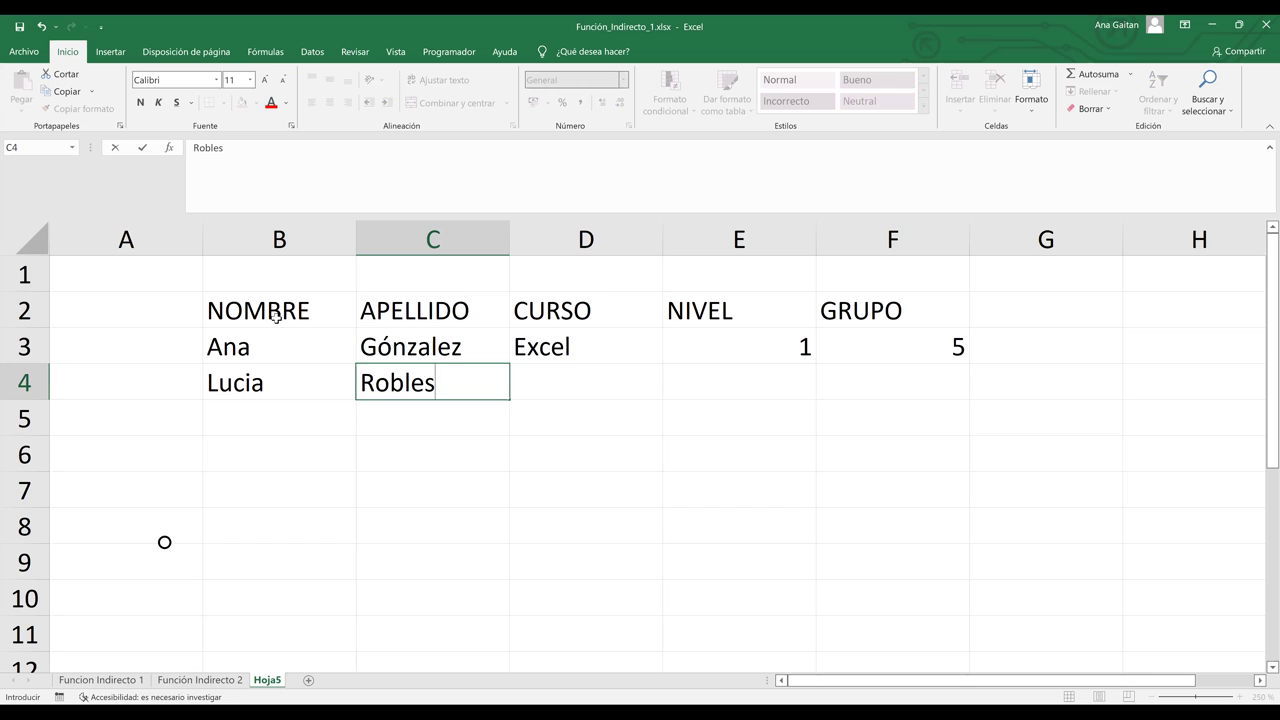
key(Tab)
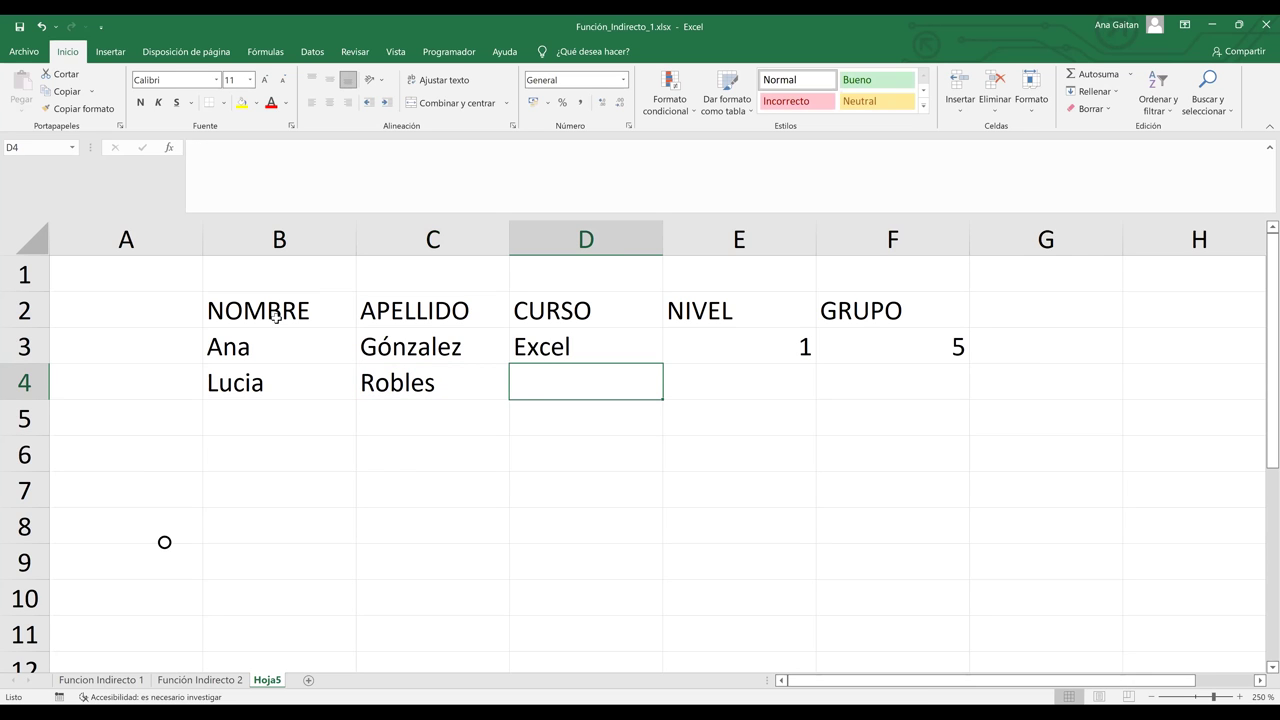
text(Word)
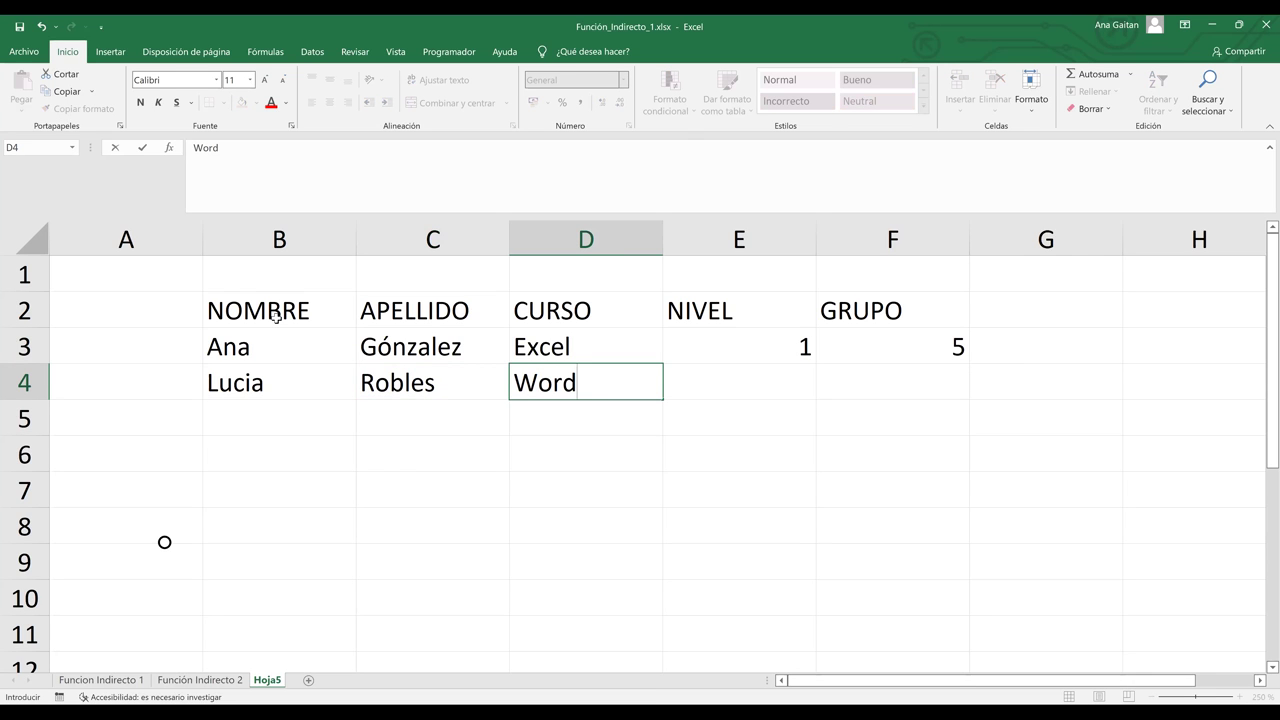
key(Tab)
text(2)
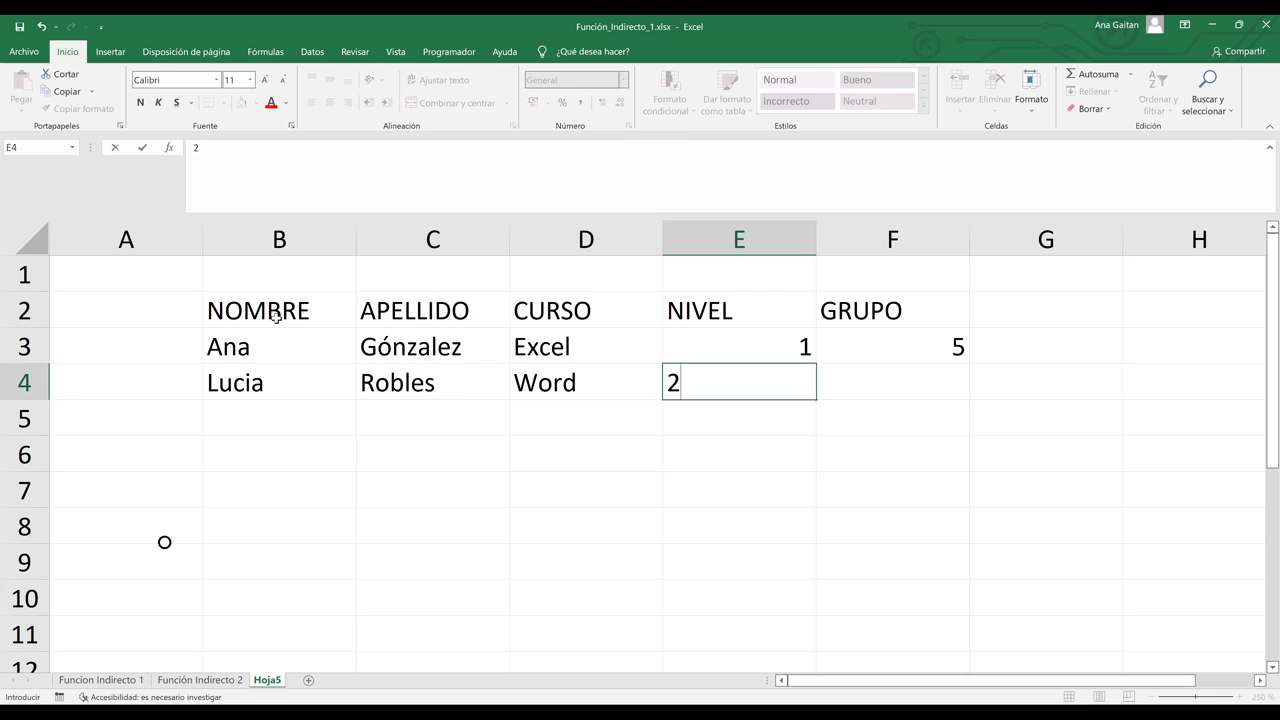
key(Tab)
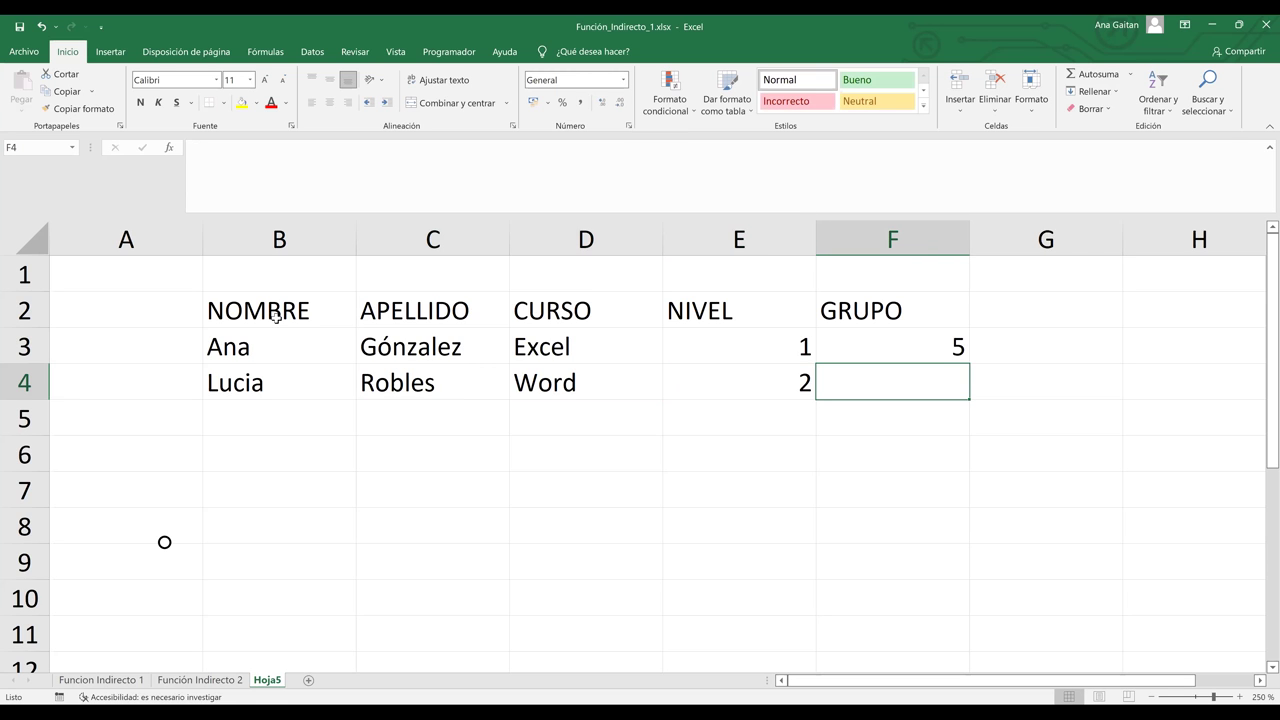
text(10)
key(Return)
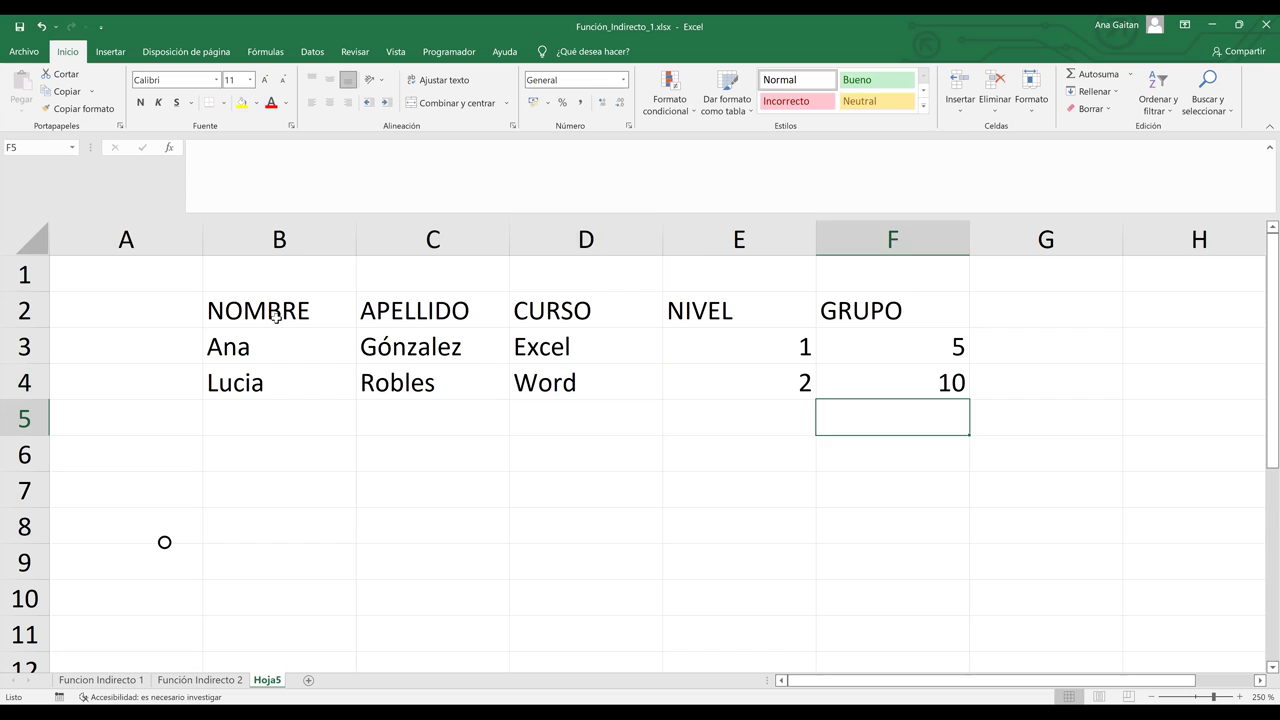
Step: Fill row 5 with the third student's name and surname, course PowerPoint, level 1, group 8
key(Left)
key(Left)
key(Left)
key(Left)
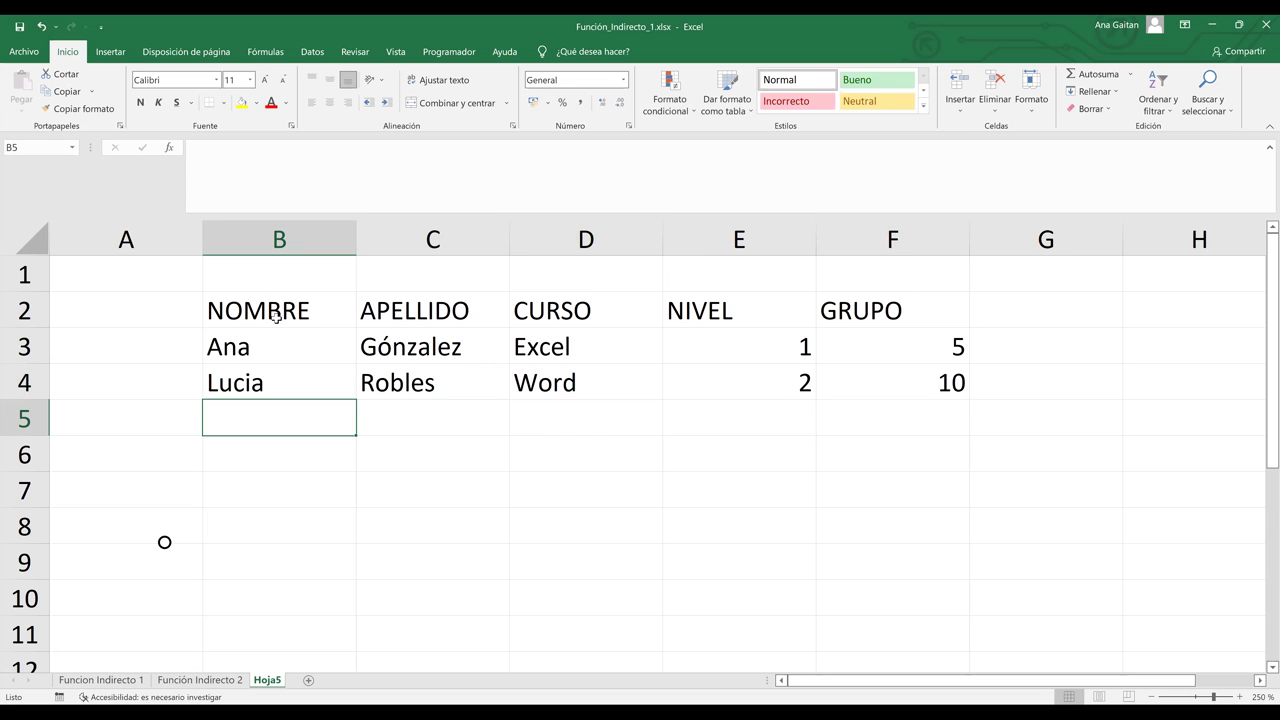
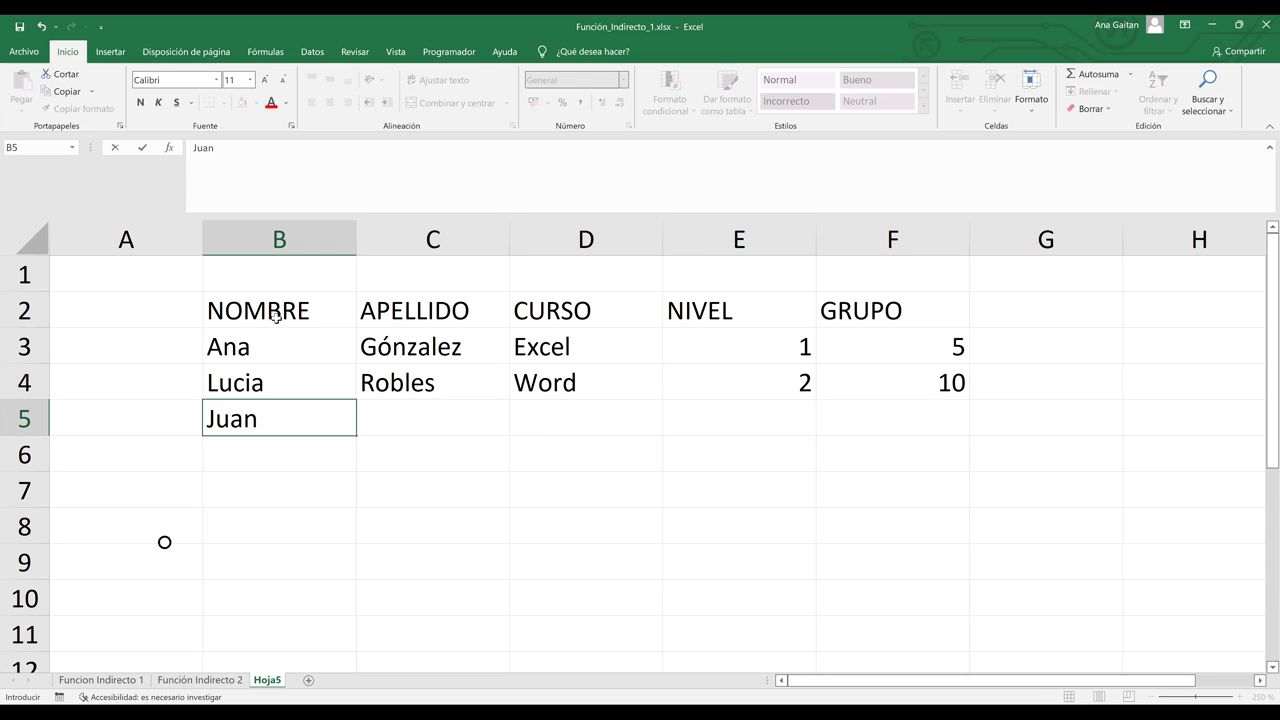
key(Tab)
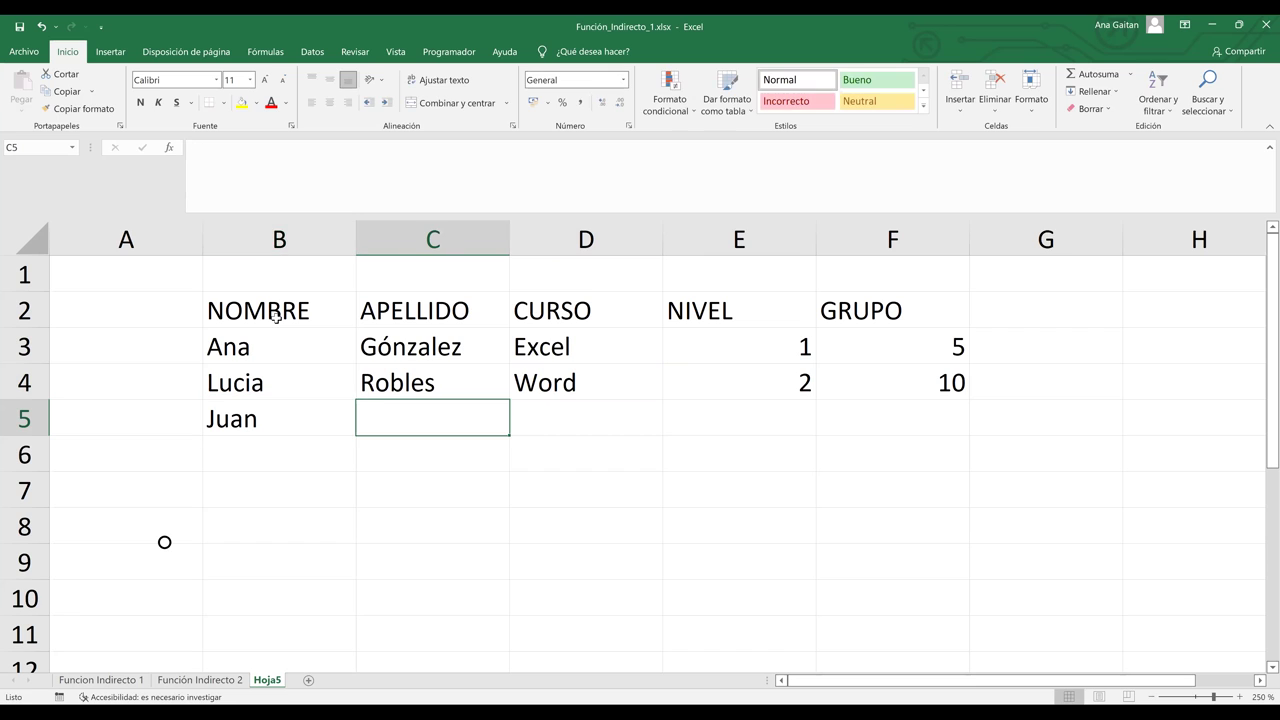
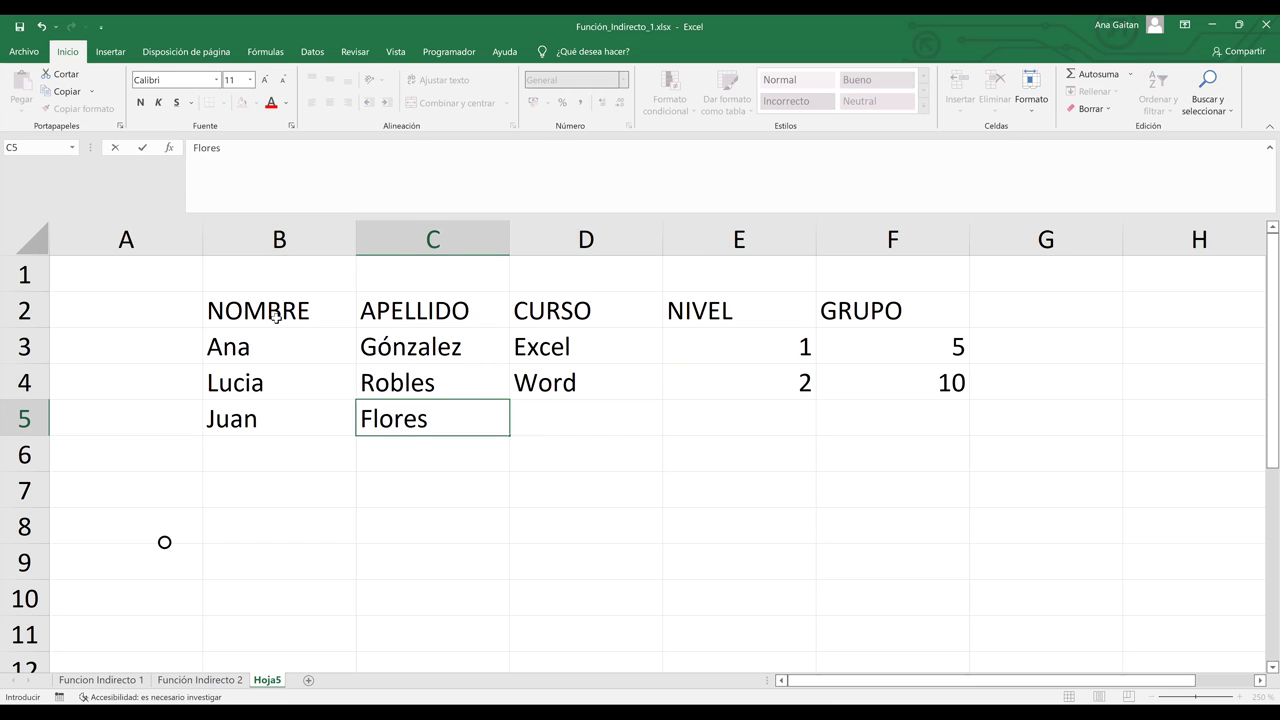
key(Tab)
text(Po)
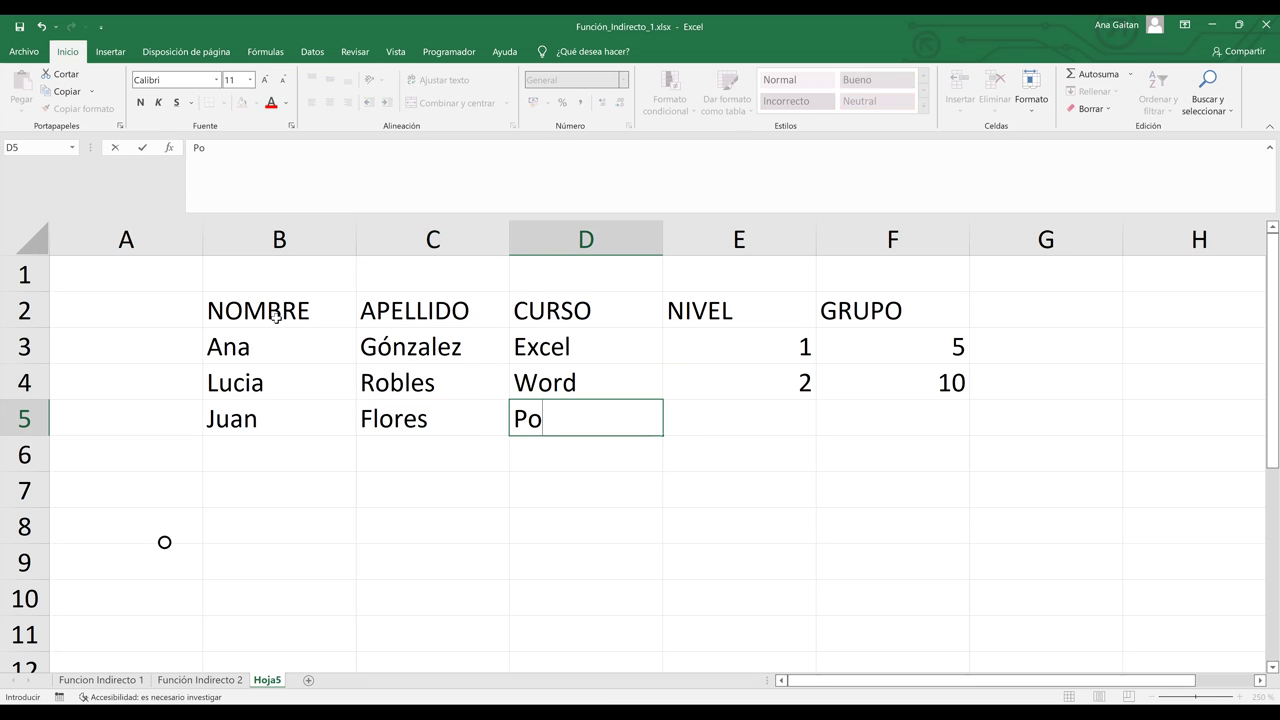
text(werPoint)
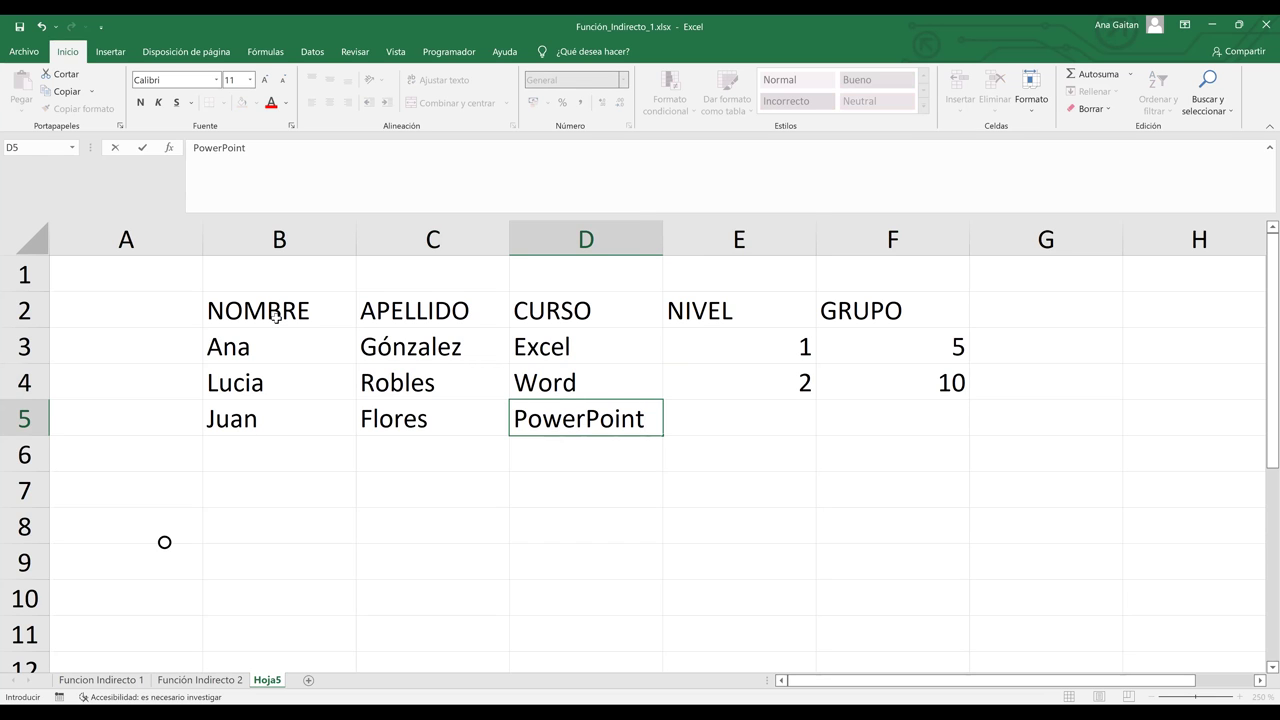
key(Tab)
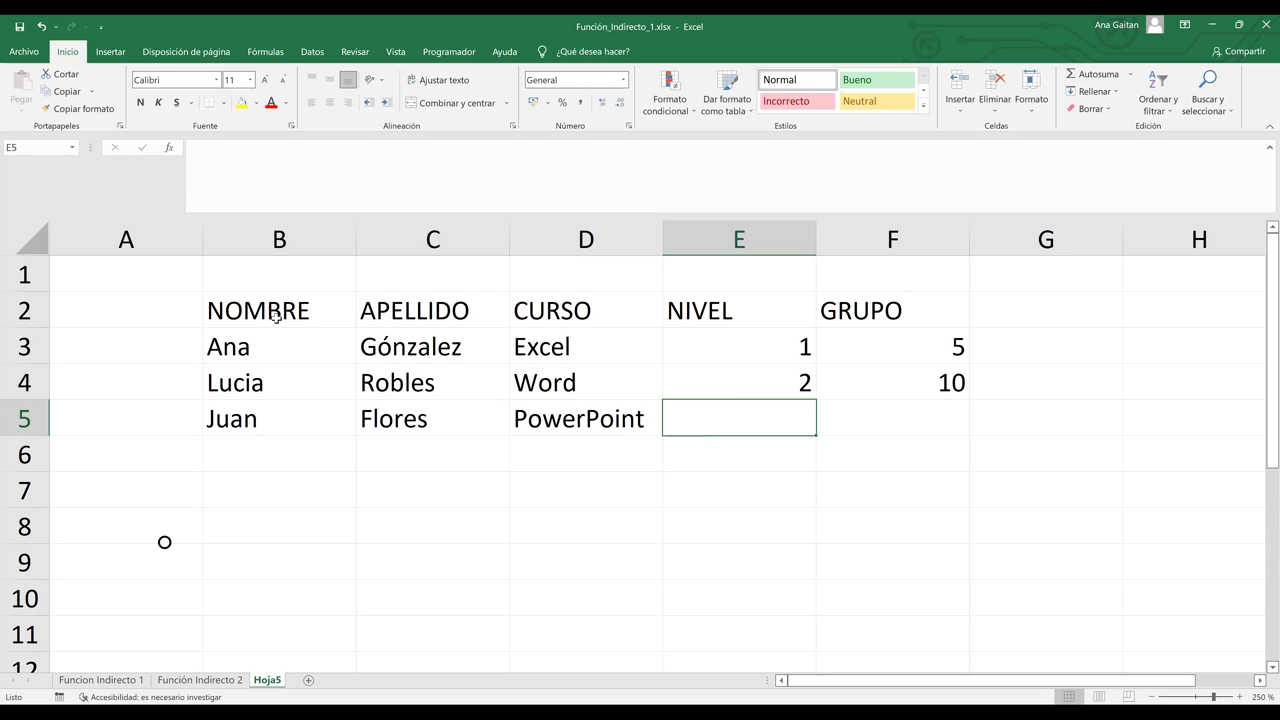
text(1)
key(Tab)
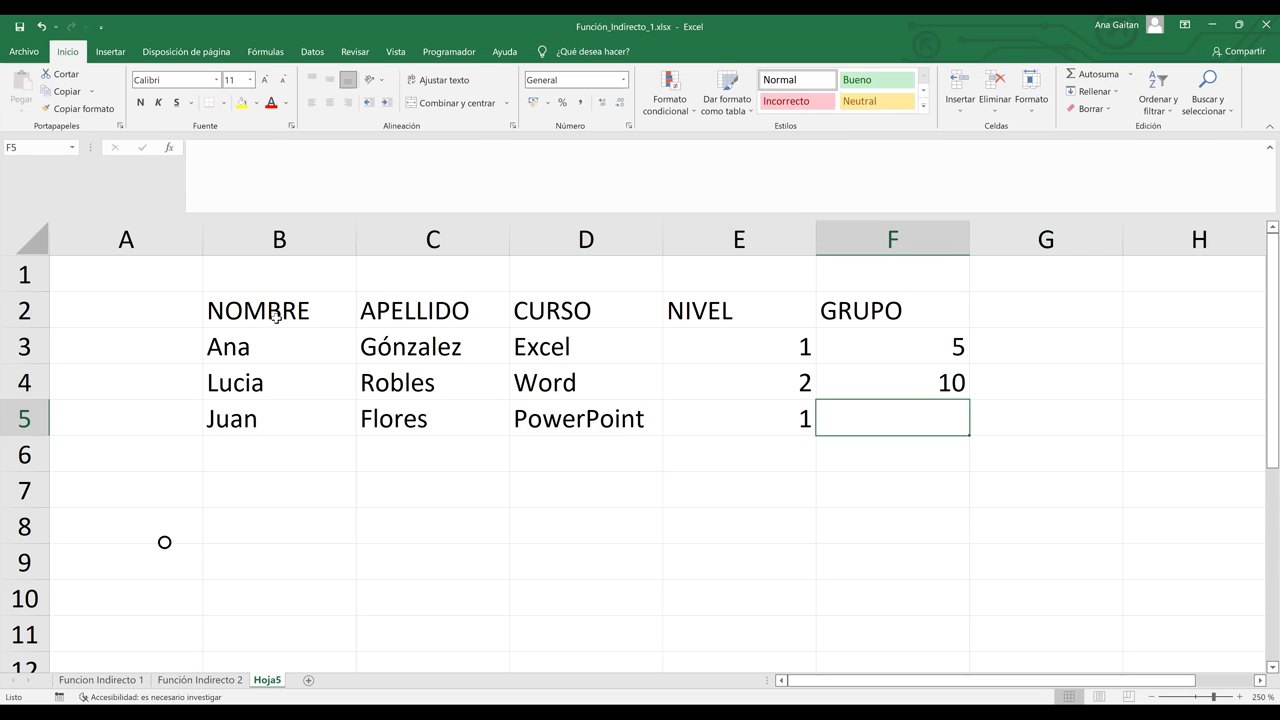
text(8)
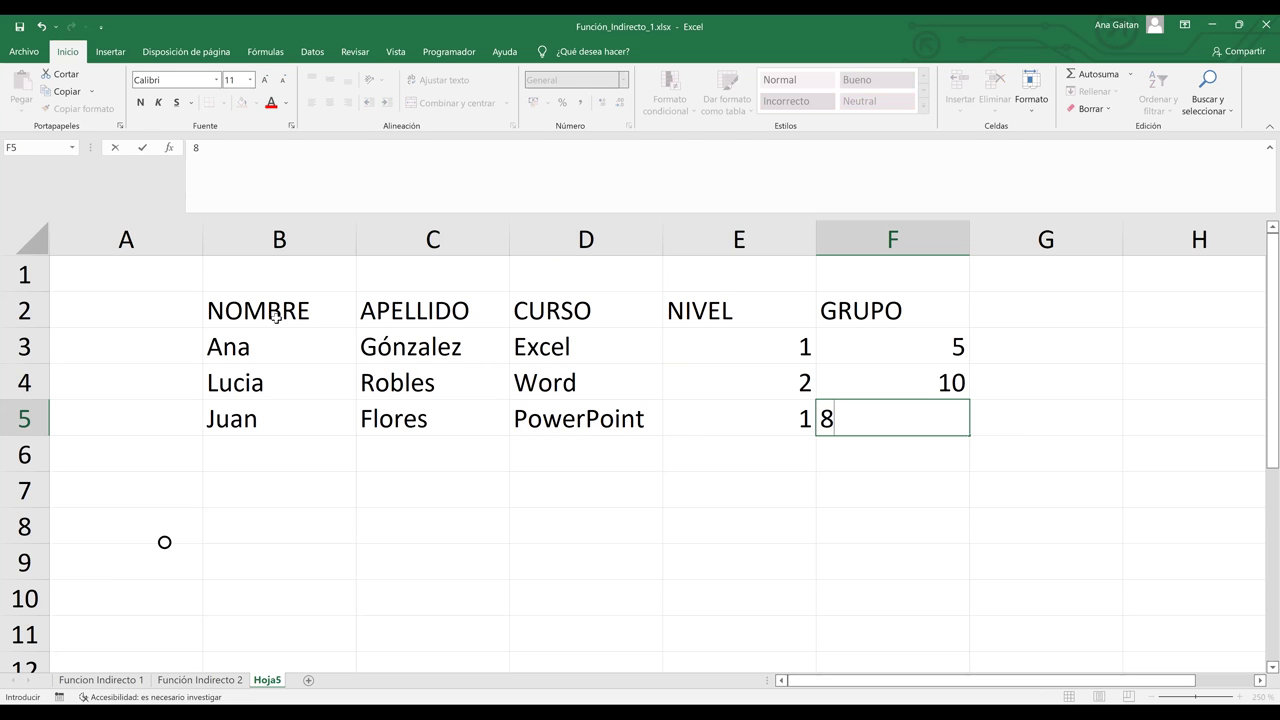
key(Tab)
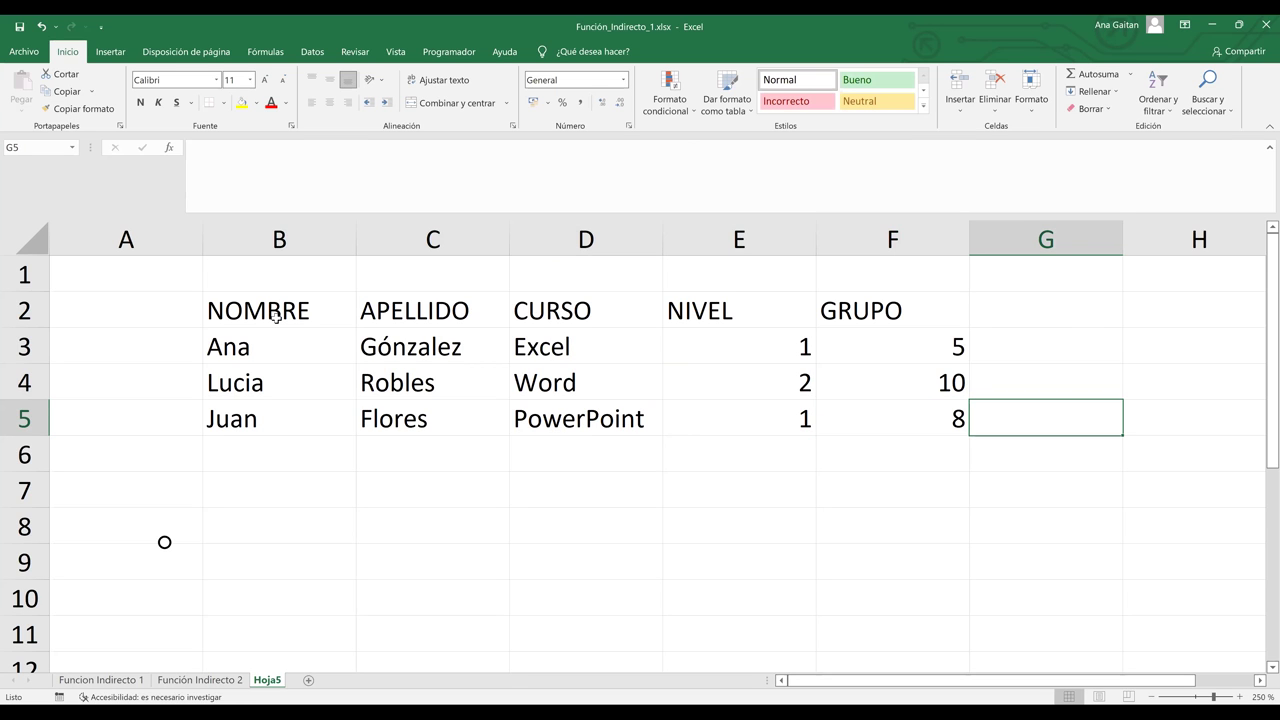
Step: Select the student table B2:F5 and apply Todos los bordes to every cell
click(276, 316)
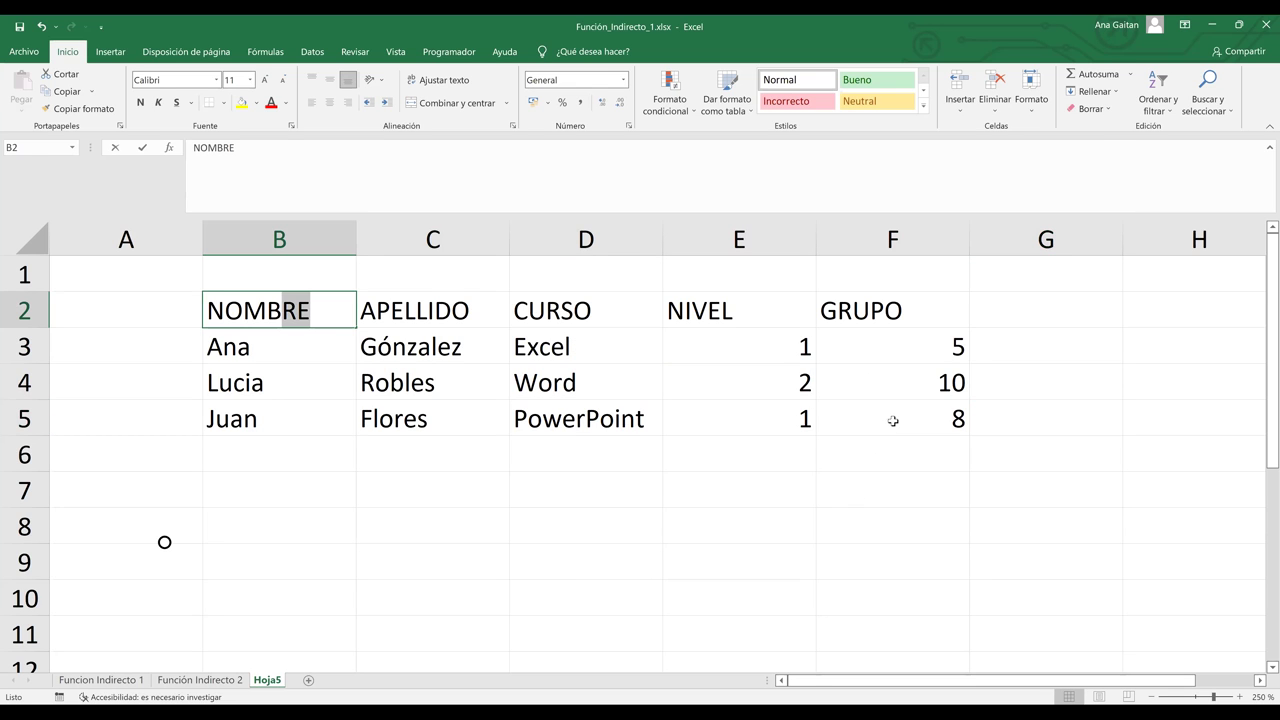
click(893, 490)
click(893, 418)
key(ctrl+shift+Home)
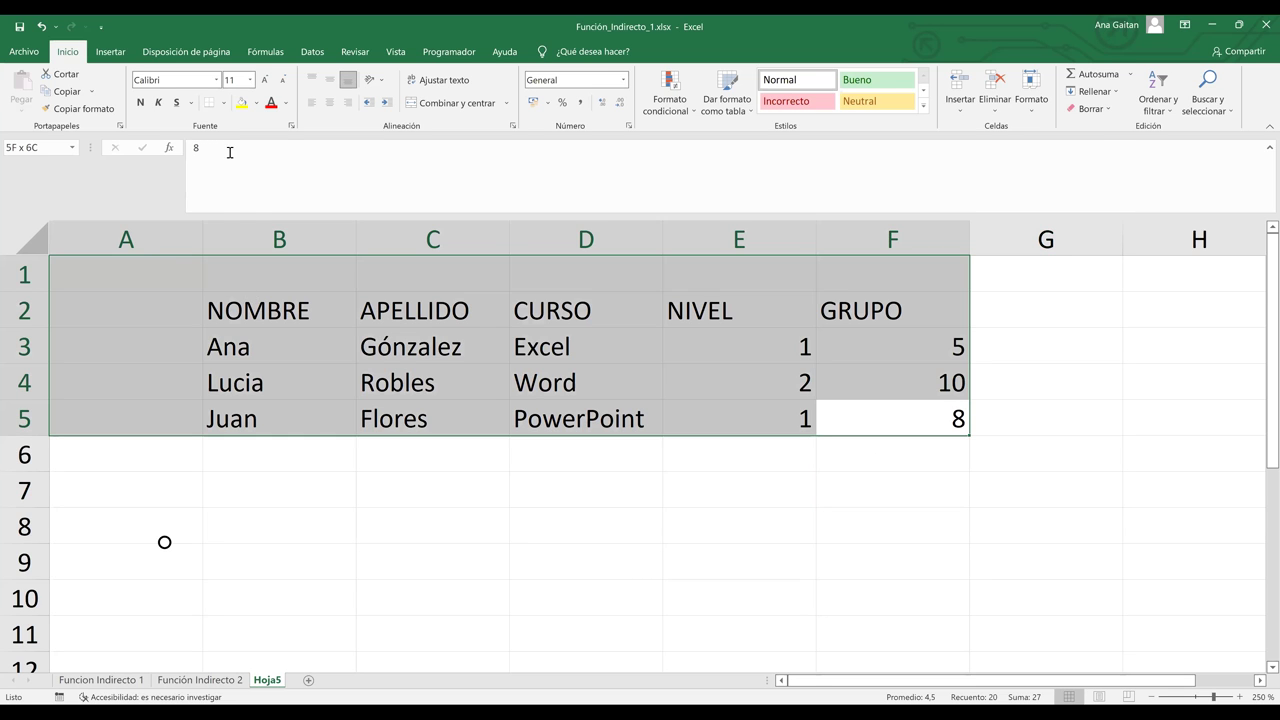
key(shift+Down)
key(shift+Right)
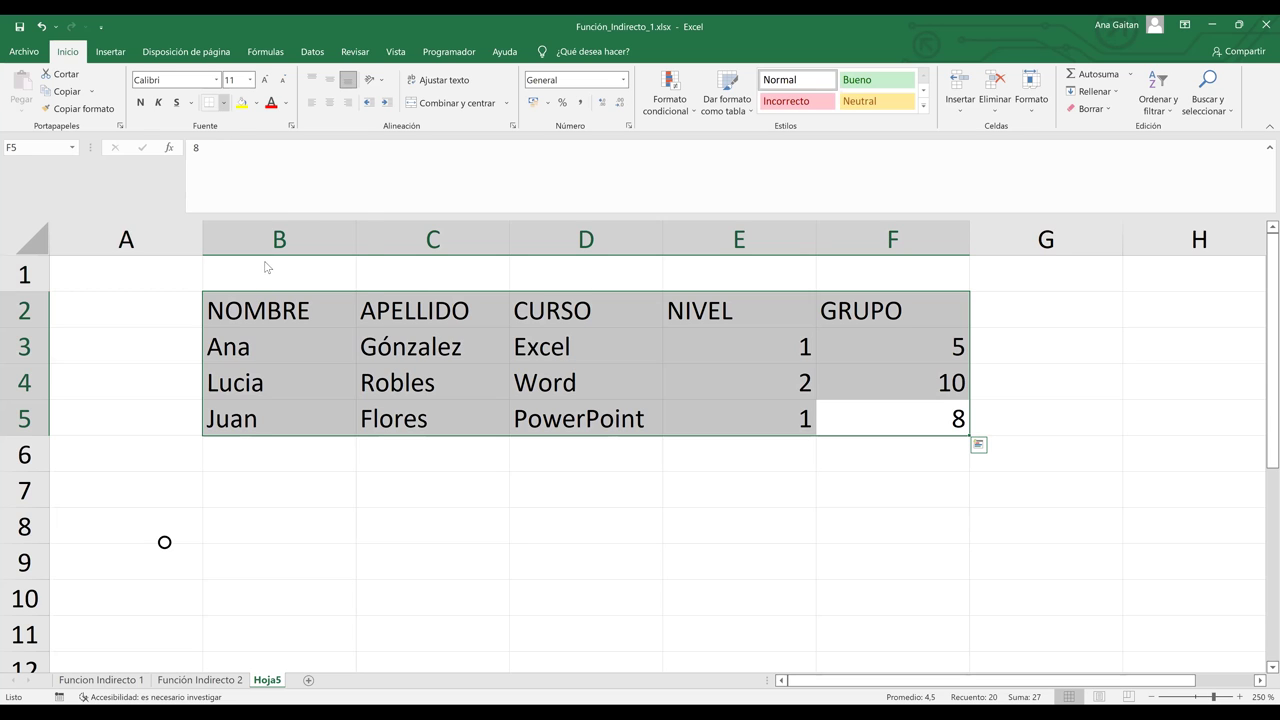
key(alt+h)
key(b)
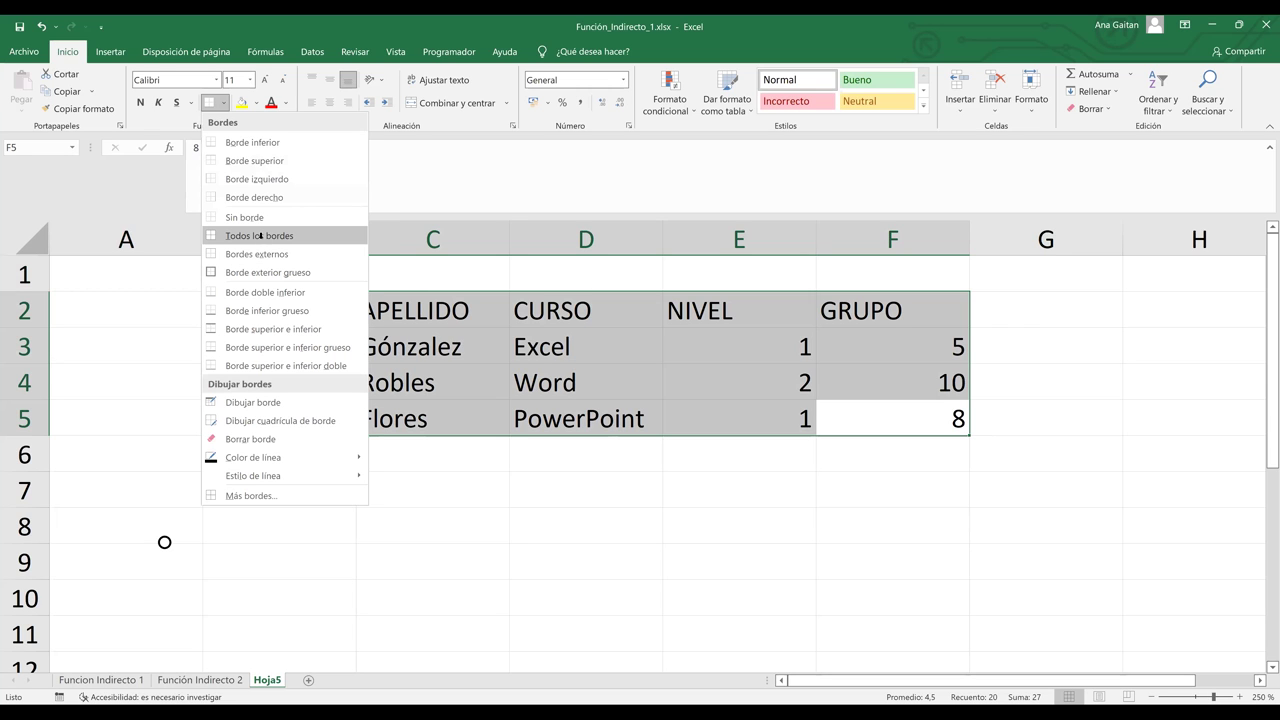
click(260, 235)
click(867, 488)
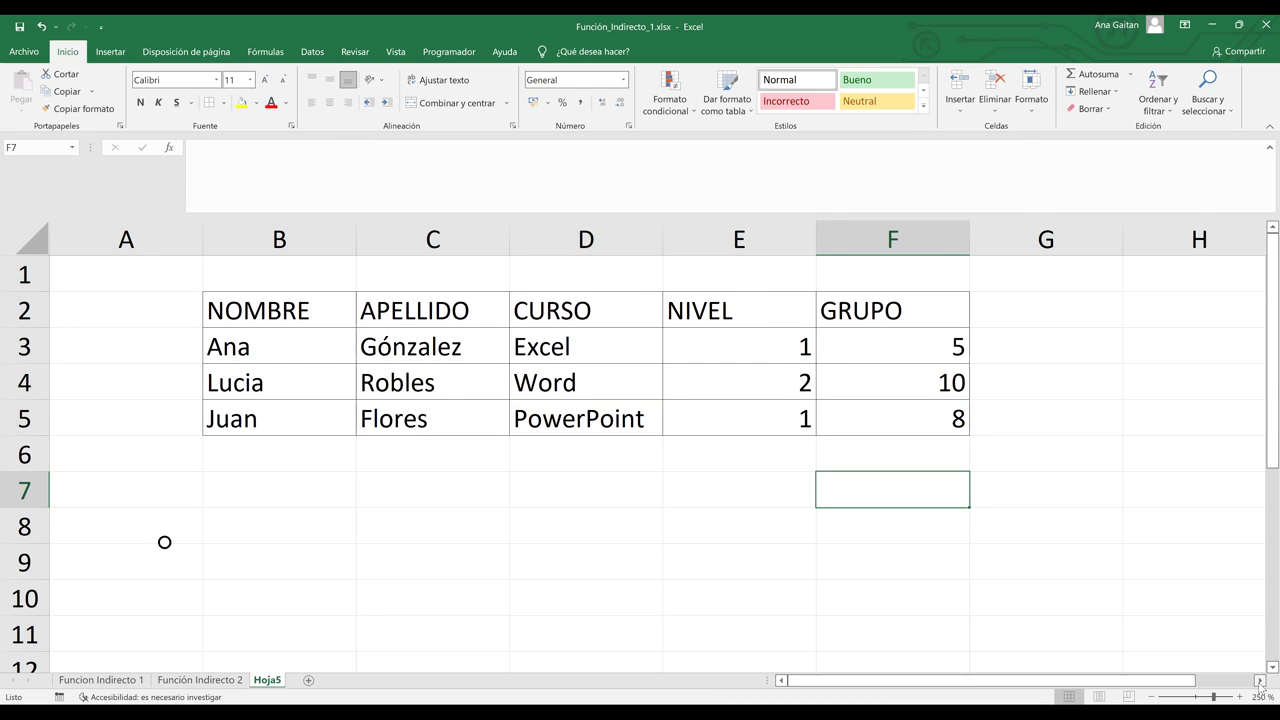
Step: Readjust the sheet zoom to 110% and return to the top of the sheet at H1
click(1260, 681)
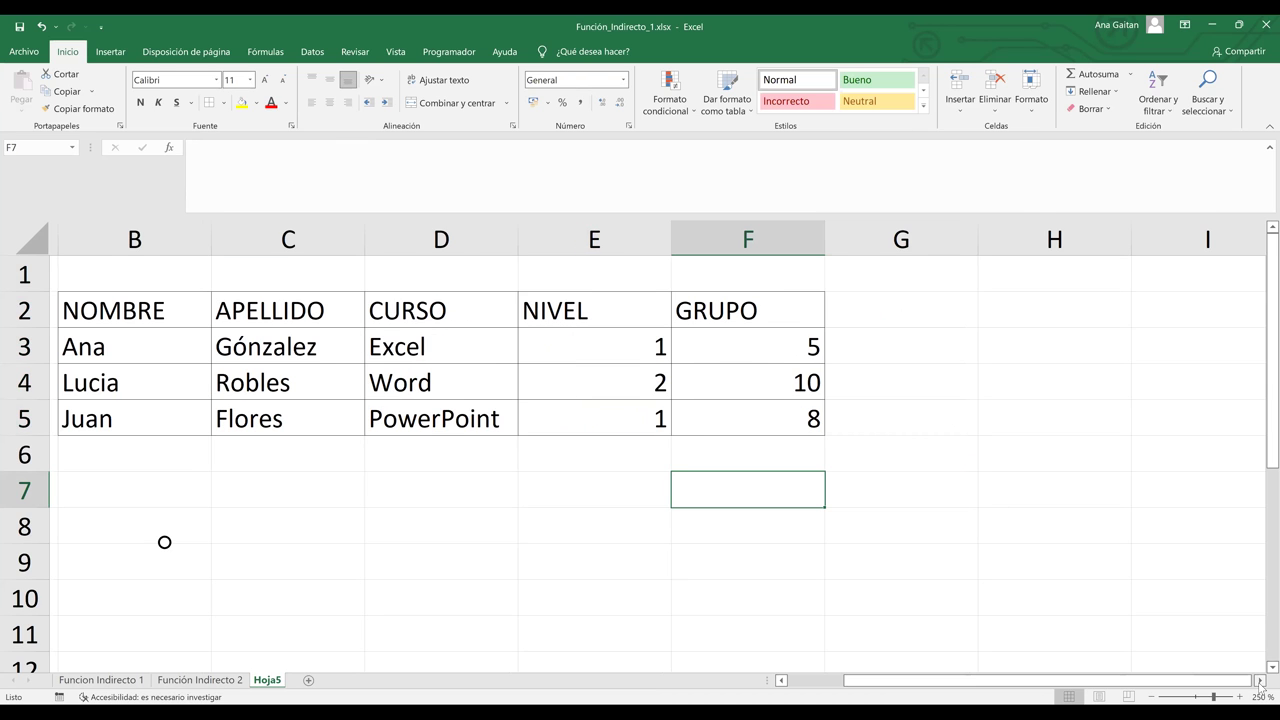
click(1197, 697)
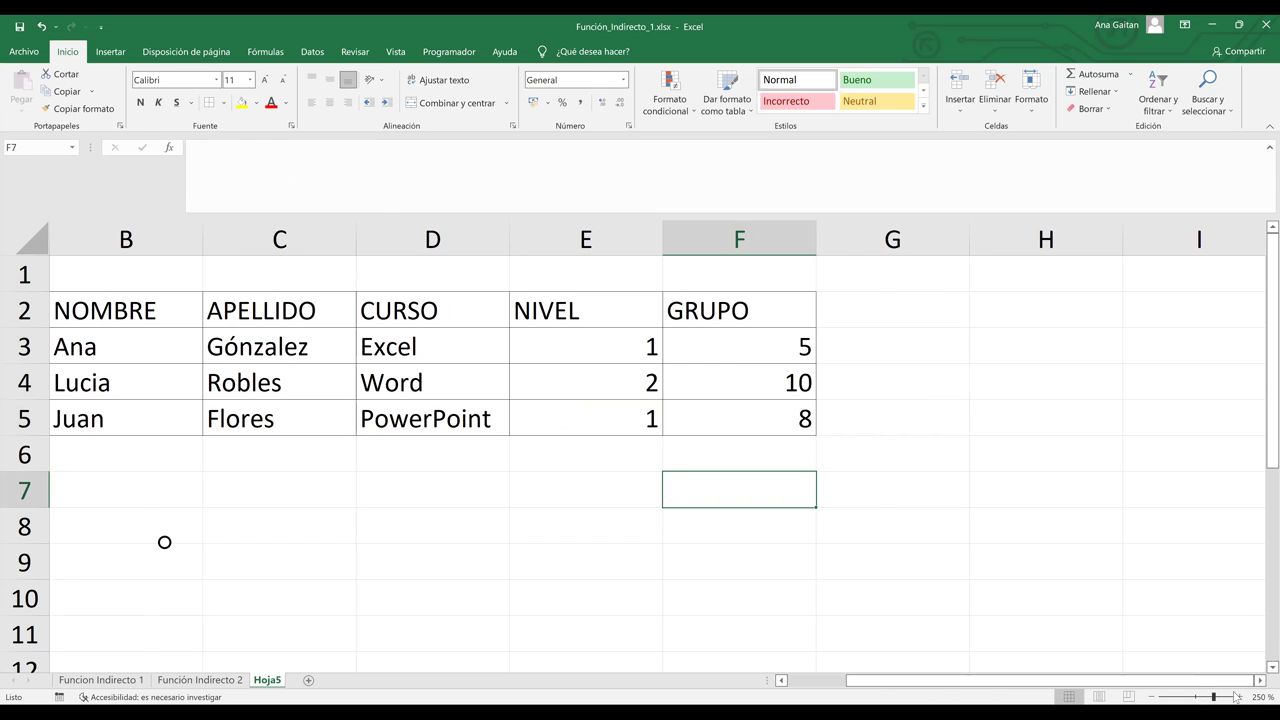
click(1242, 697)
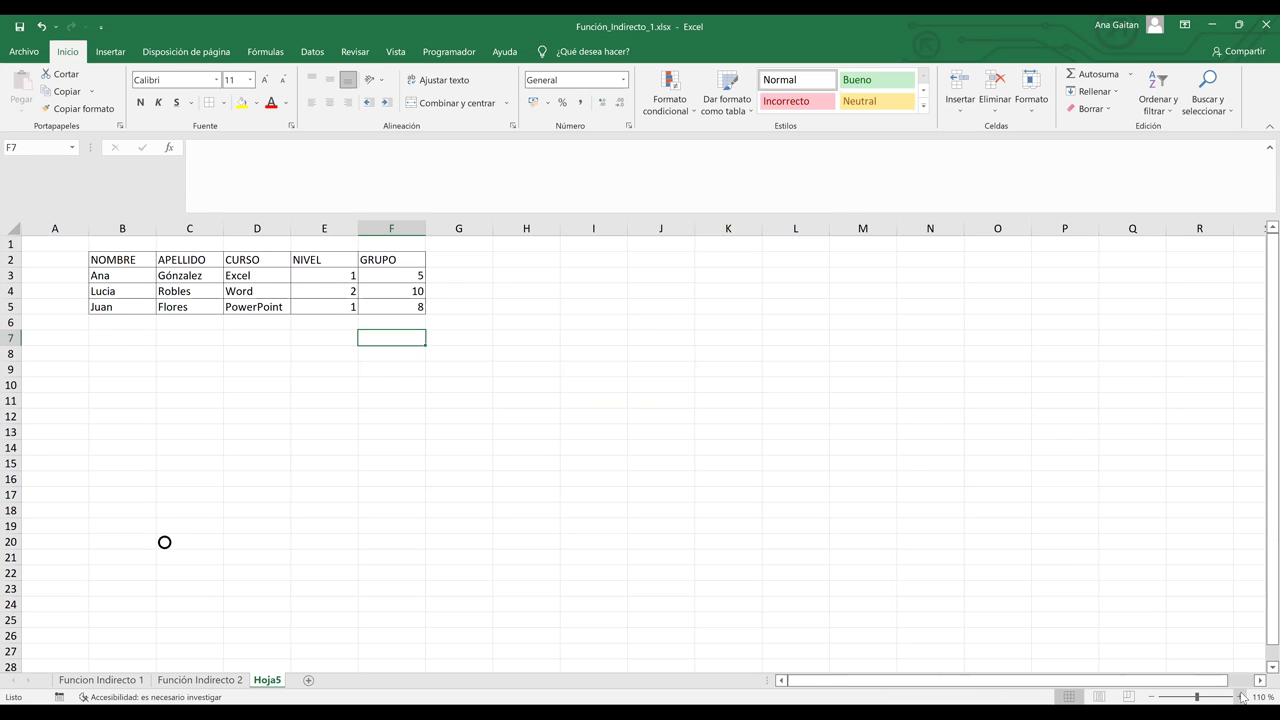
scroll(1220, 685, up, 1)
scroll(666, 265, up, 1)
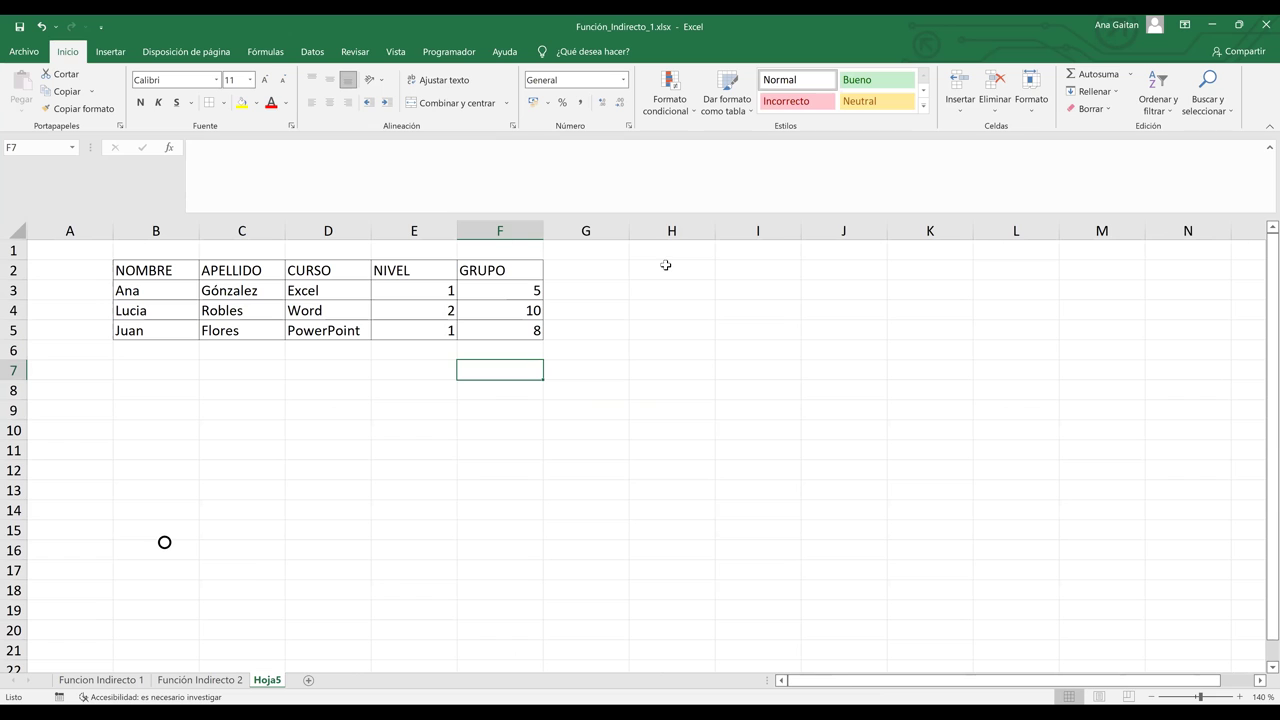
click(664, 250)
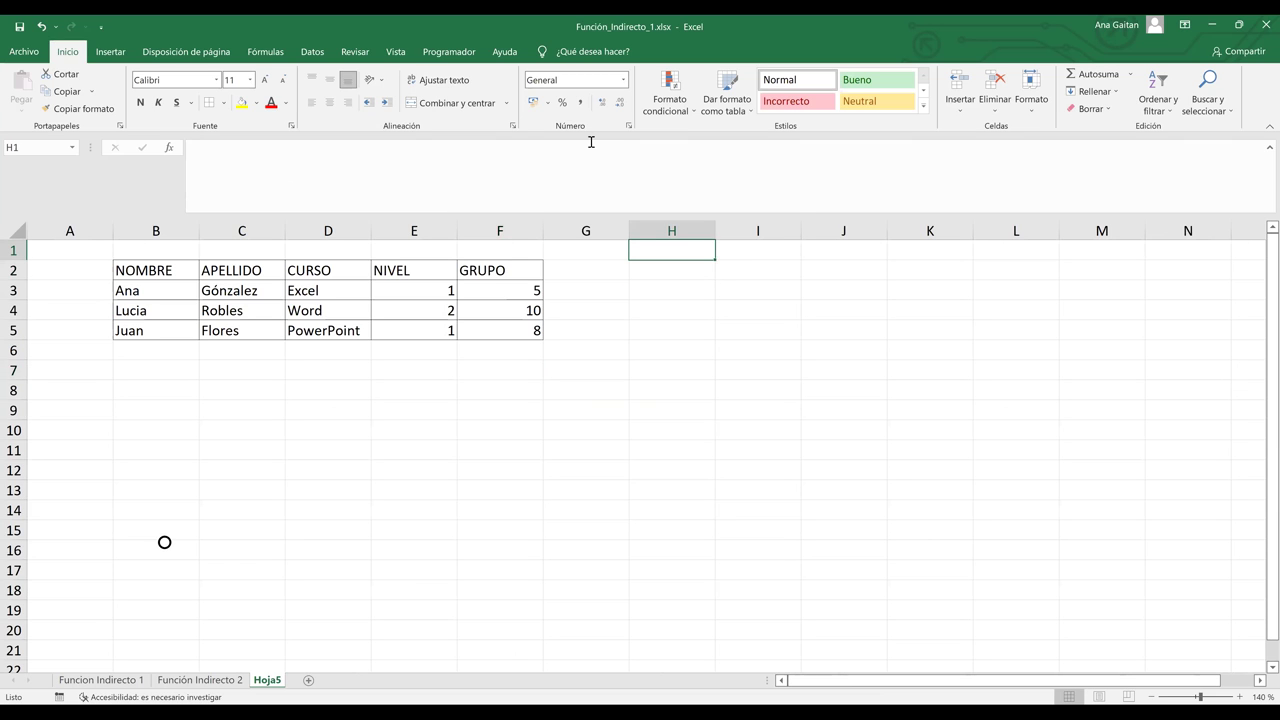
Step: Merge and centre H1:I1 and title it Falso
key(shift+Right)
click(460, 103)
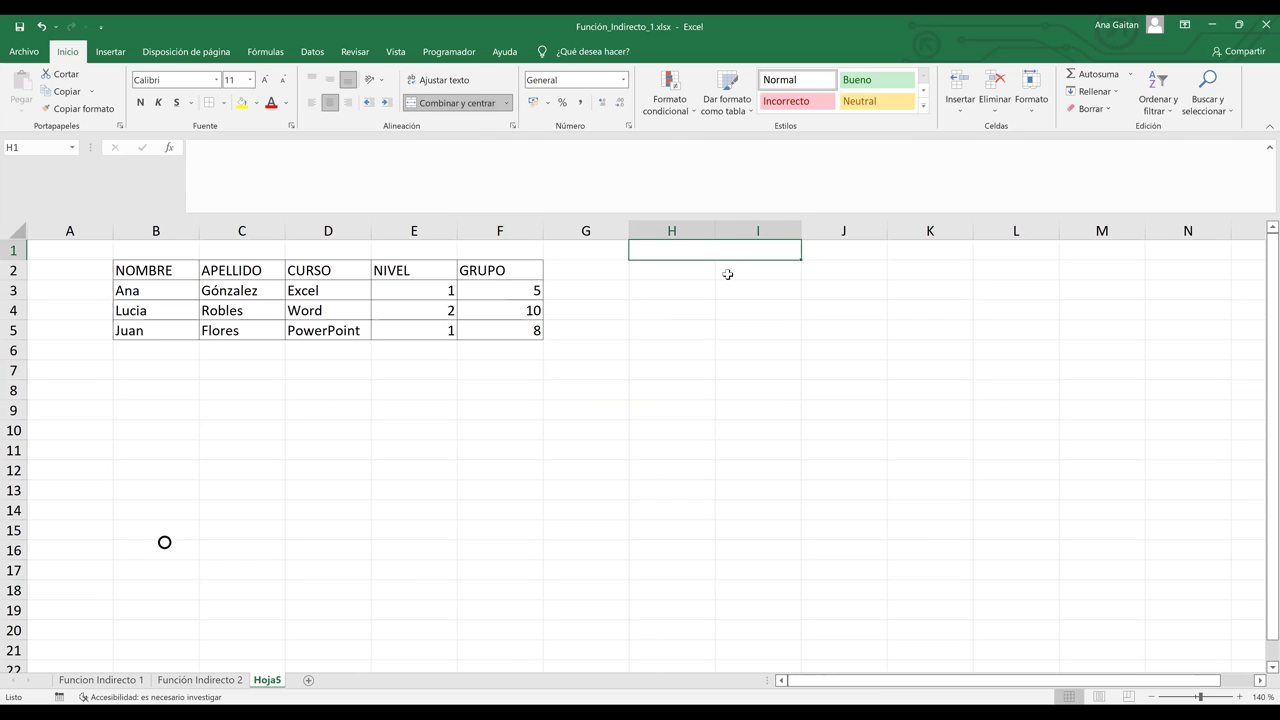
text(Falso)
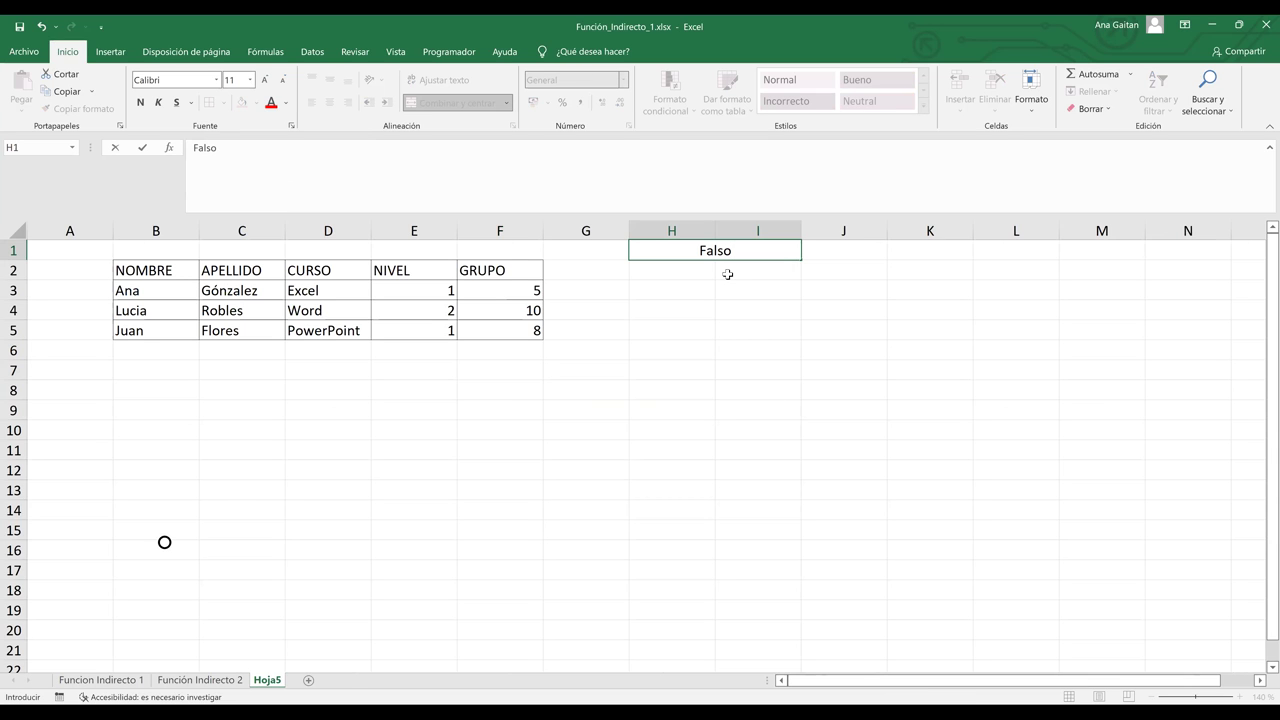
key(Return)
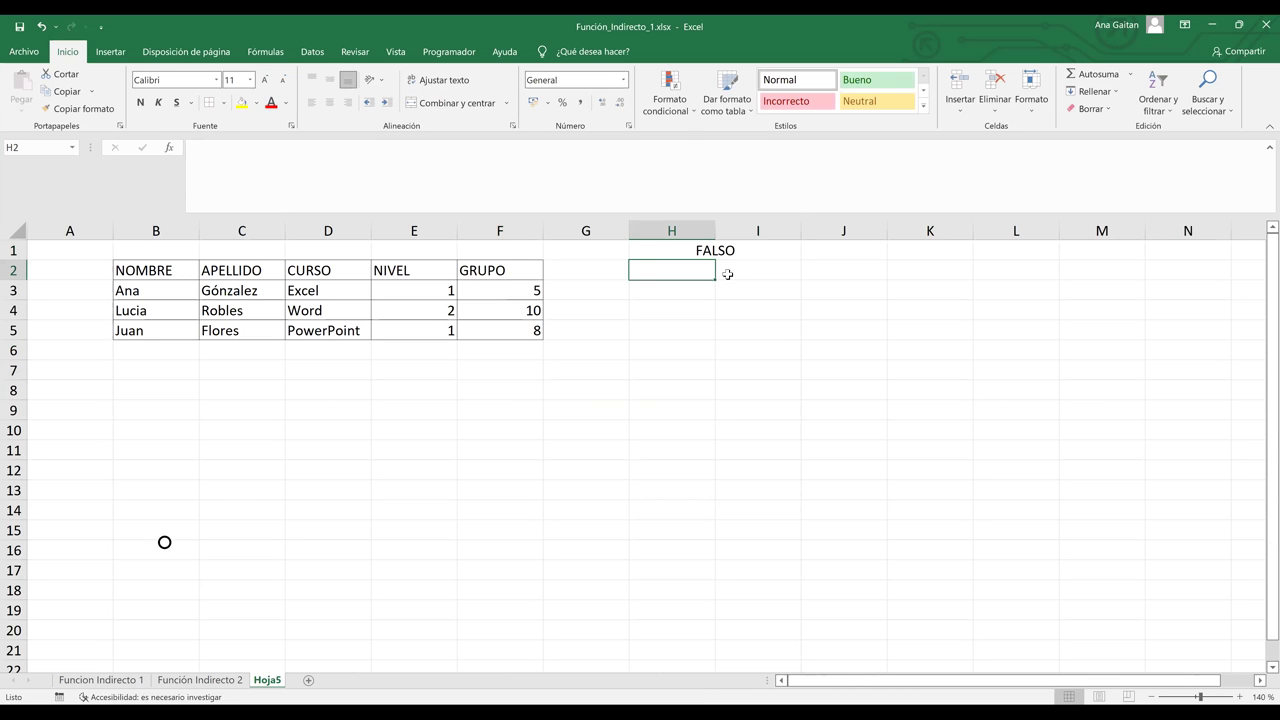
Step: Label H2 Referencia and I2 Indirecto beneath the Falso heading
text(Referencia)
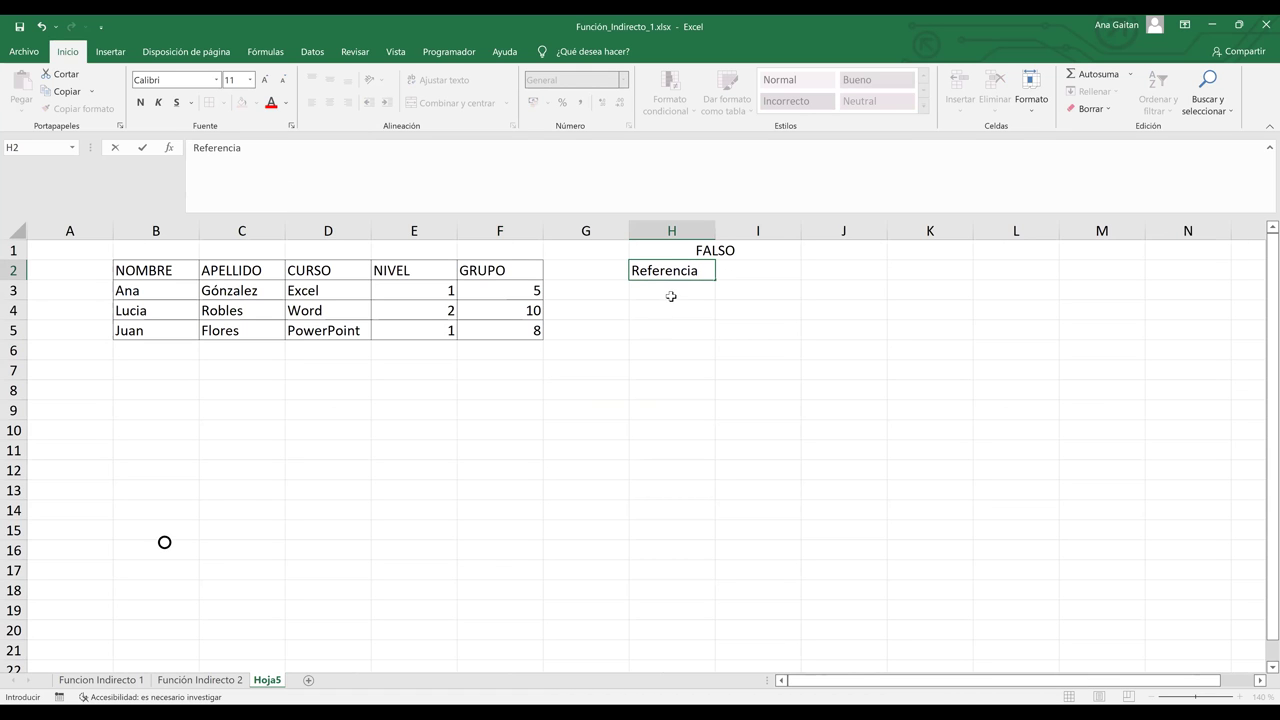
key(Return)
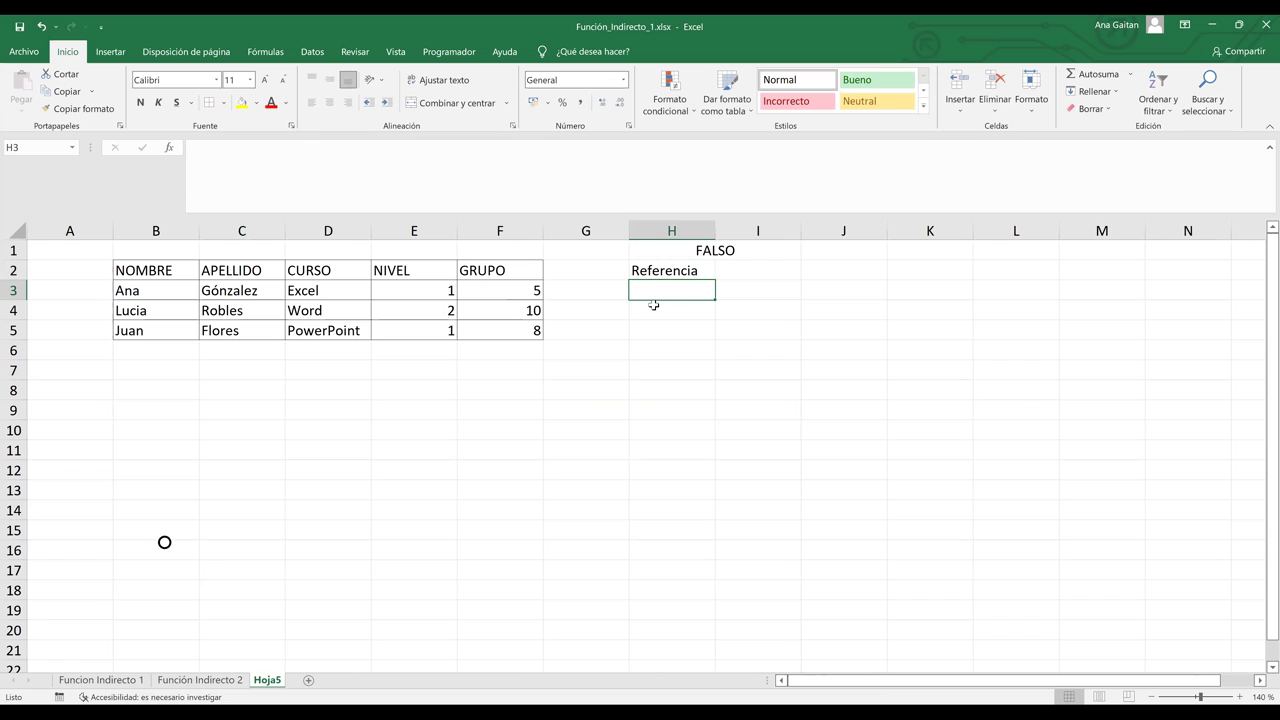
click(771, 272)
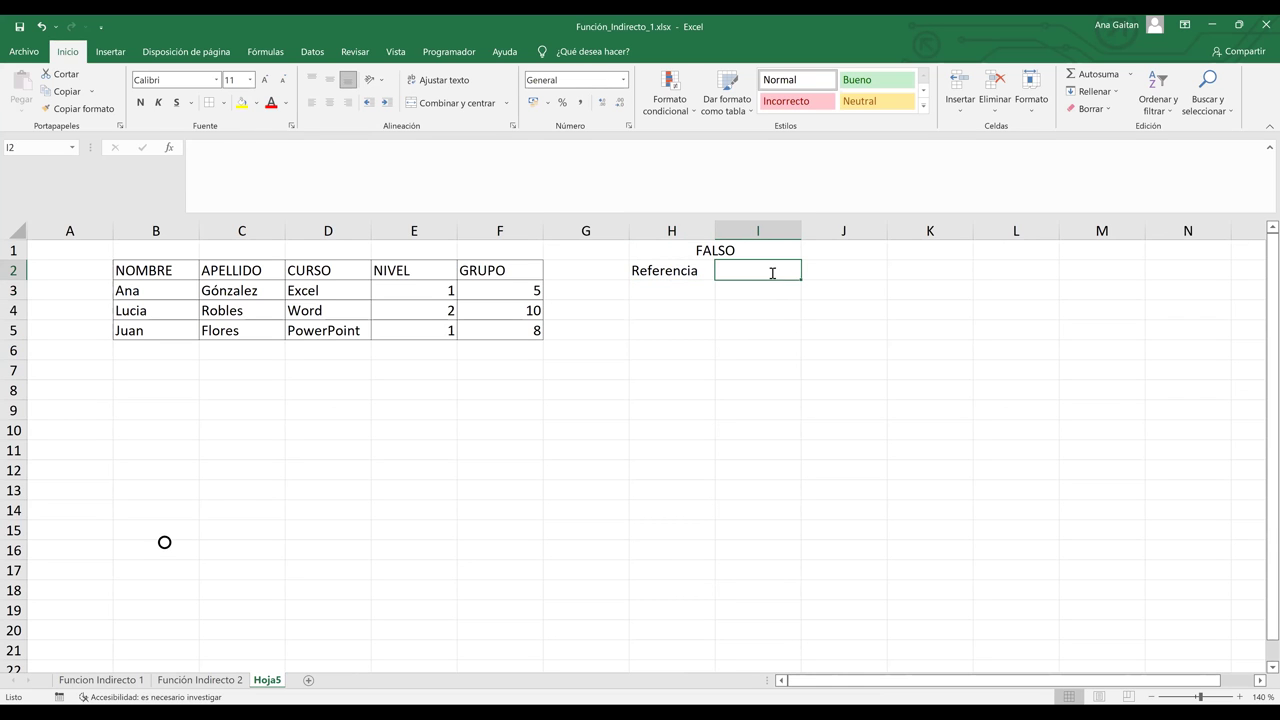
text(Indic)
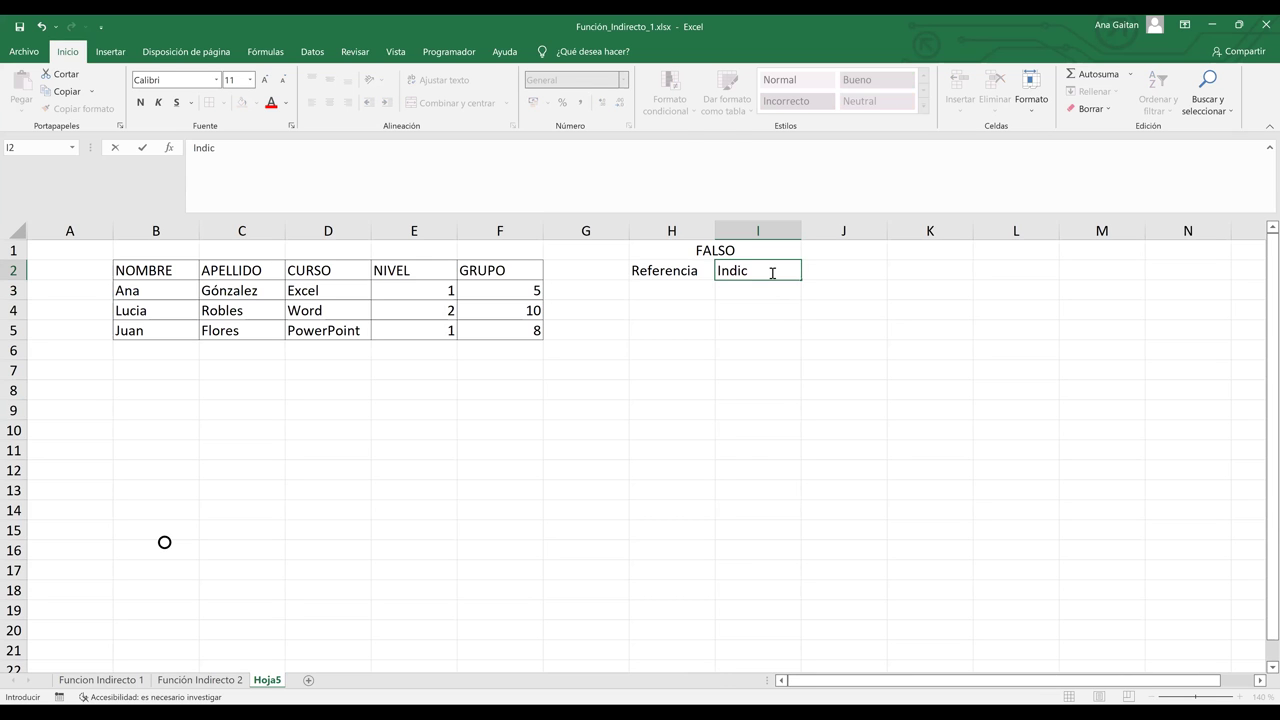
text(ric)
key(BackSpace)
key(BackSpace)
text(r)
key(BackSpace)
text(ecto)
key(Return)
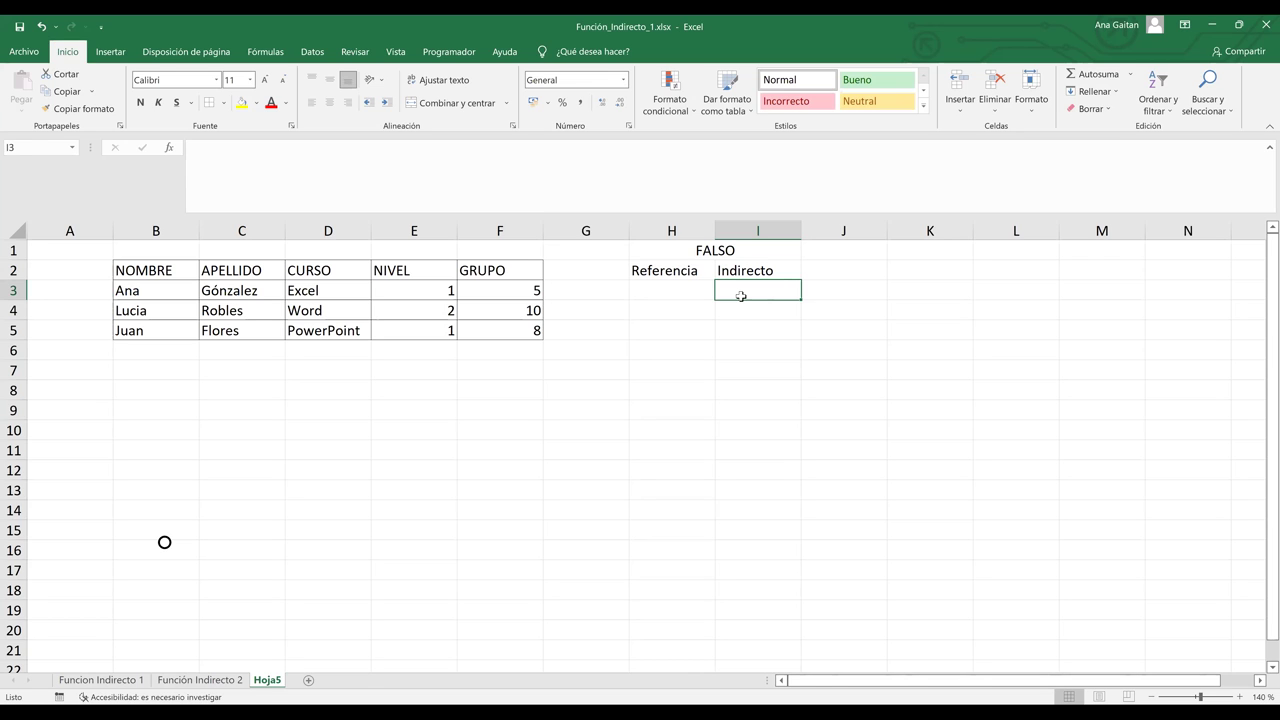
Step: Cancel the unfinished formula in I3 and select H3 under Referencia
text(=)
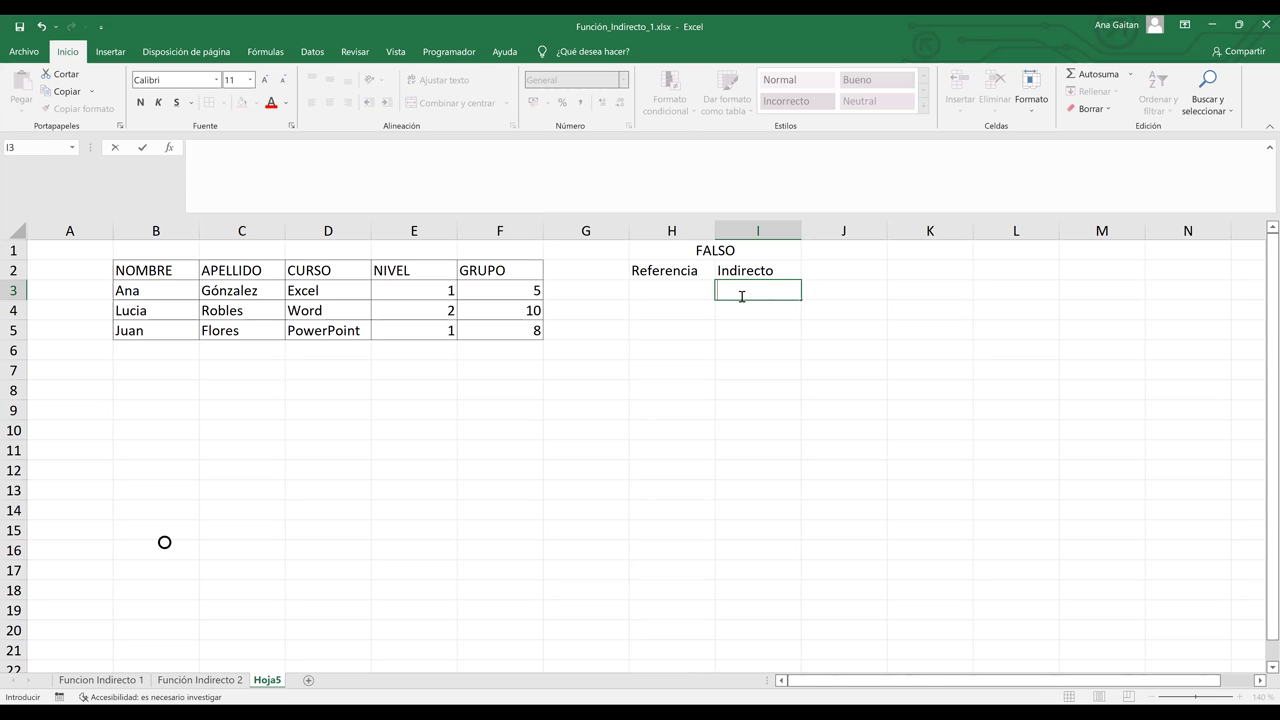
key(Escape)
click(754, 335)
click(677, 285)
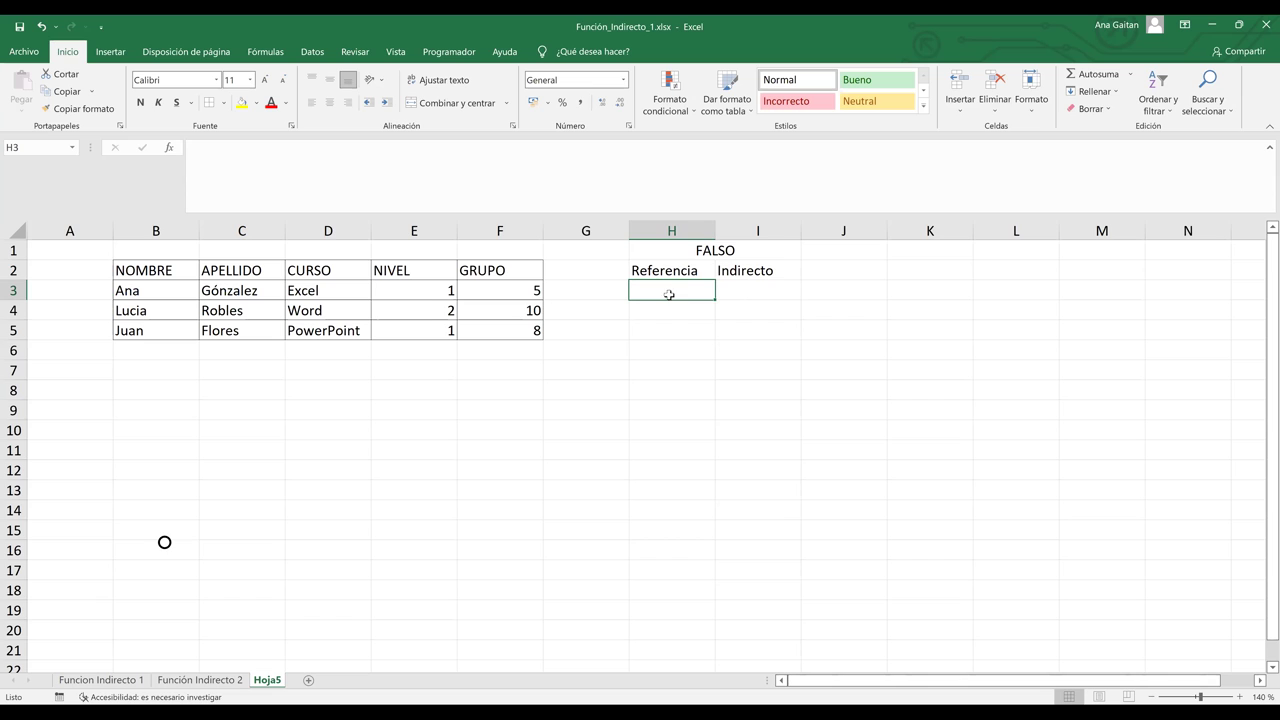
click(345, 311)
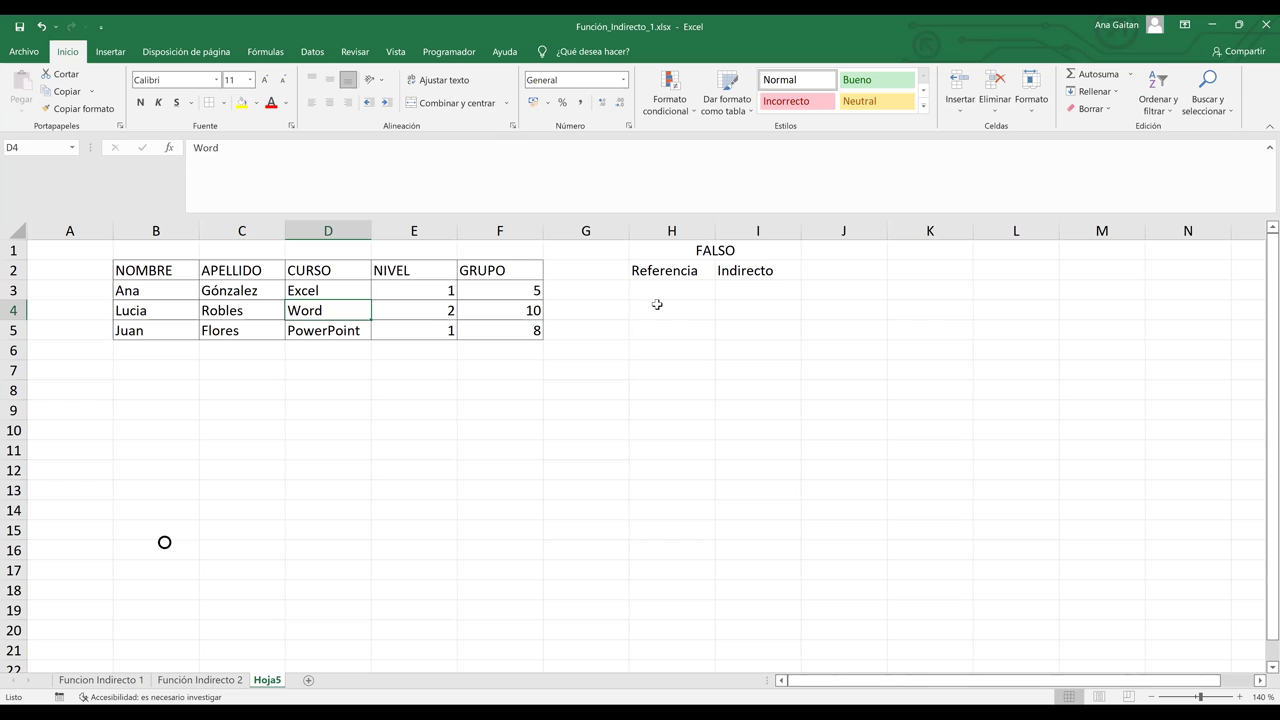
click(666, 290)
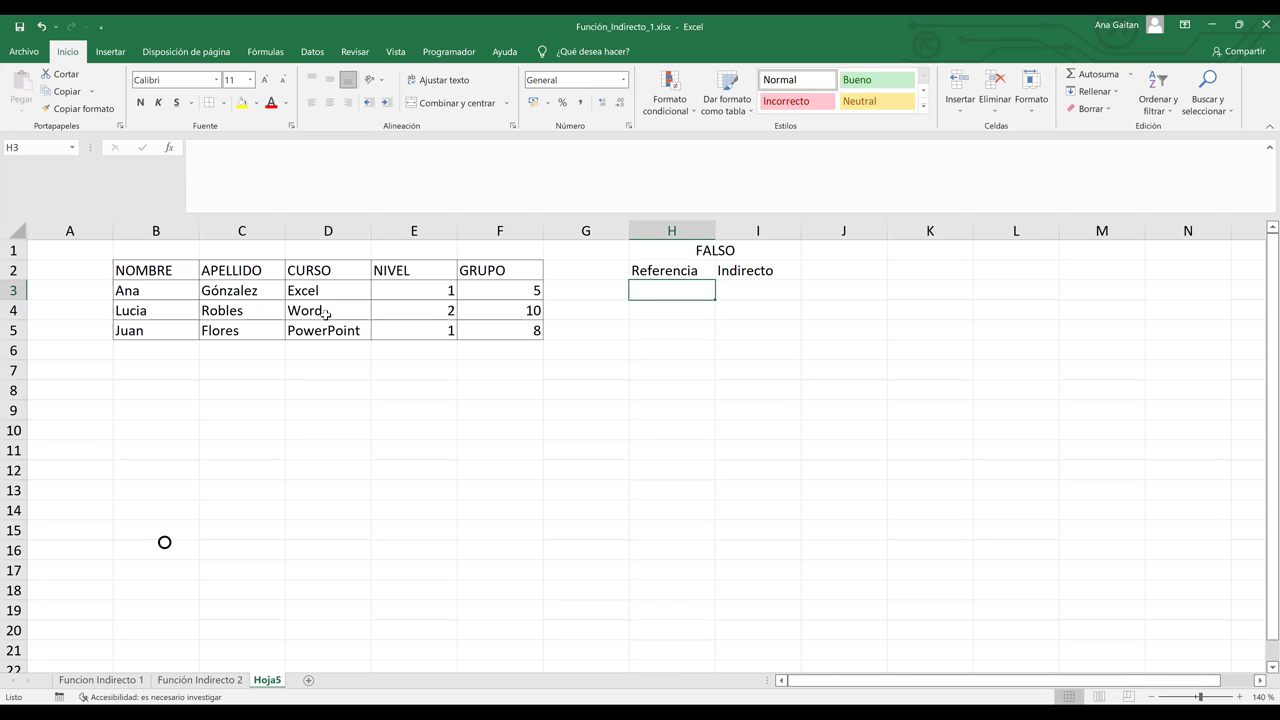
click(326, 314)
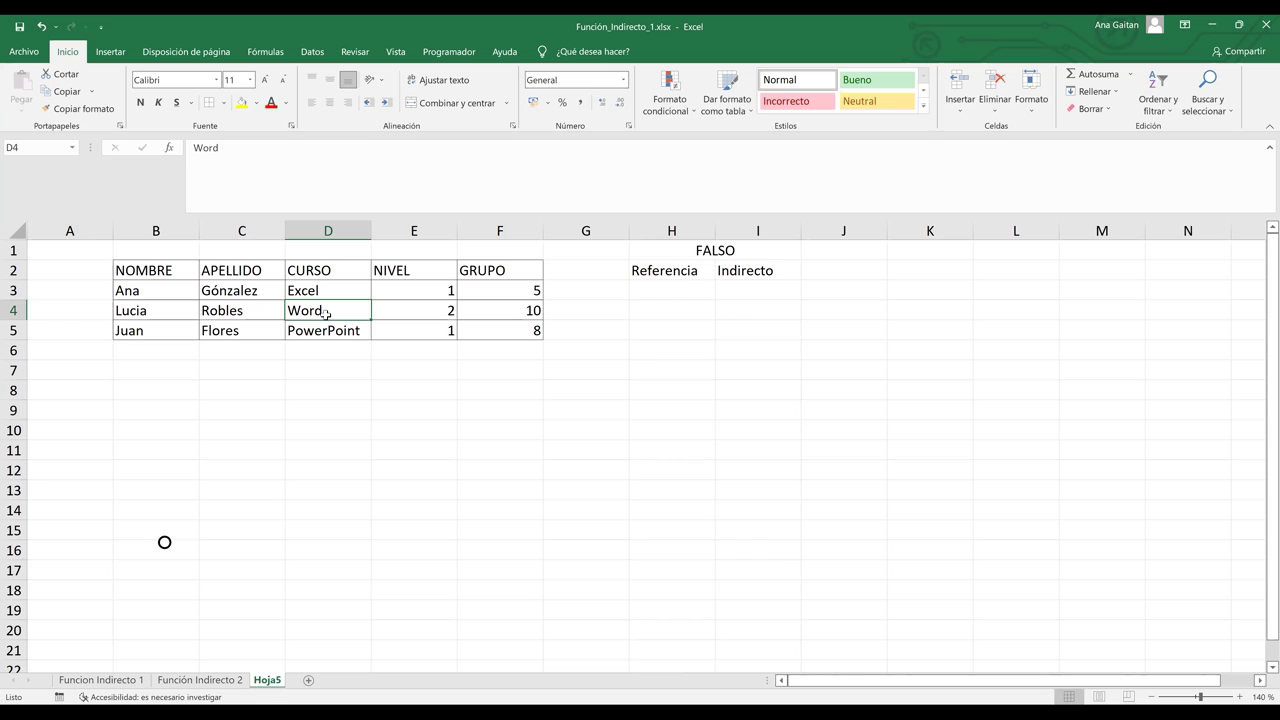
click(660, 289)
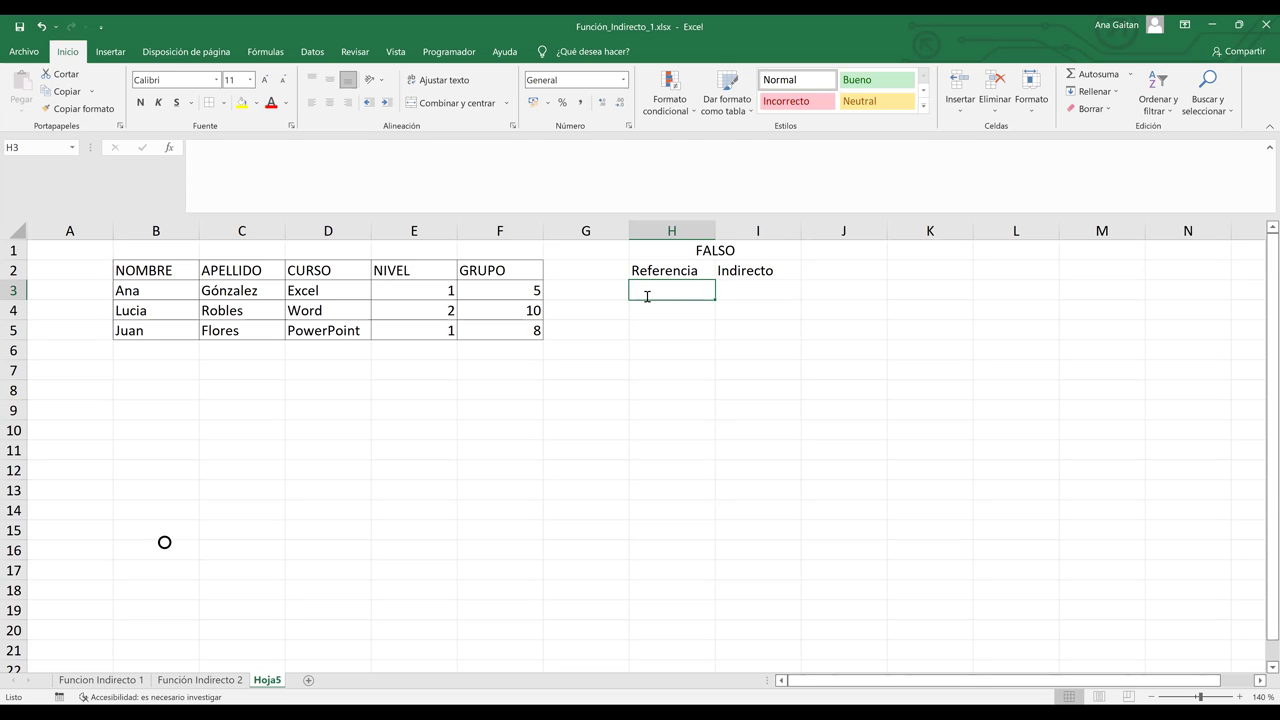
Step: Enter the reference f4c4 in H3 and start a formula in I3
text(f4)
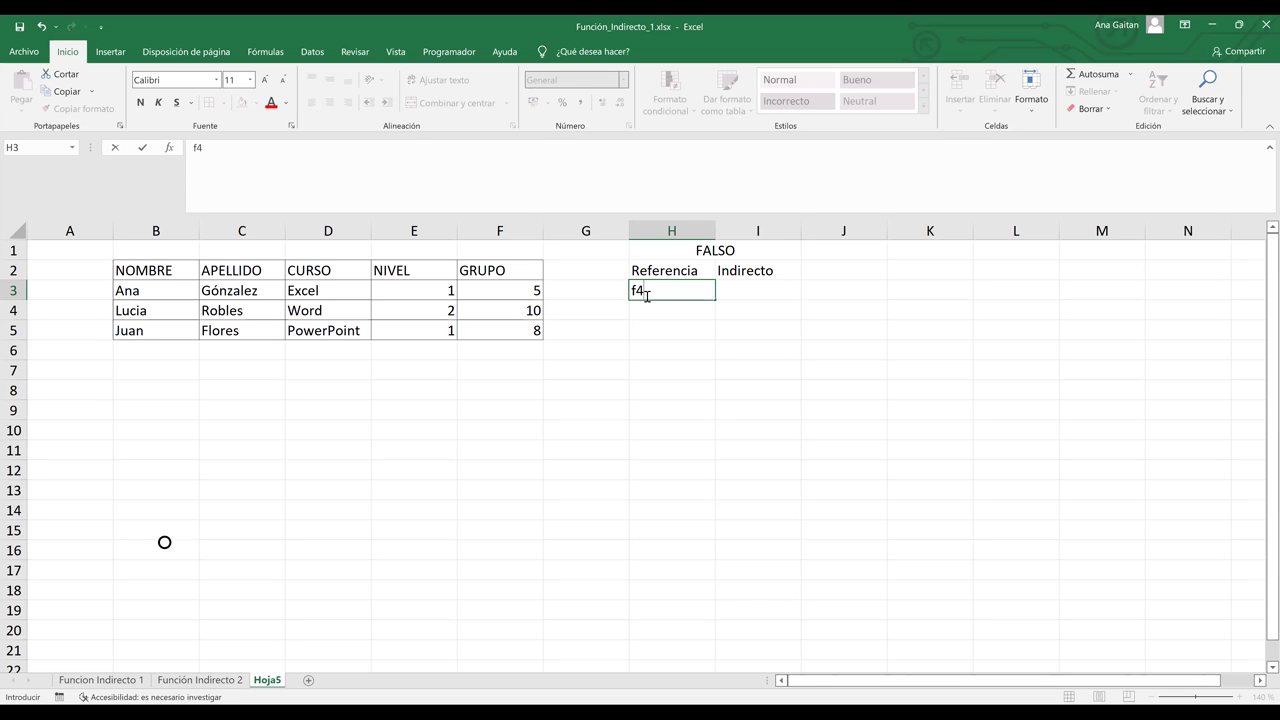
text(c)
text(4)
key(Tab)
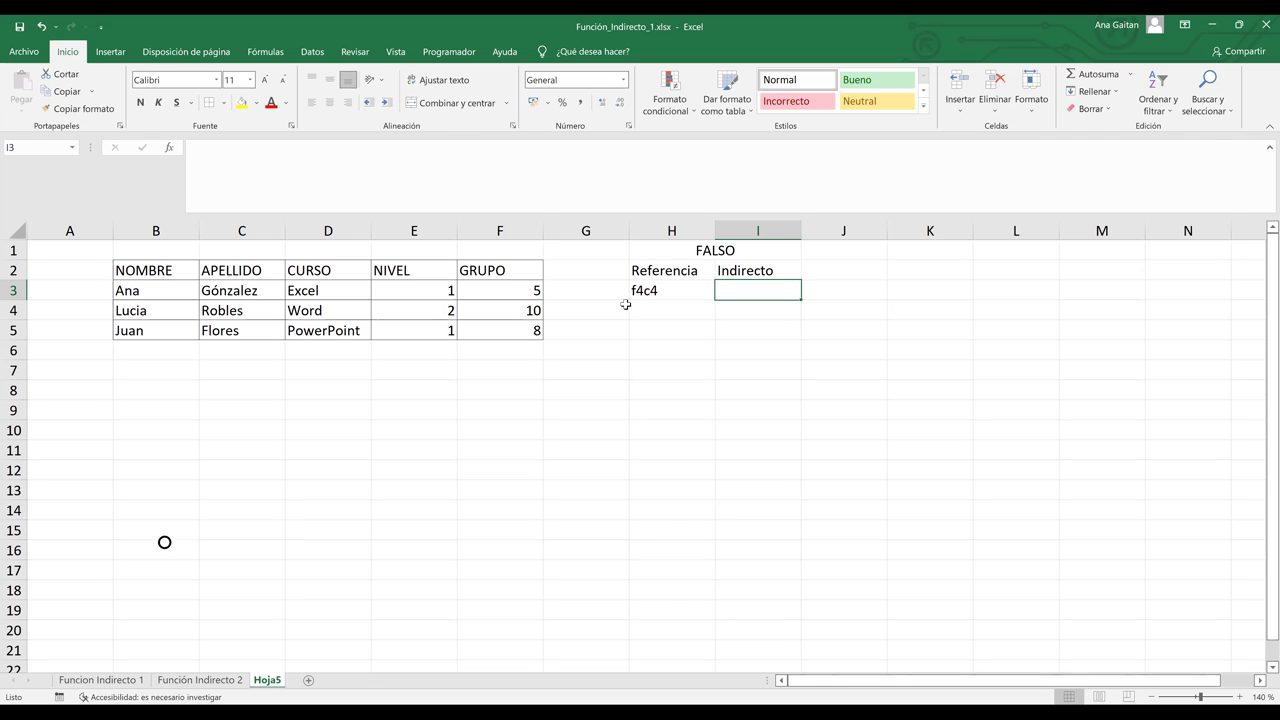
text(=)
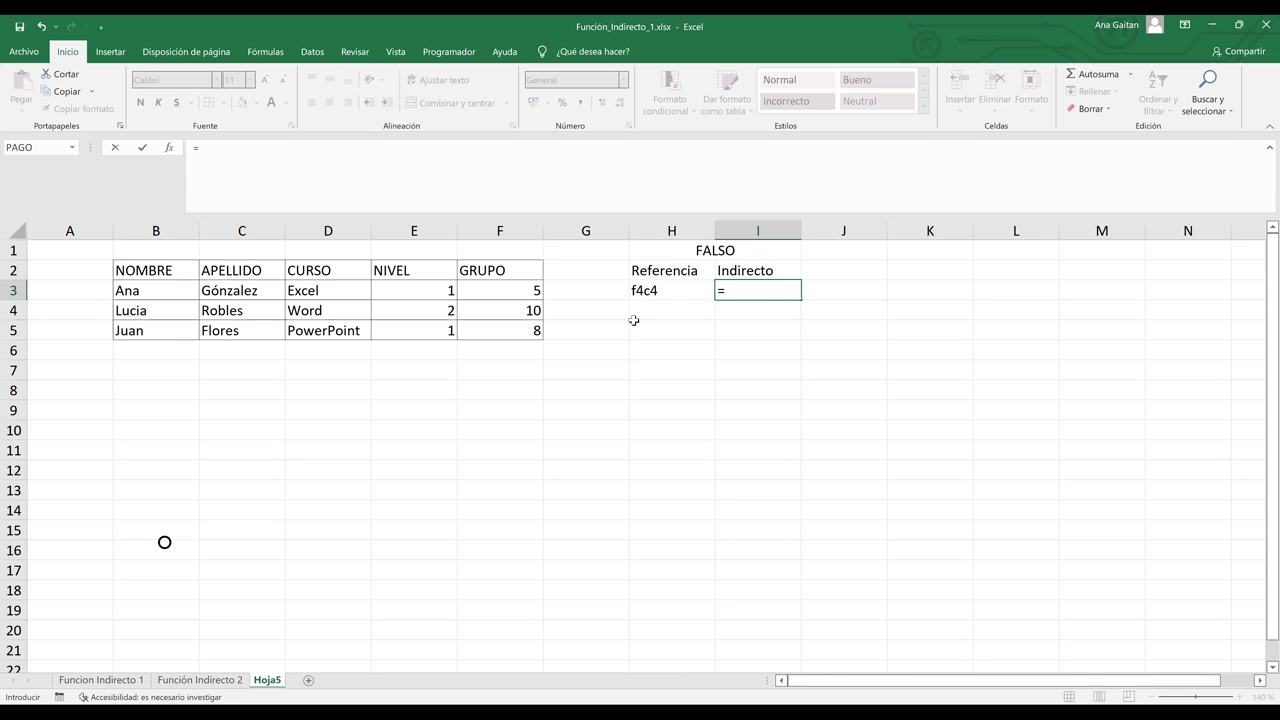
Step: Enter =INDIRECTO(H3;FALSO) in I3 so it returns Word
text(indire)
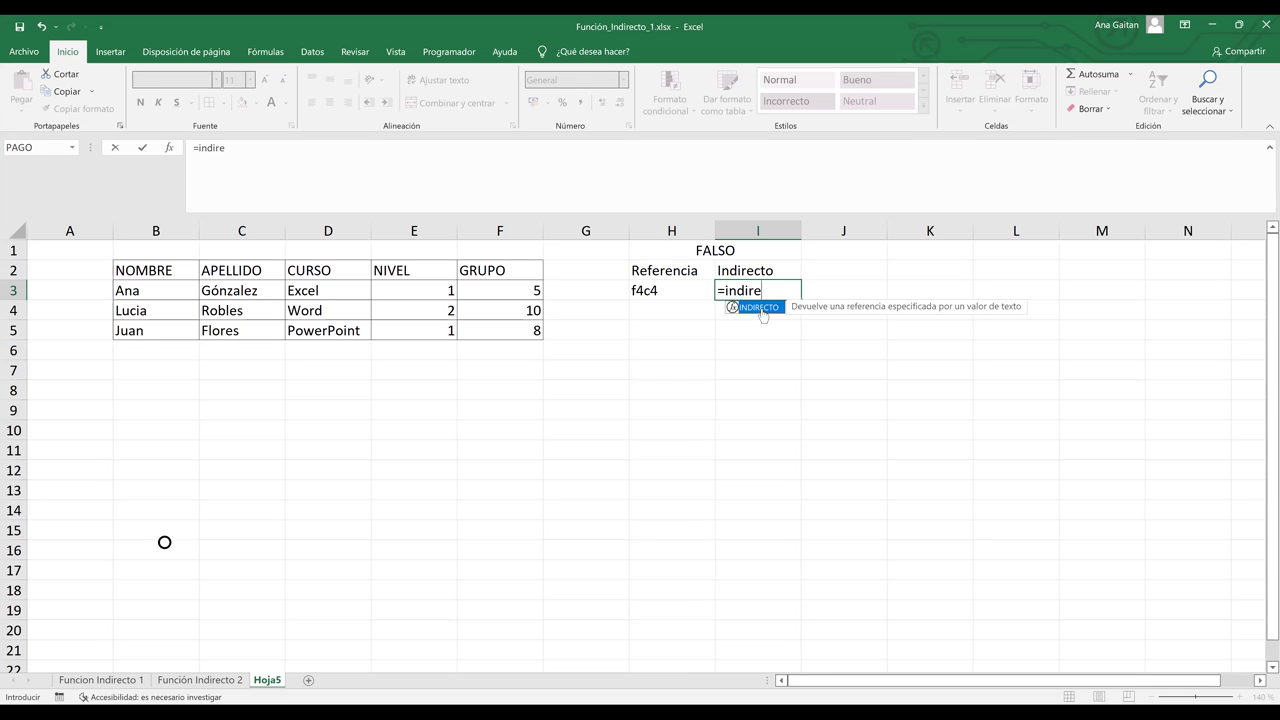
double_click(761, 308)
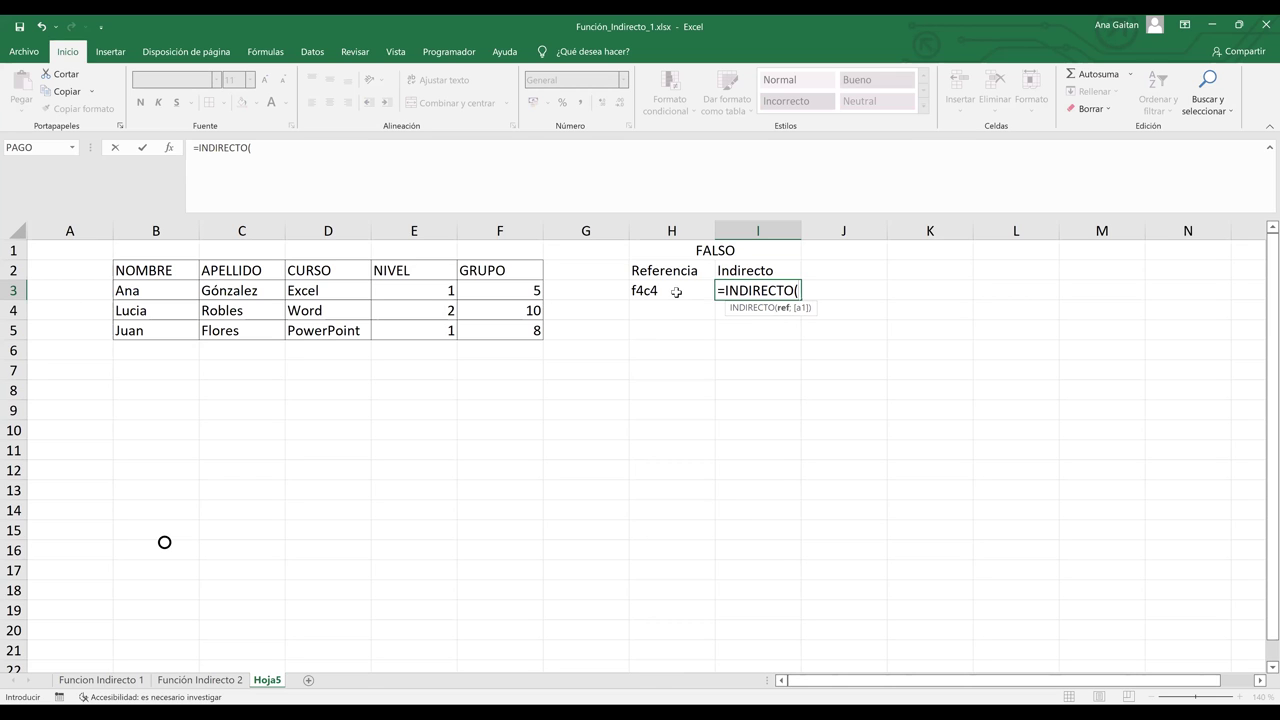
click(676, 291)
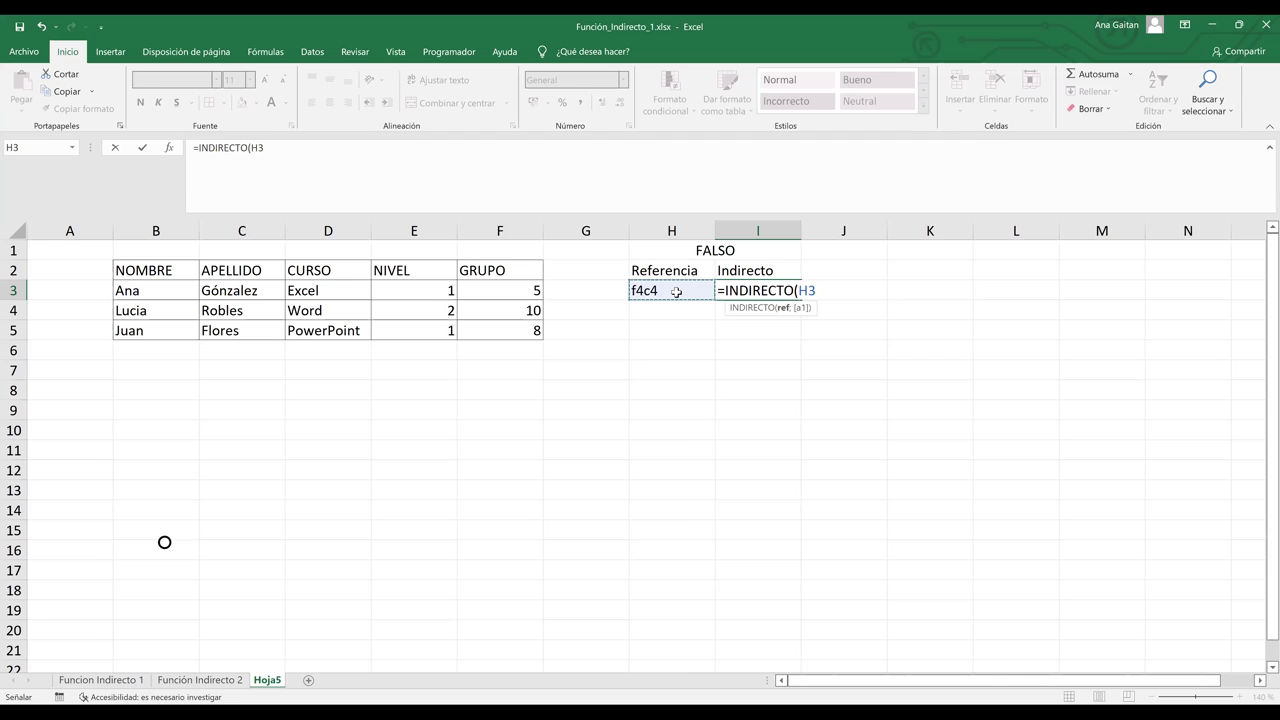
text(;)
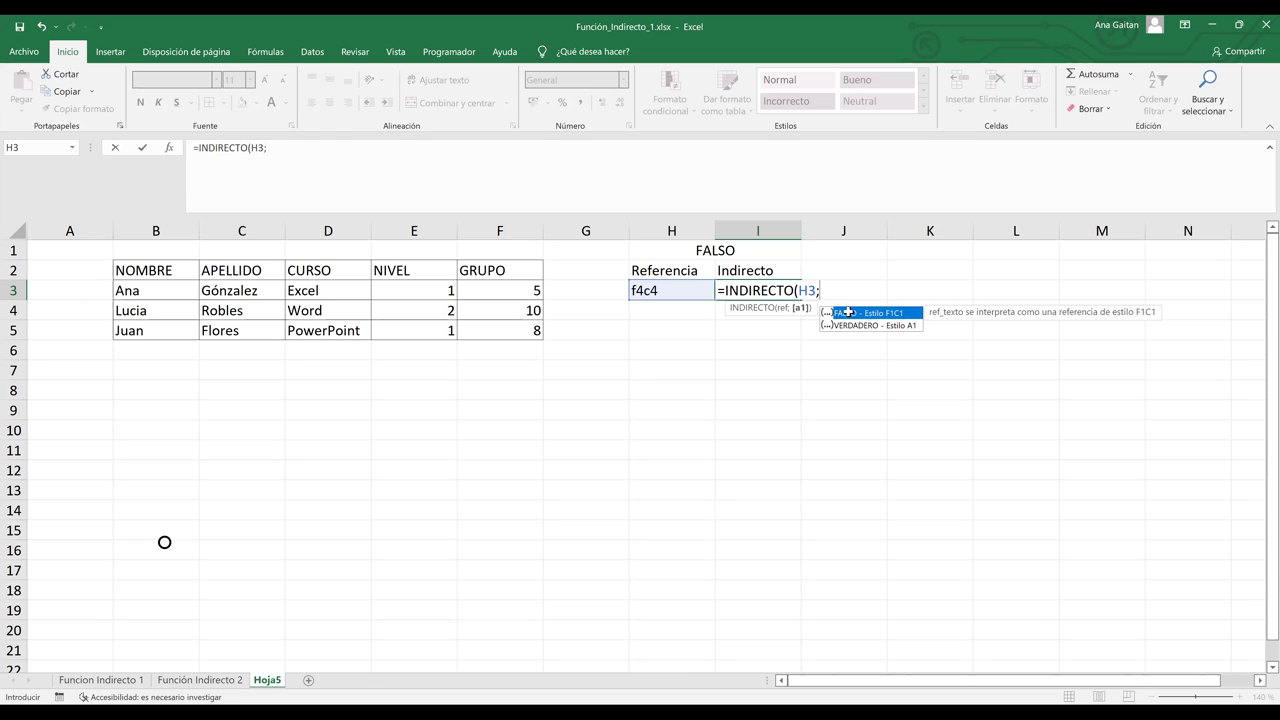
double_click(848, 312)
text())
key(Return)
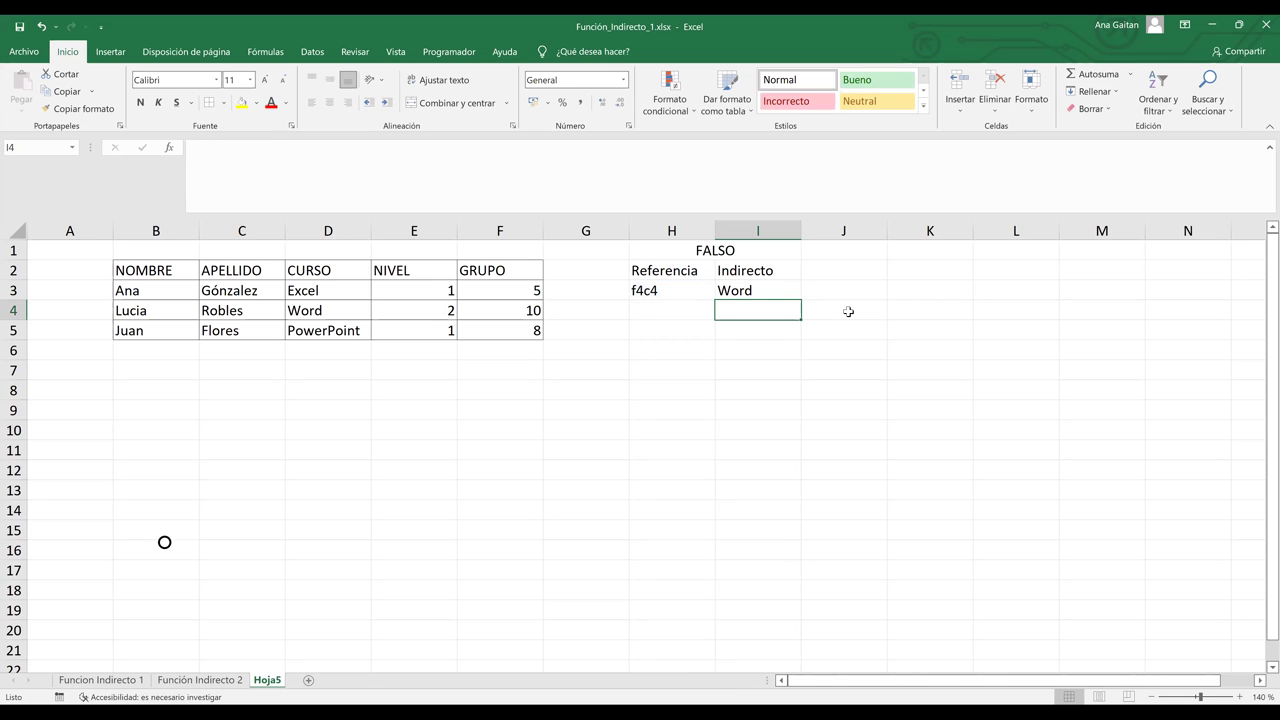
Step: Check I3's result against Word in D4, then select H6:I6 for the next heading
key(Up)
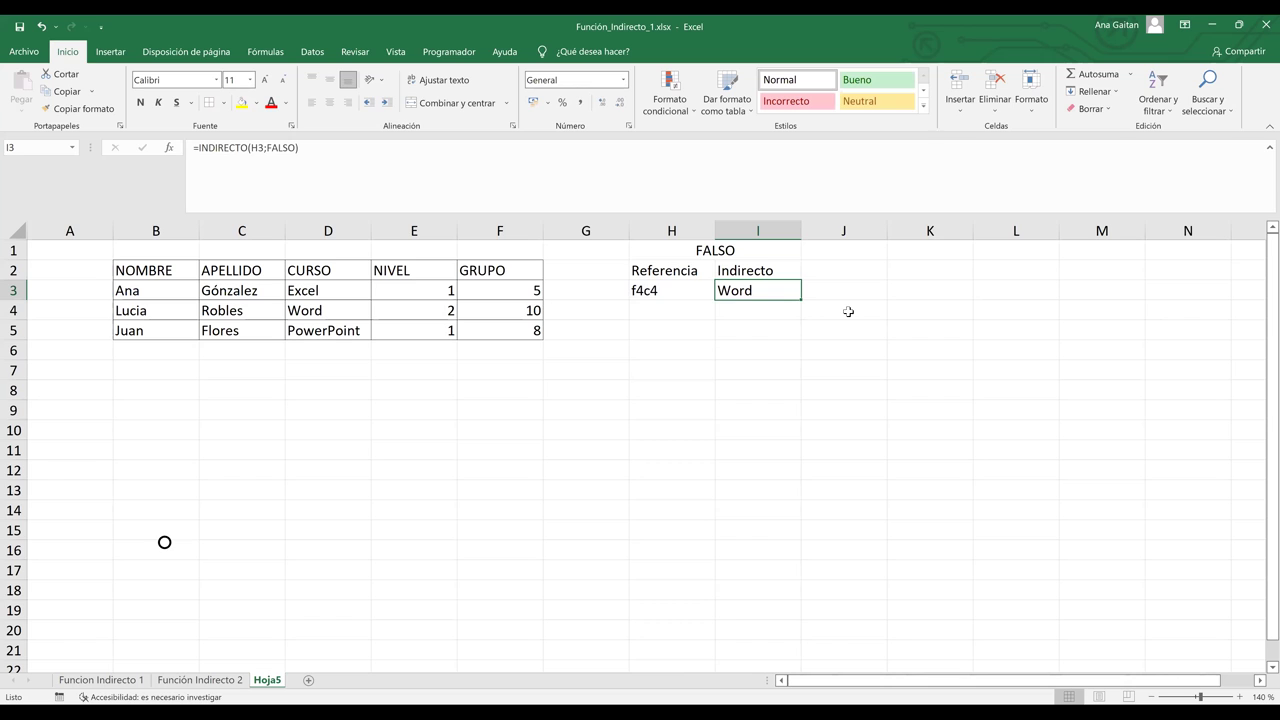
click(328, 312)
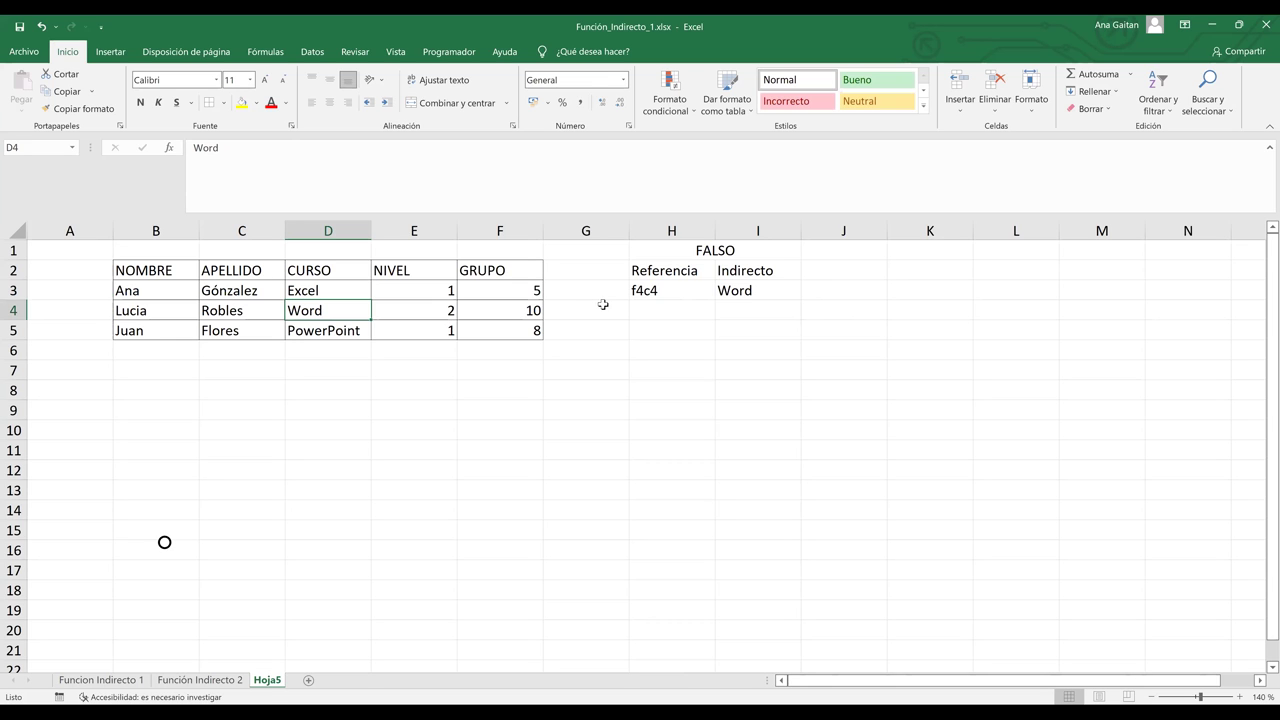
drag(696, 343, 745, 348)
Step: Merge H6:I6 as a Verdadera heading, with Referencia in H7 and Indirecto in I7
click(433, 113)
text(Verdadera)
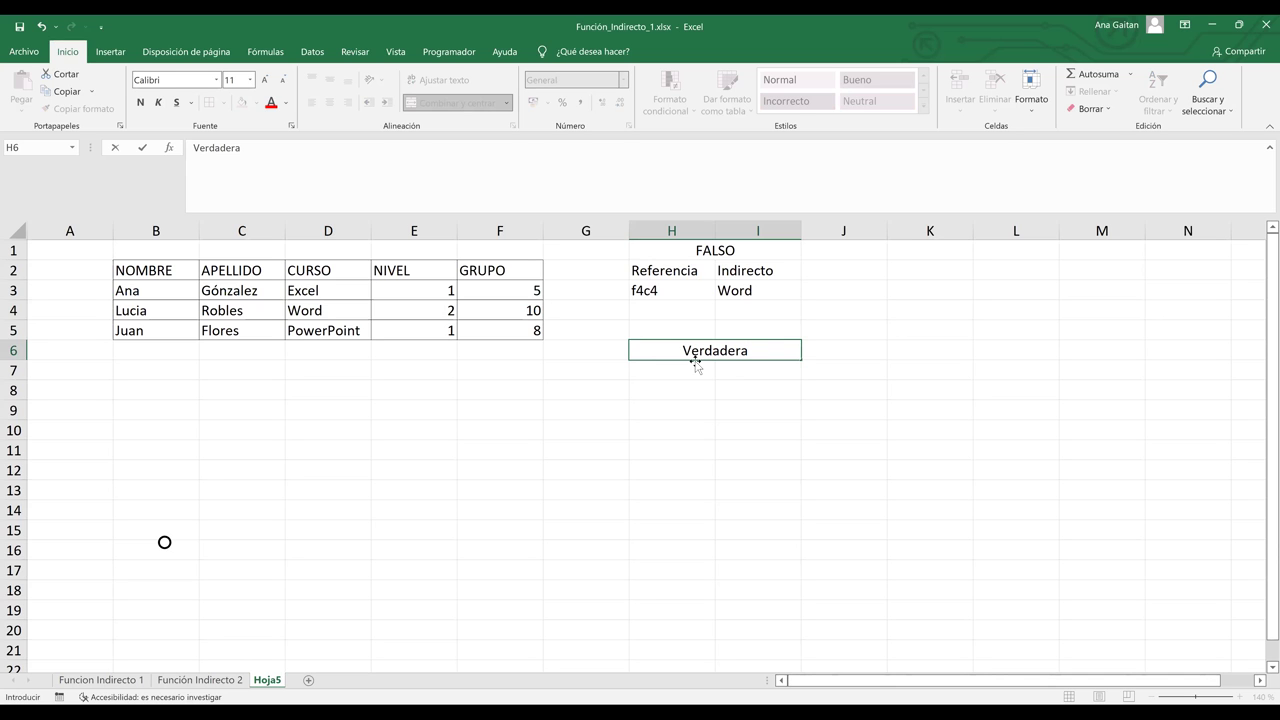
key(Return)
text(RE)
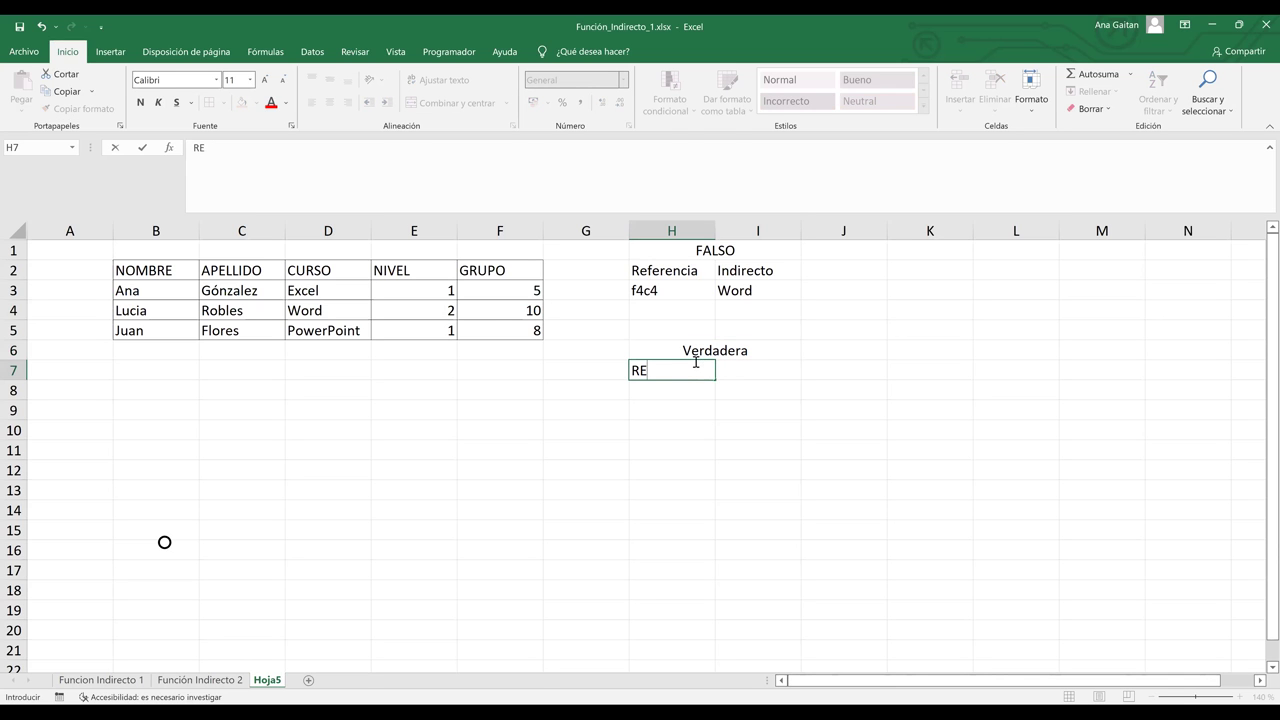
key(BackSpace)
text(eferencia)
key(Tab)
text(Indire)
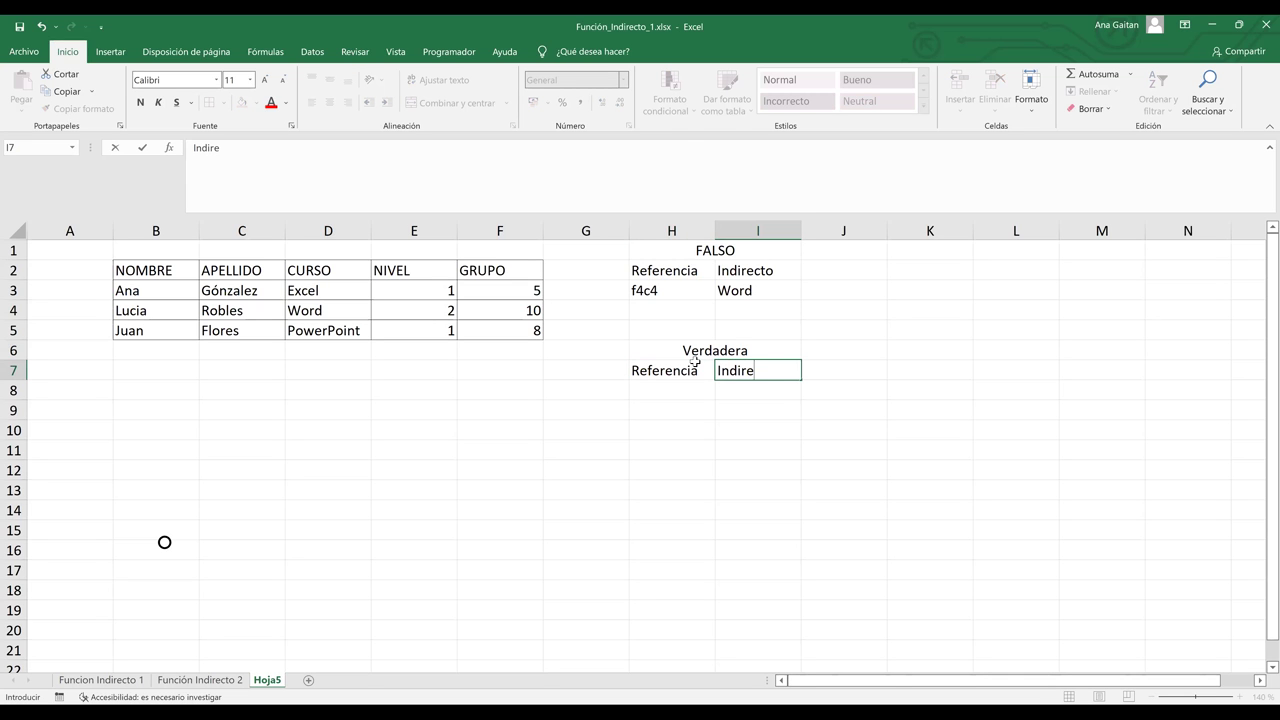
text(cto)
key(Return)
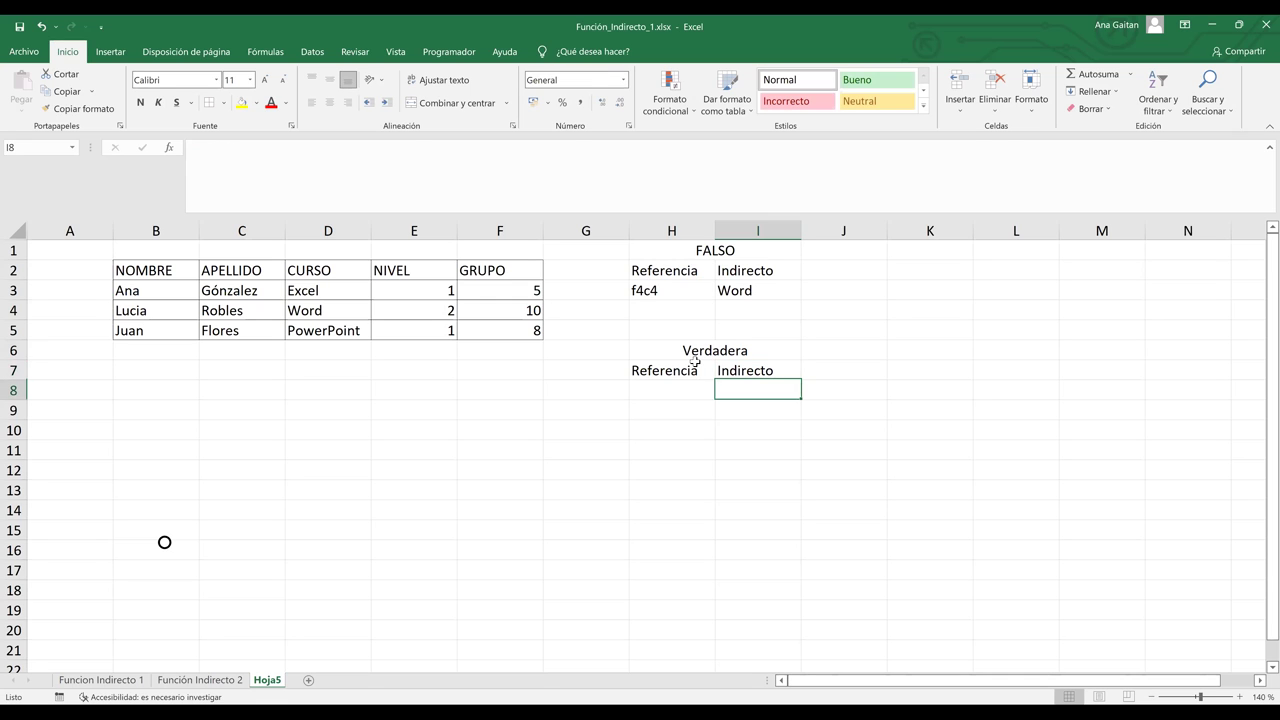
key(Left)
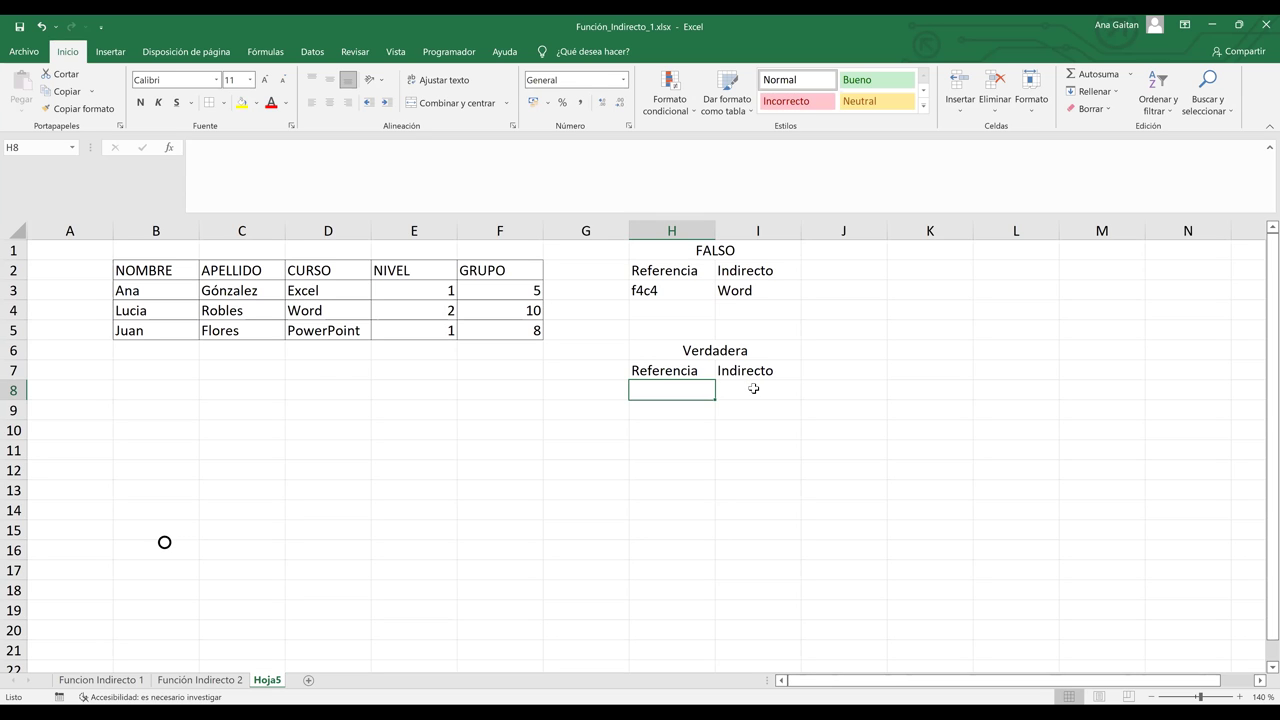
Step: Enter c4 in H8 and highlight column C and row 4 to show where C4 lies
text(c)
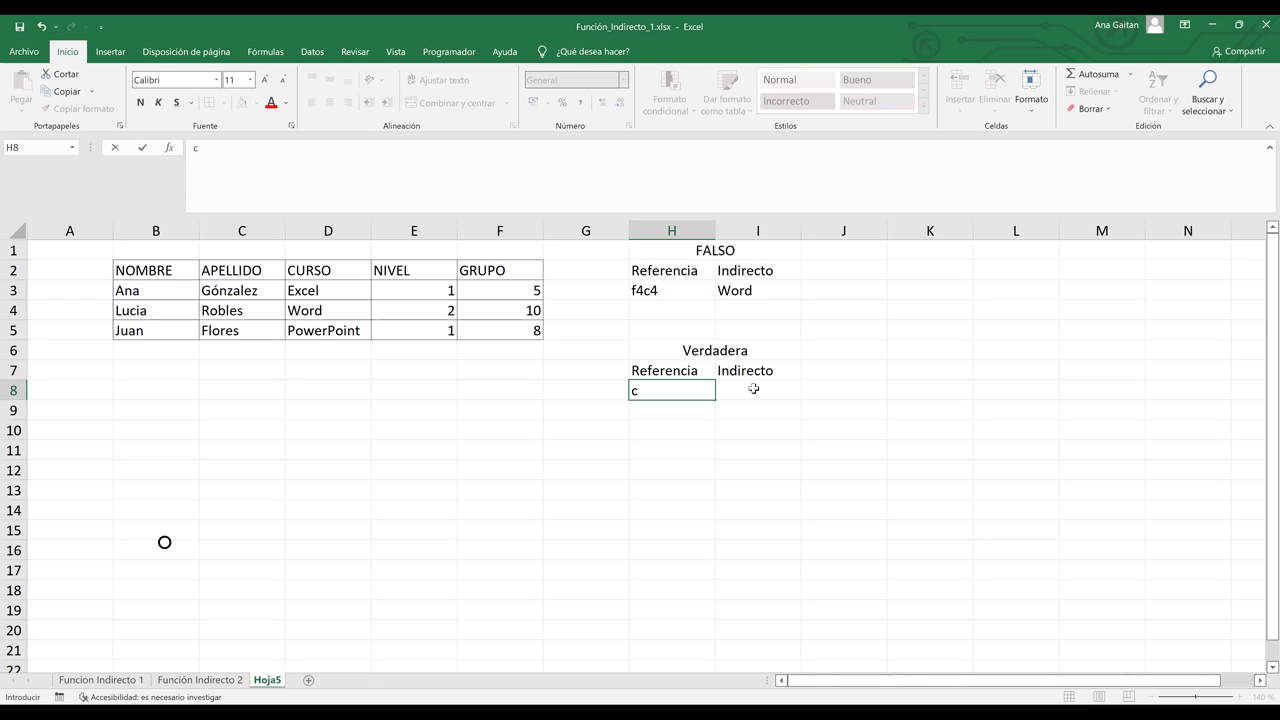
text(4)
click(754, 388)
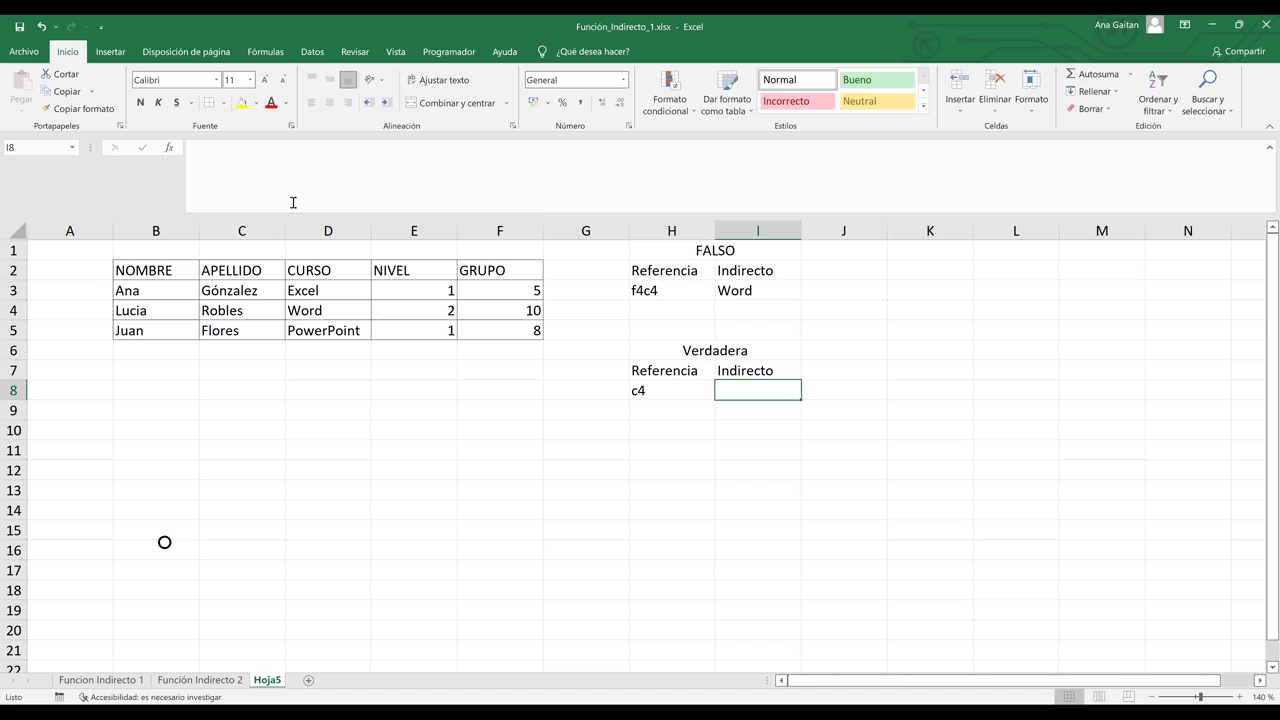
click(241, 230)
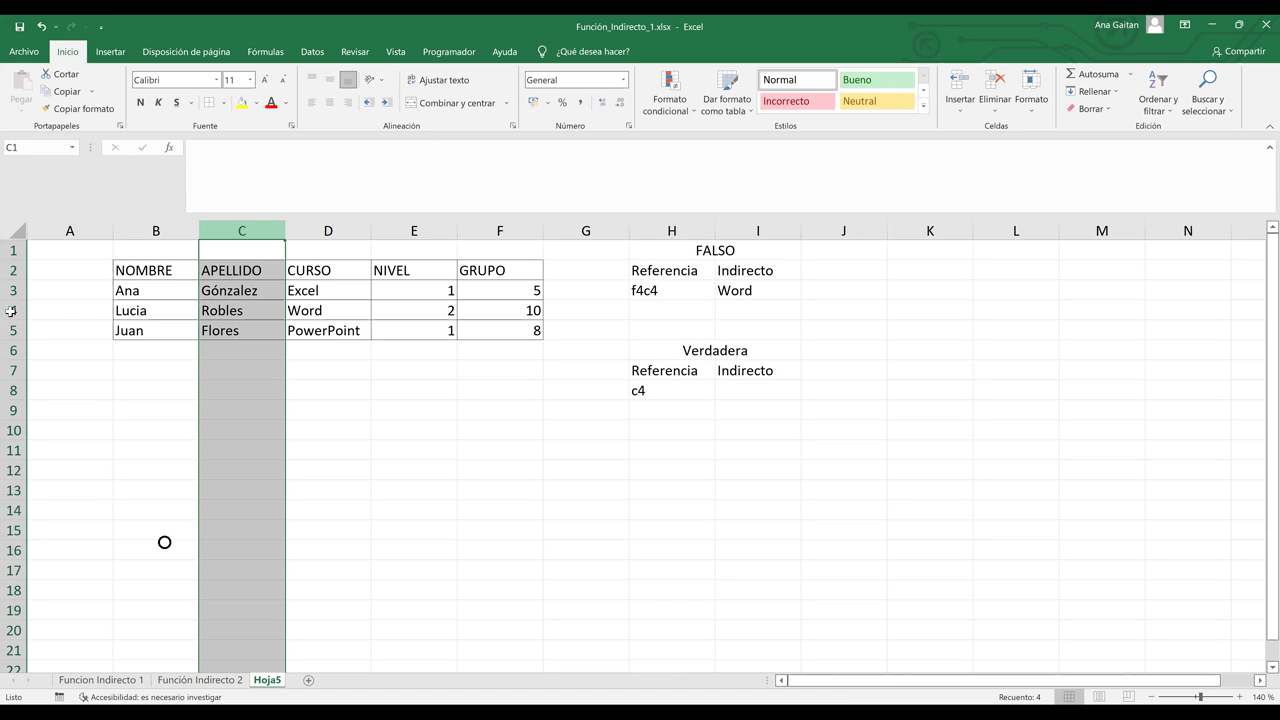
ctrl+click(12, 310)
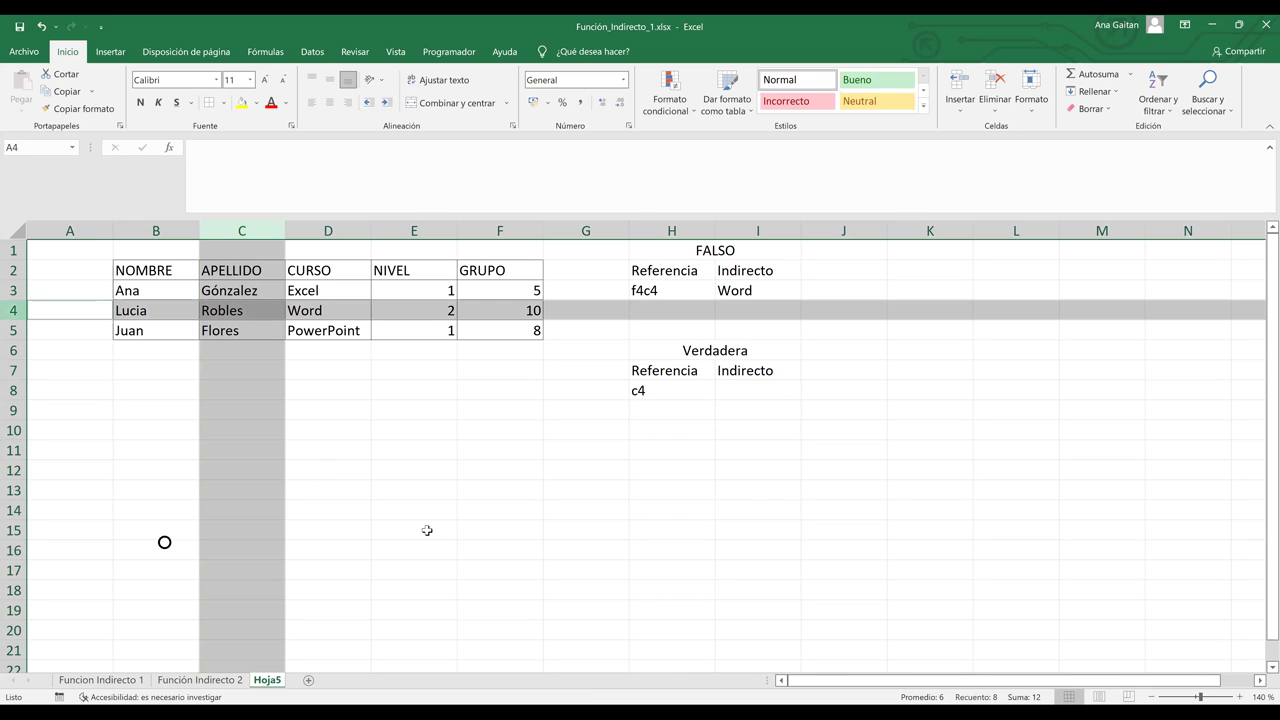
click(760, 397)
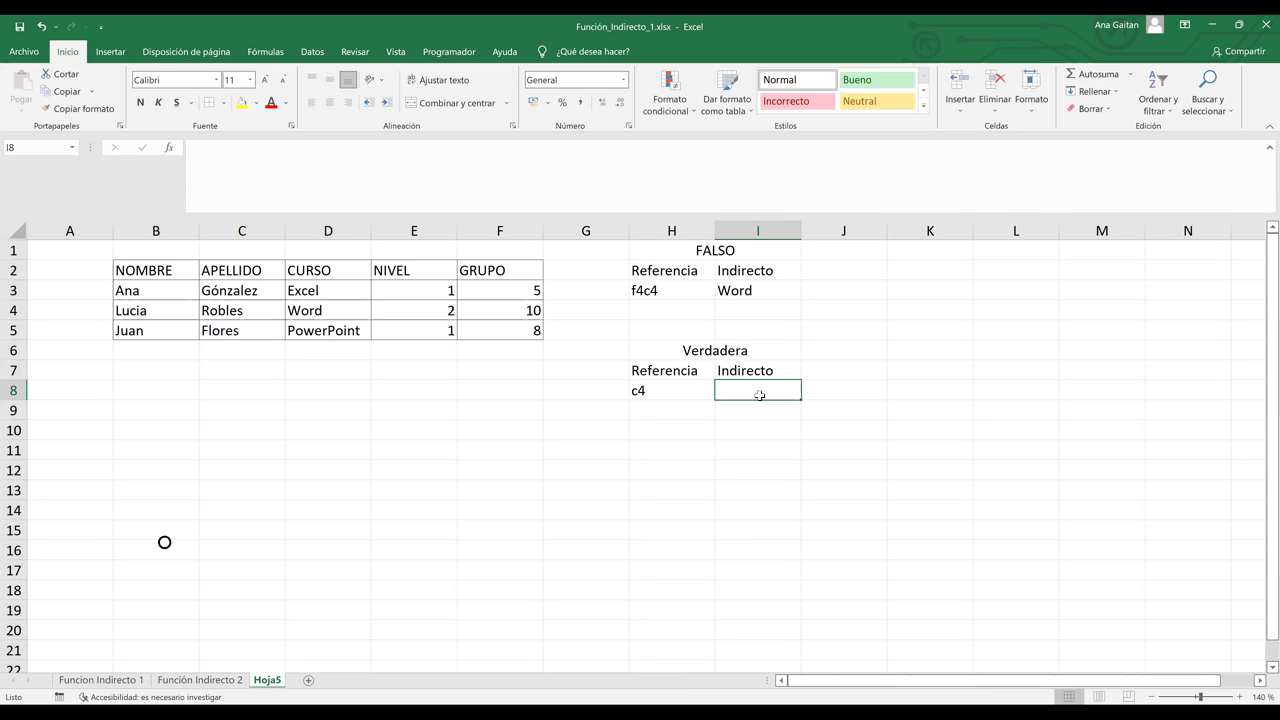
Step: Enter =INDIRECTO(H8;VERDADERO) in I8 and verify that C4 holds the returned Robles
text(=)
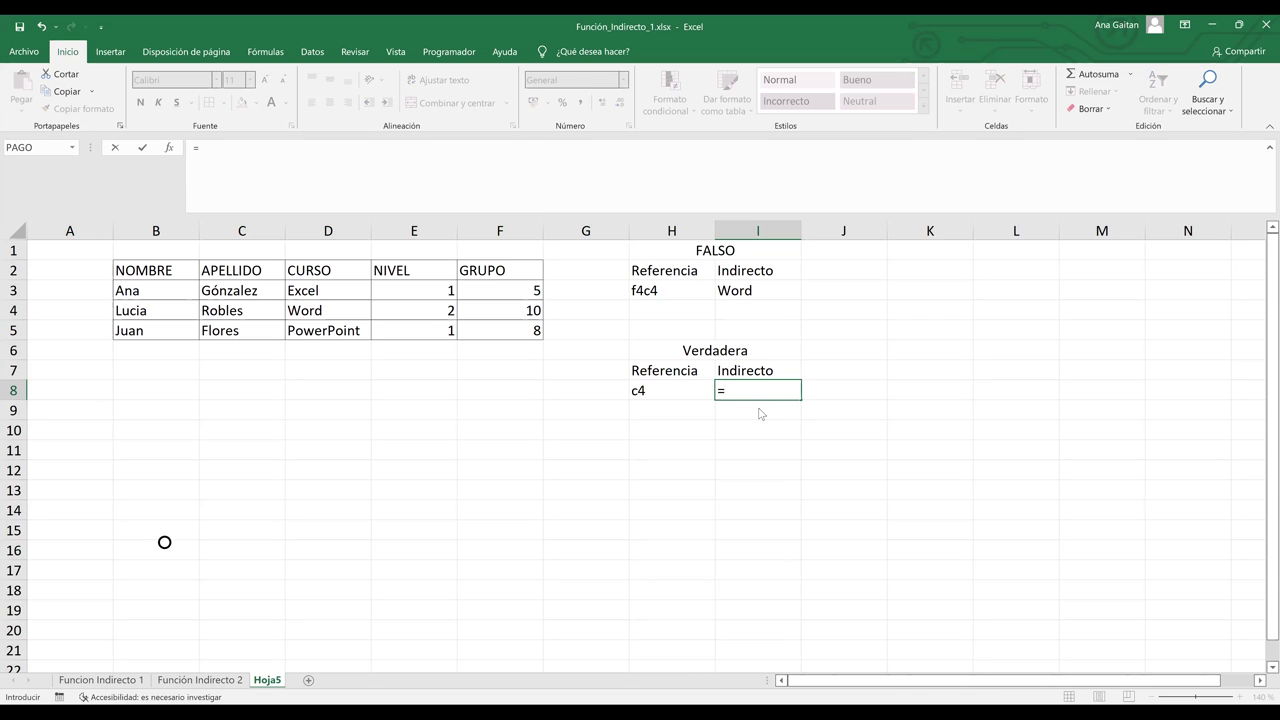
text(indire)
double_click(758, 407)
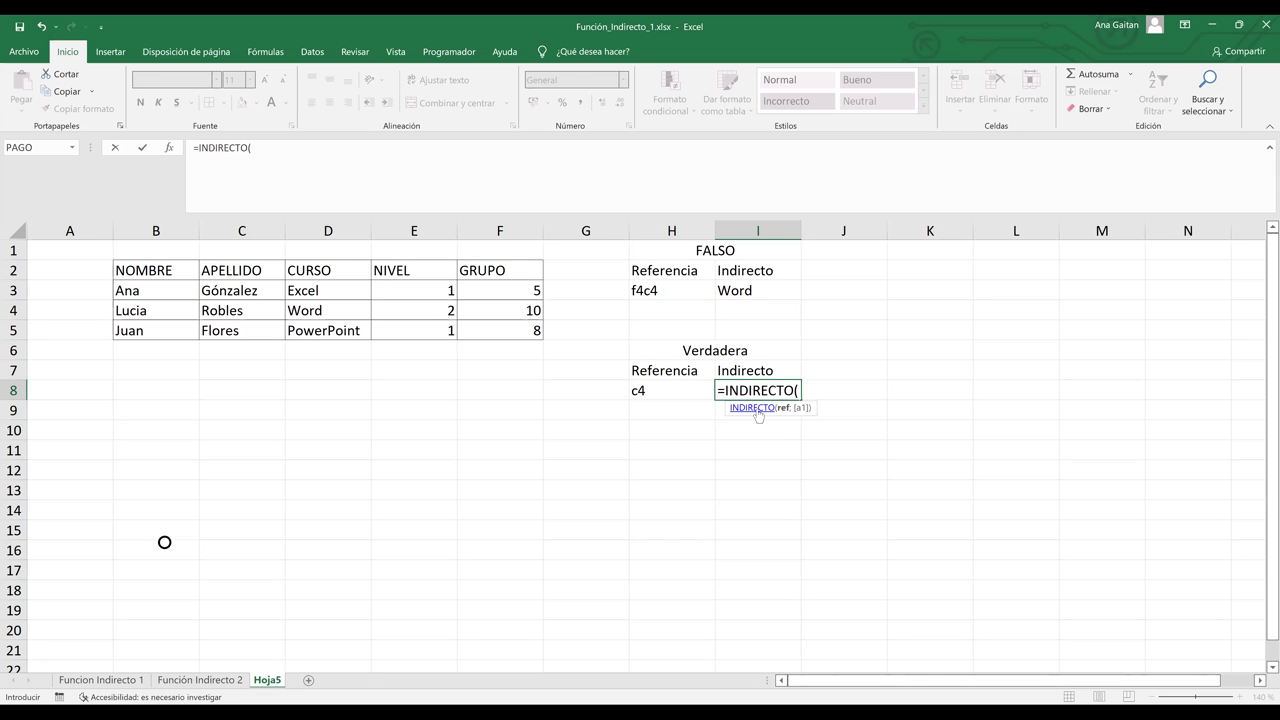
click(692, 390)
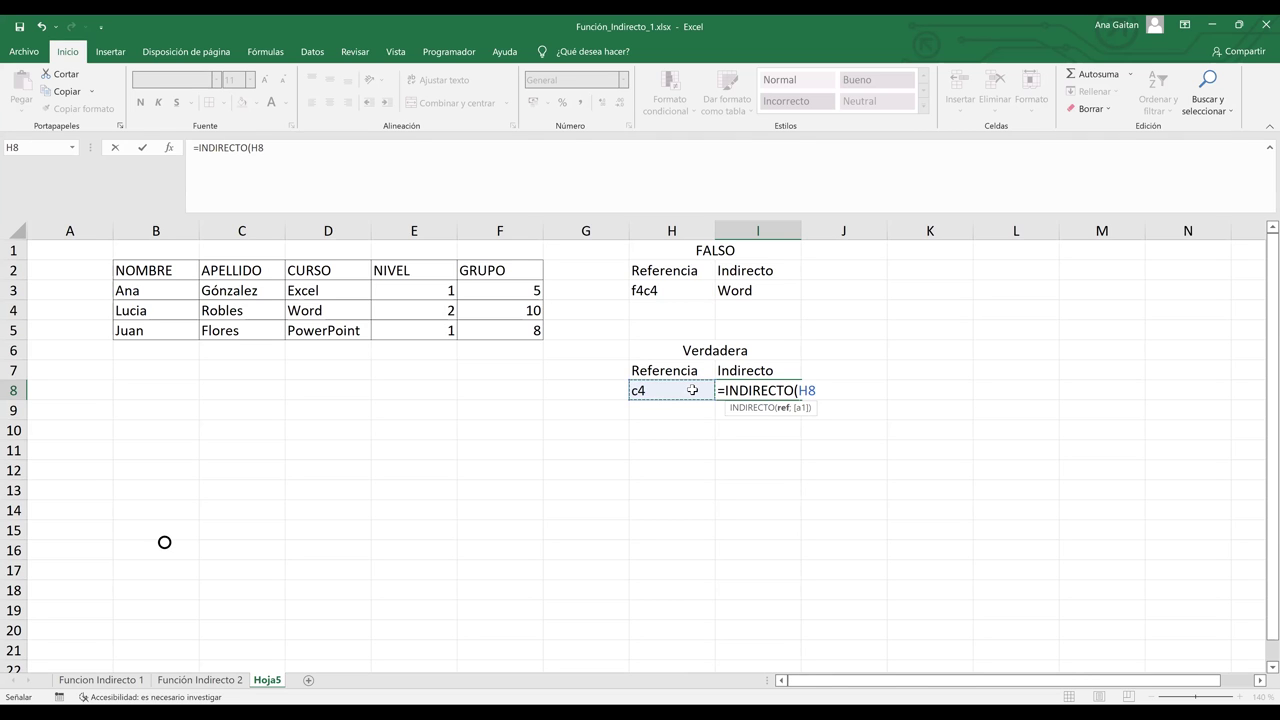
key(F8)
text(;)
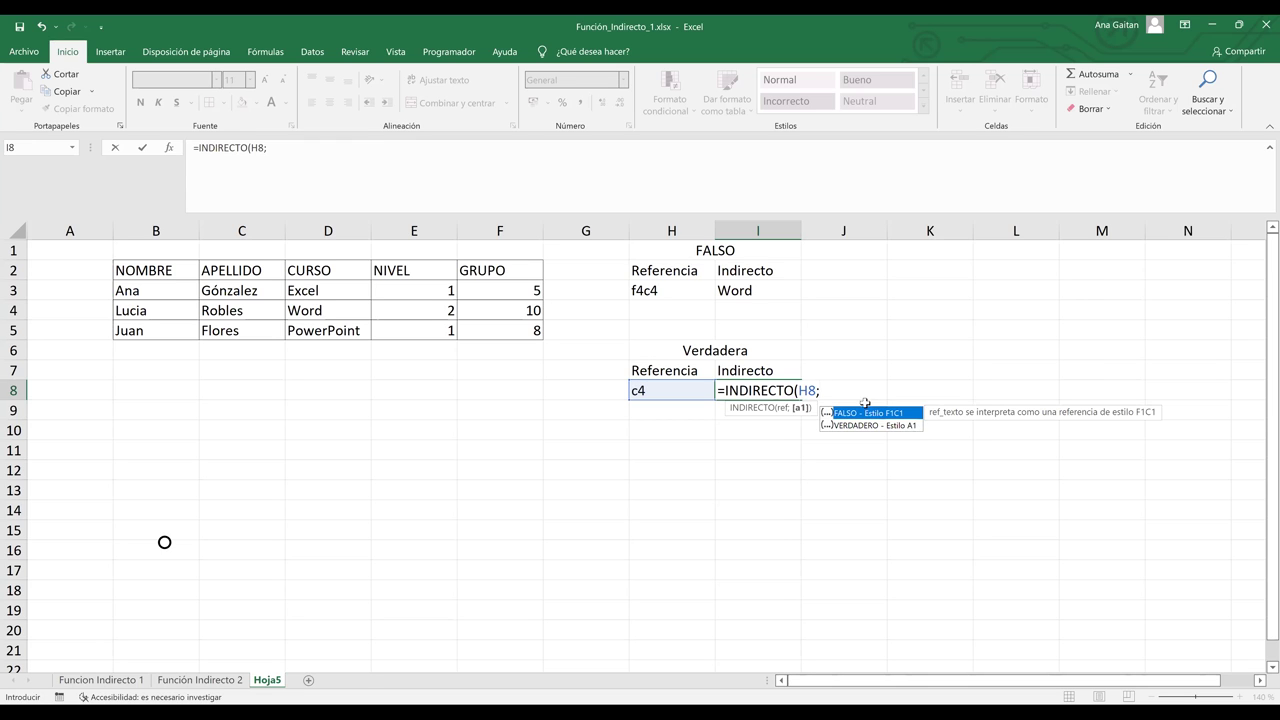
key(Down)
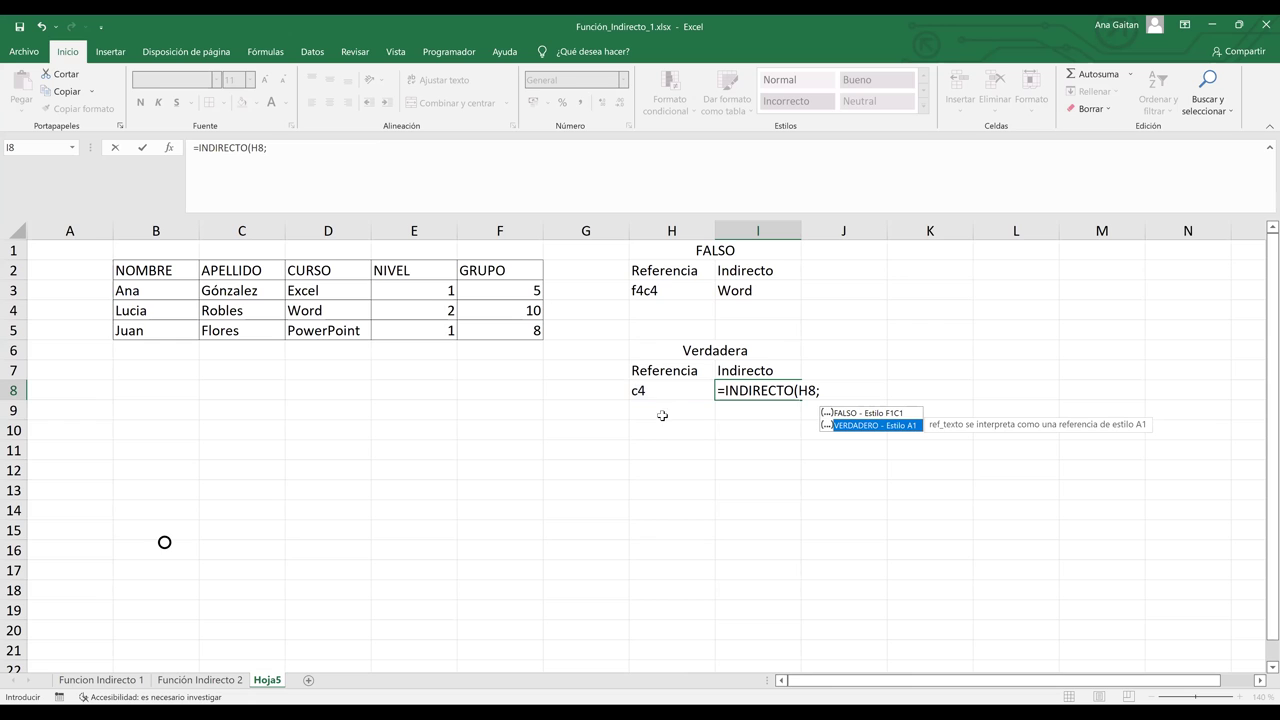
double_click(858, 427)
text())
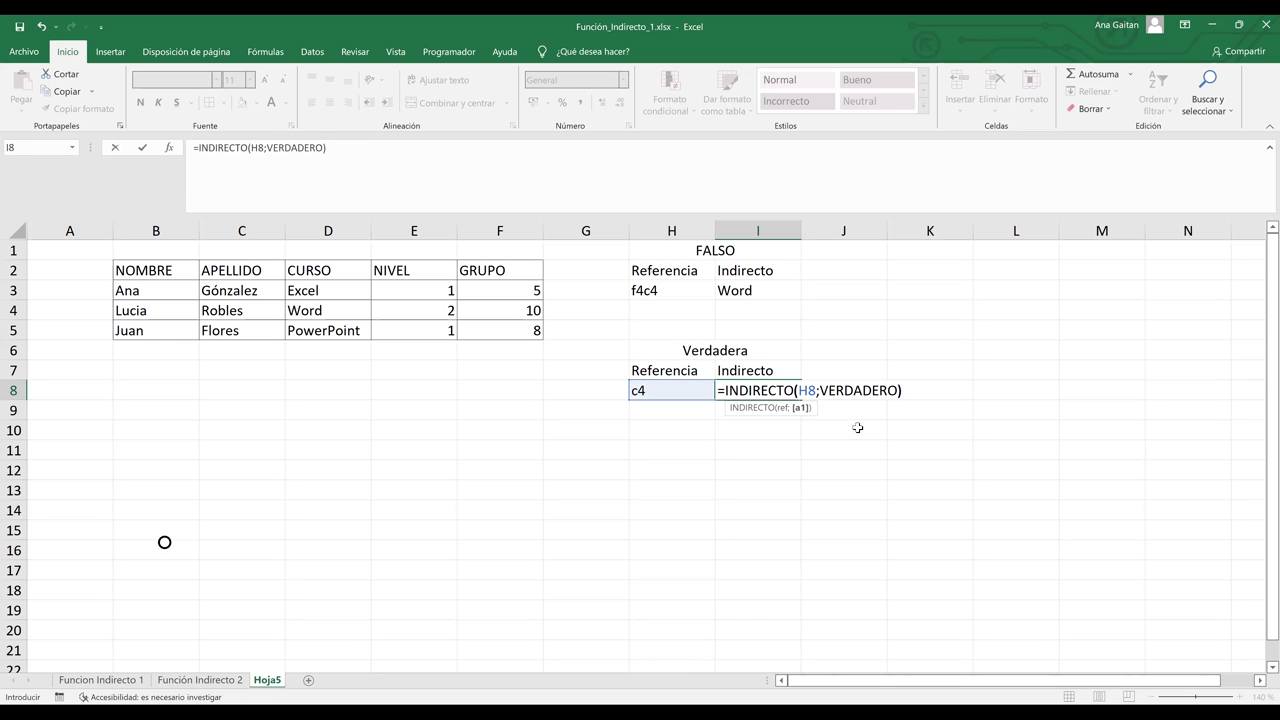
key(Return)
key(Up)
click(232, 303)
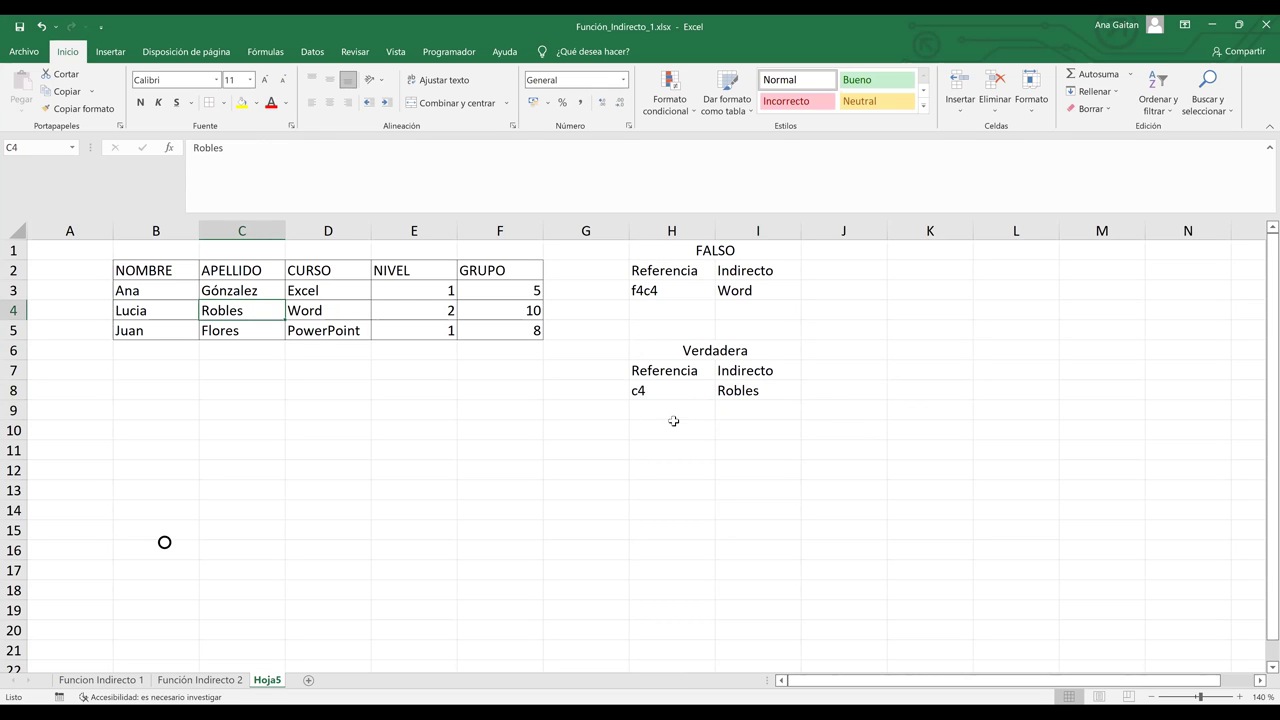
click(672, 390)
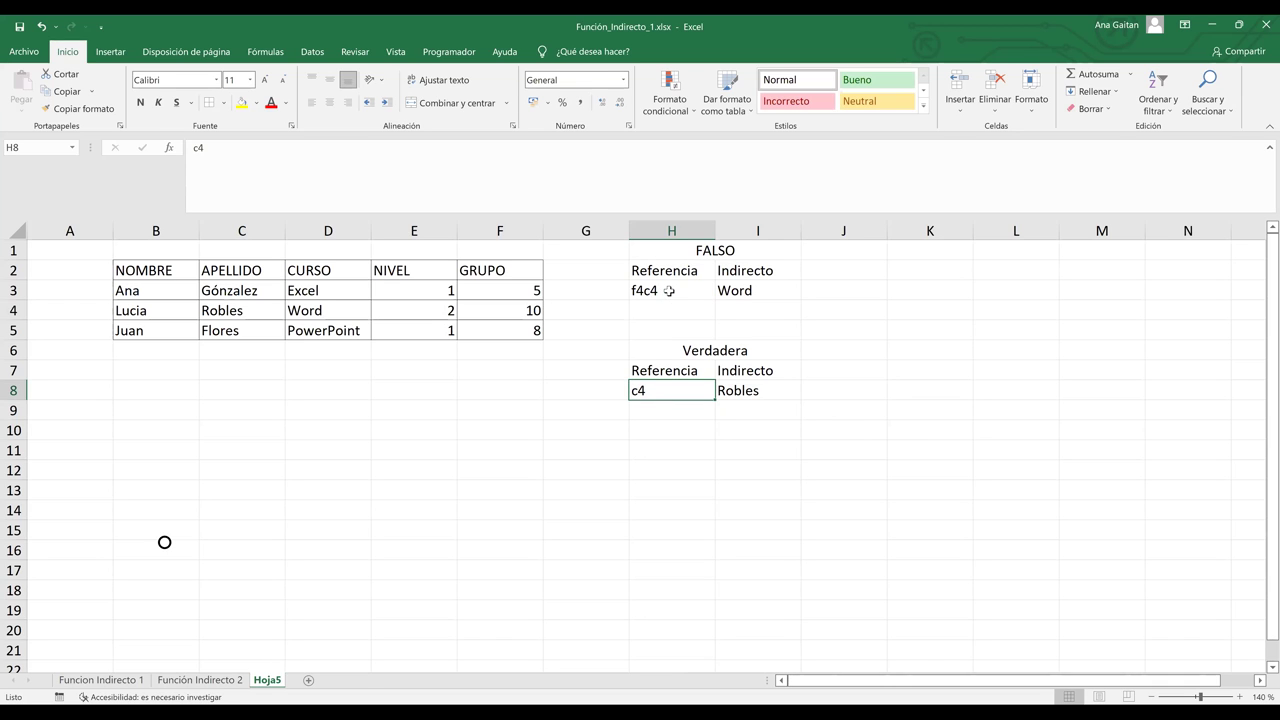
click(669, 290)
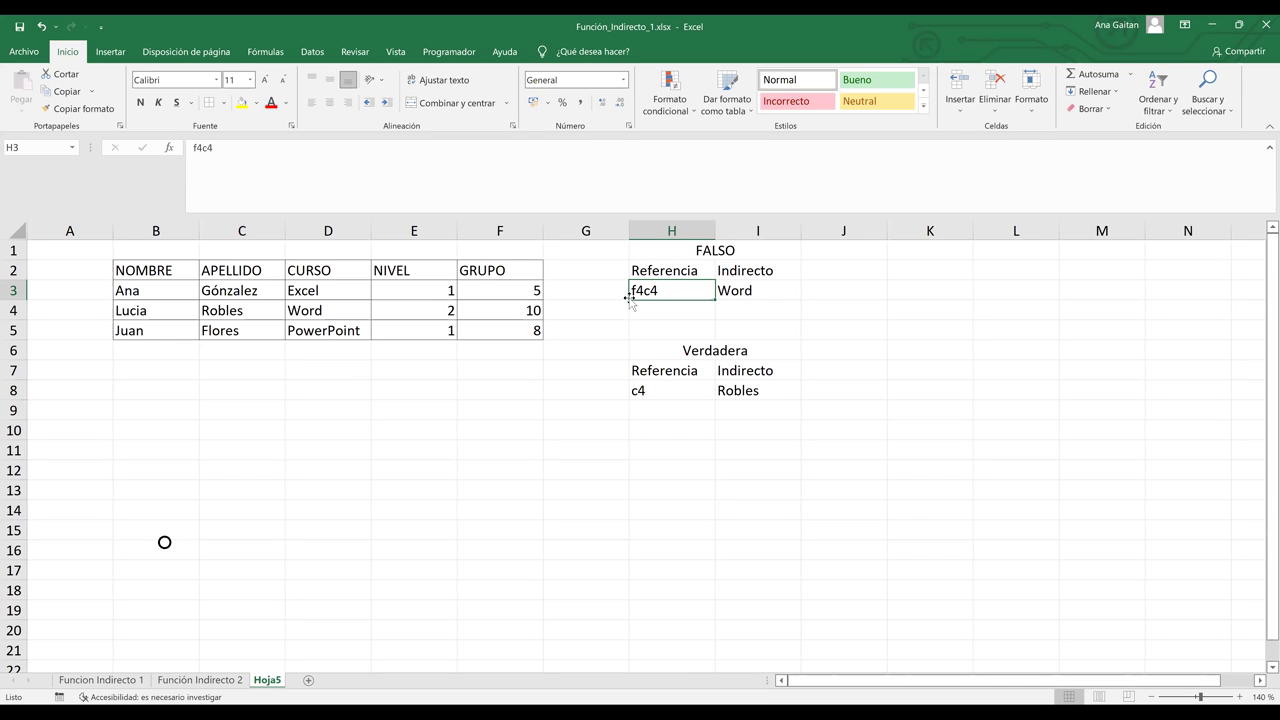
click(739, 433)
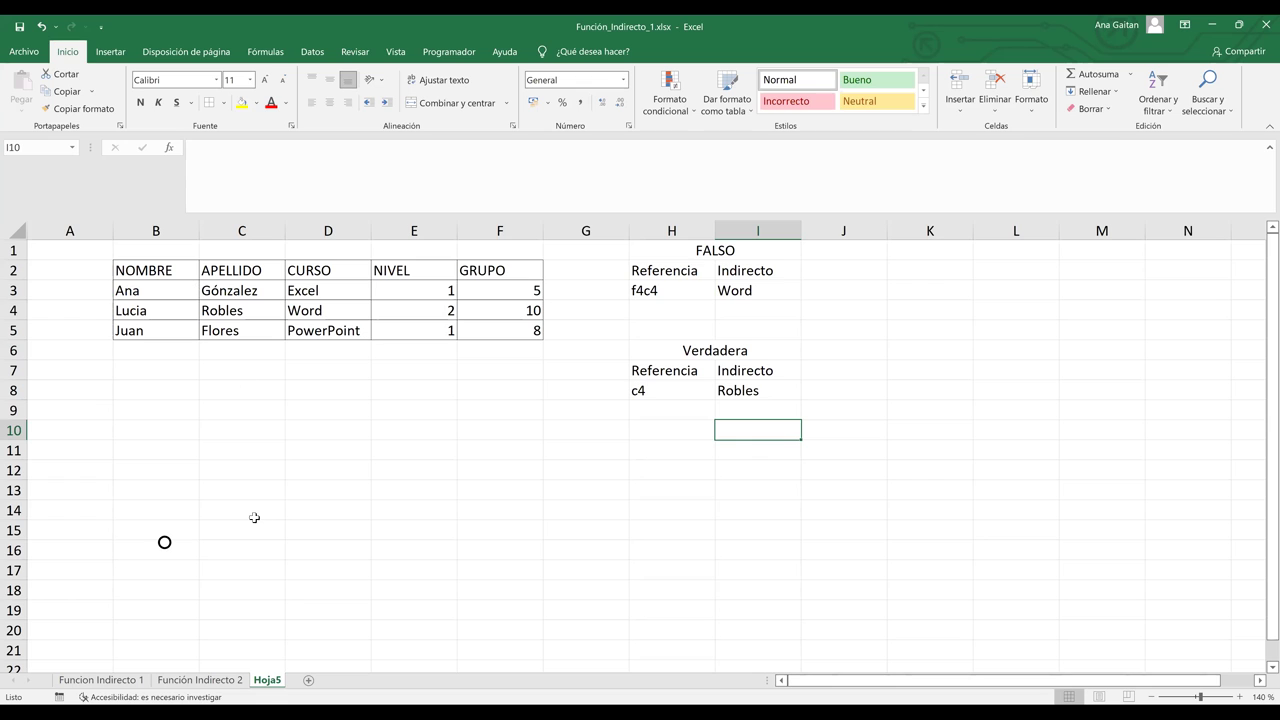
drag(166, 268, 535, 338)
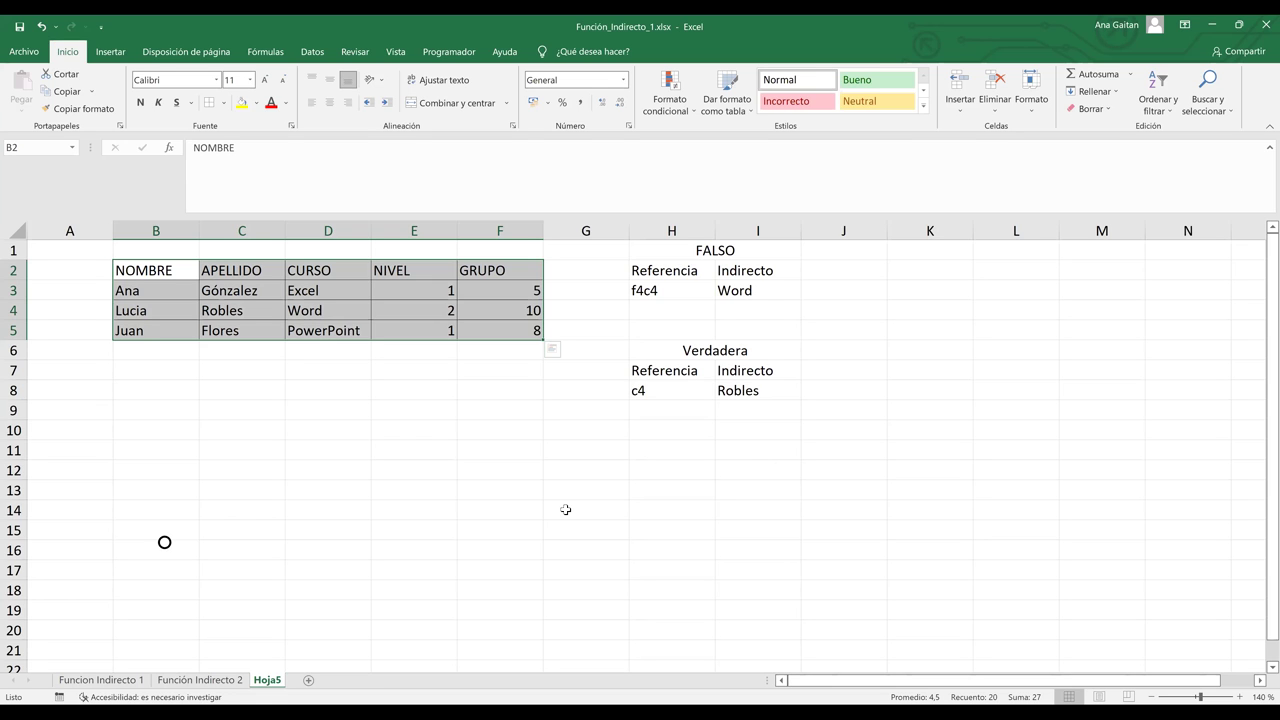
Step: Copy Hoja5 with Mover o copiar and Crear una copia, place it last, and name it Hoja6
click(332, 455)
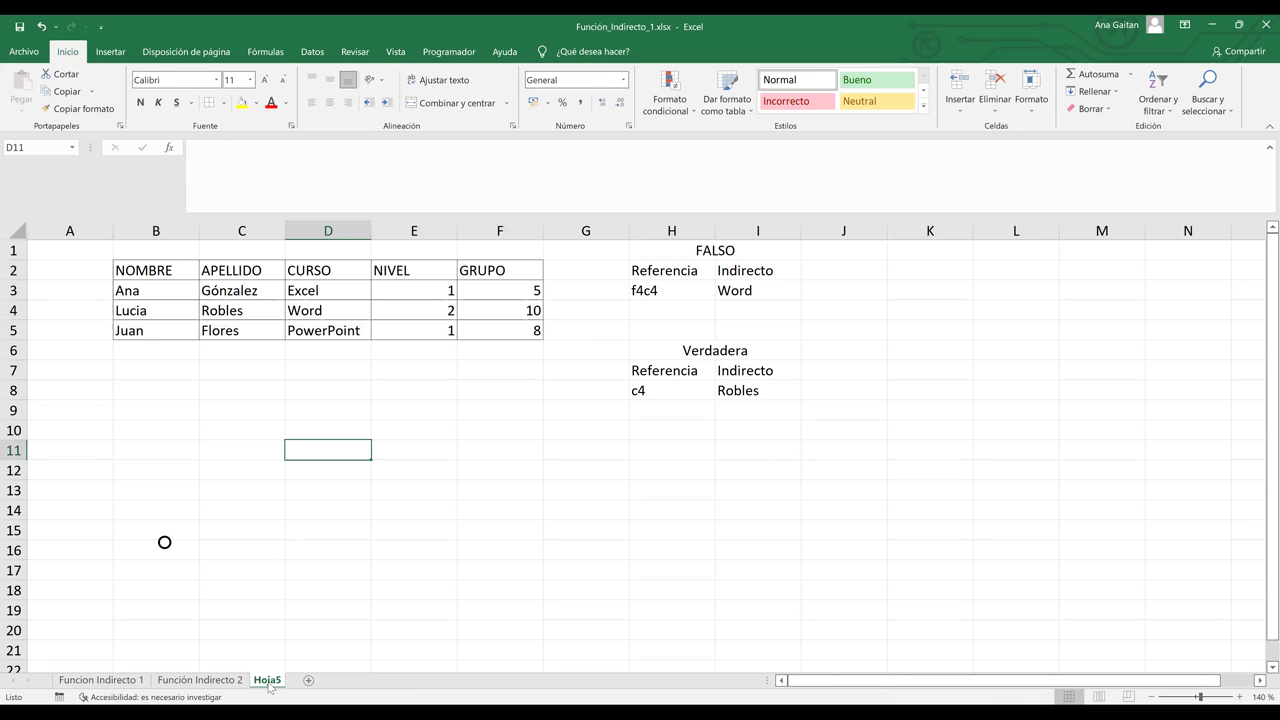
right_click(269, 686)
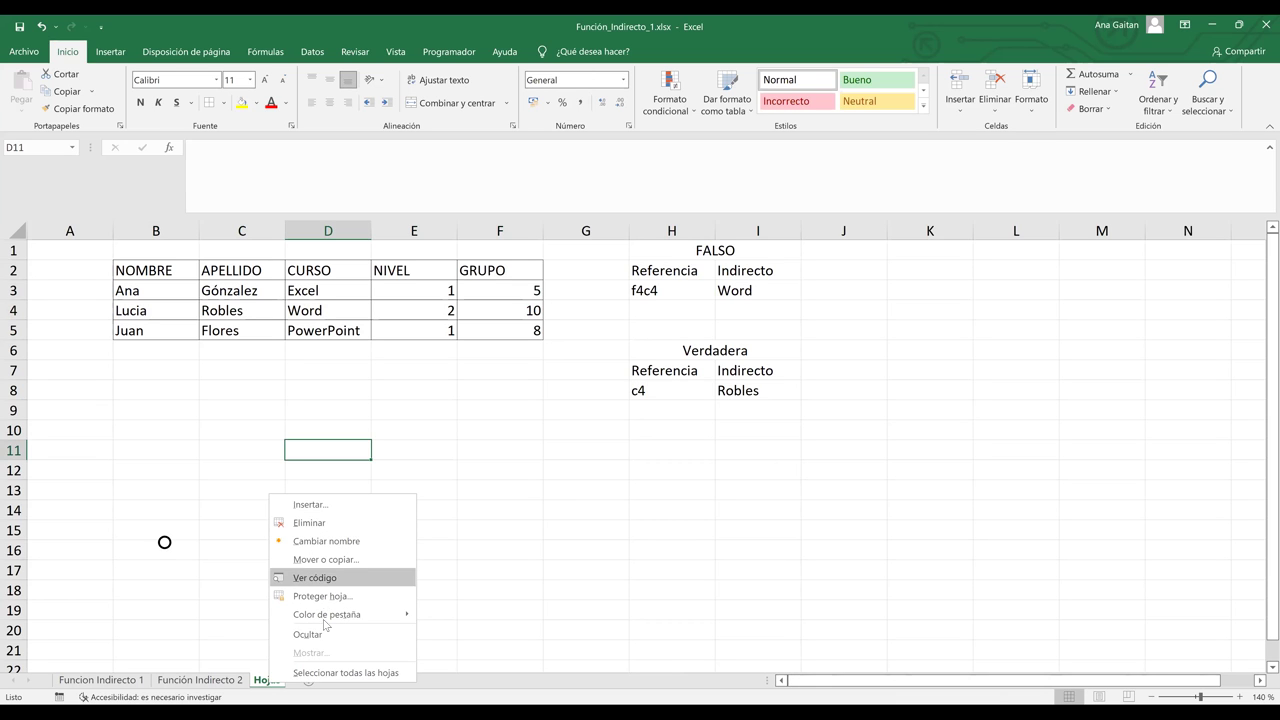
click(324, 562)
click(258, 654)
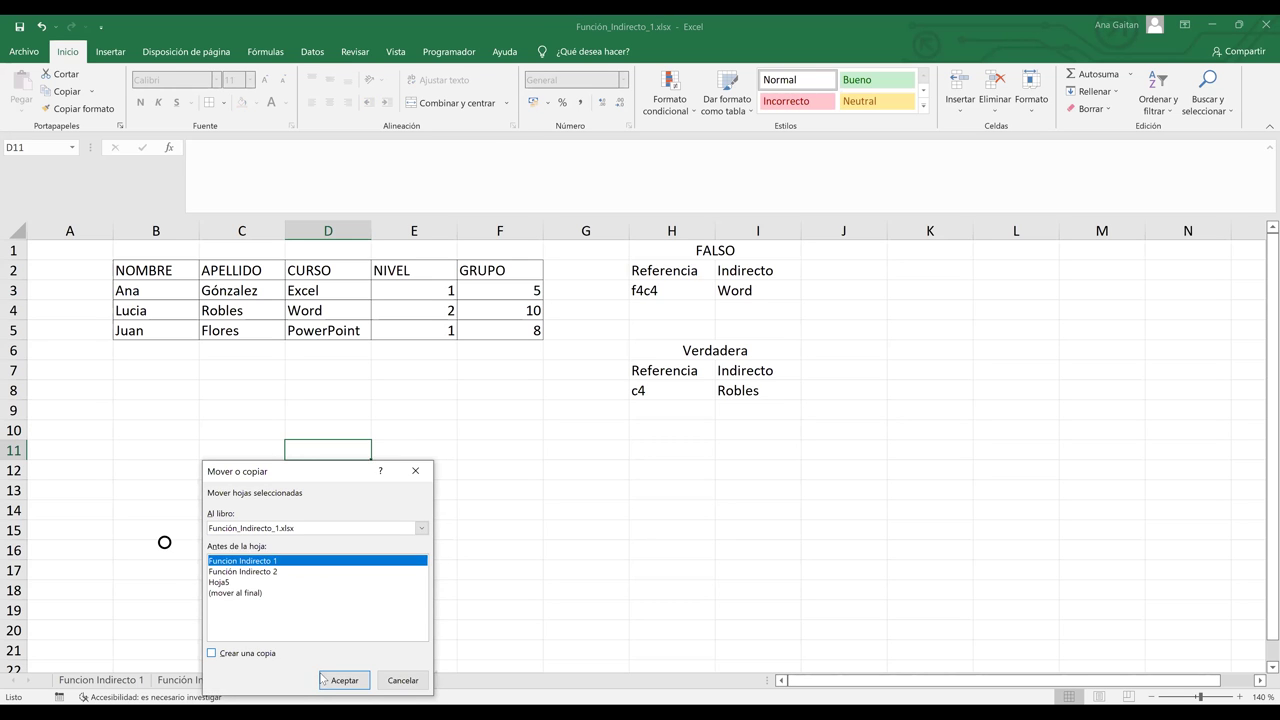
click(339, 682)
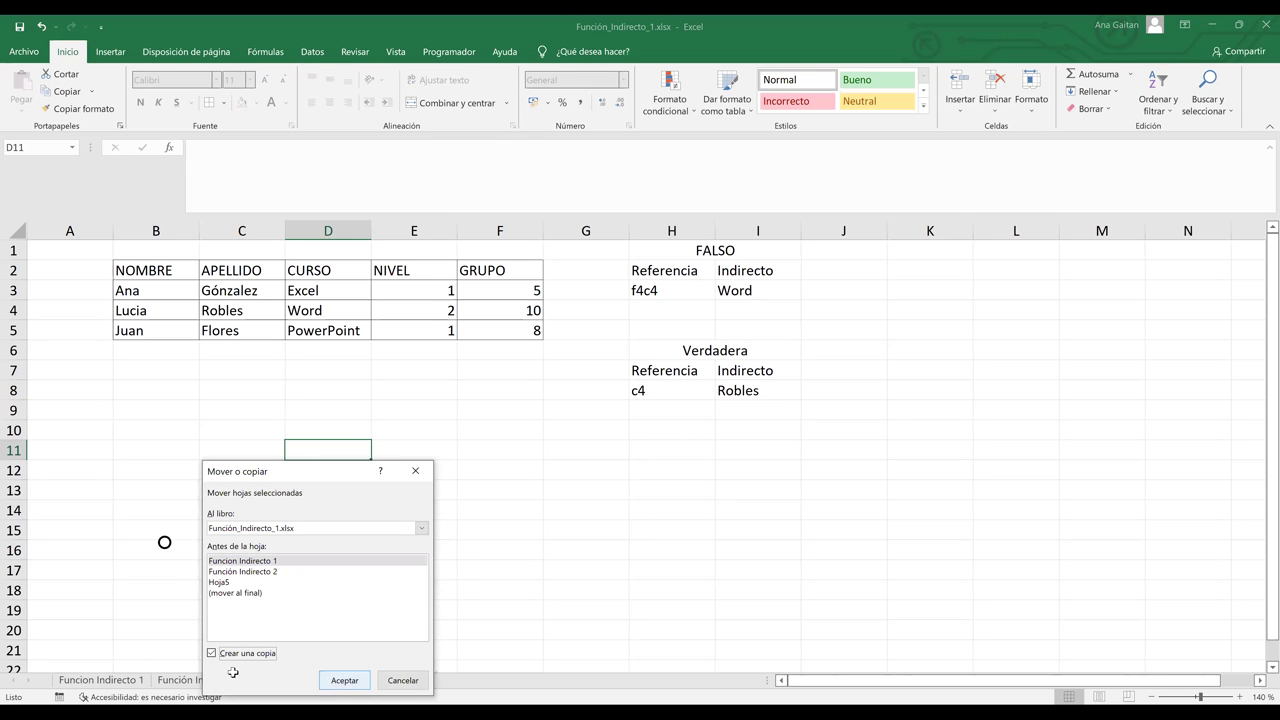
drag(341, 684, 341, 684)
double_click(323, 680)
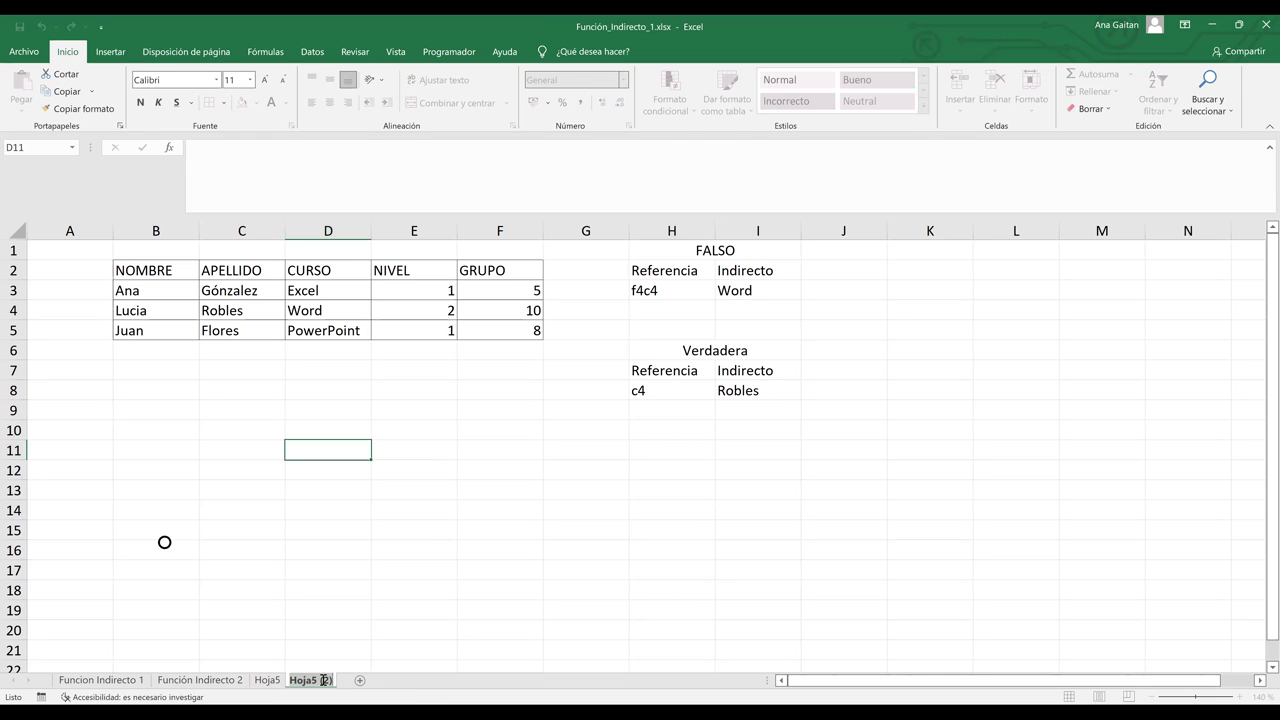
text(Hoja6)
key(Return)
Step: Add a blank sheet, then delete the unwanted sheet
click(344, 681)
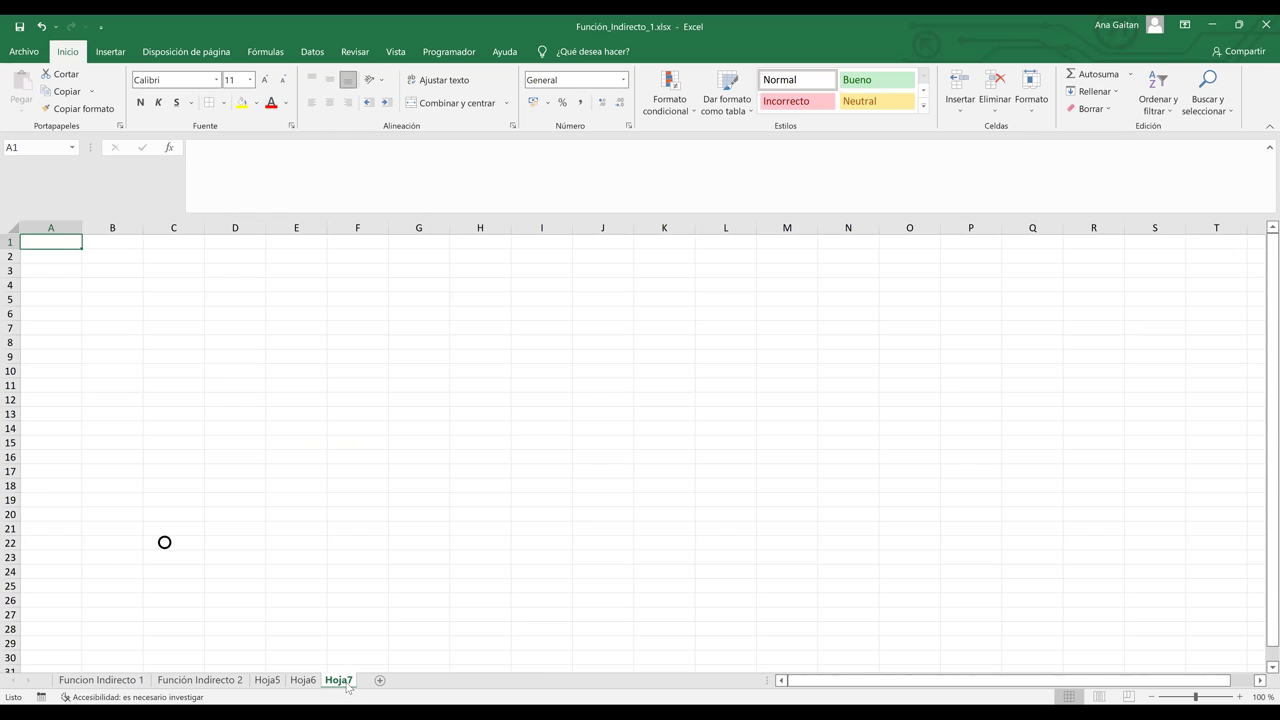
right_click(340, 681)
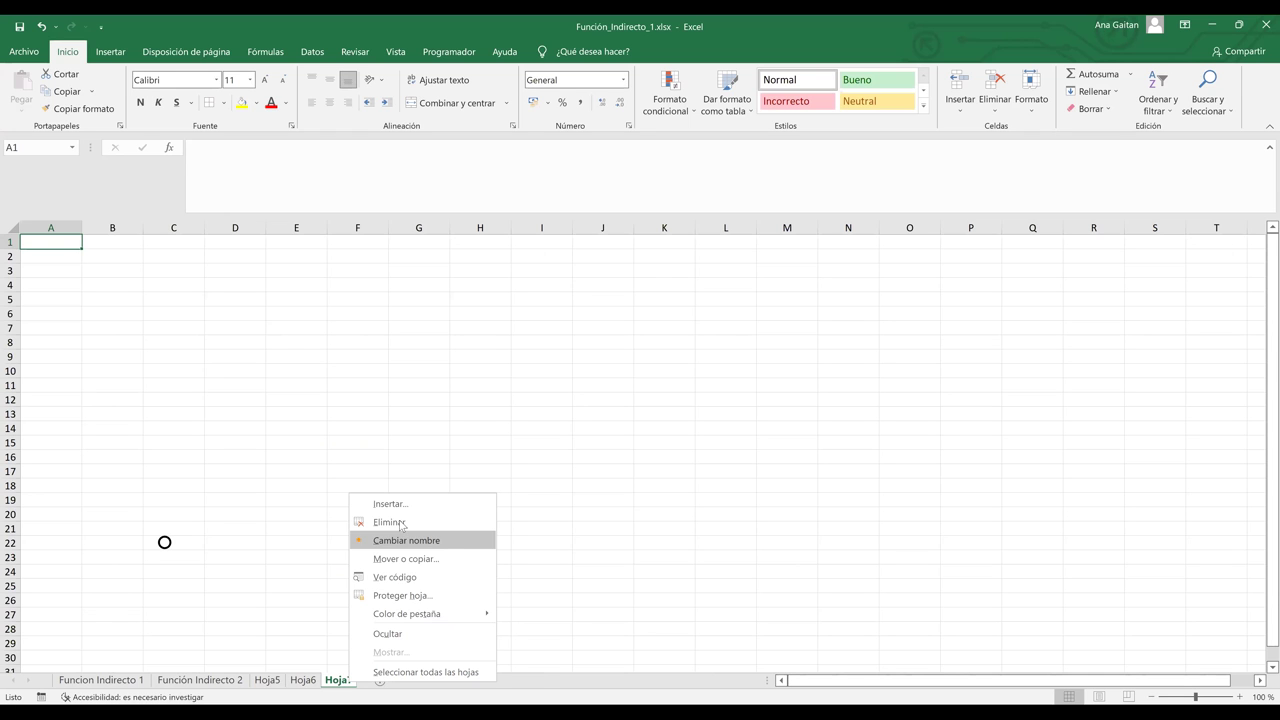
click(403, 521)
Step: Copy Hoja6 with Mover o copiar and Crear una copia, placing the copy at the end
right_click(305, 686)
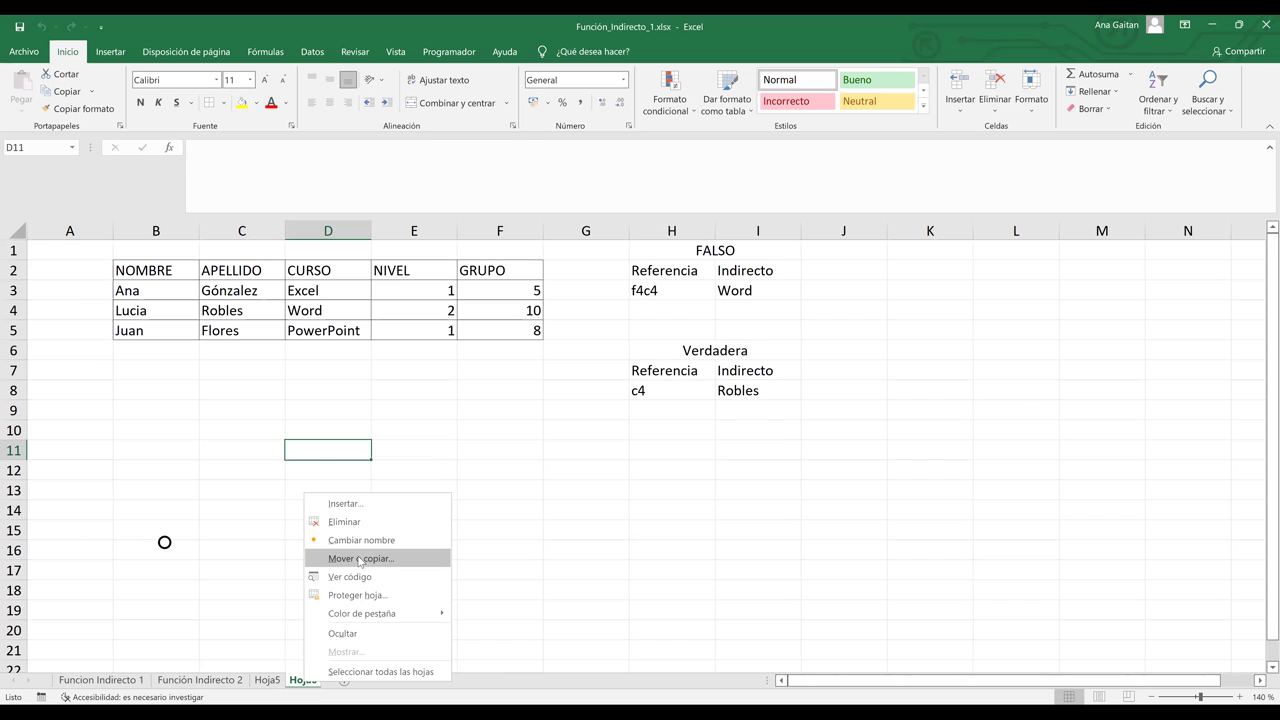
click(360, 560)
click(249, 646)
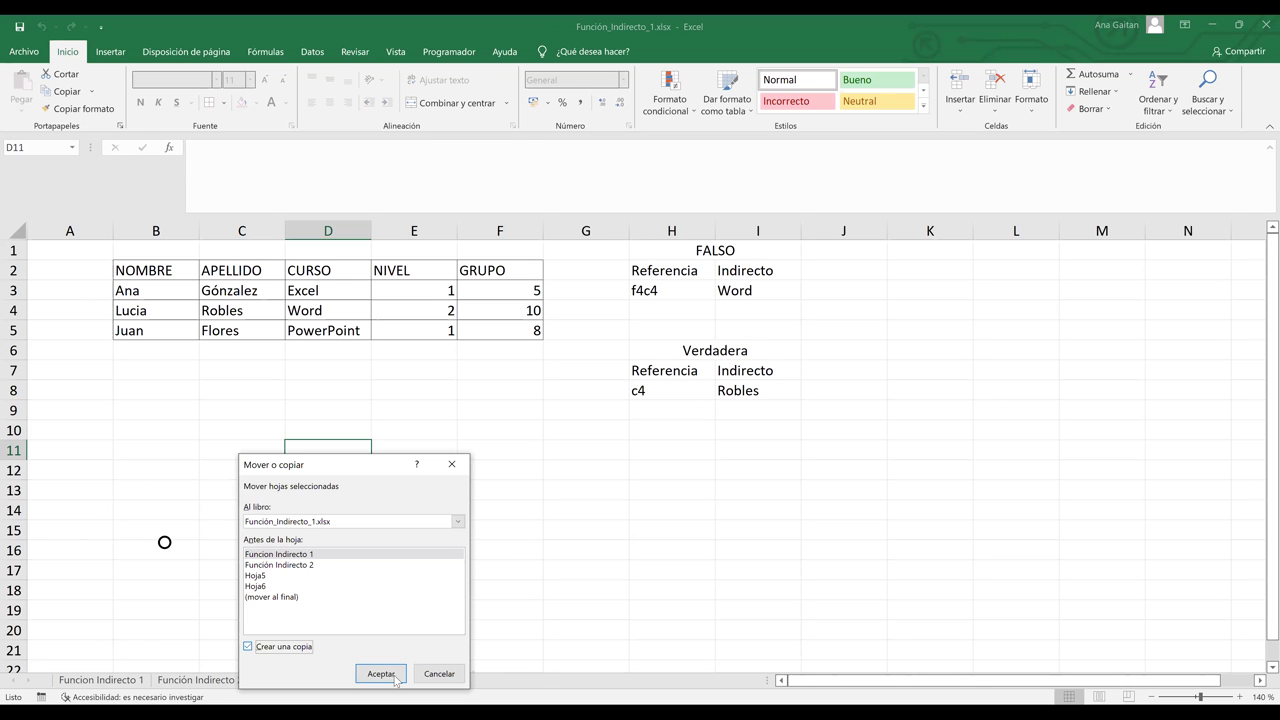
click(388, 673)
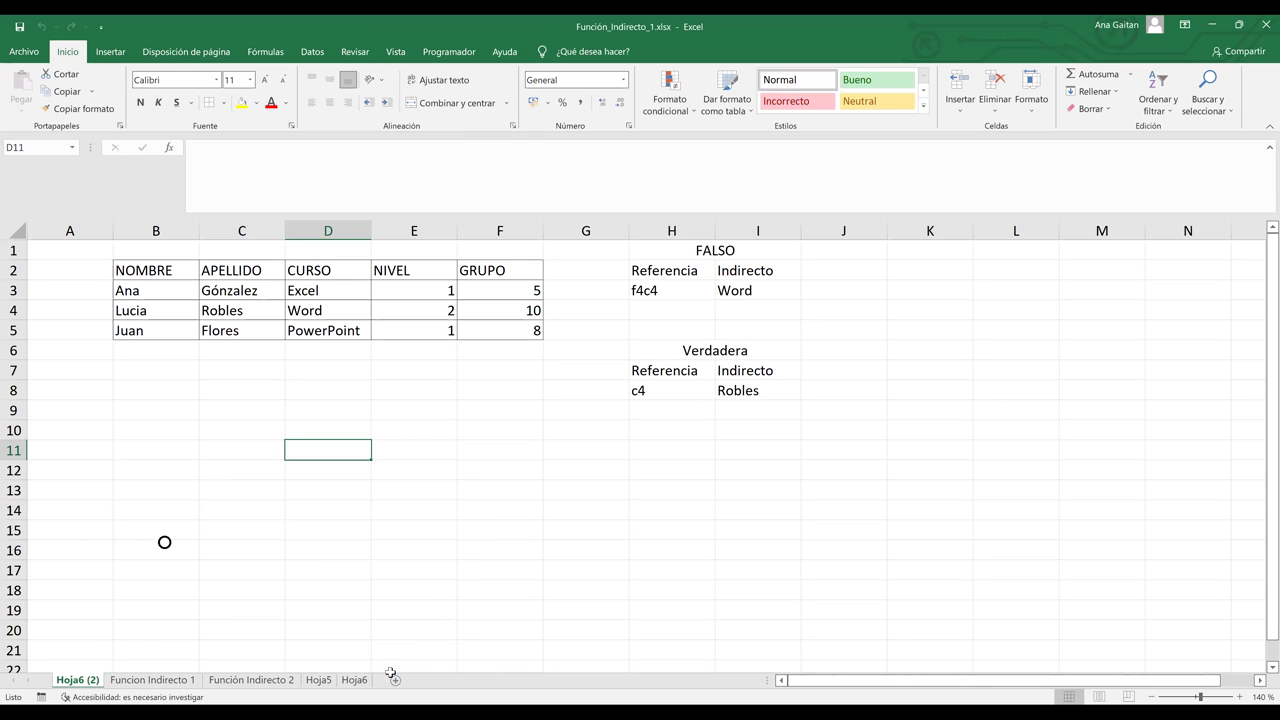
drag(66, 686, 374, 686)
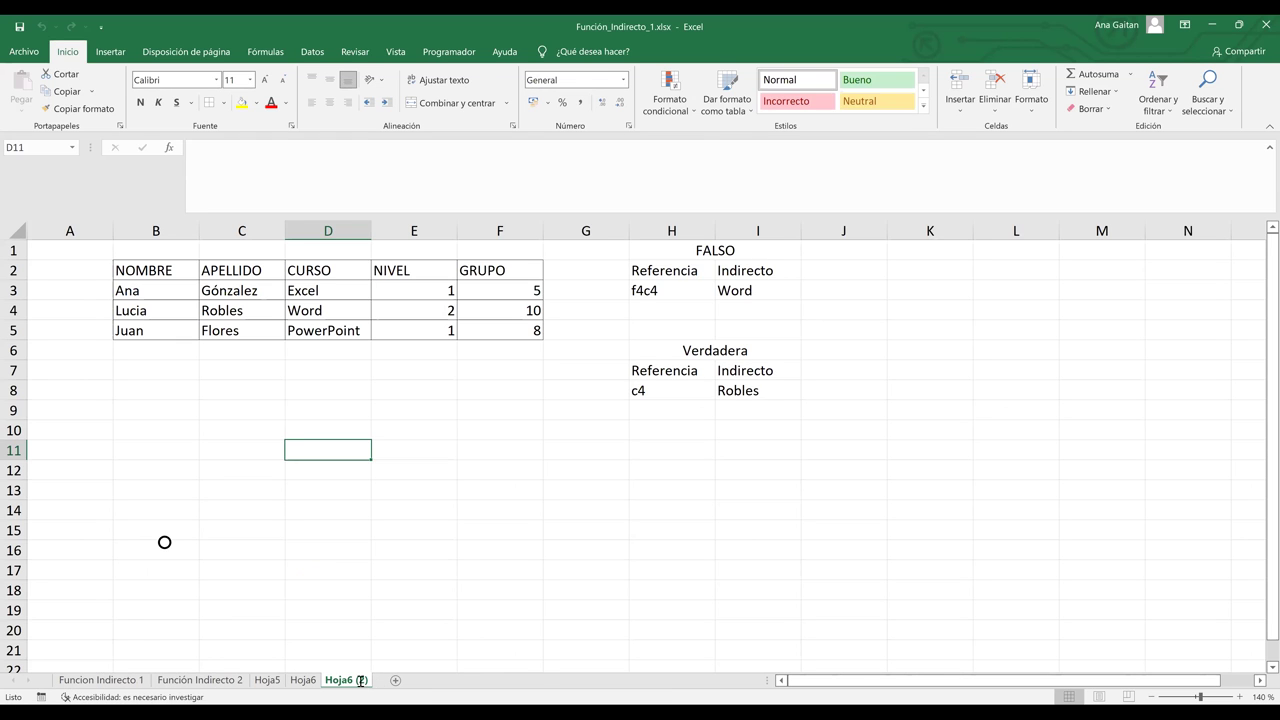
Step: Rename the copied sheet to Hoja7
double_click(361, 680)
key(End)
key(BackSpace)
key(BackSpace)
key(BackSpace)
key(BackSpace)
key(BackSpace)
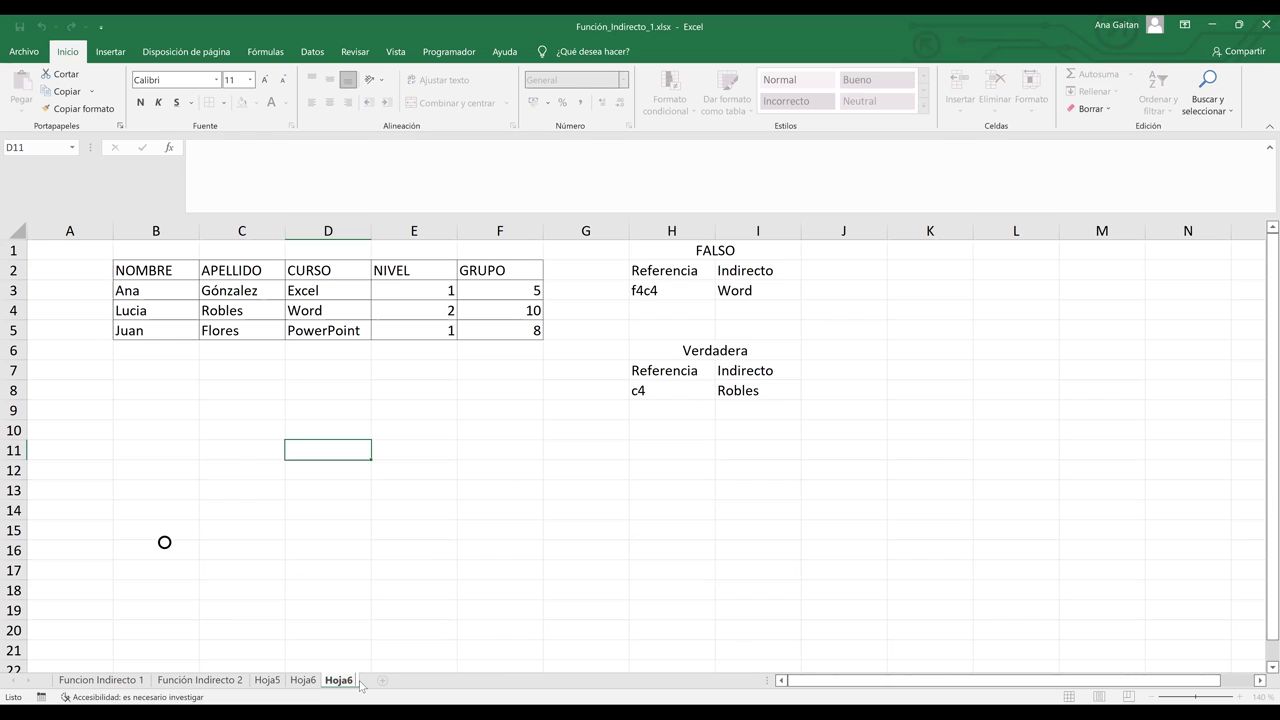
text(7)
key(Return)
click(414, 650)
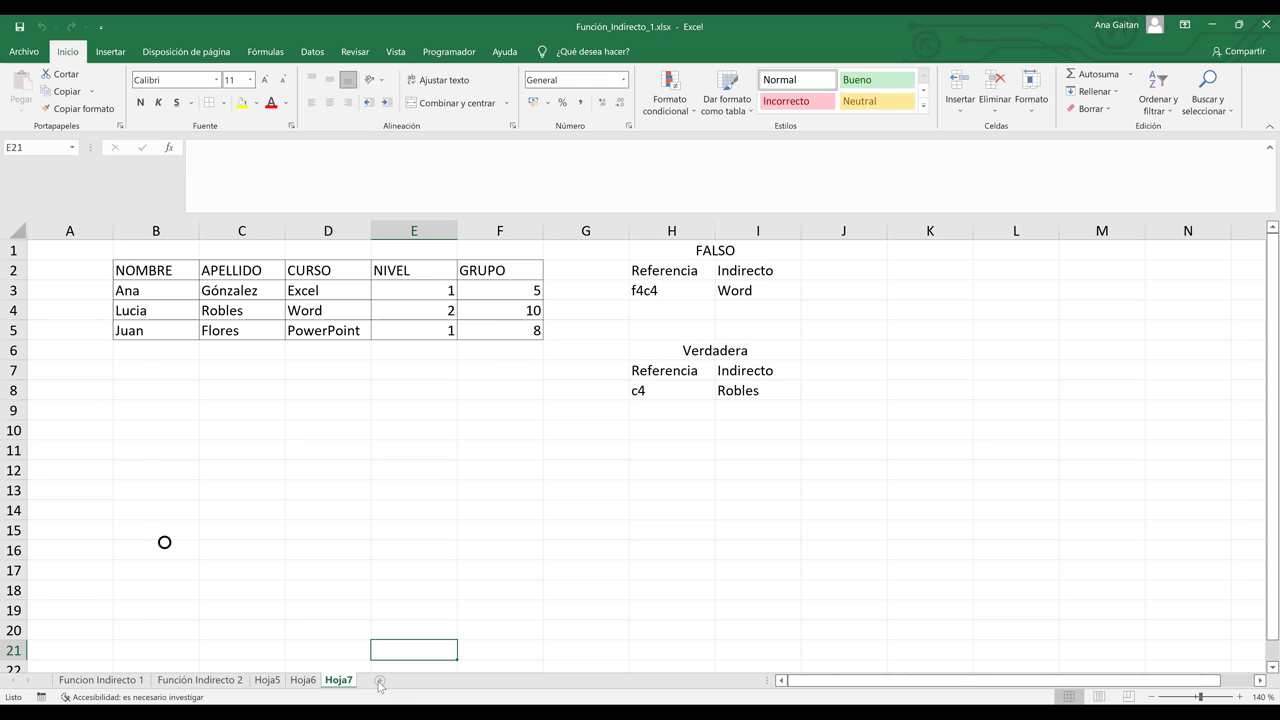
Step: On a new sheet, enter the headers Hojas, Columna, Fila and Valor in B2 through E2
click(379, 681)
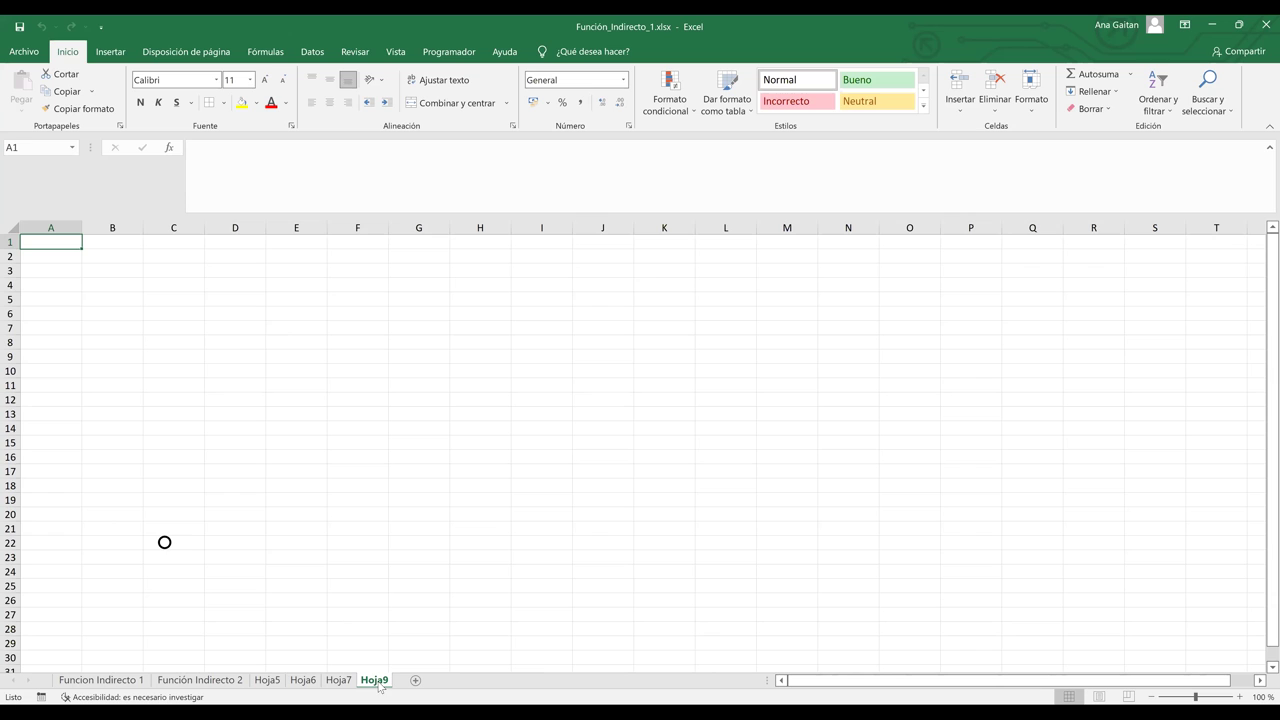
click(108, 262)
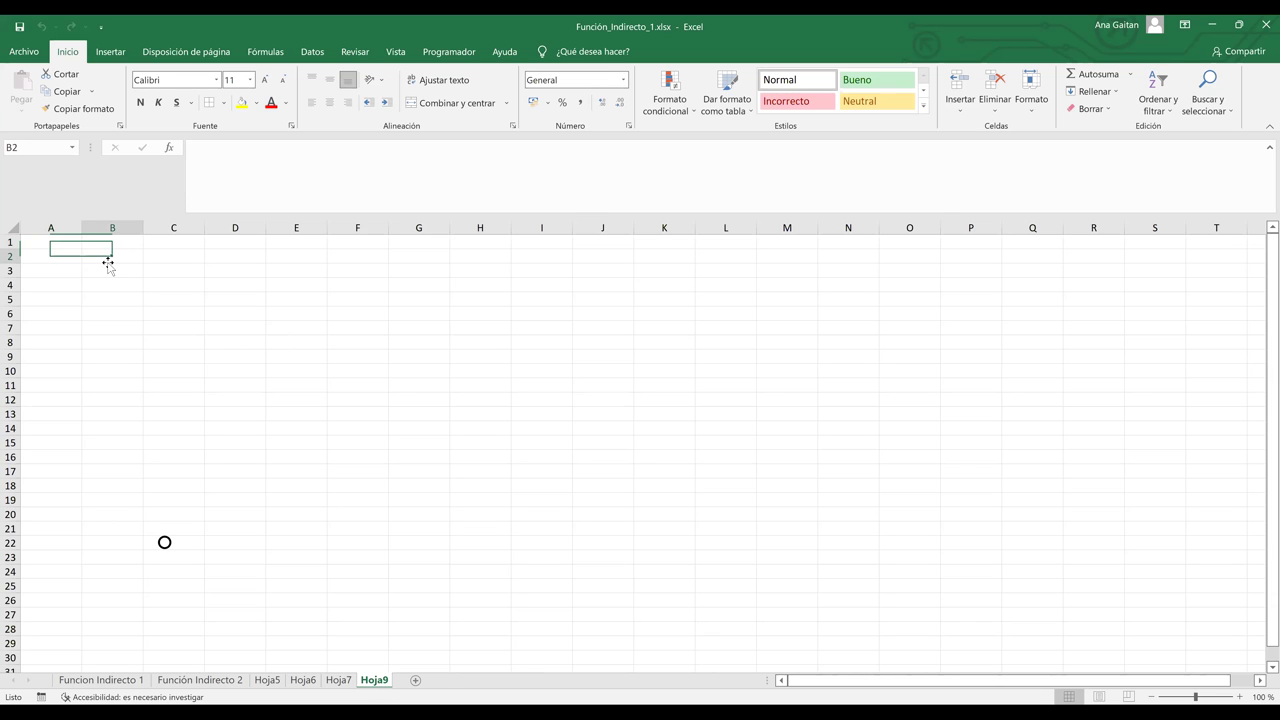
text(Hoja)
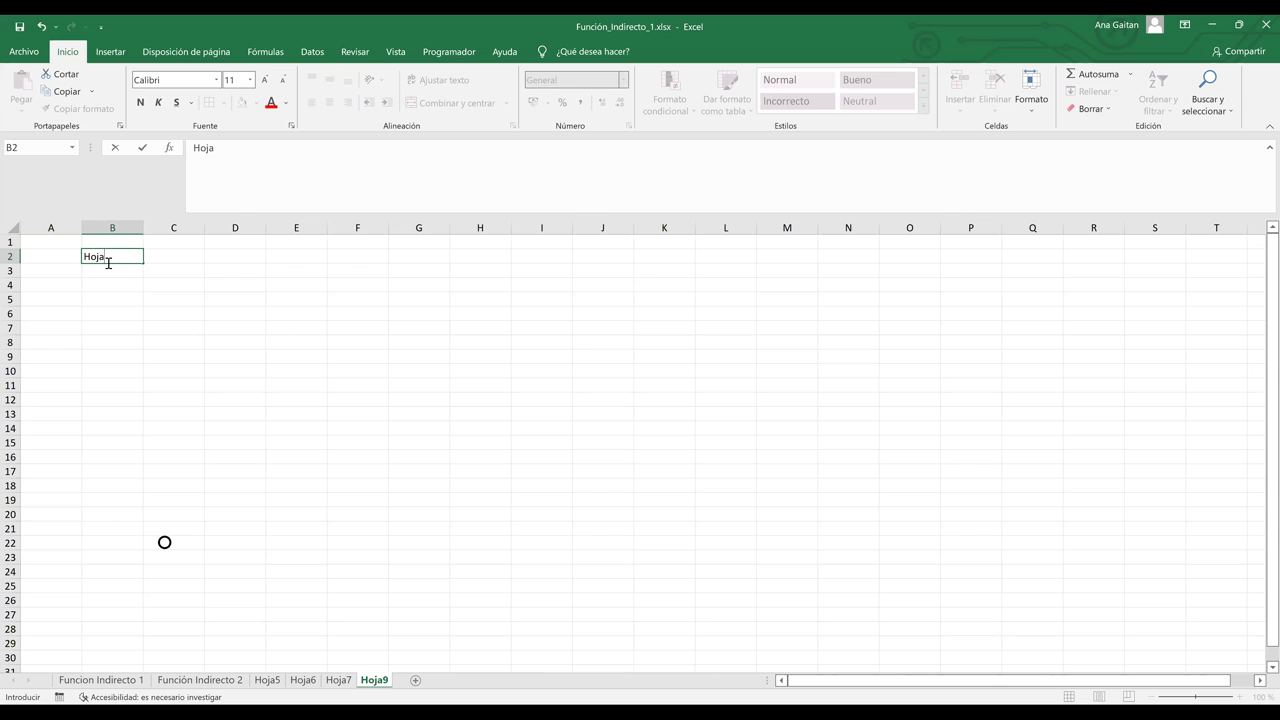
text(s)
key(Tab)
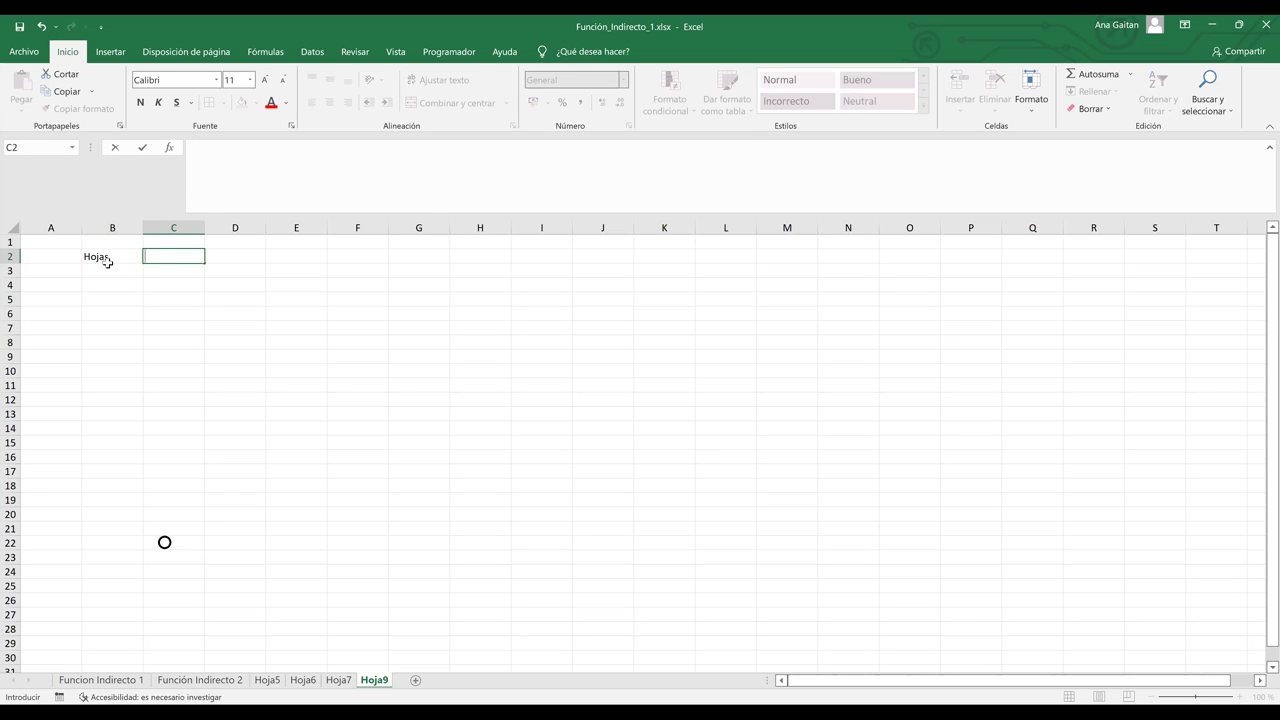
text(Columna)
key(Tab)
text(Fila)
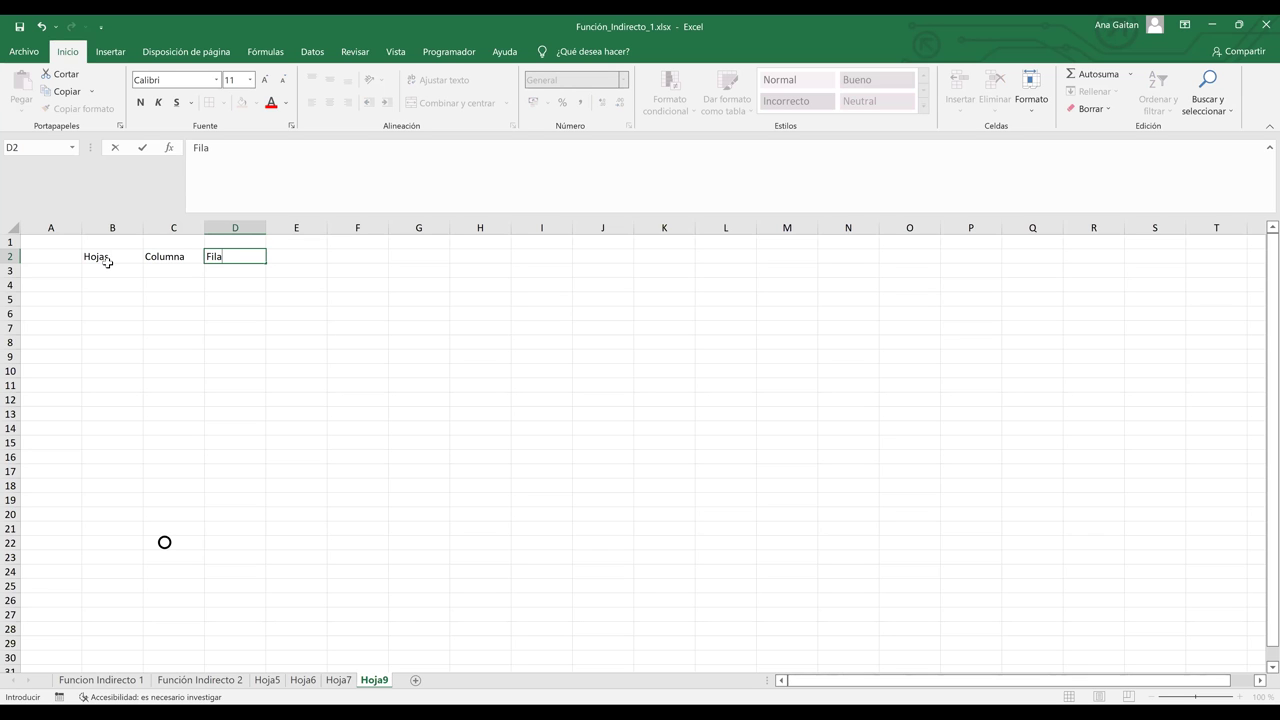
key(ctrl+Return)
key(Tab)
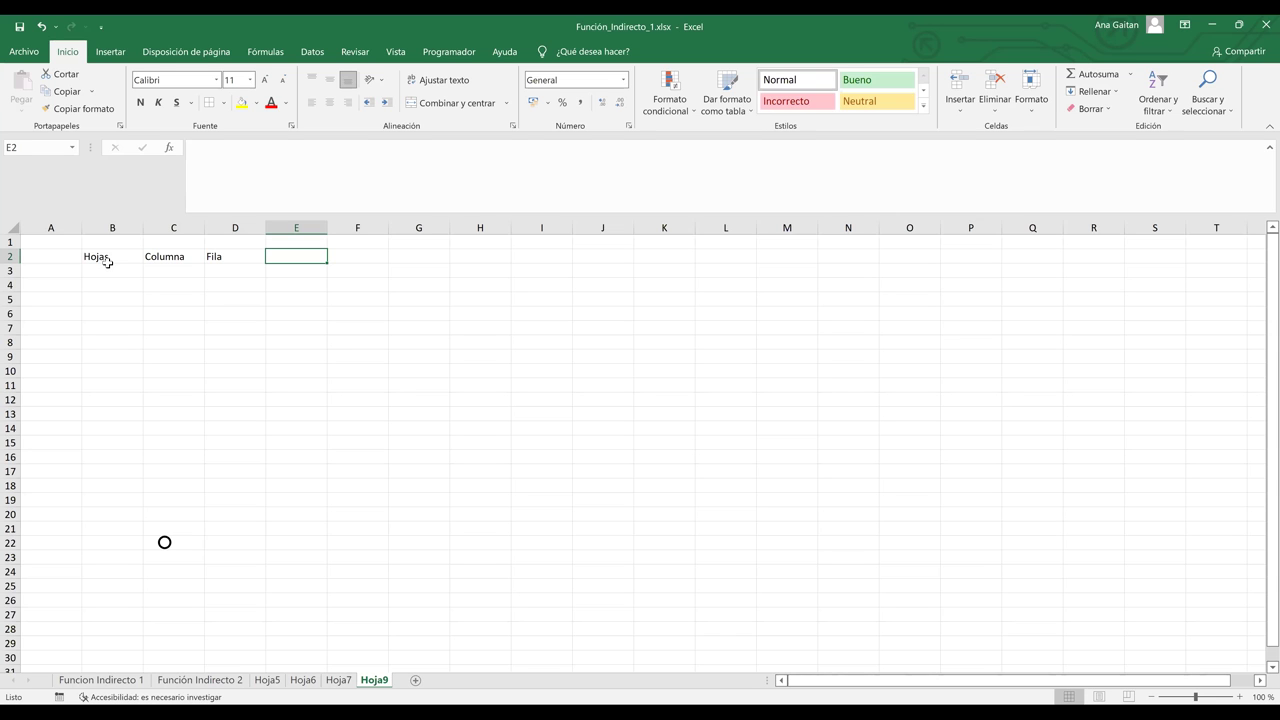
text(Valor)
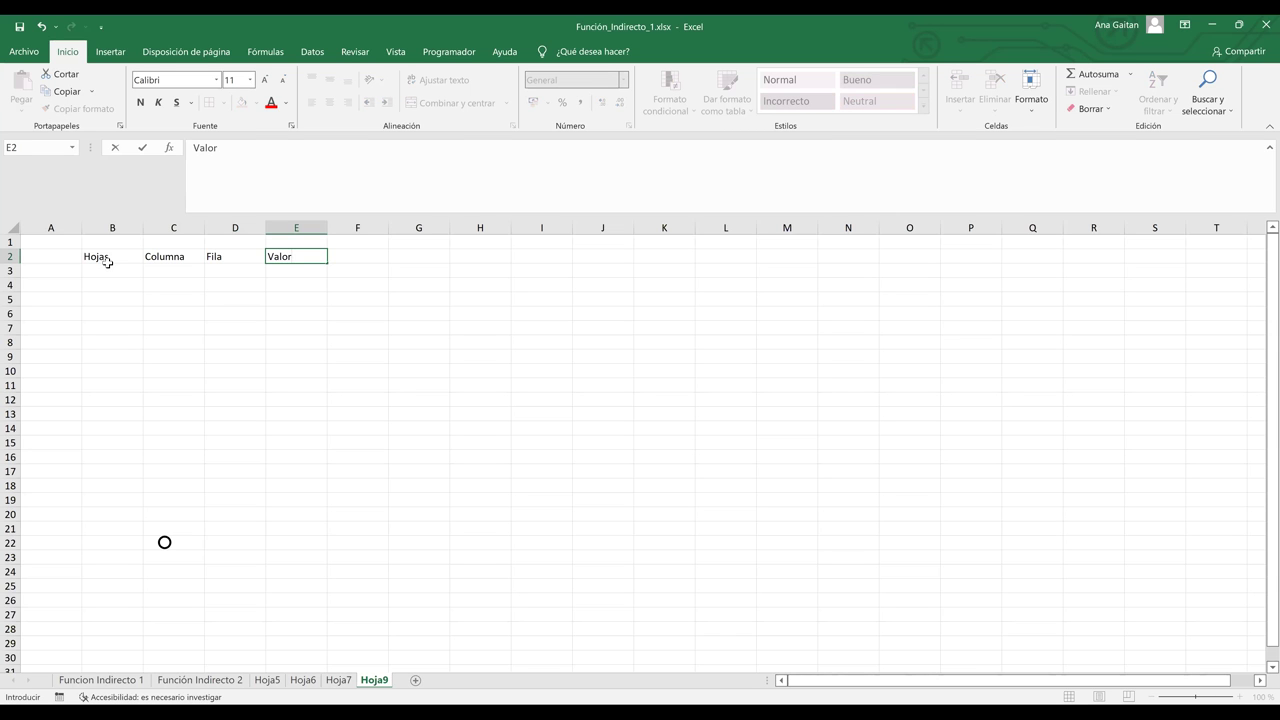
key(Return)
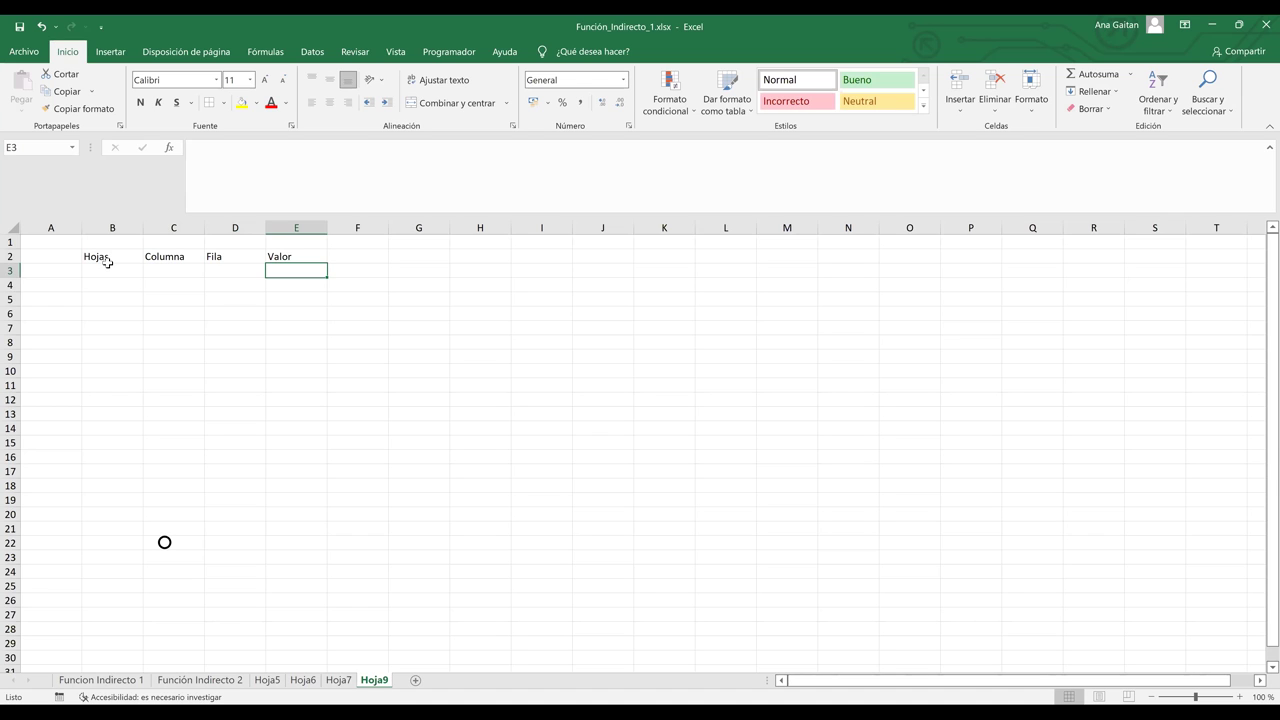
Step: Type Hoja5, Hoja6 and Hoja7 into cells B3, B4 and B5
click(110, 270)
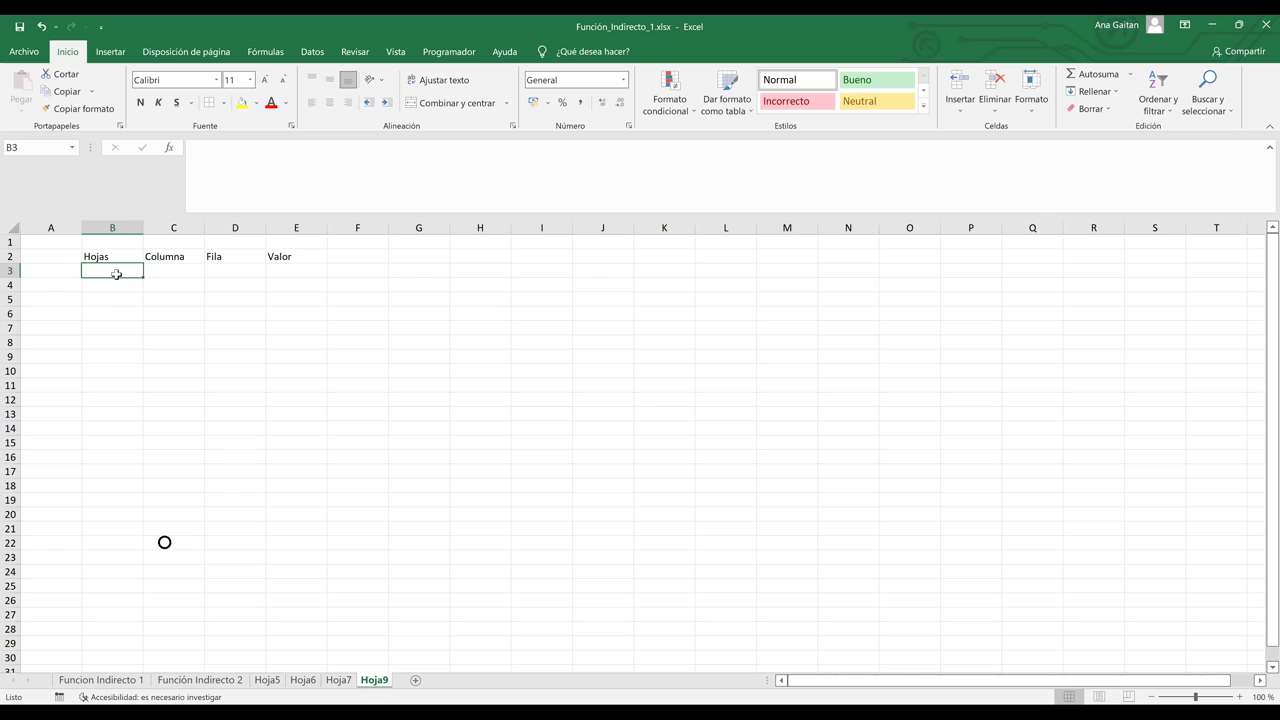
text(Hola)
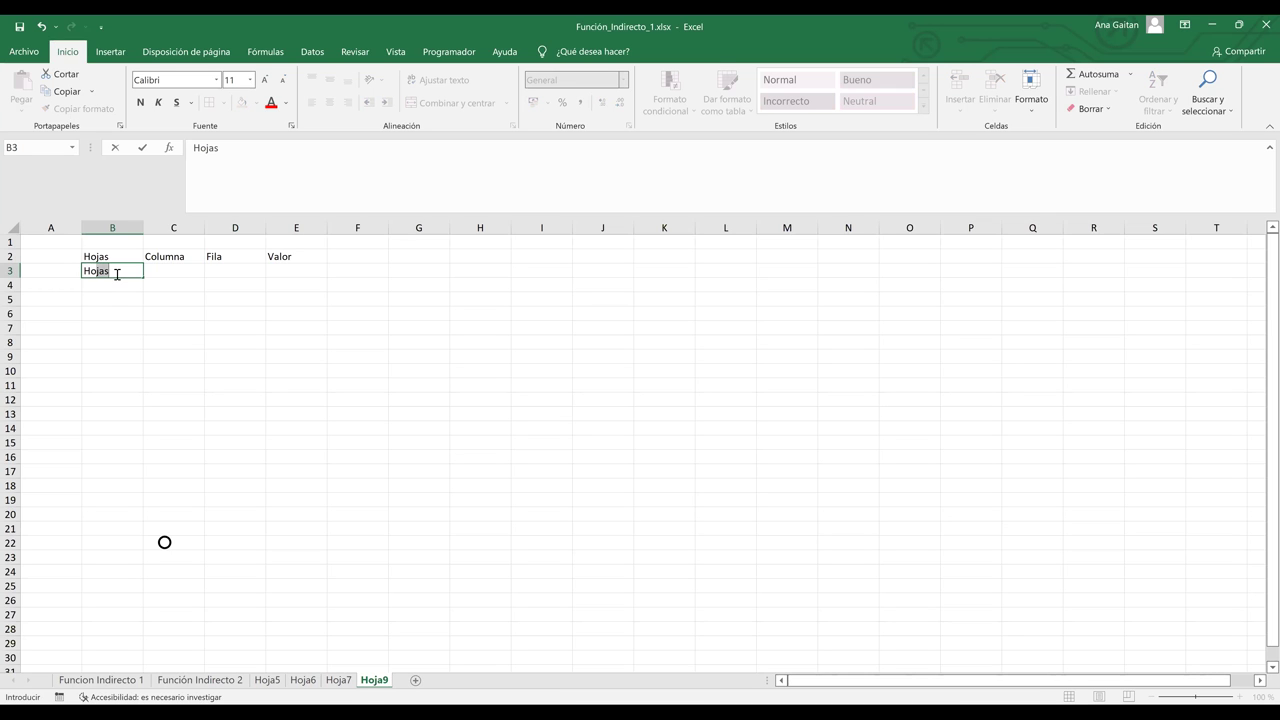
key(BackSpace)
key(BackSpace)
text(ja5)
key(Return)
text(Ho)
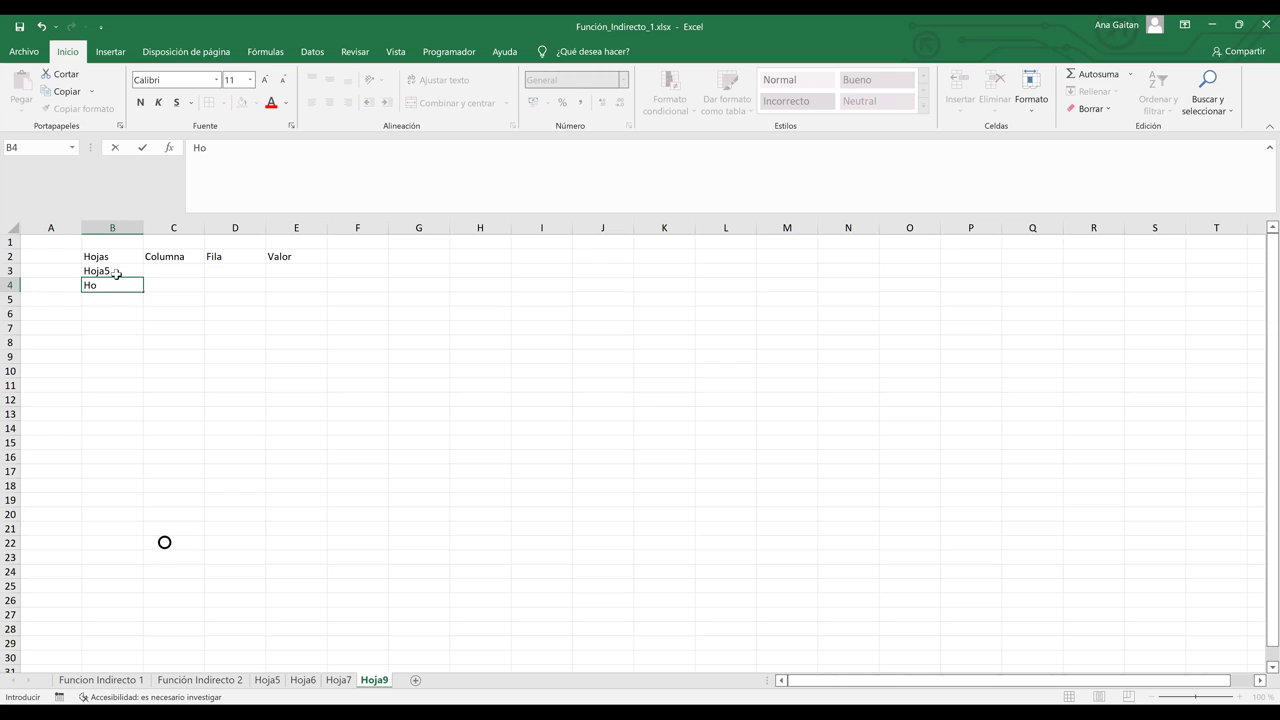
text(ja6)
key(Return)
text(H)
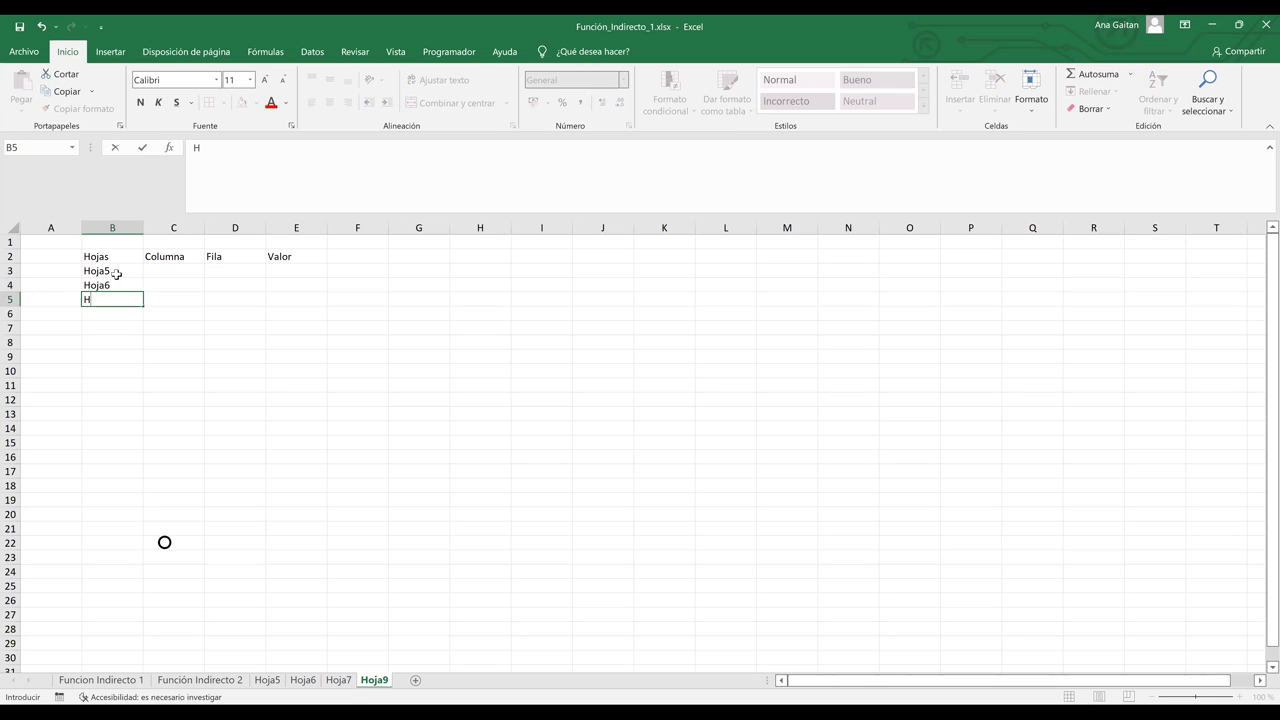
text(oja7)
key(Tab)
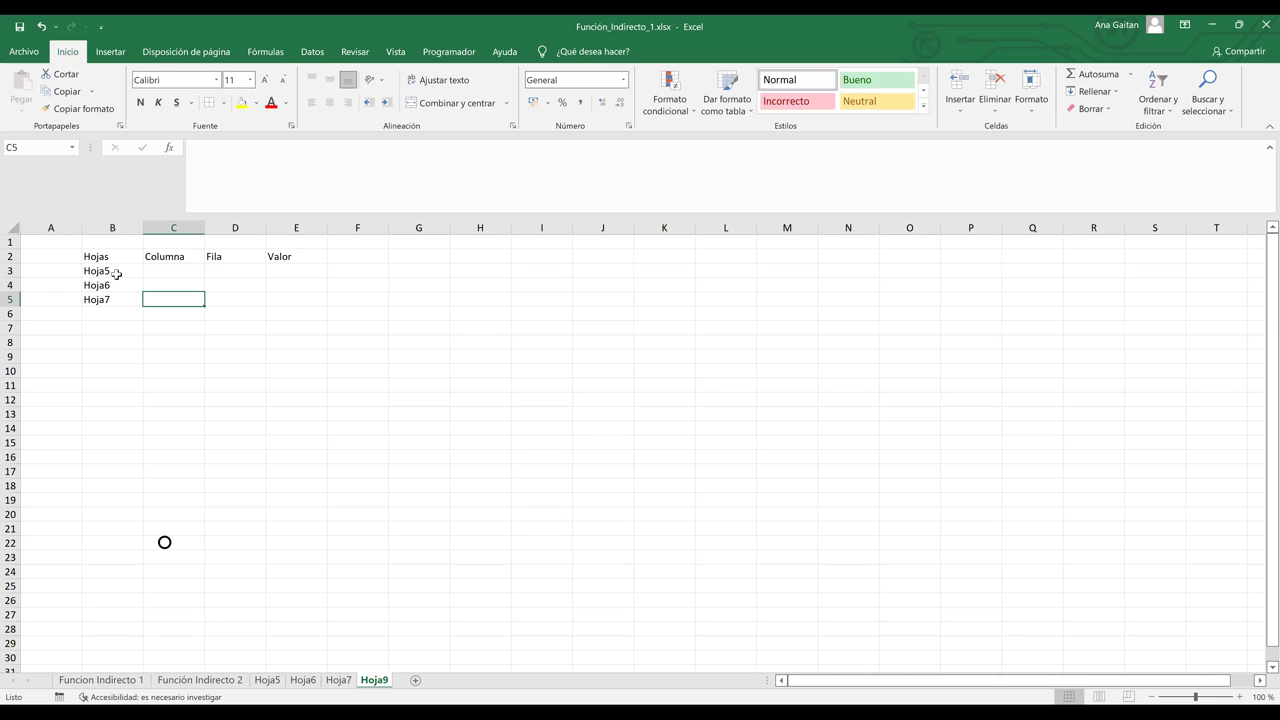
key(Up)
key(Up)
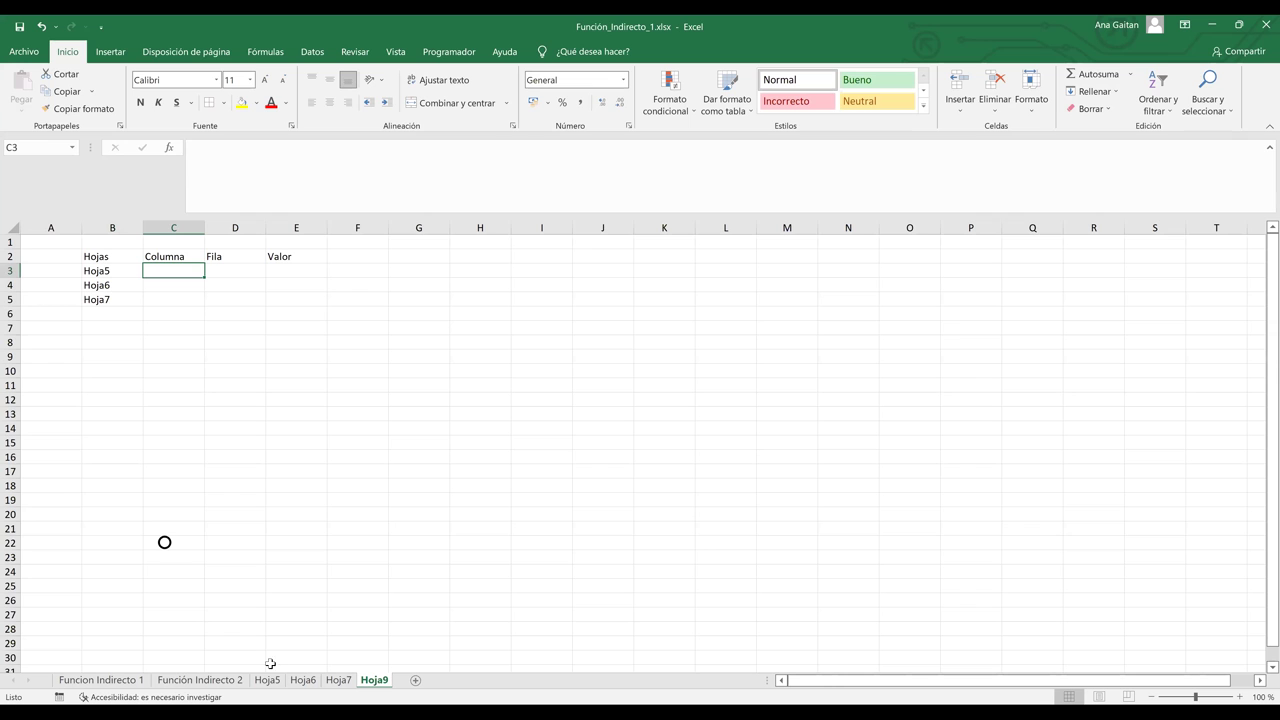
Step: Review the Hoja5 data table B2:F5, then return to Hoja9
click(268, 686)
drag(138, 268, 490, 333)
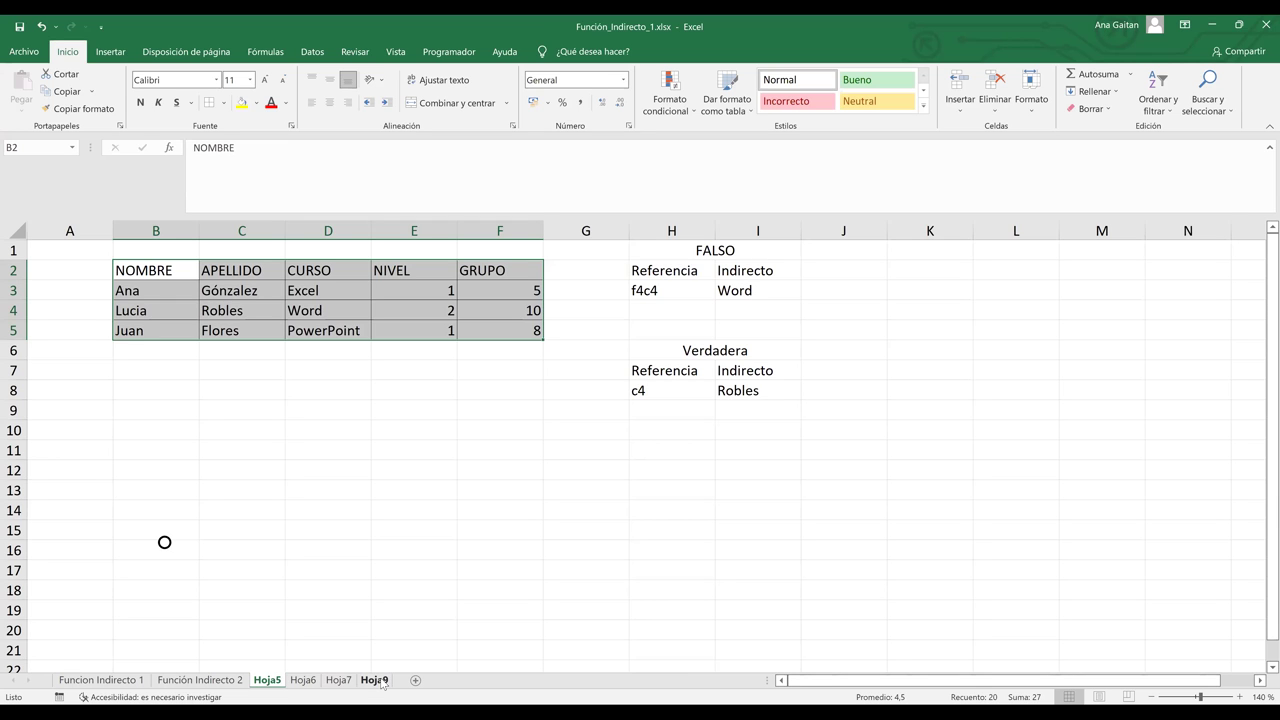
click(381, 684)
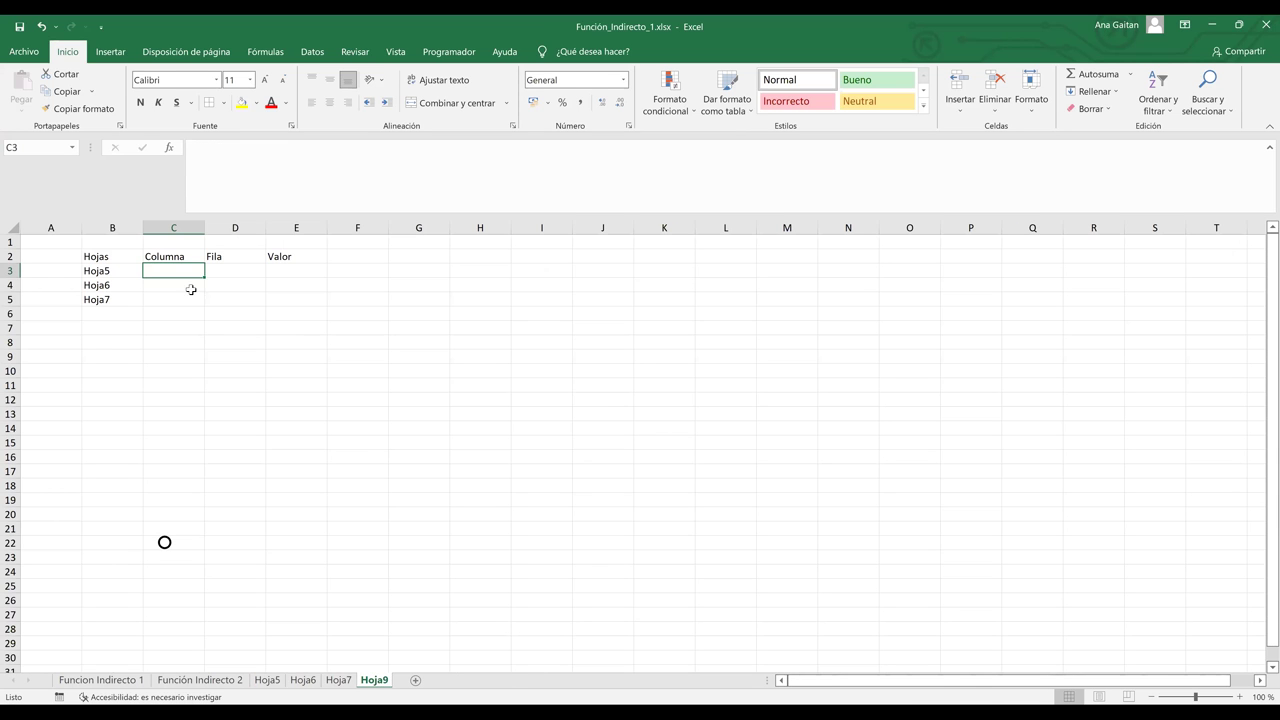
Step: Enter d in C3 and 5 in D3, then begin a formula in E3
text(d)
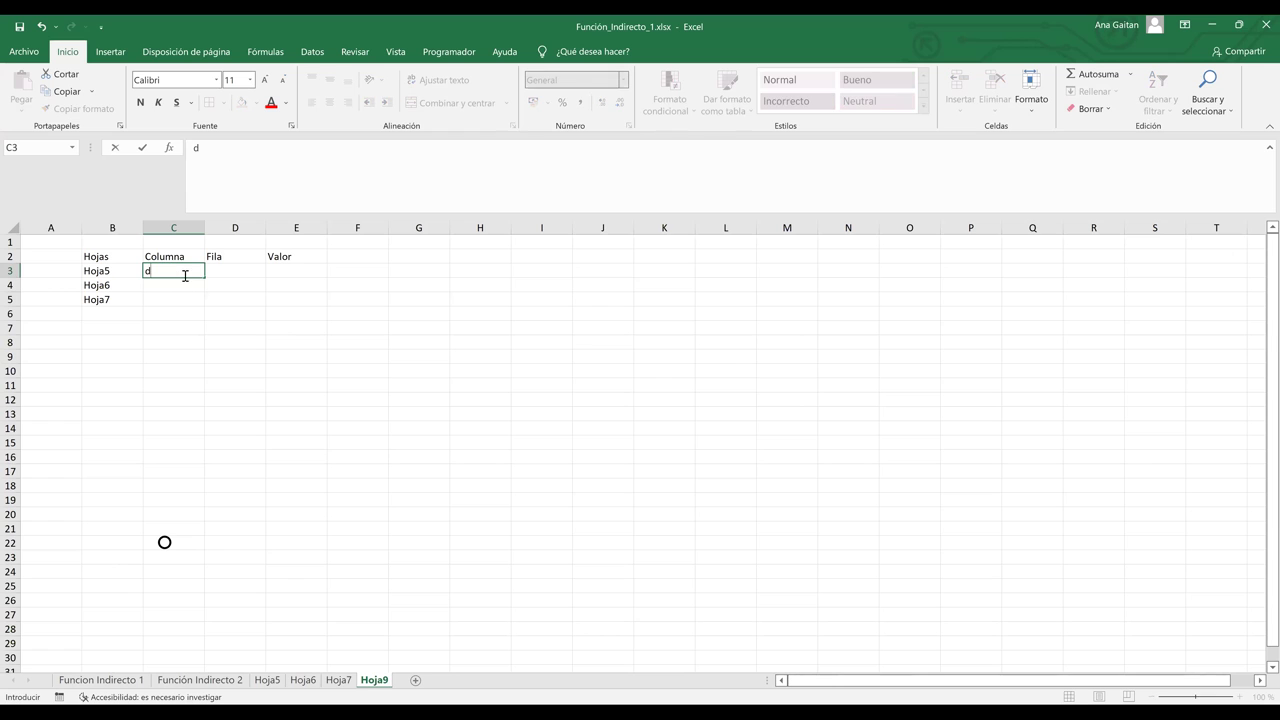
key(Tab)
text(5)
key(Tab)
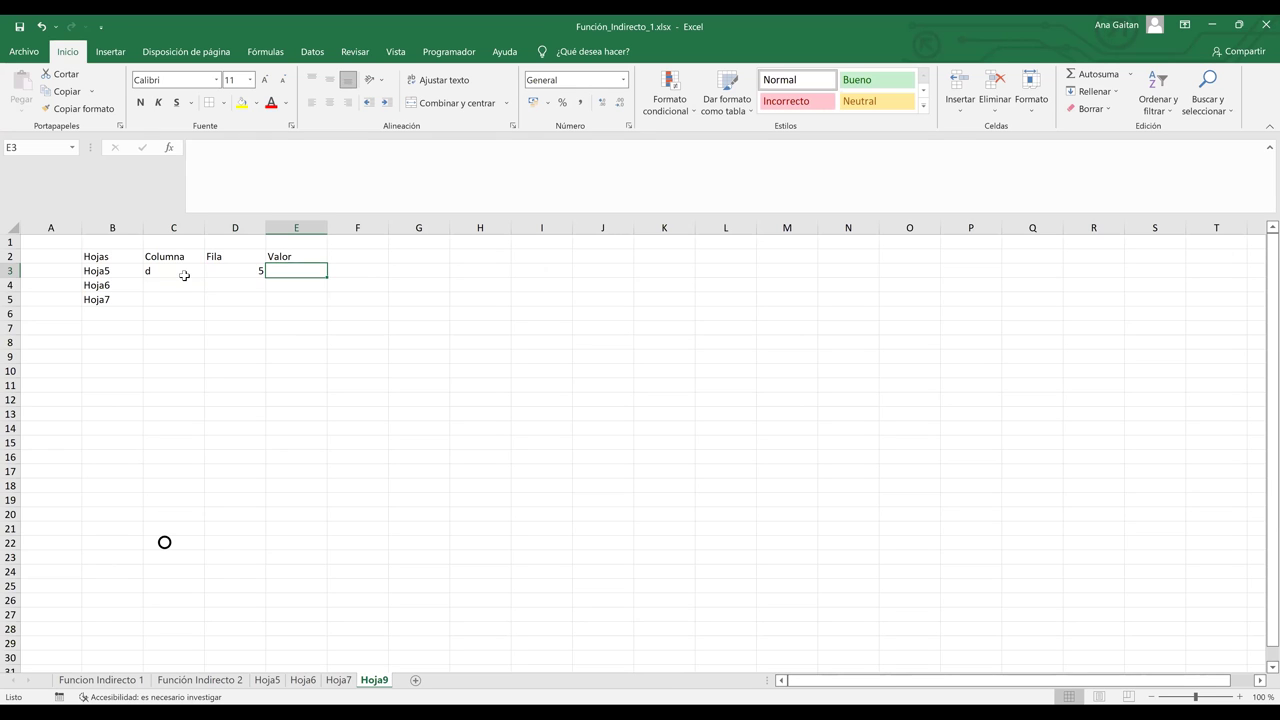
text(=)
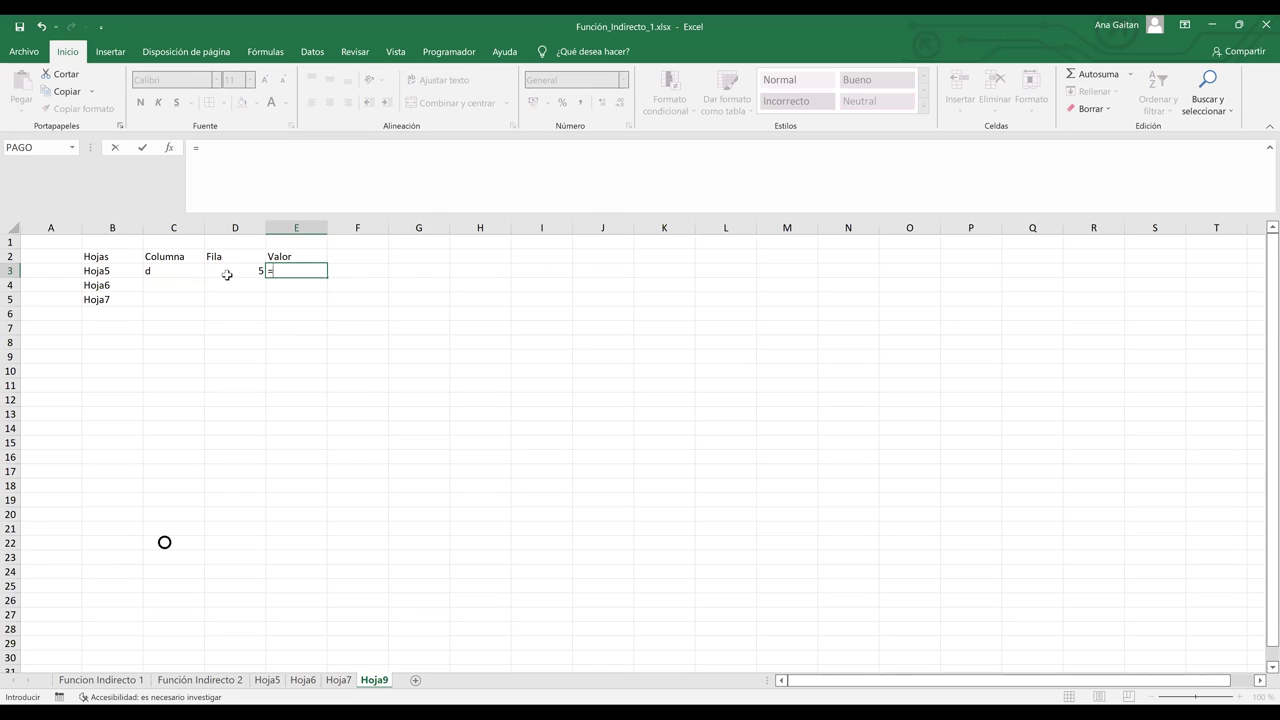
Step: Type =In in E3 and insert INDIRECTO from the function suggestions
text(In)
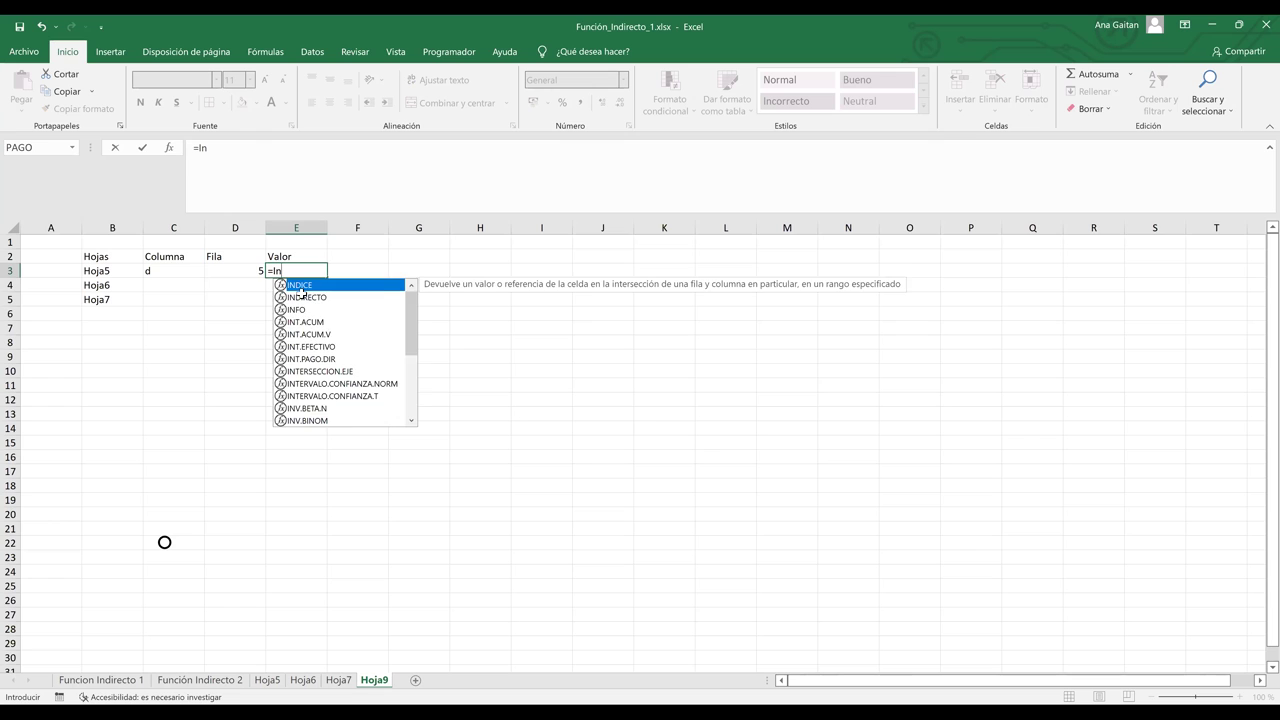
double_click(302, 296)
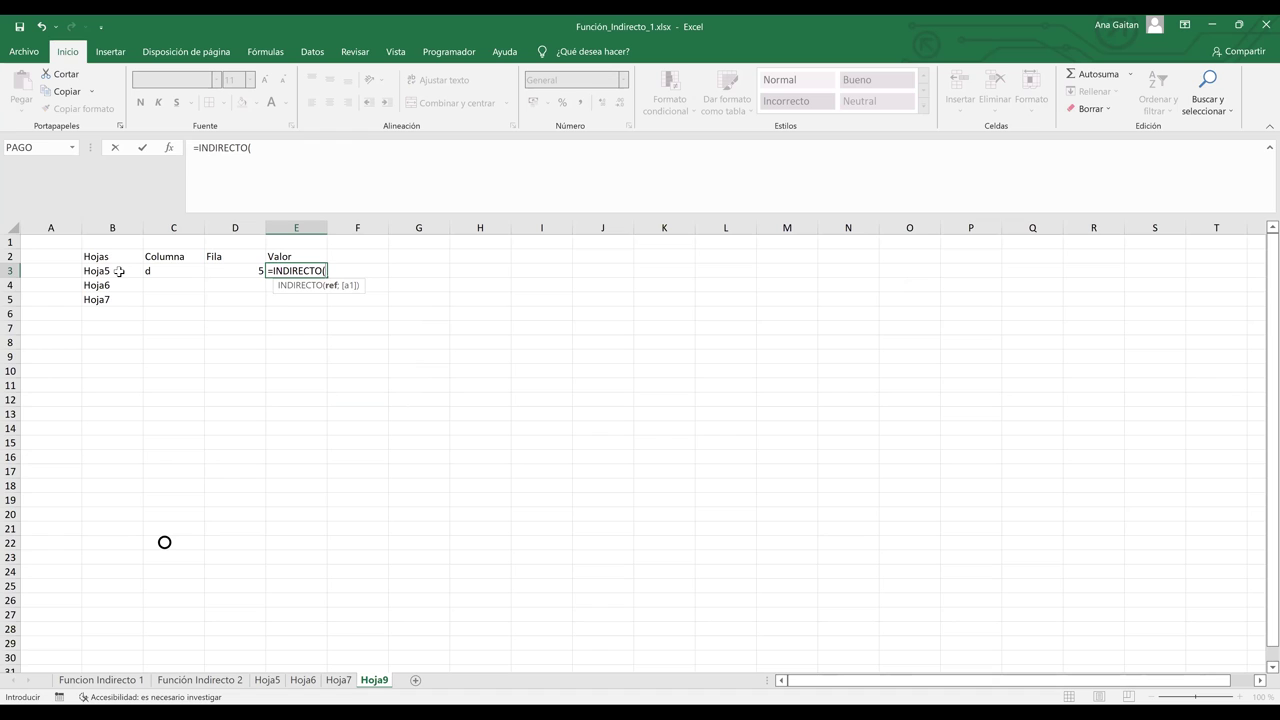
Step: Complete E3 as =INDIRECTO(B3&"!"&C3&D3) so it returns PowerPoint
click(119, 271)
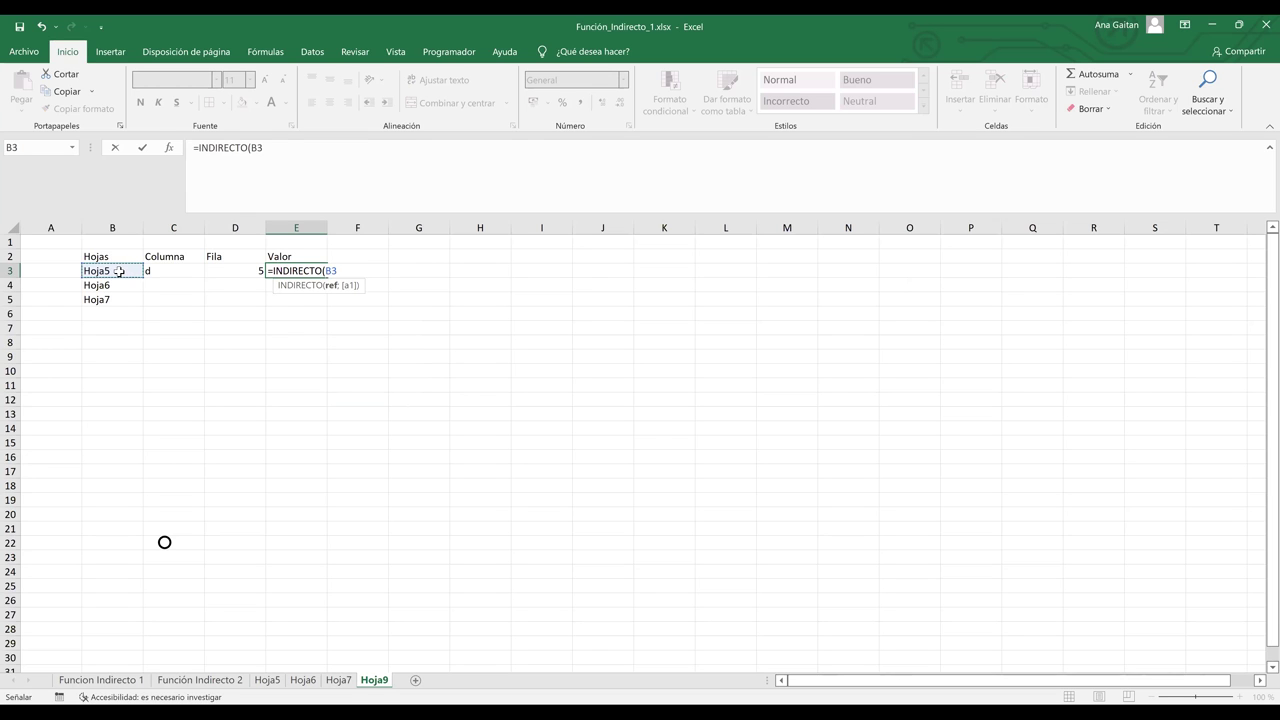
text(&)
text(!)
text(")
text(&)
click(168, 271)
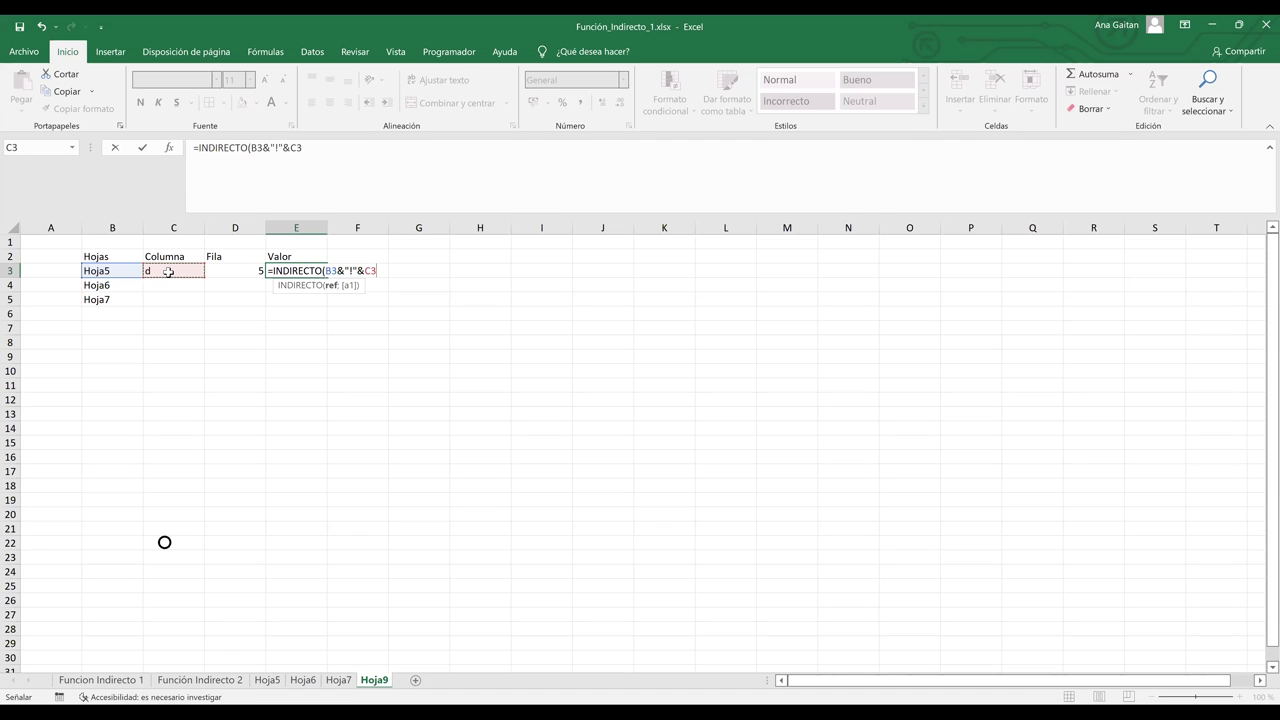
text(&)
click(226, 276)
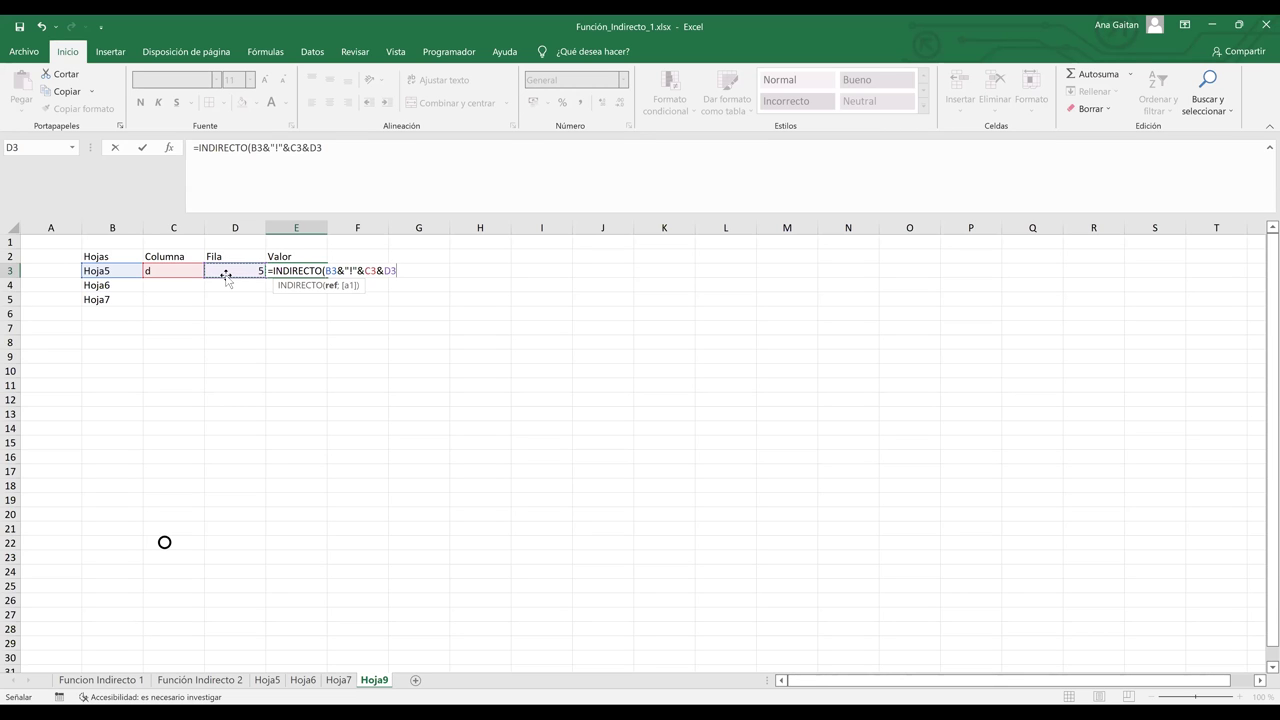
text())
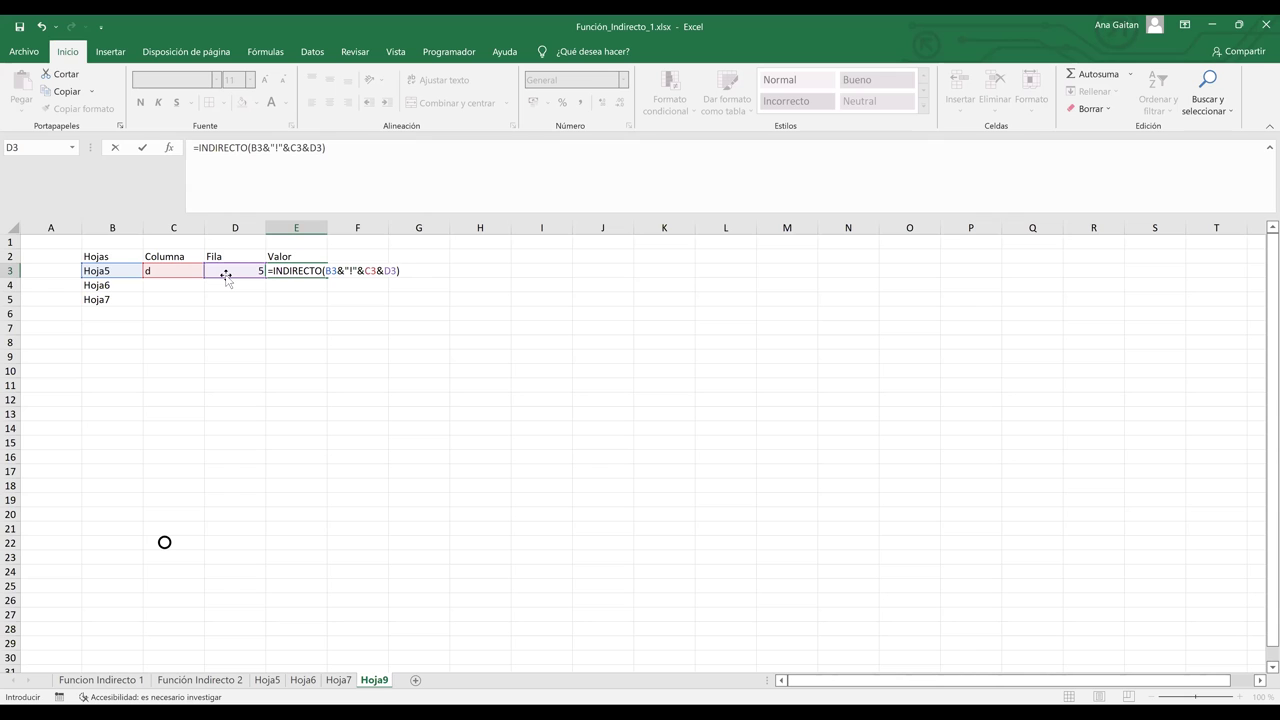
key(Return)
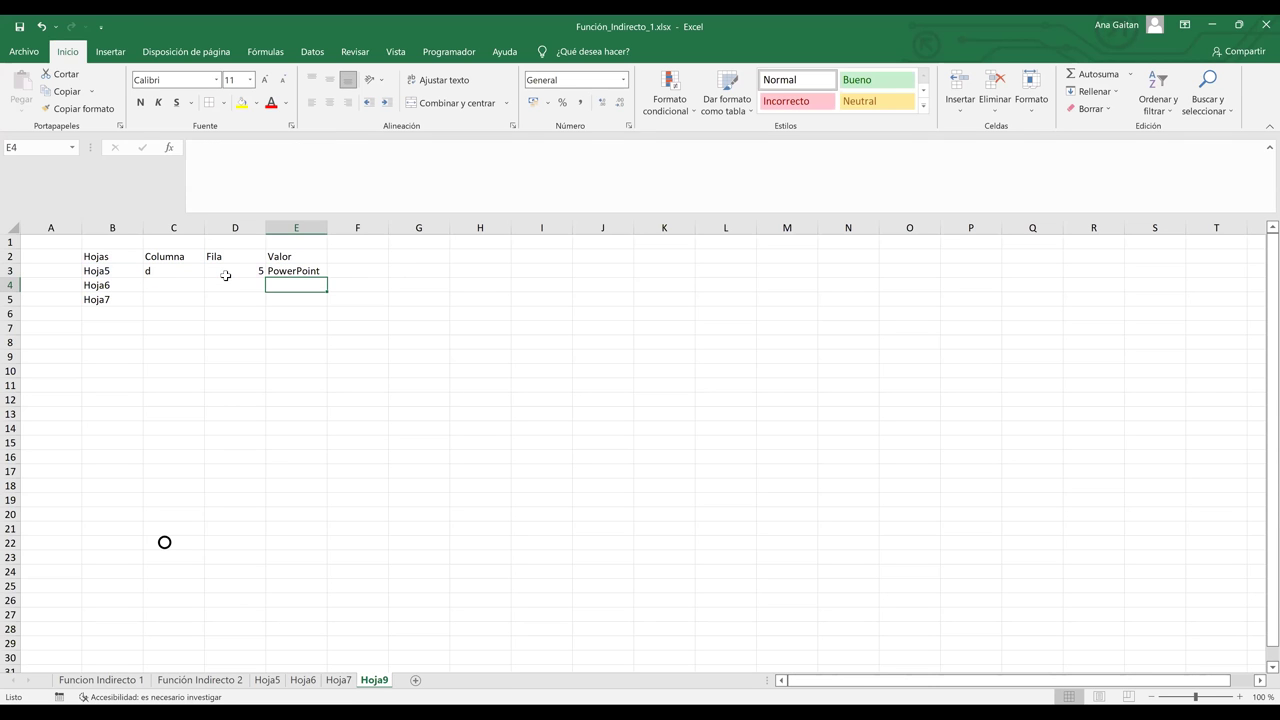
Step: Review E3's formula, then confirm on Hoja5 that cell D5 holds PowerPoint
click(301, 271)
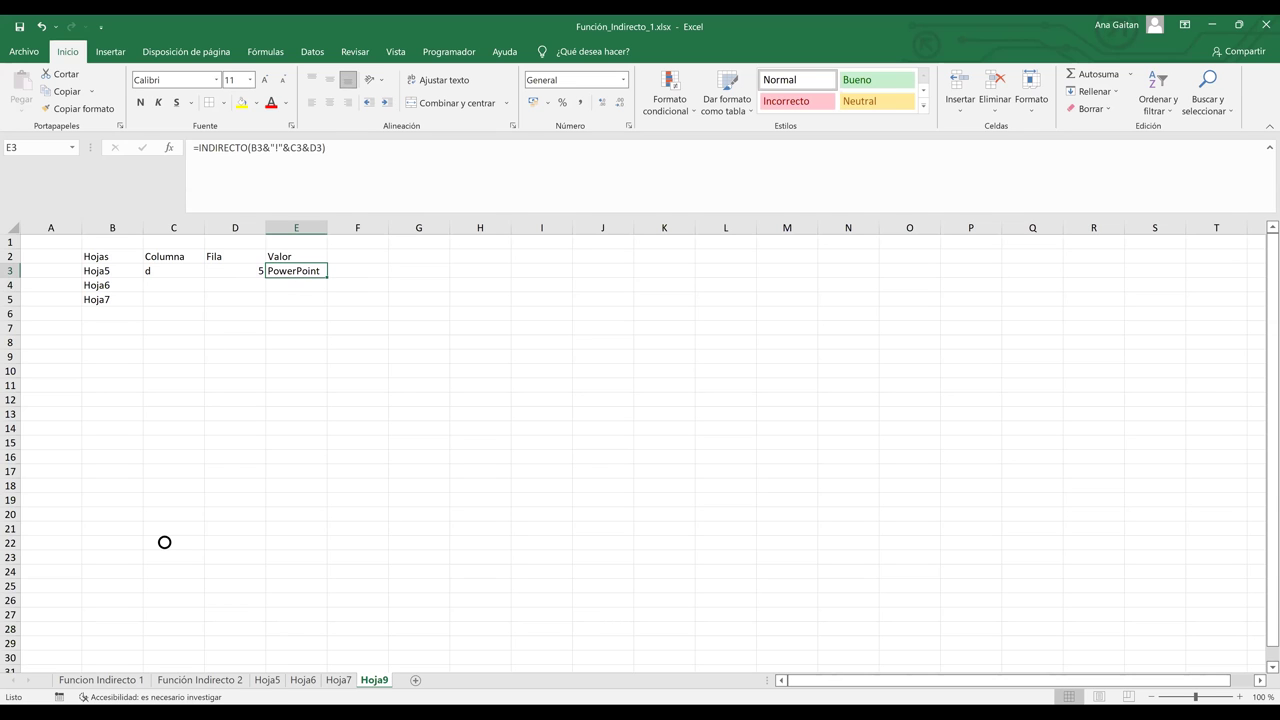
click(267, 680)
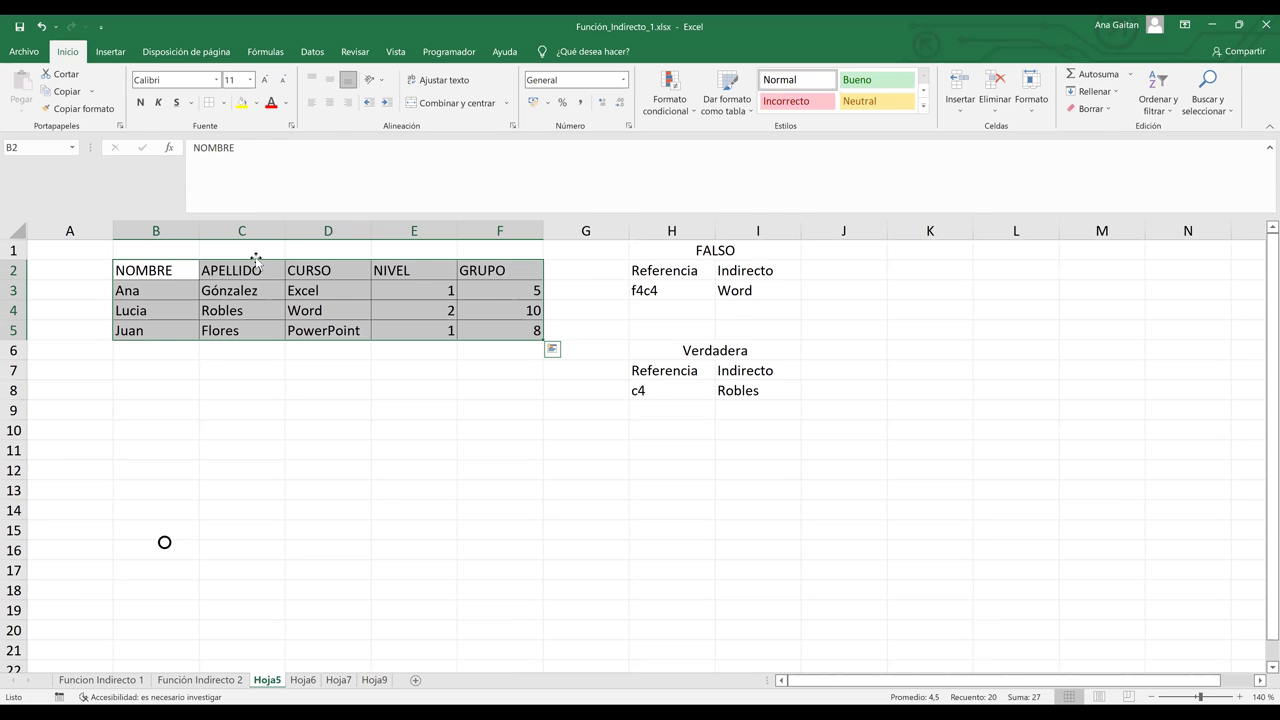
key(Right)
key(Right)
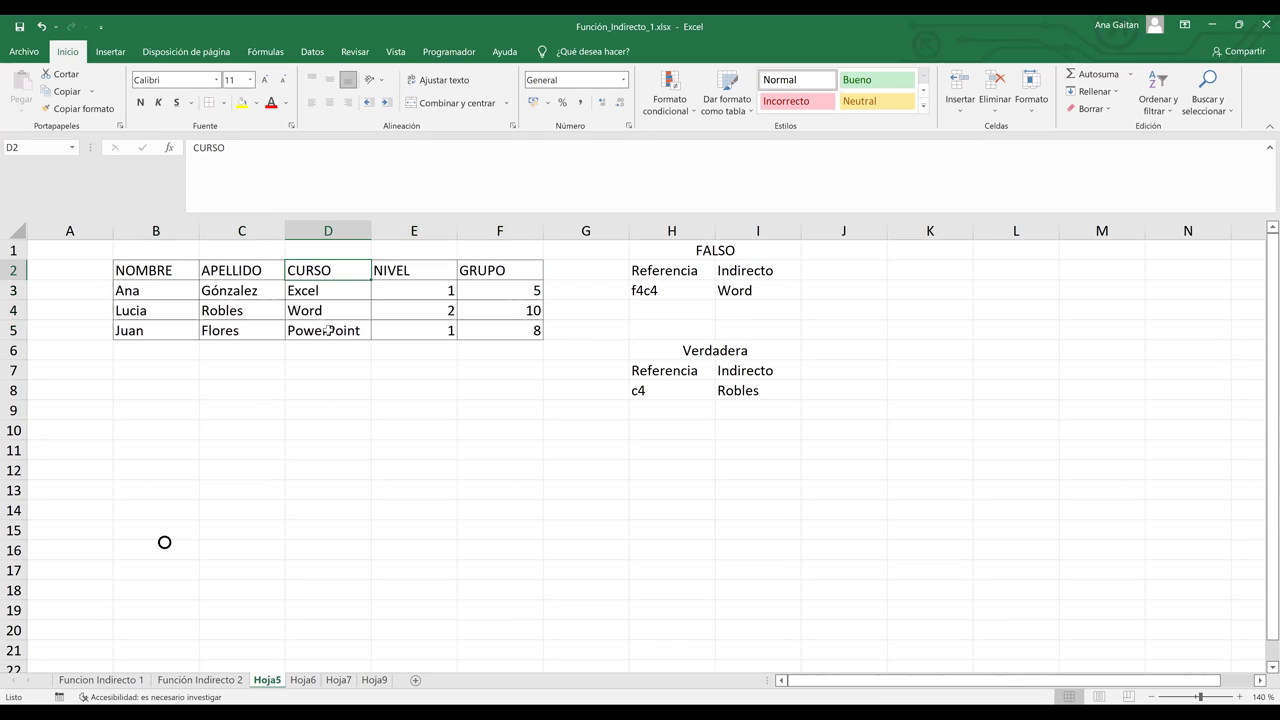
key(Down)
key(Down)
key(Down)
click(320, 231)
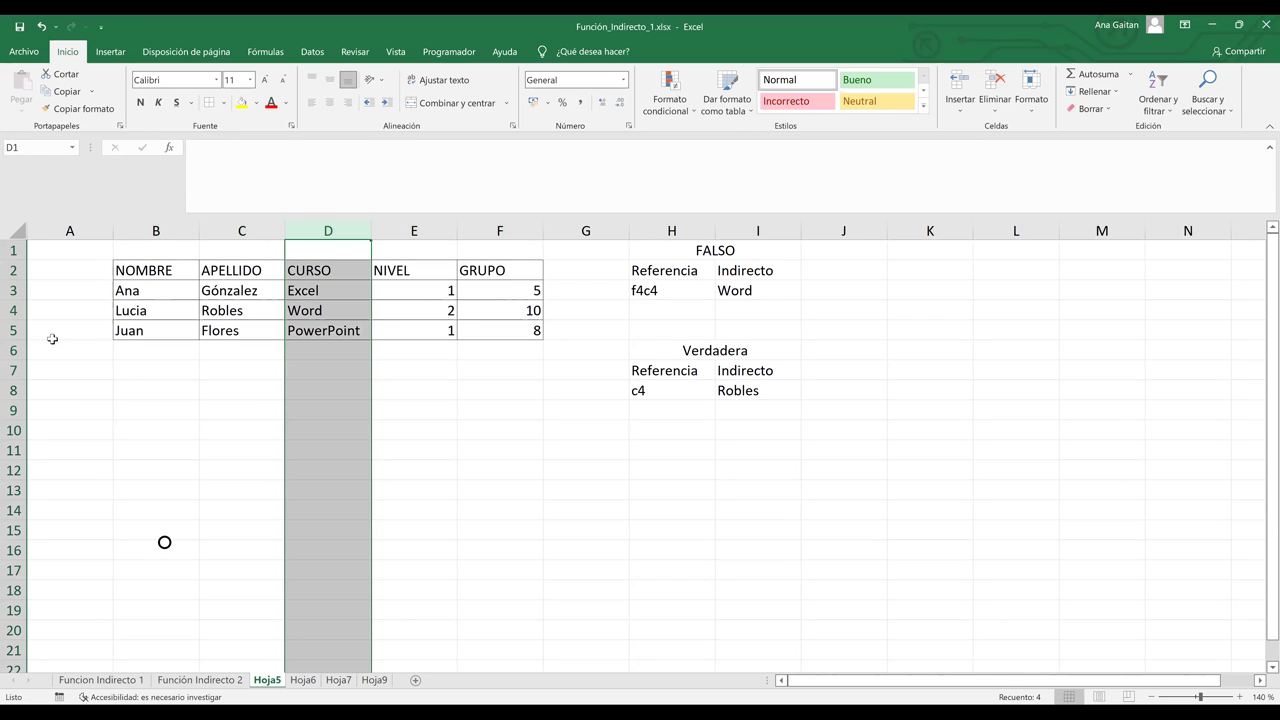
ctrl+click(12, 330)
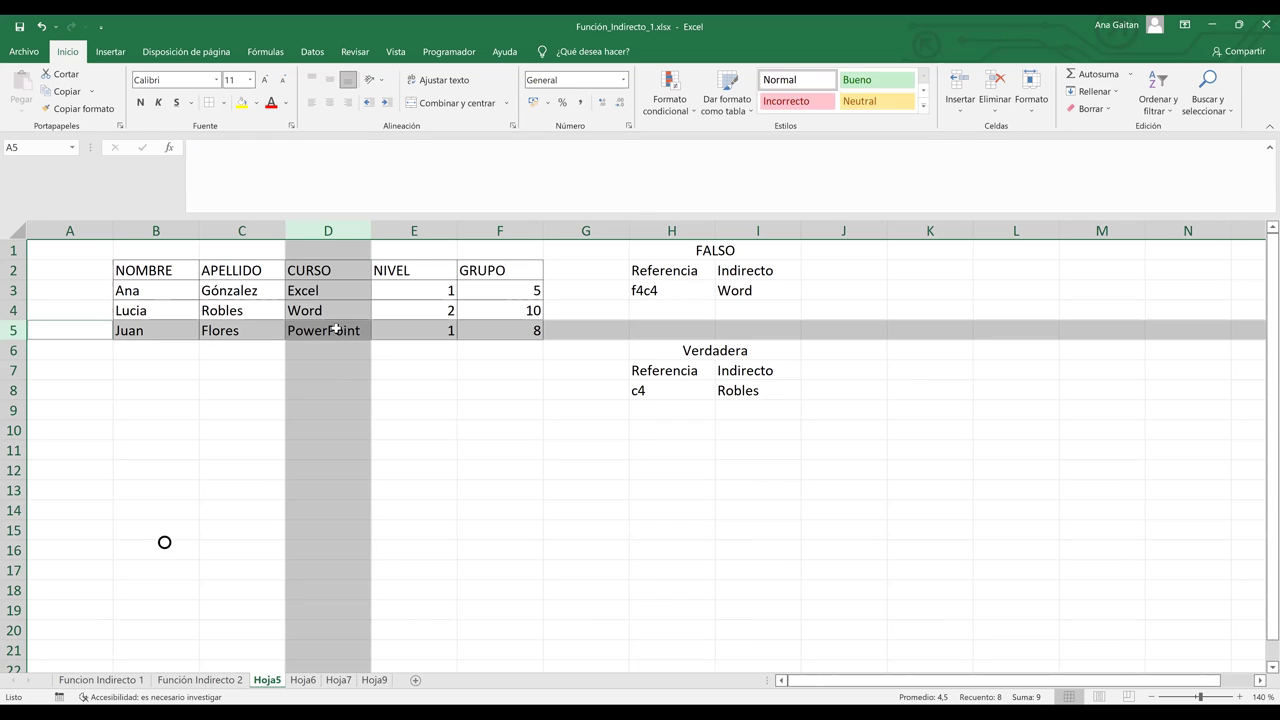
click(335, 328)
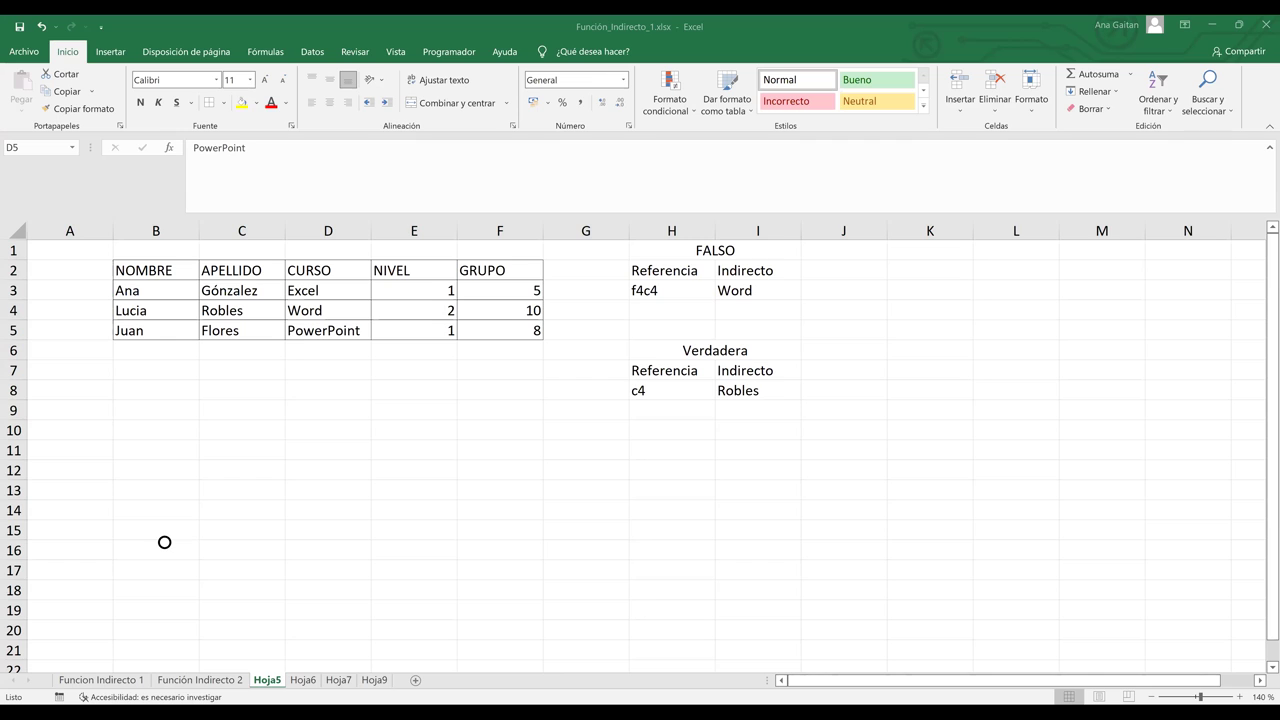
click(560, 494)
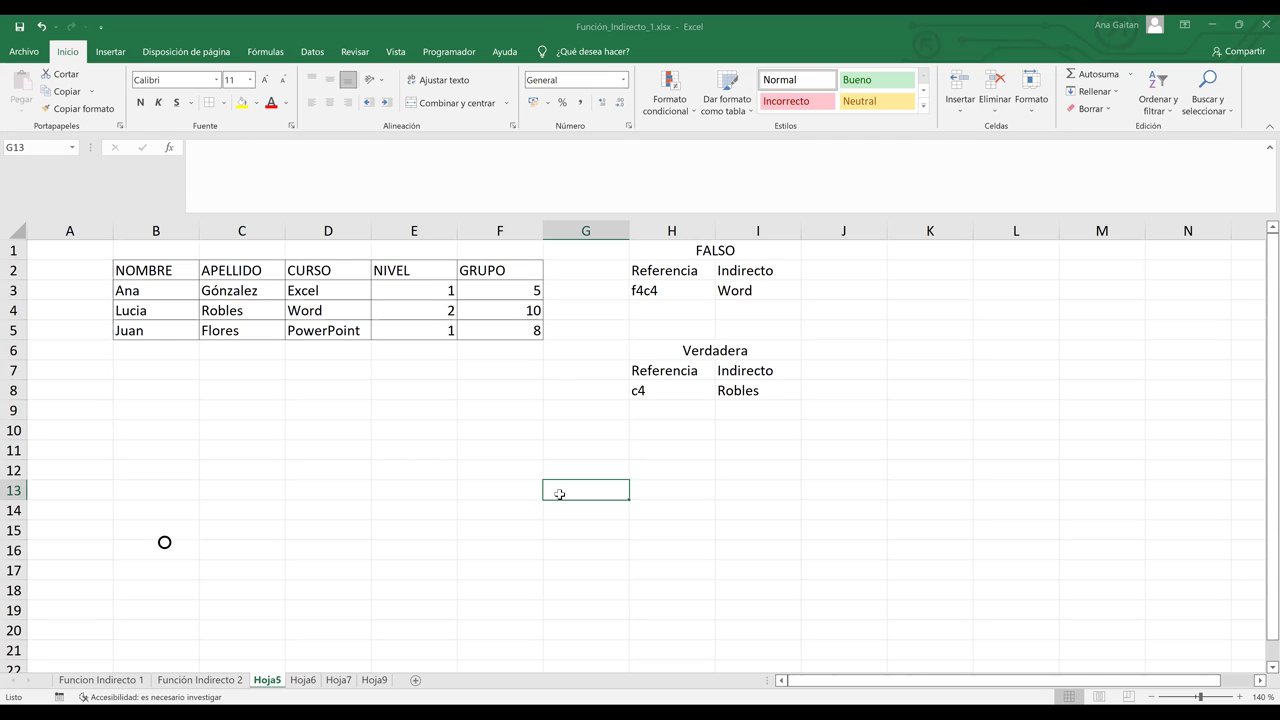
click(533, 453)
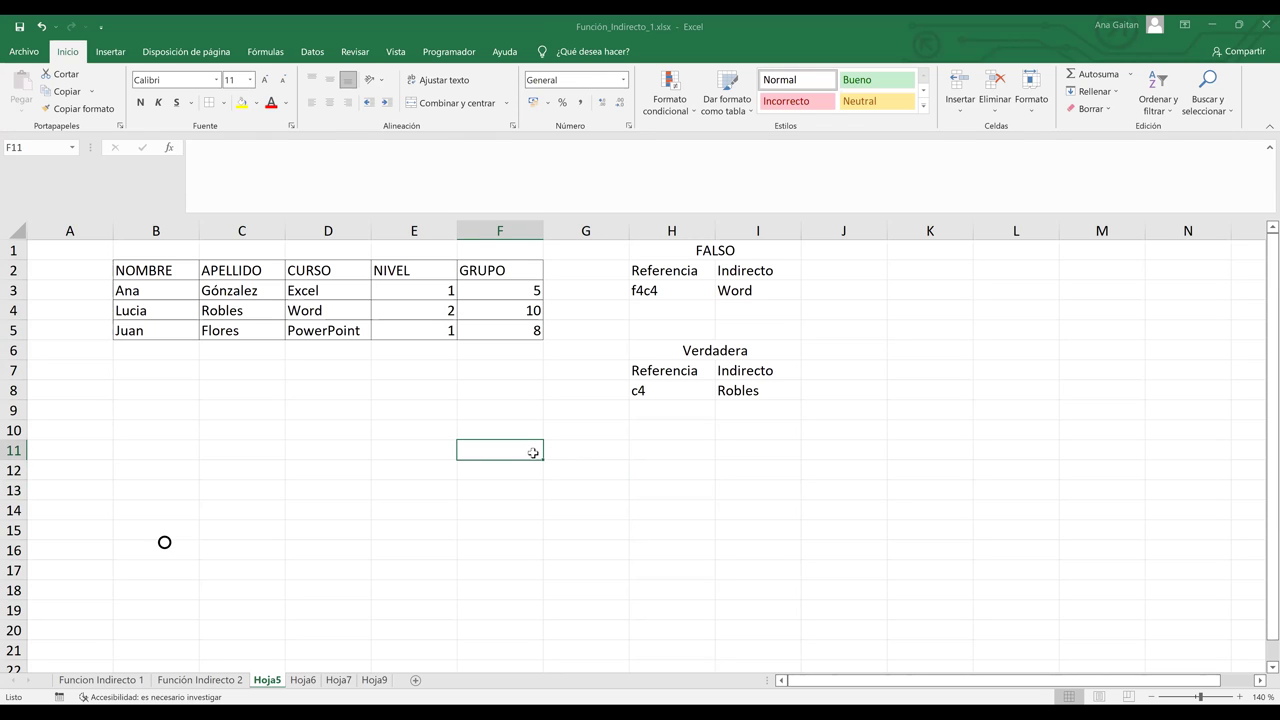